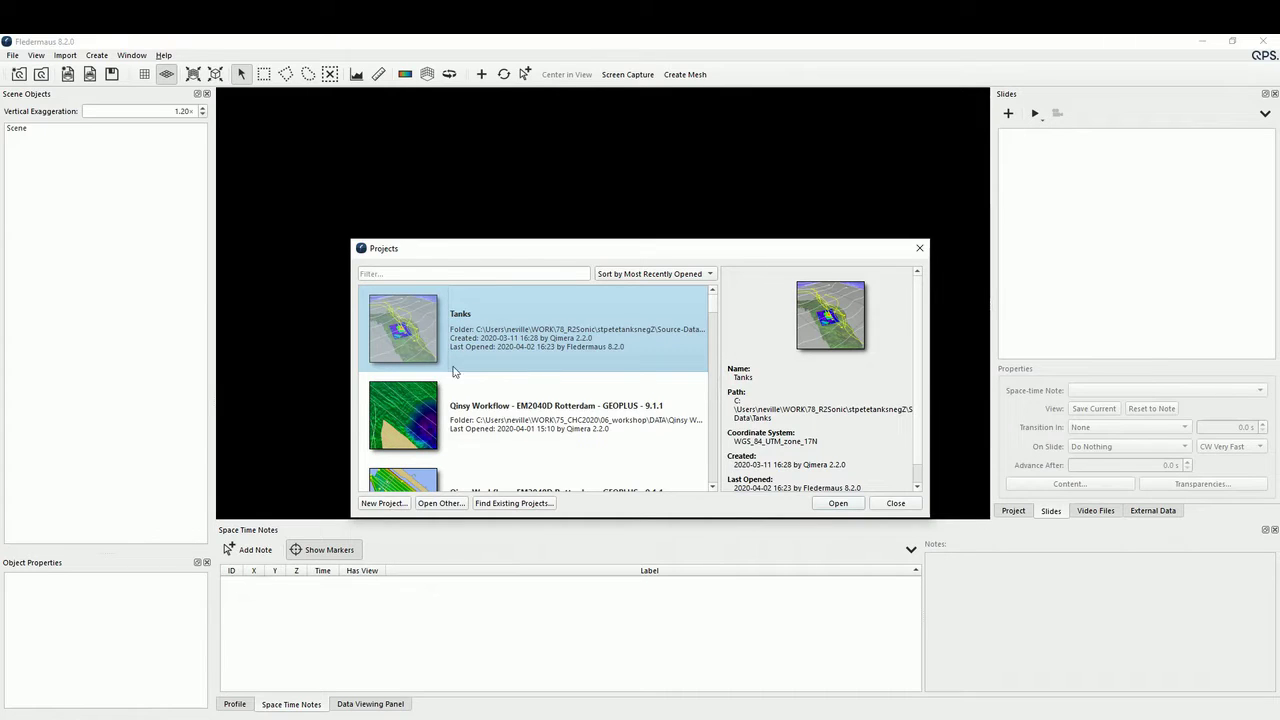
Open the Tanks project and add the Main folder's raw sonar files, 0042 through 0069 - seed.qpd, to the scene
left_click(832, 503)
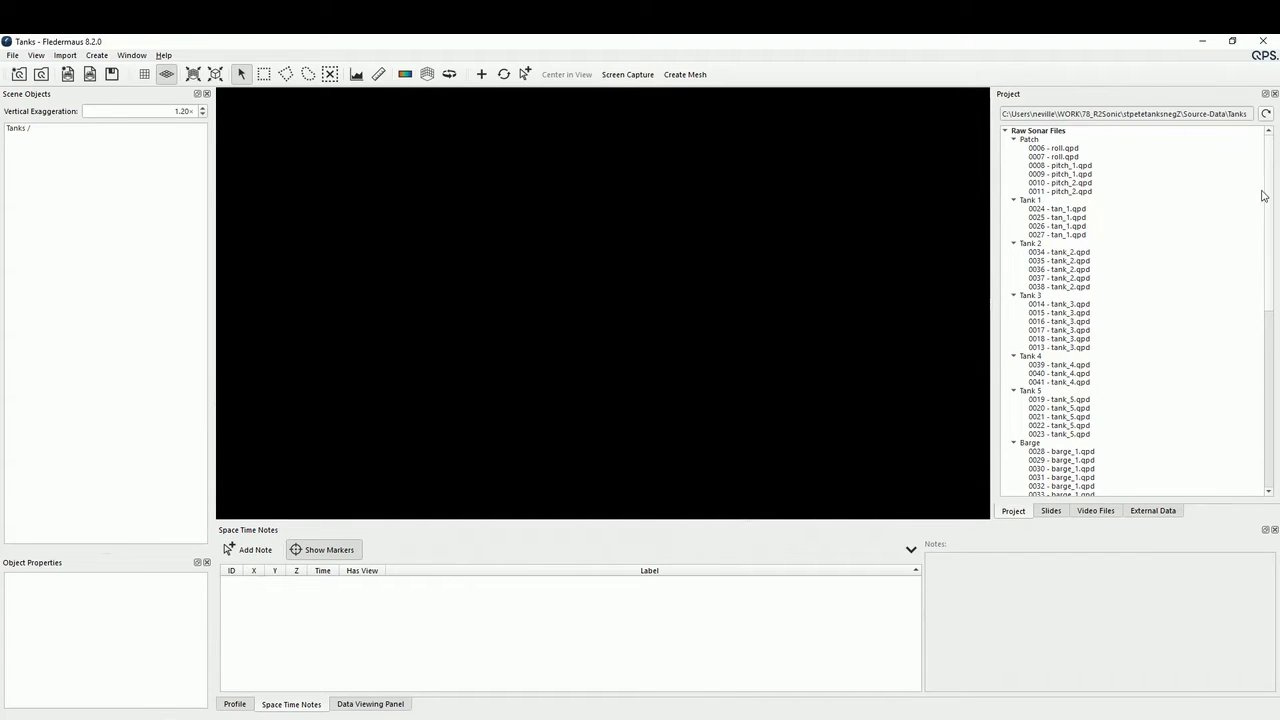
left_click_drag(1268, 195, 1251, 343)
left_click(1053, 201)
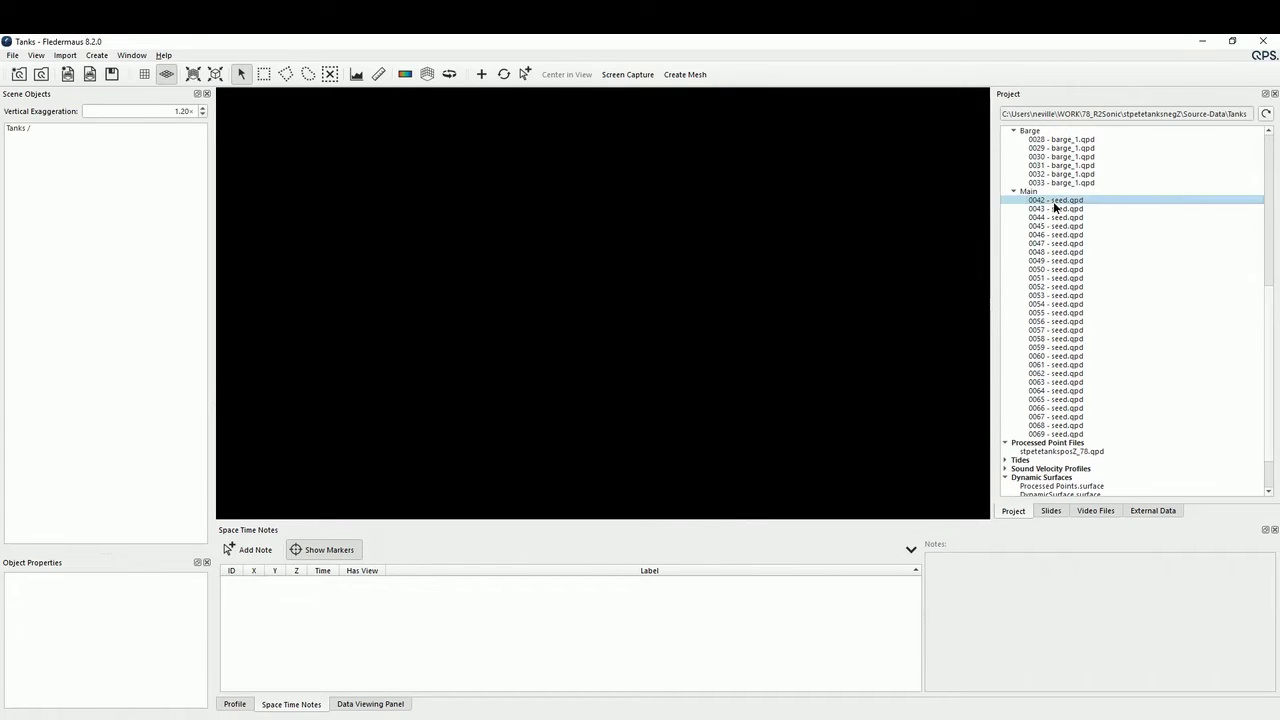
left_click(1066, 433, "shift")
right_click(1072, 433)
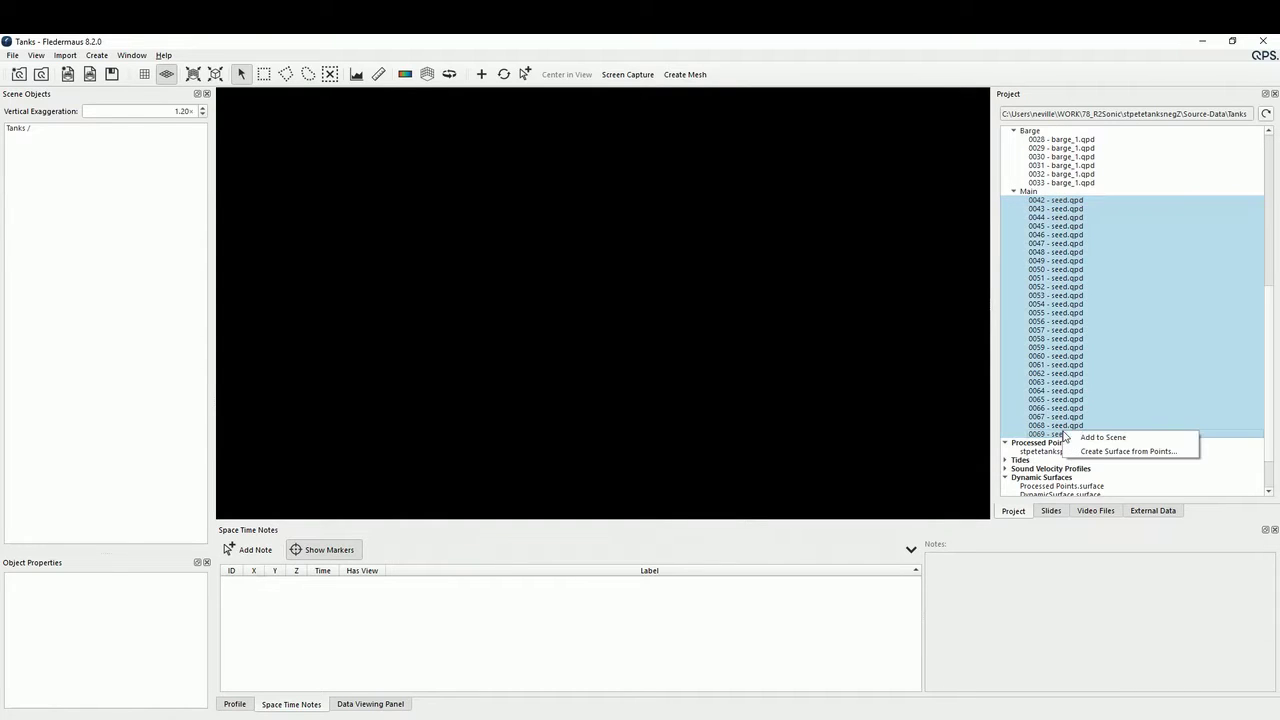
left_click(1075, 439)
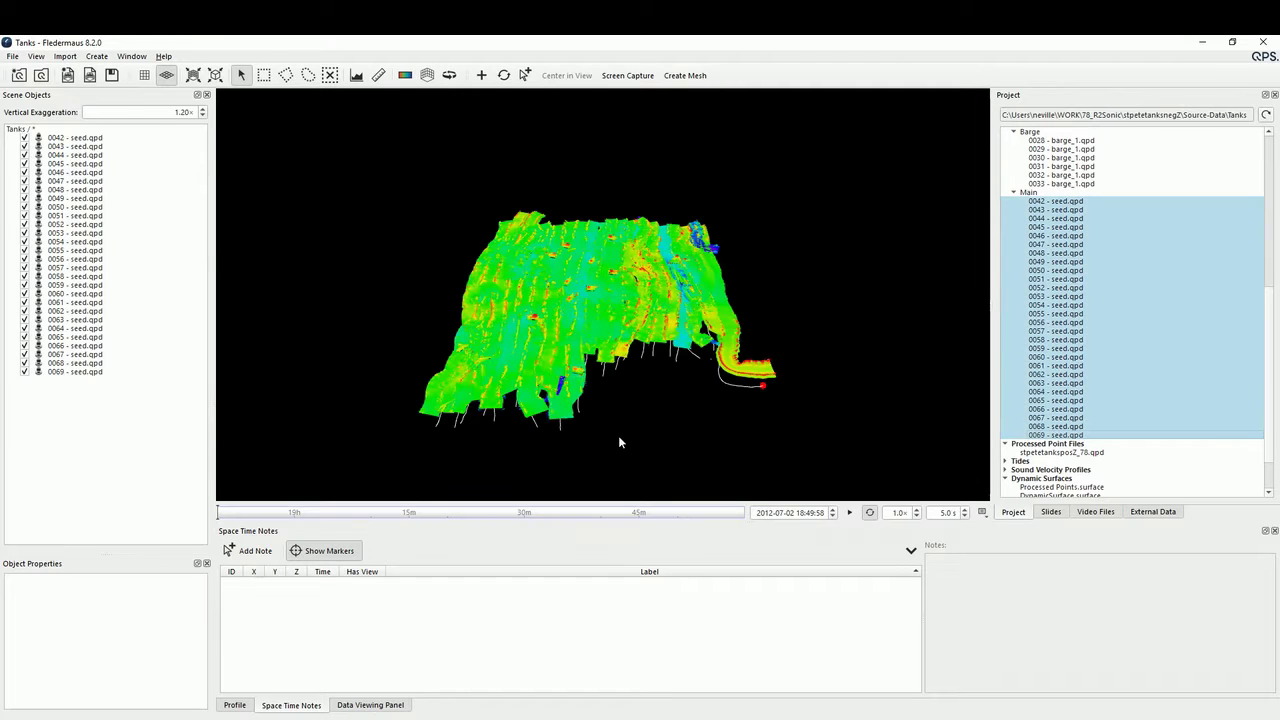
left_click_drag(665, 385, 297, 211)
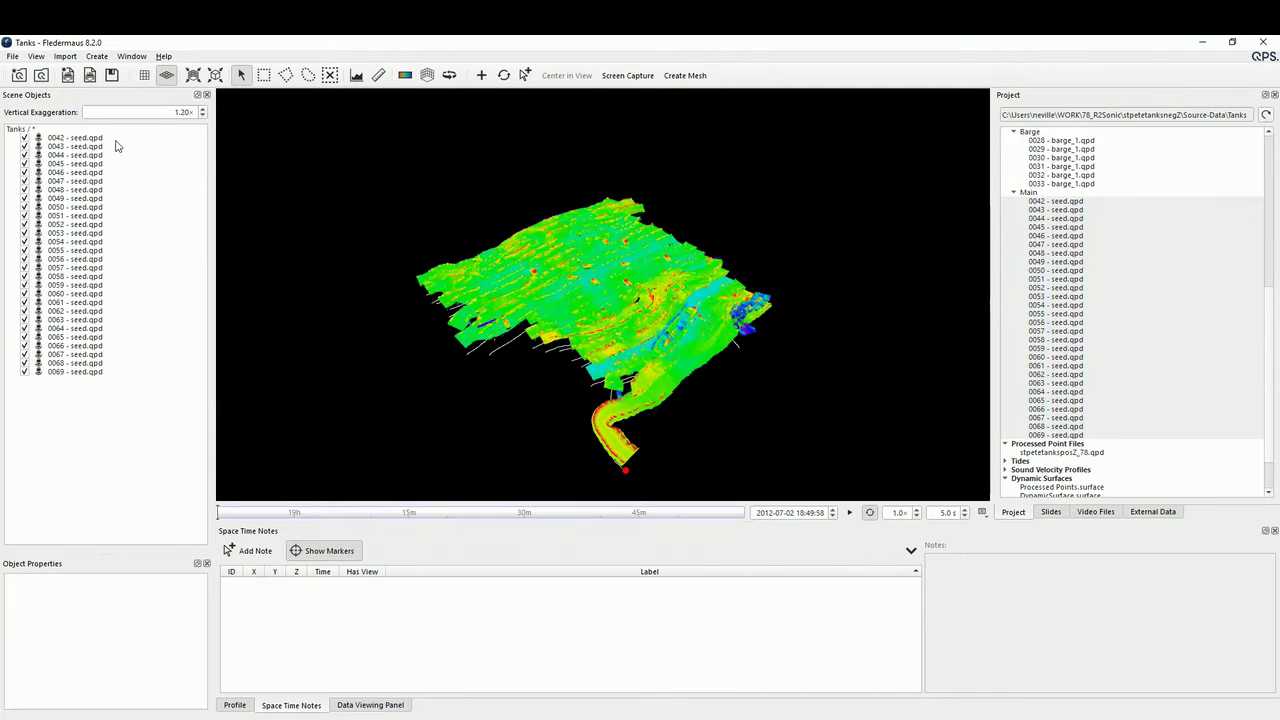
Hide the points of all scene objects to view only their tracklines, and show the points again
left_click(16, 130)
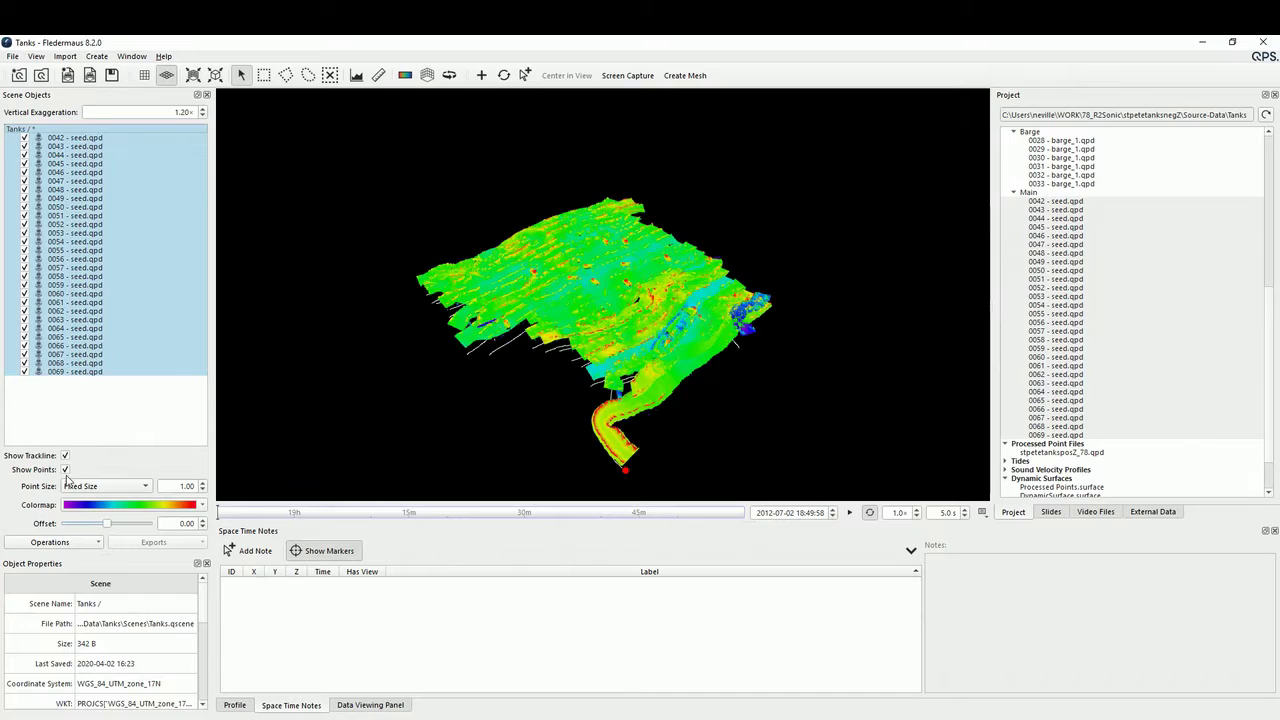
left_click(65, 469)
left_click_drag(497, 375, 412, 443)
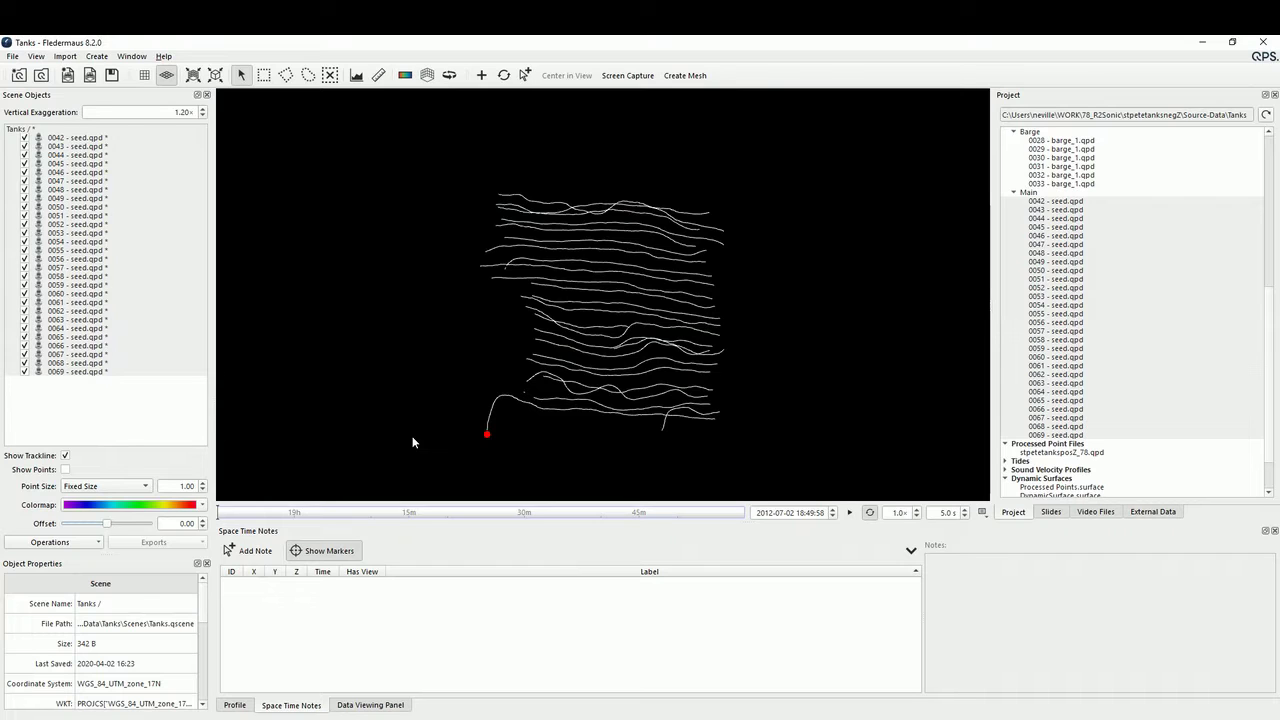
left_click(65, 469)
scroll(596, 386, "up", 2)
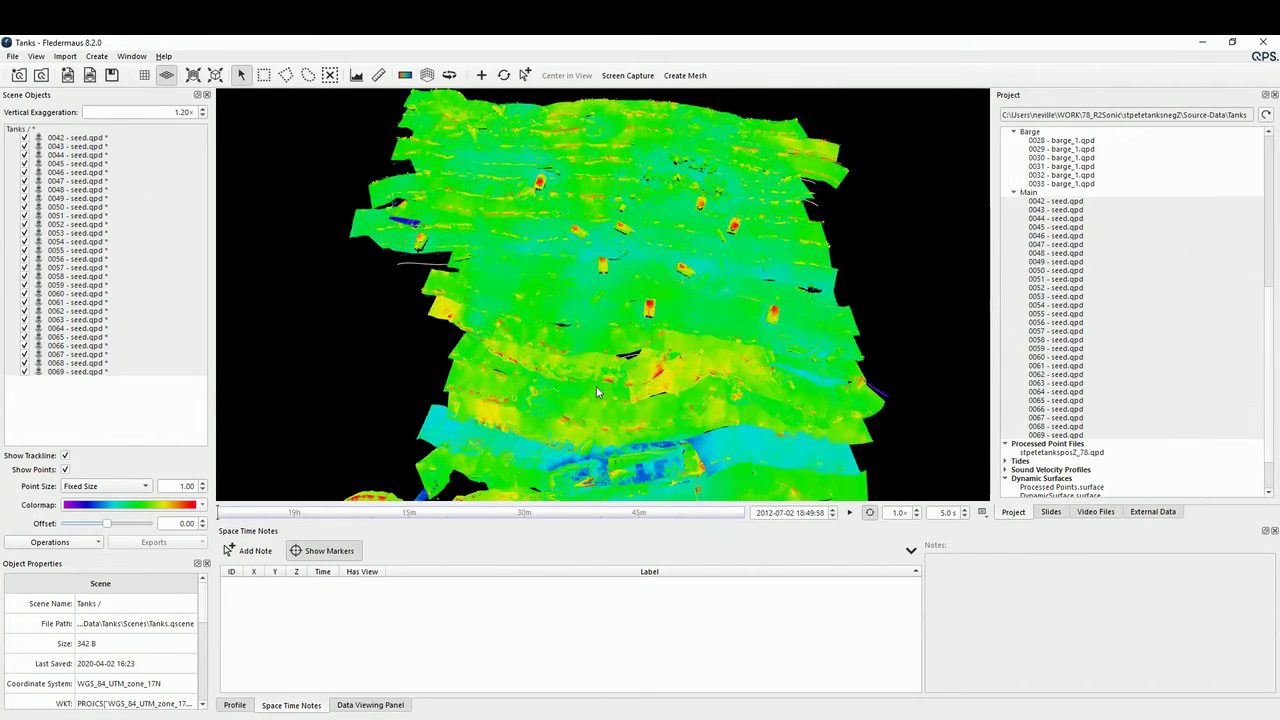
scroll(596, 386, "up", 3)
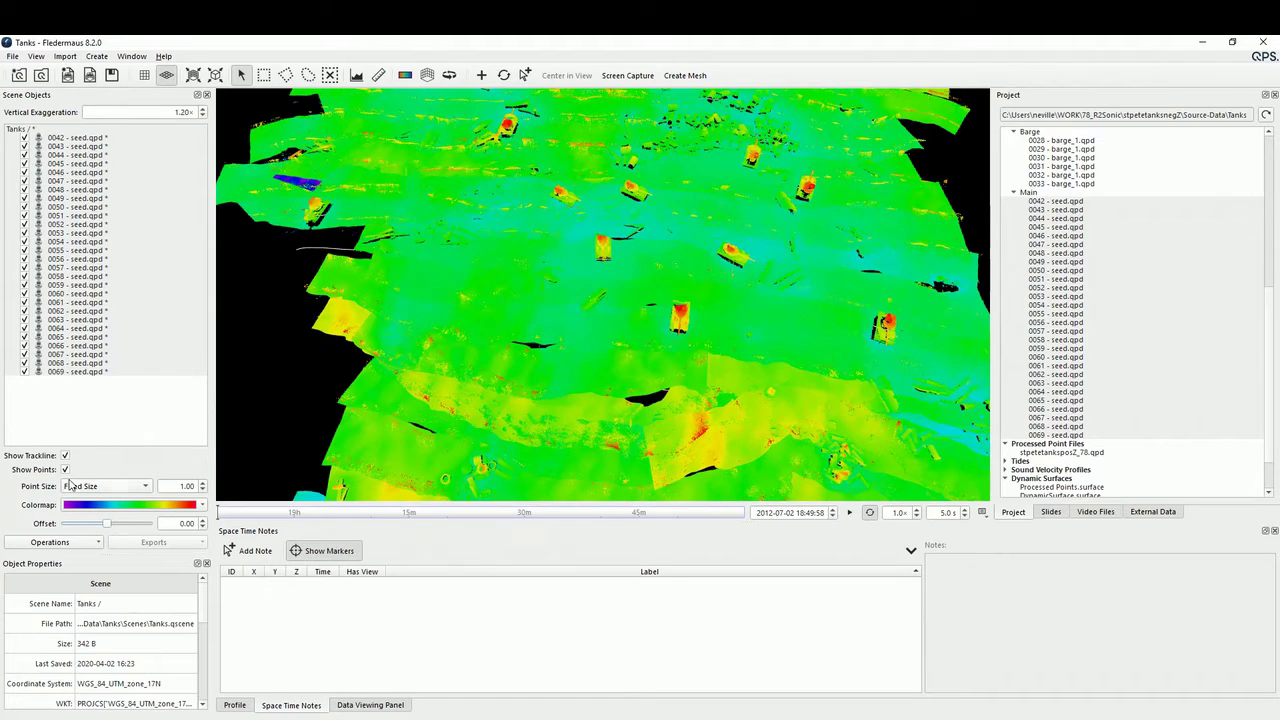
Group the scene objects 0042 through 0069 - seed.qpd under the name Main
left_click(52, 139)
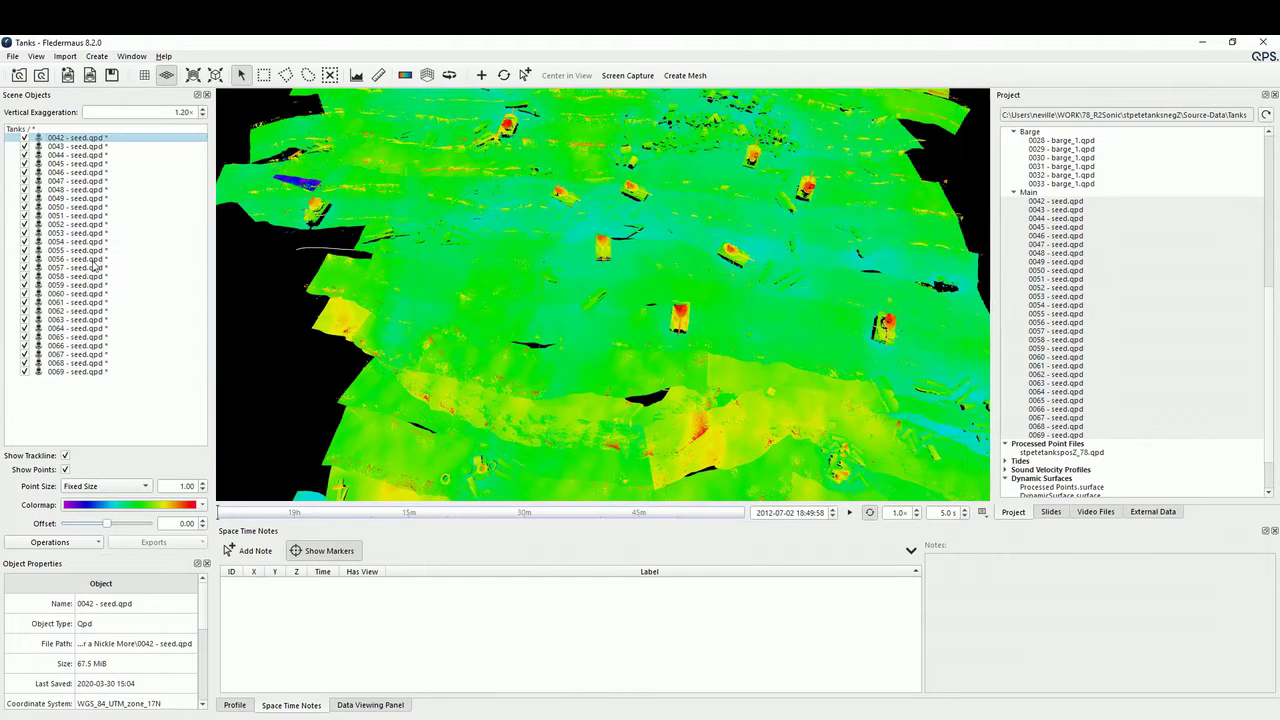
left_click(93, 374, "shift")
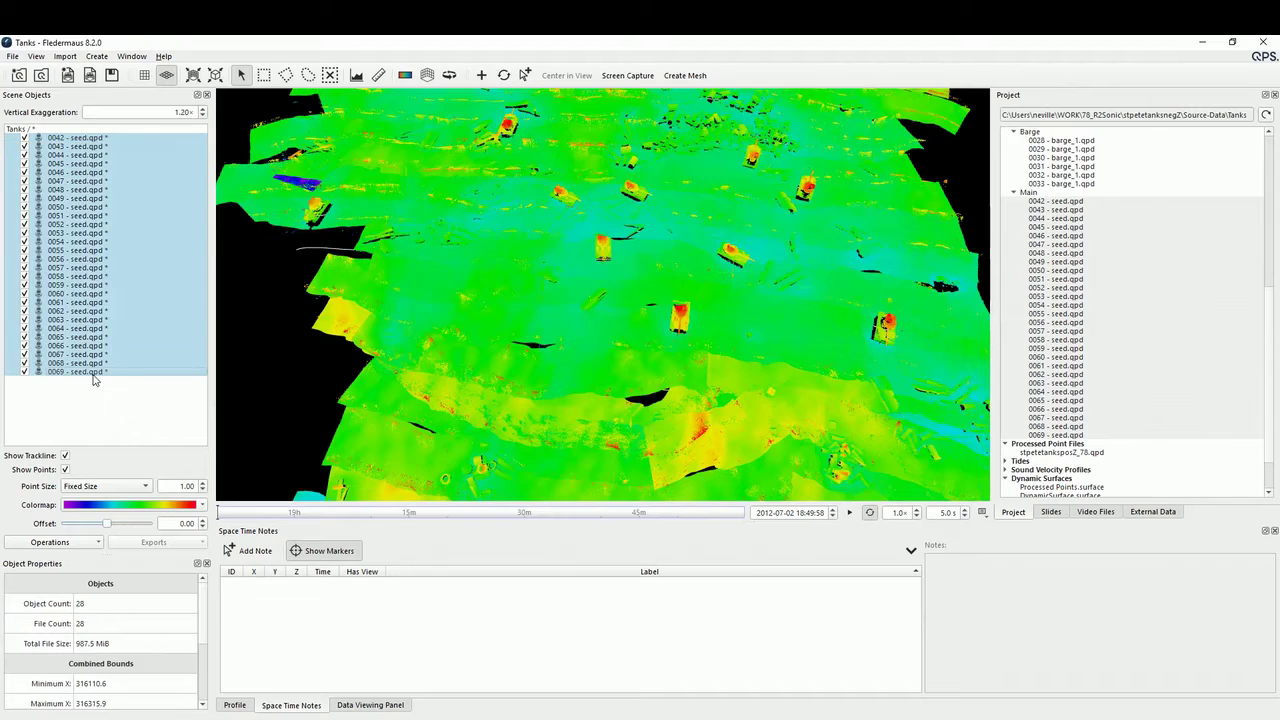
right_click(94, 375)
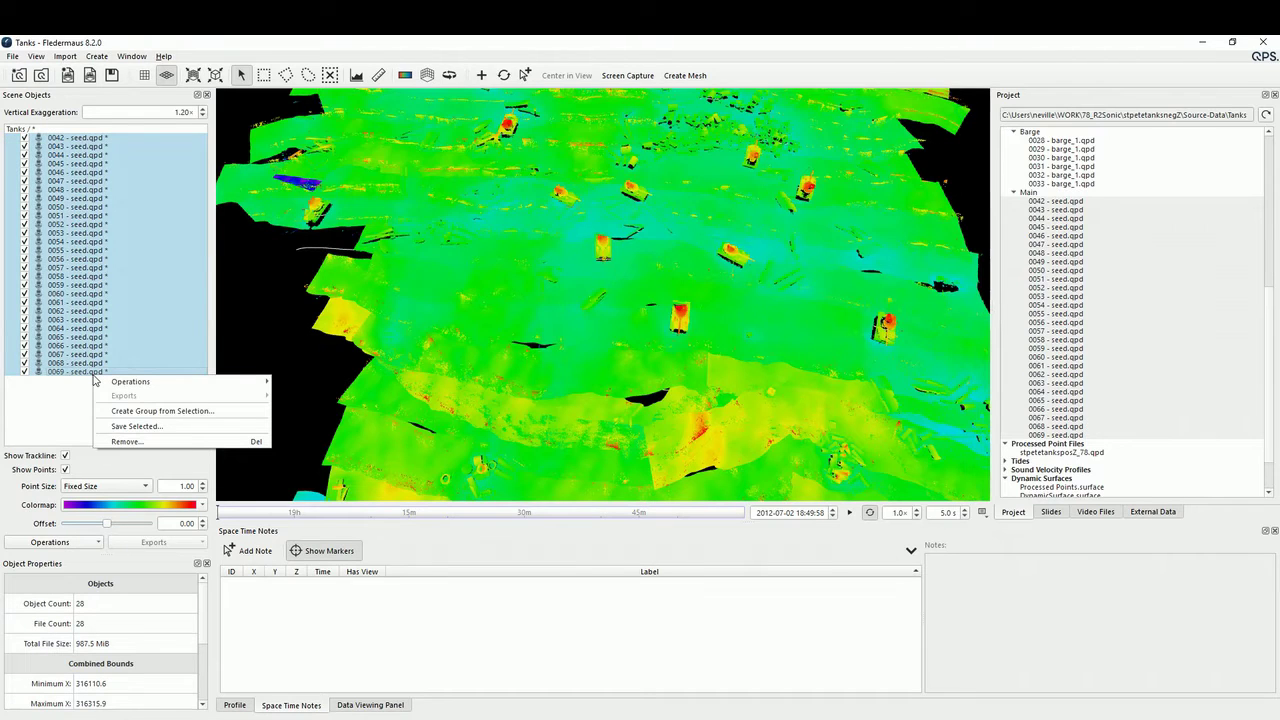
left_click(155, 411)
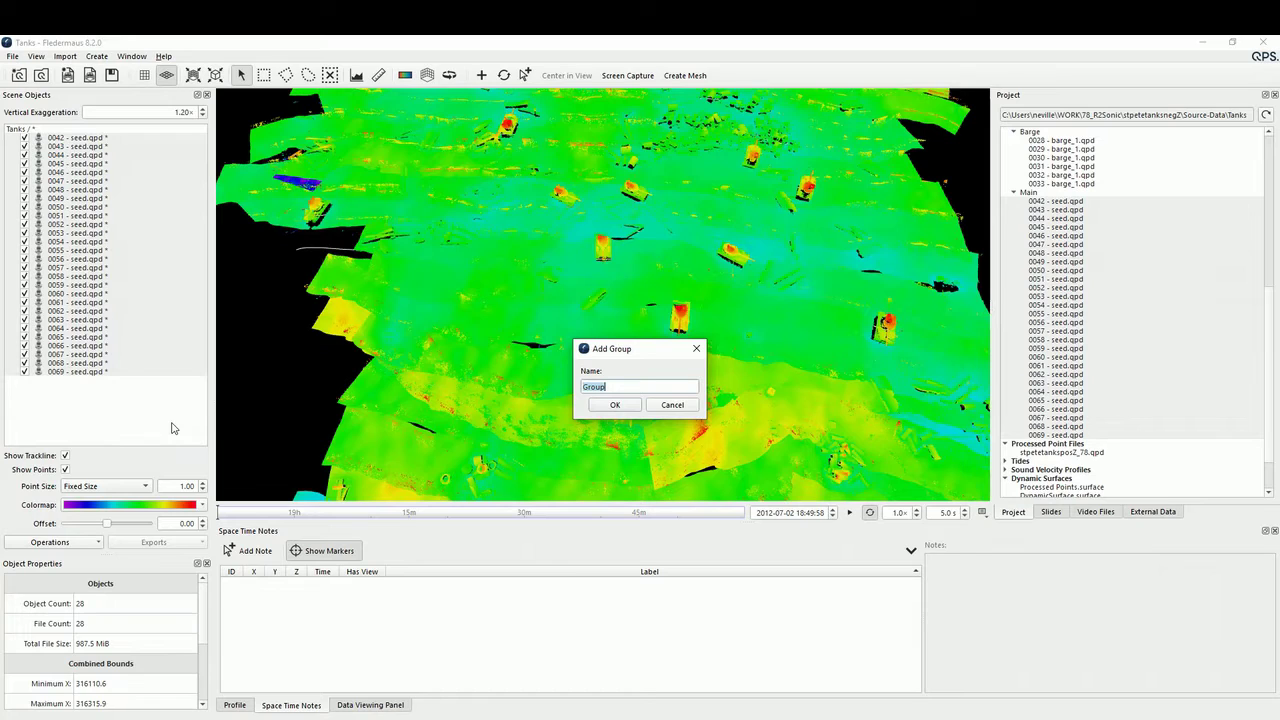
type("Main")
left_click(613, 402)
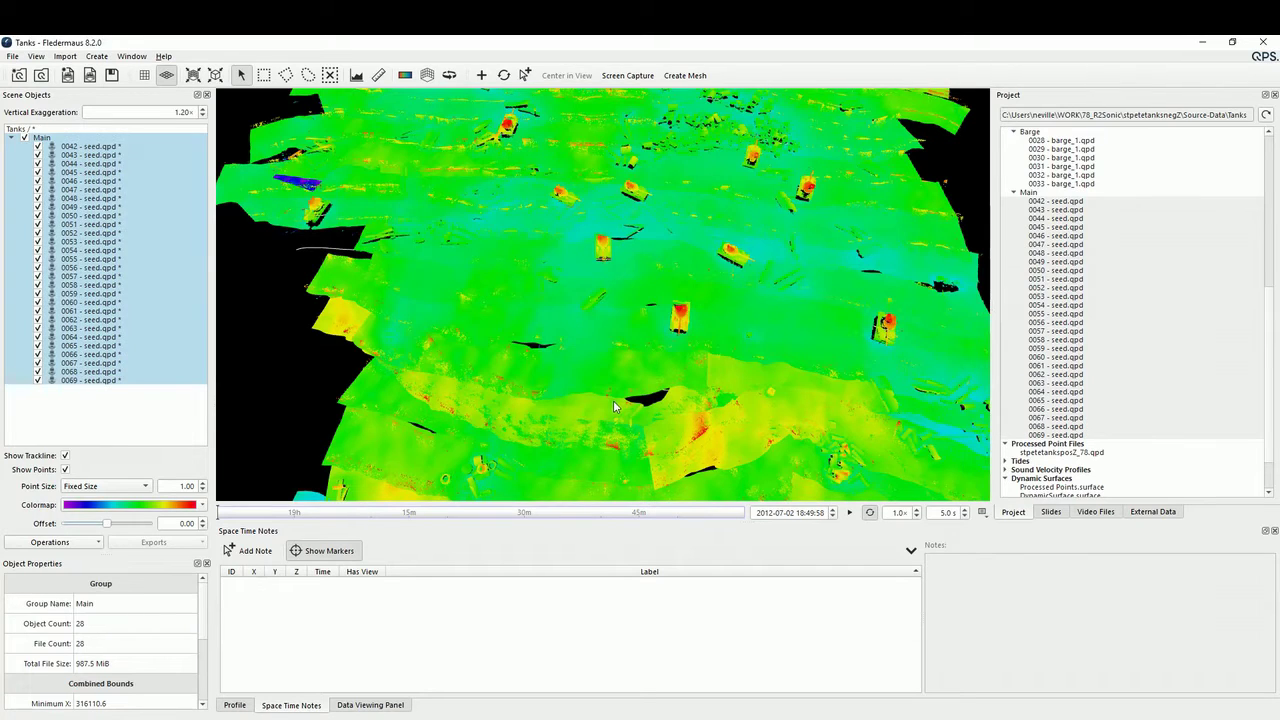
Hide and restore the Main group, its points and its tracklines in turn, and examine the tanks in the point cloud
left_click(24, 139)
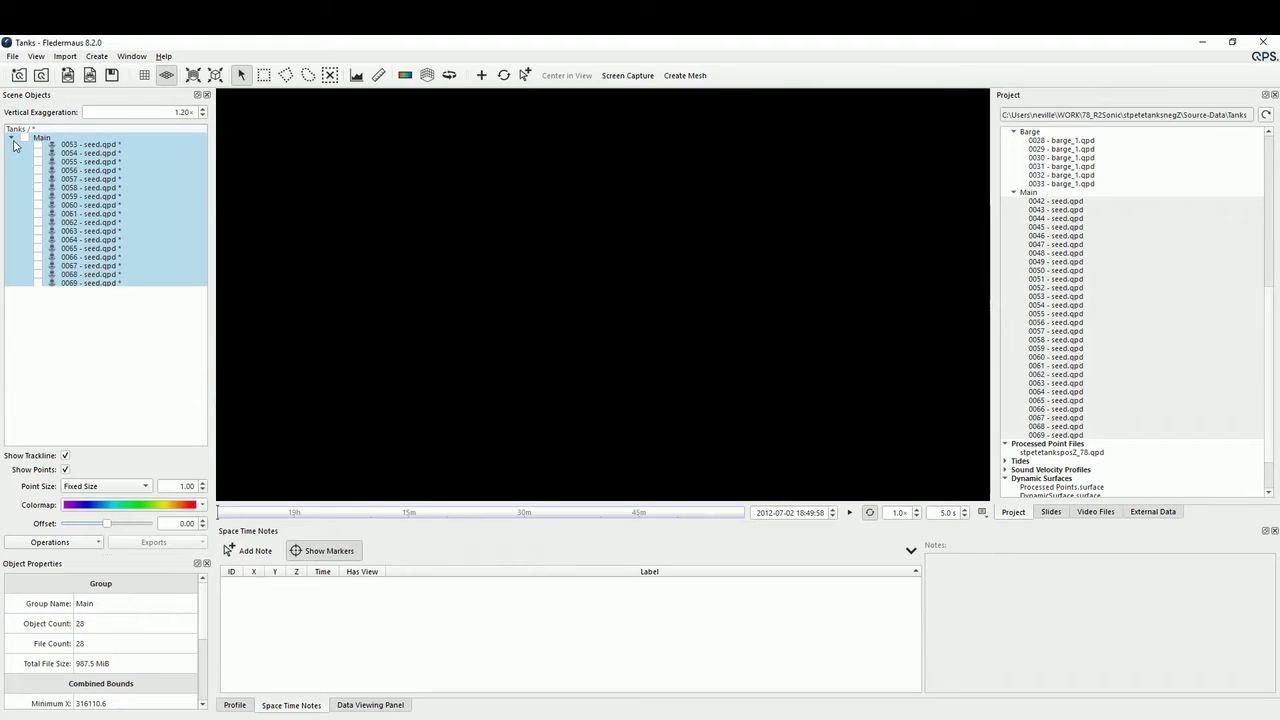
left_click(24, 138)
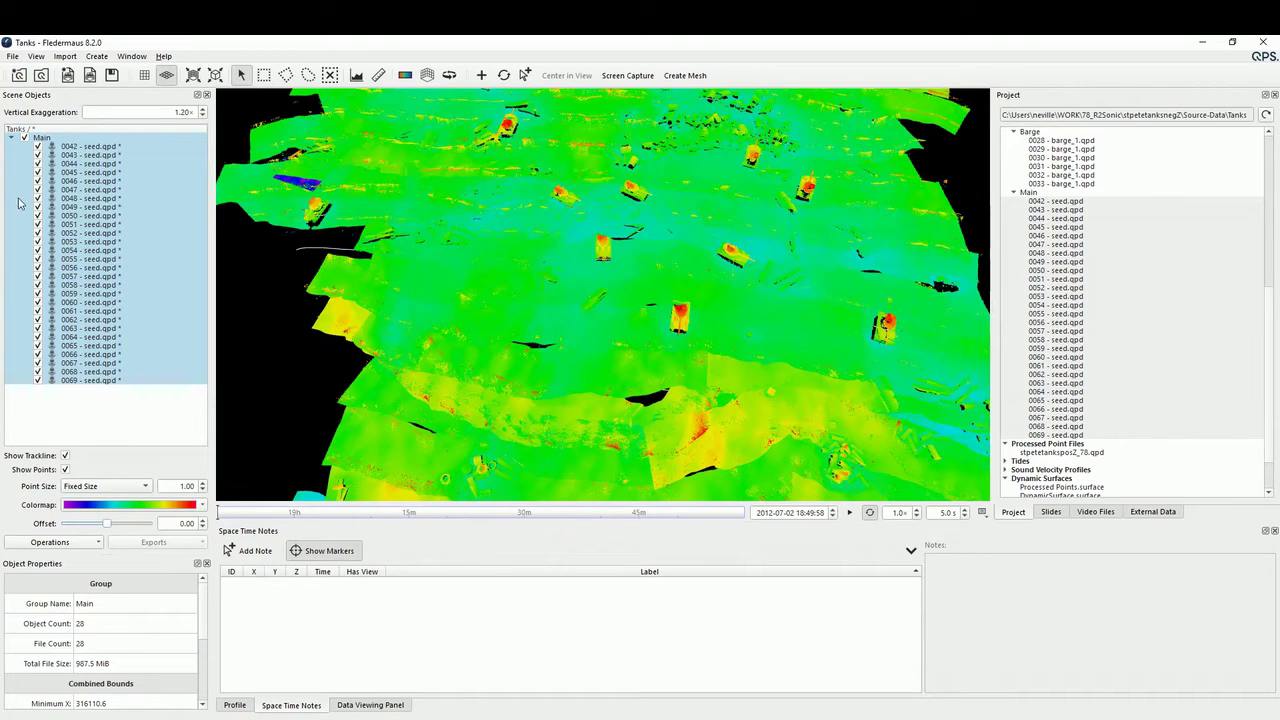
left_click(65, 470)
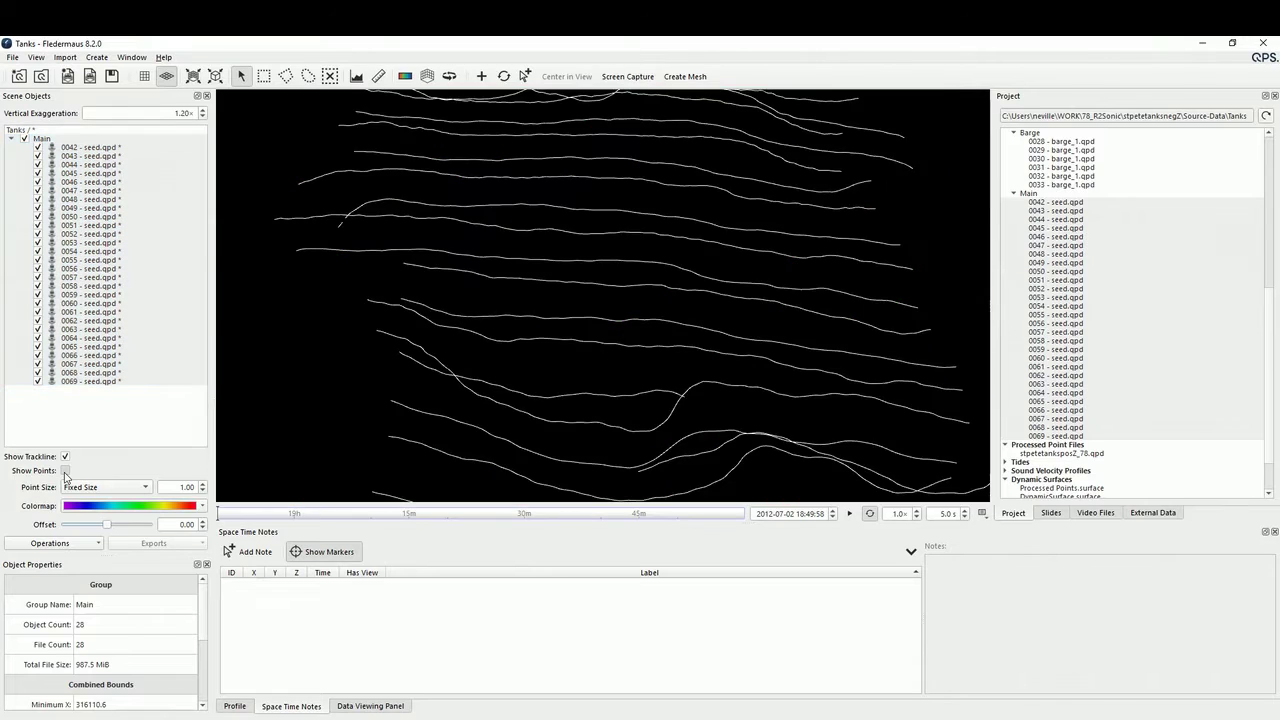
left_click(65, 470)
left_click(65, 457)
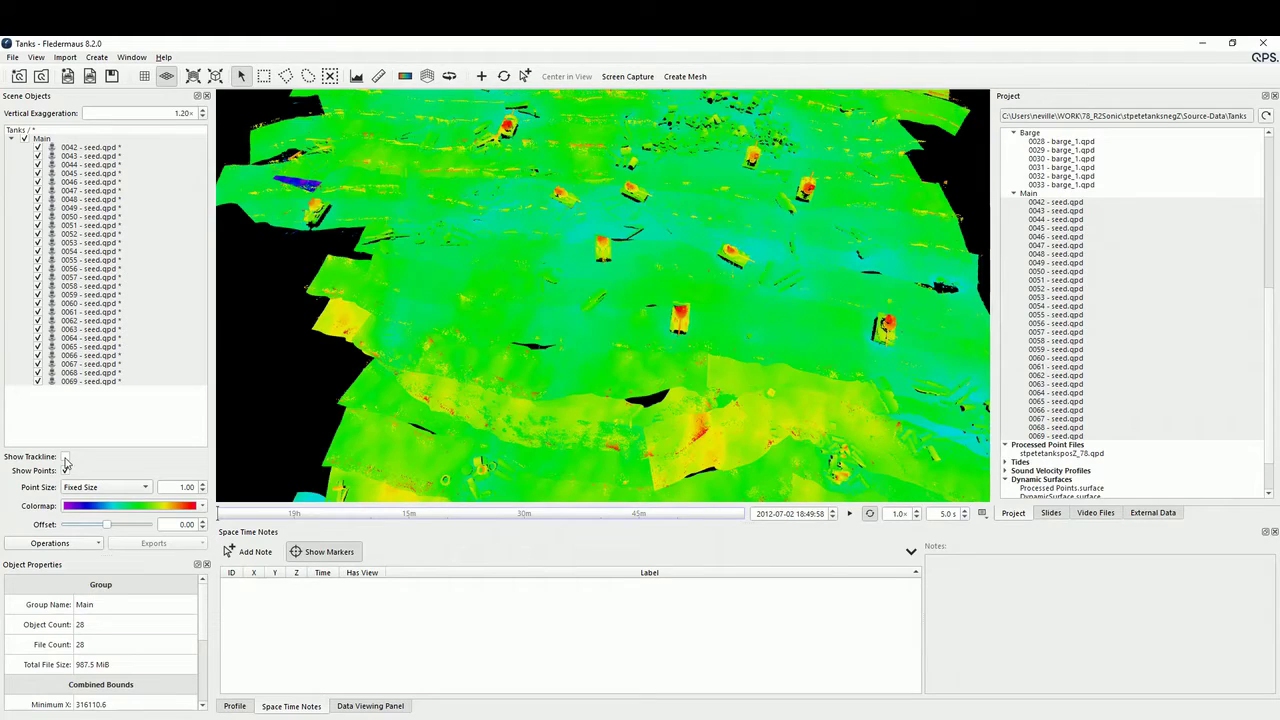
left_click(65, 458)
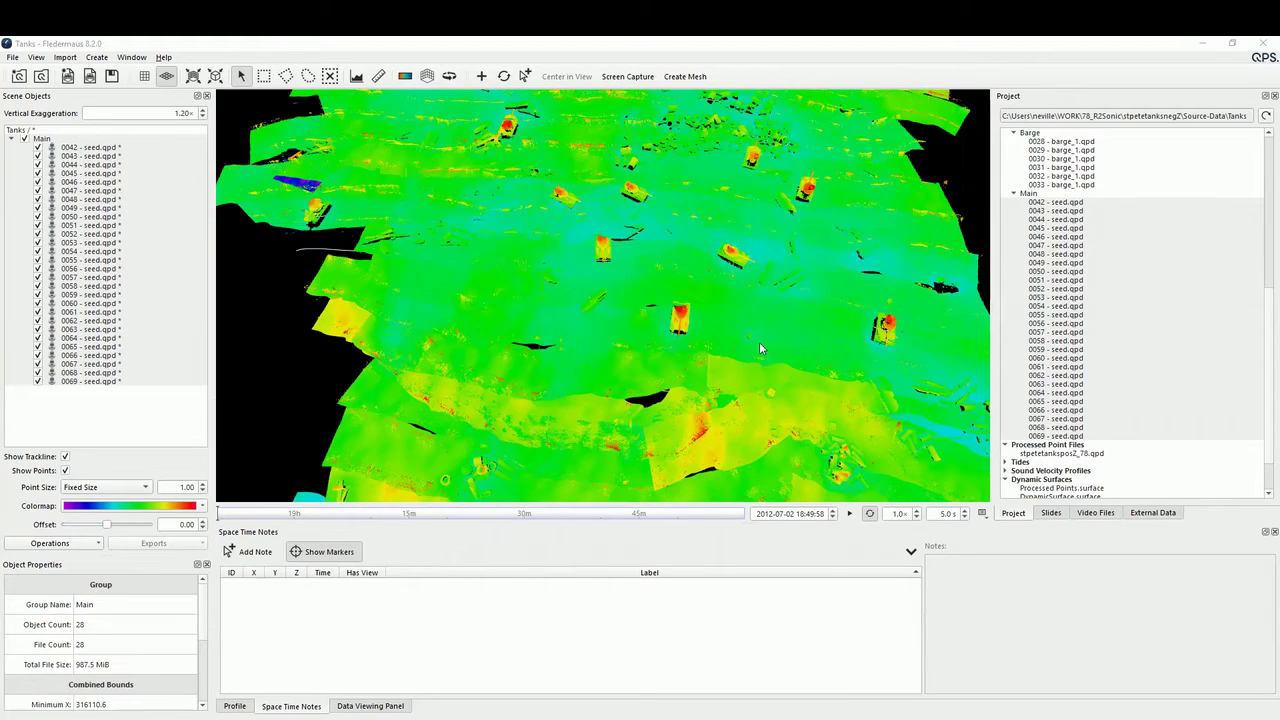
left_click_drag(760, 344, 718, 391)
scroll(718, 390, "up", 3)
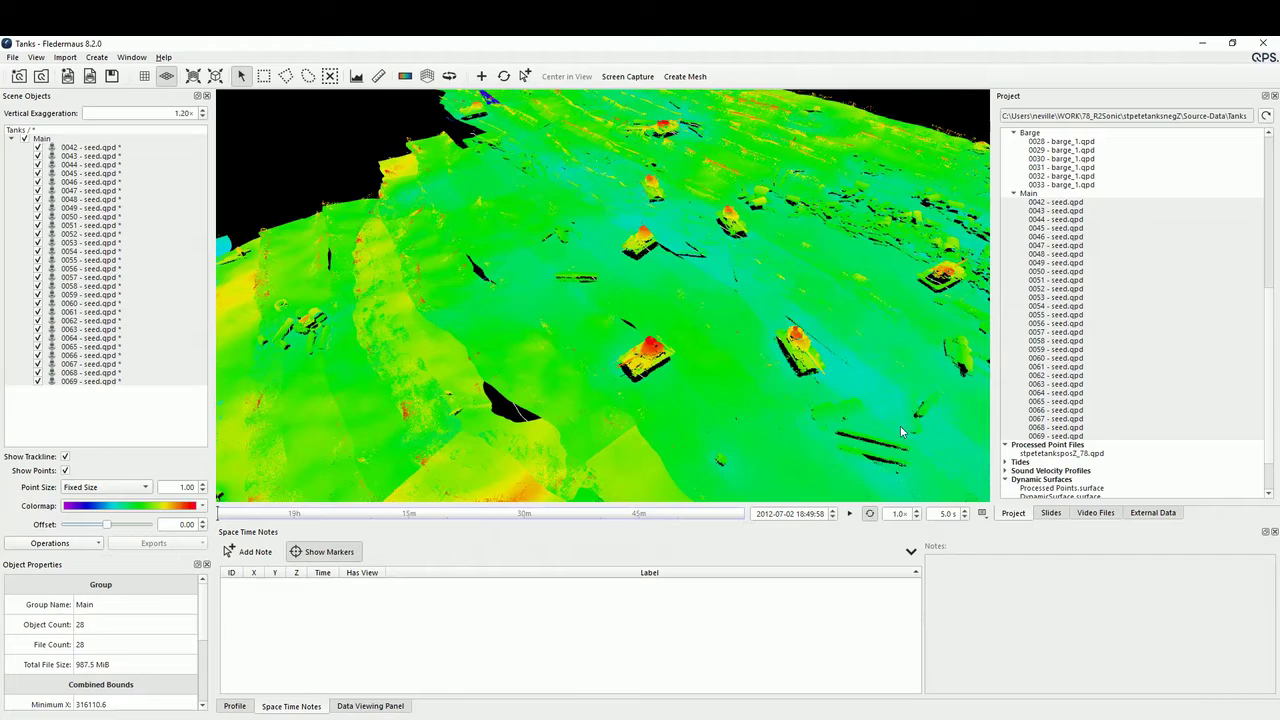
left_click_drag(826, 399, 795, 416)
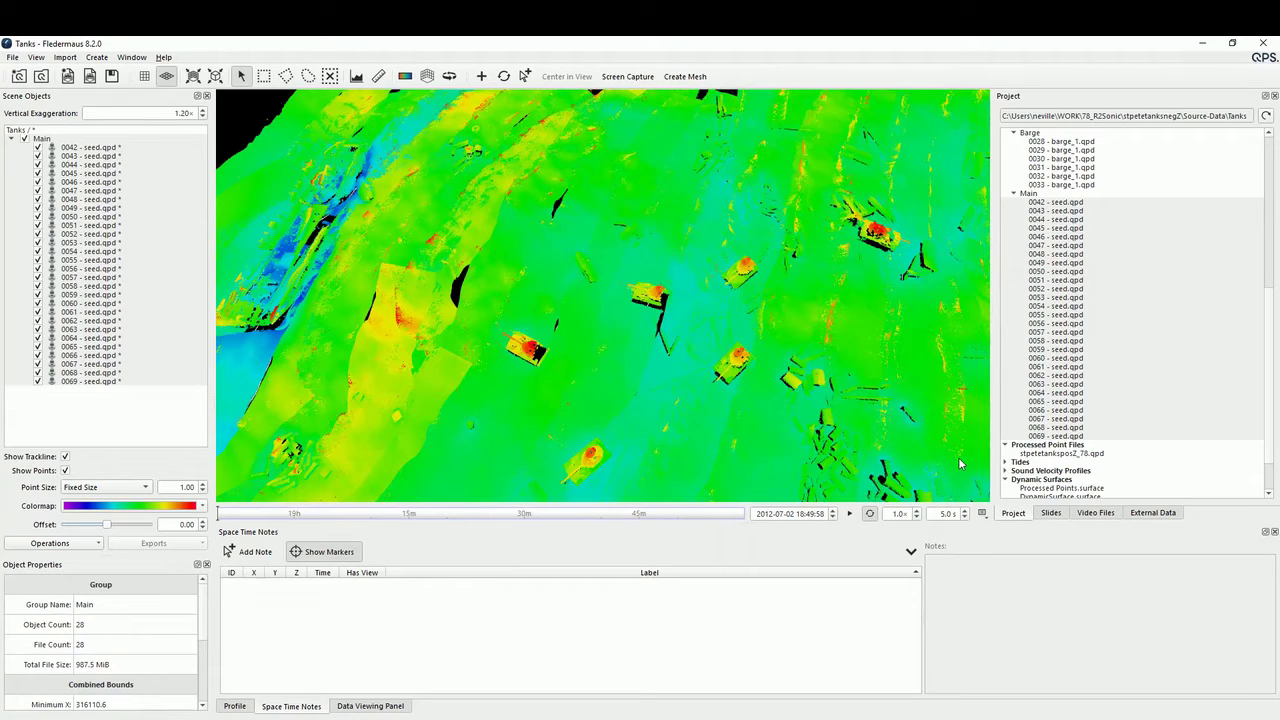
left_click_drag(822, 373, 798, 387)
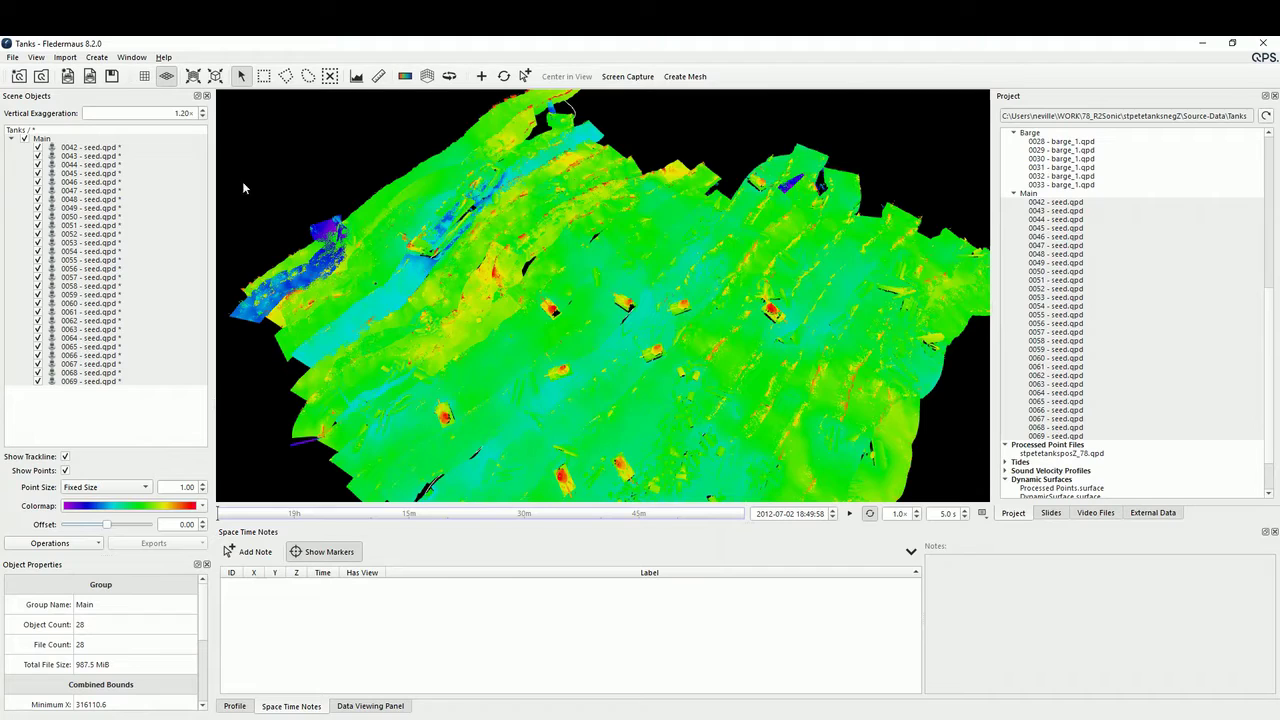
Load StPeteBeachReef0.25m-BAG-cropped.surface from the WORK > 84_Webinars > data folder into the scene
left_click(12, 58)
left_click(69, 205)
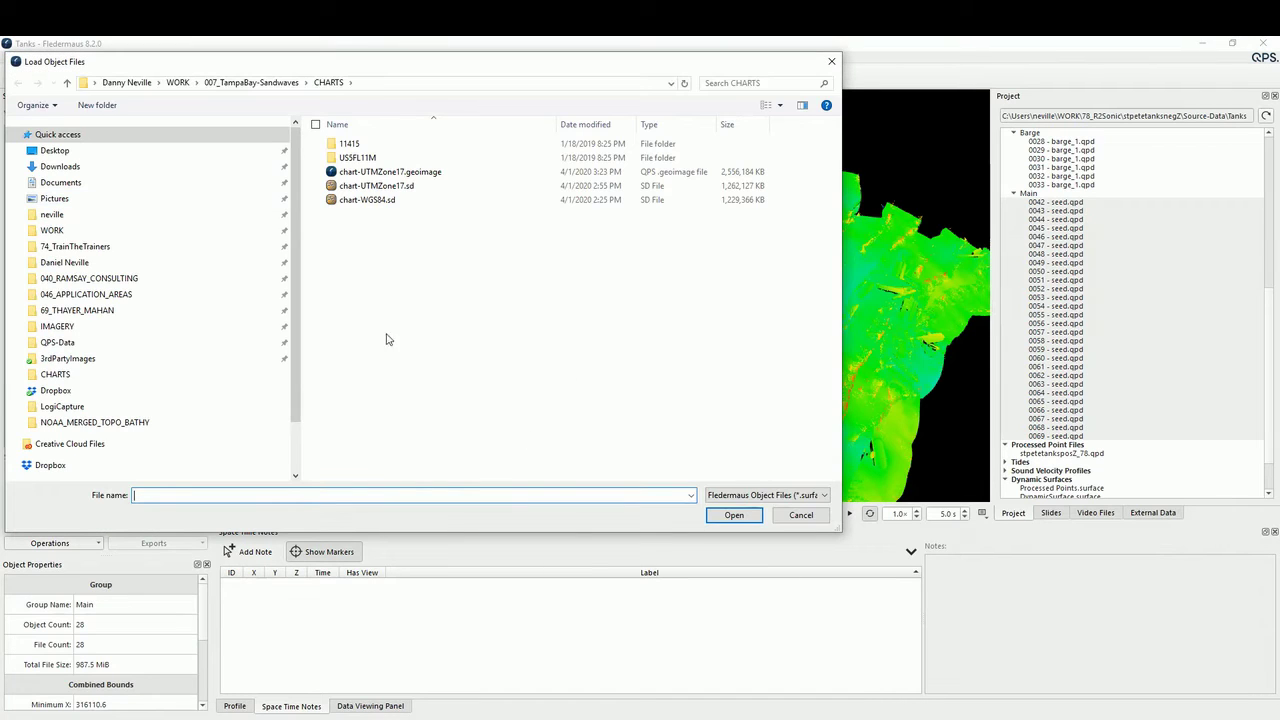
left_click(178, 84)
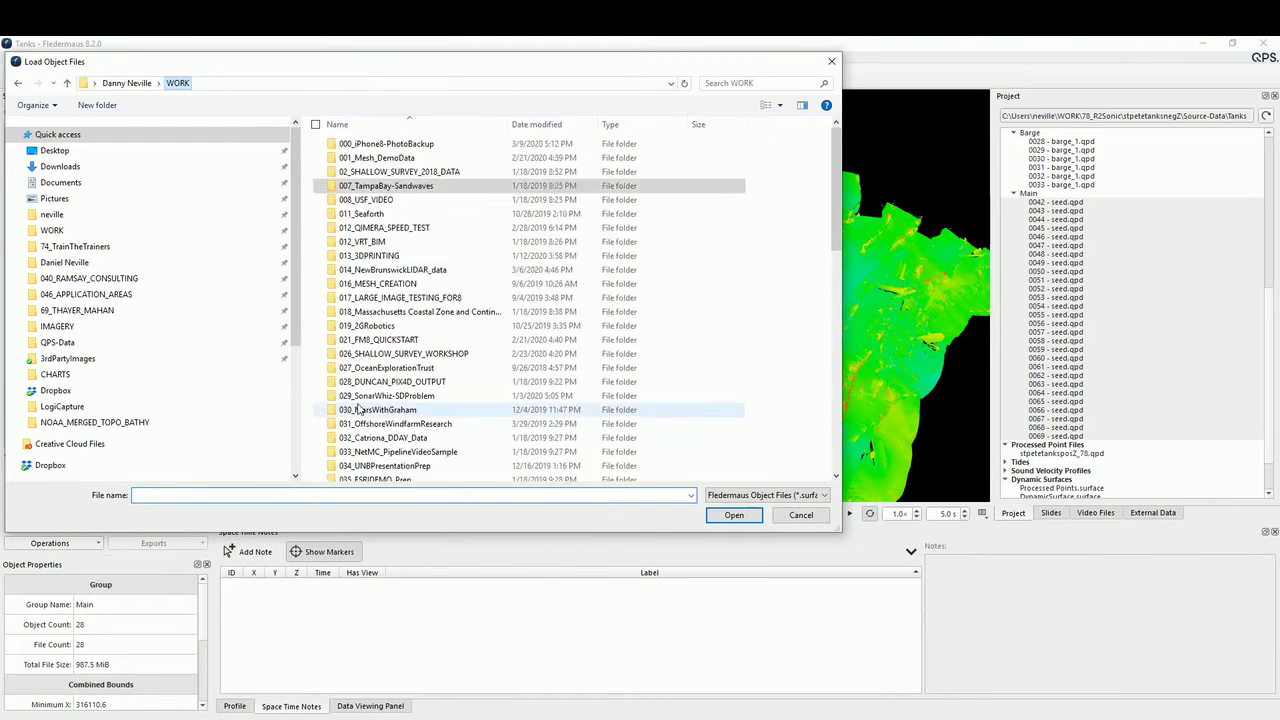
scroll(388, 465, "down", 10)
scroll(388, 465, "down", 5)
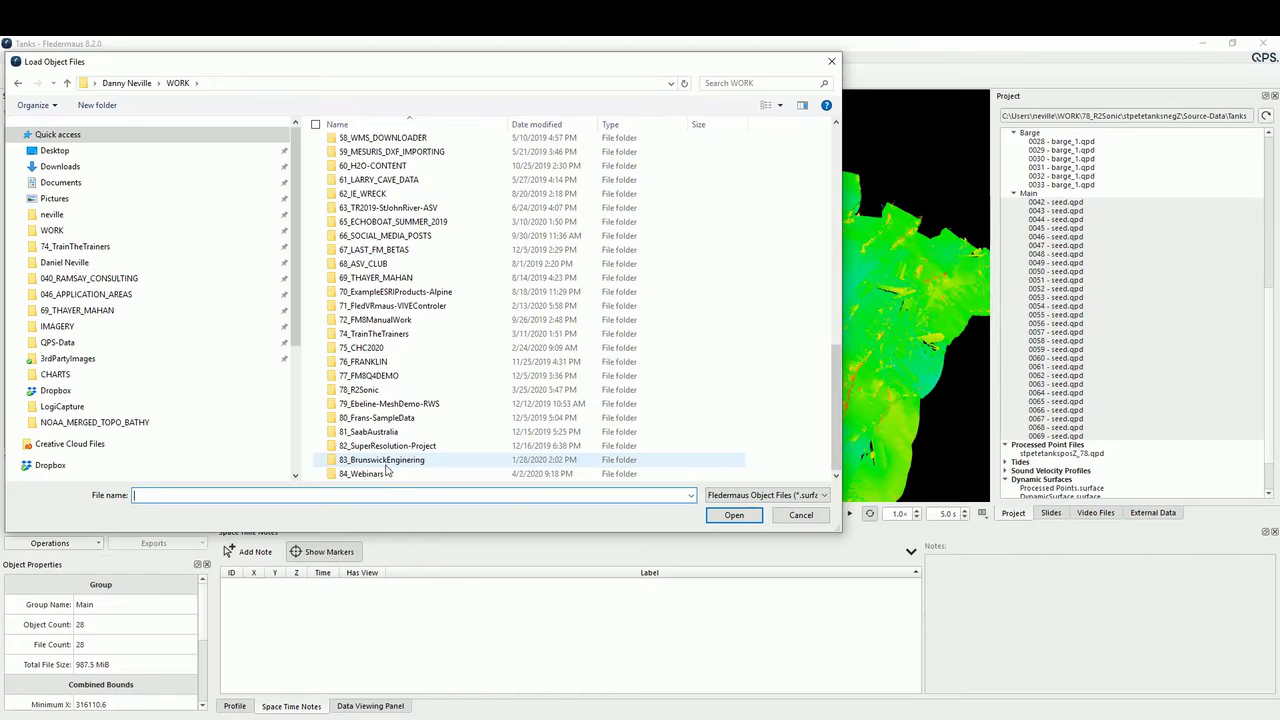
double_click(380, 476)
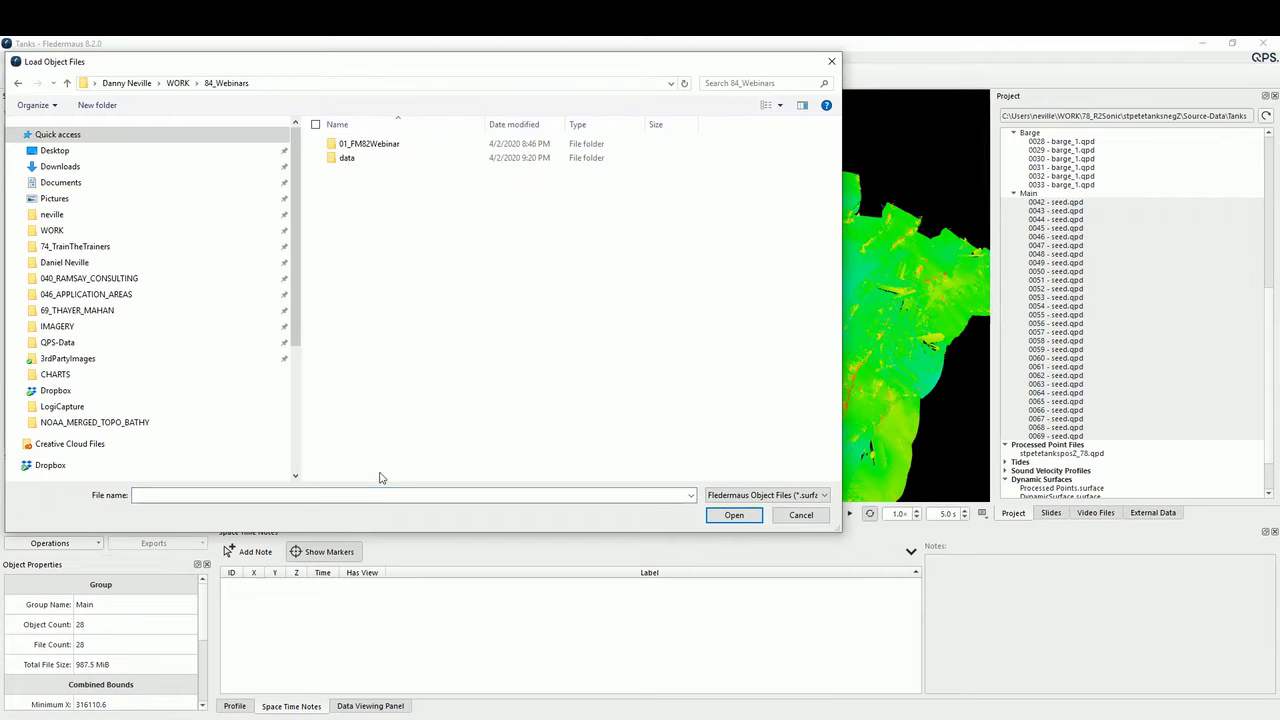
double_click(350, 159)
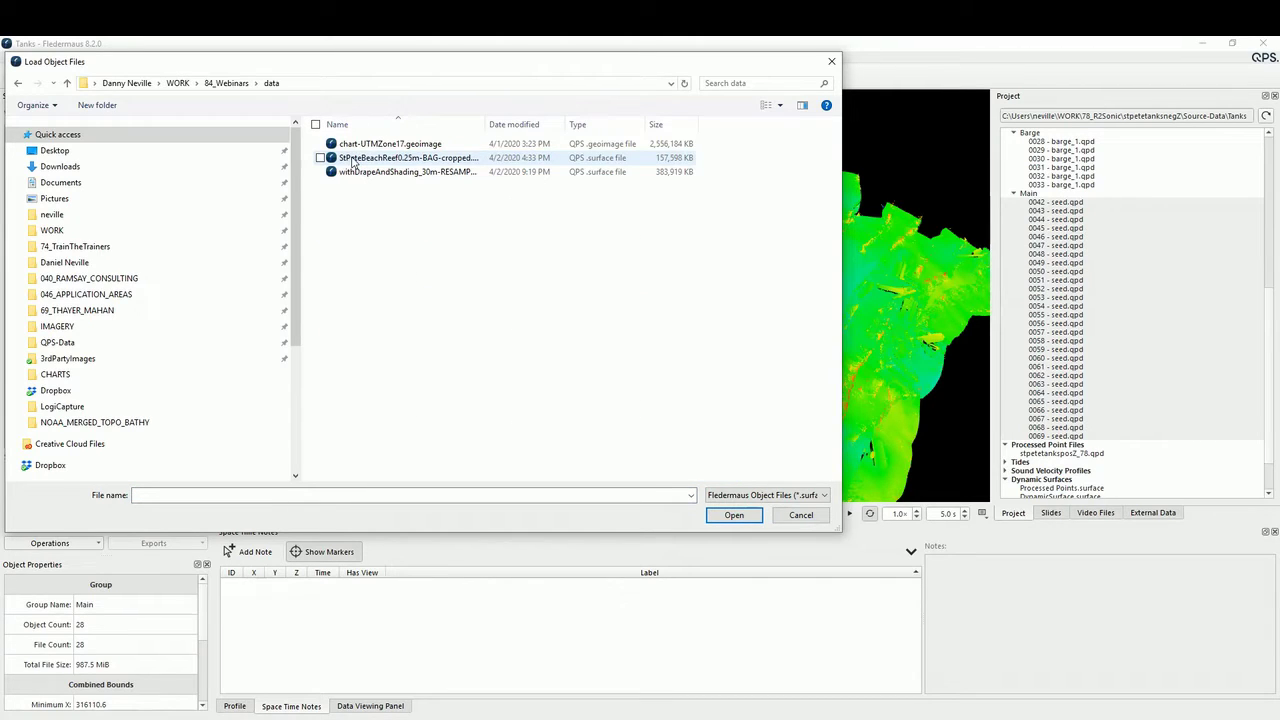
double_click(351, 160)
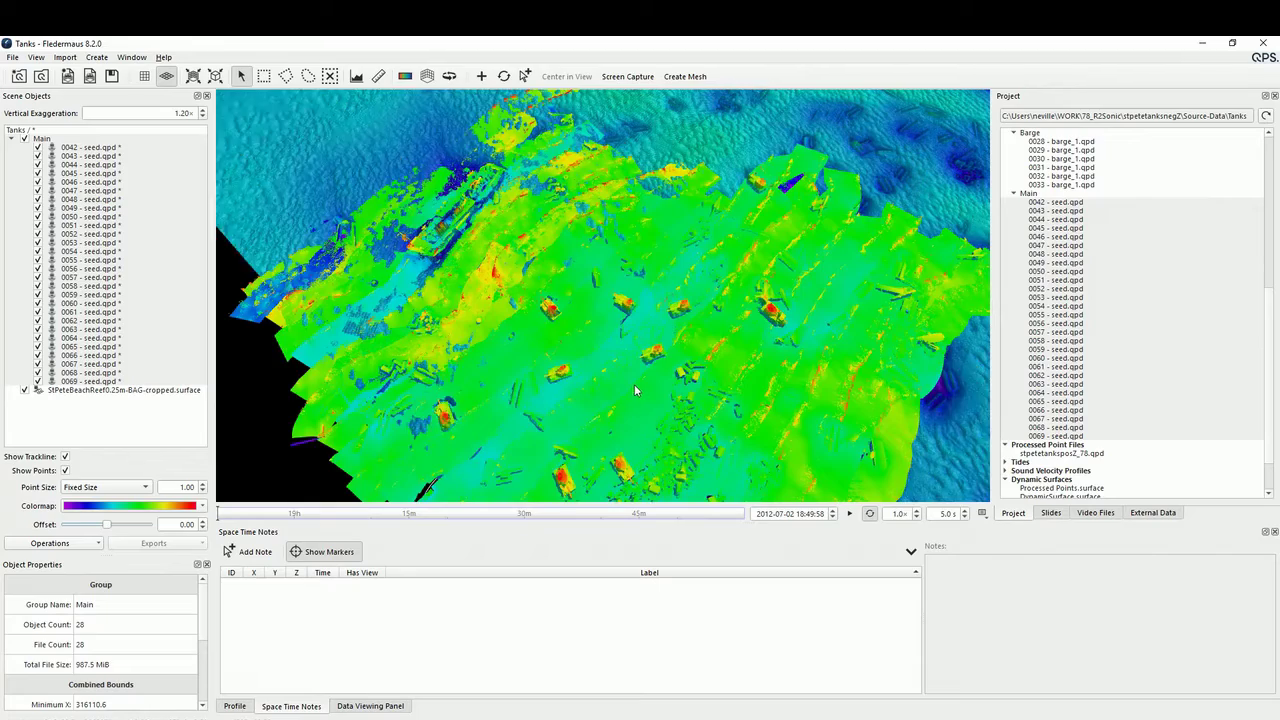
Hide the points of the Main group to view the reef surface beneath them
scroll(634, 385, "down", 5)
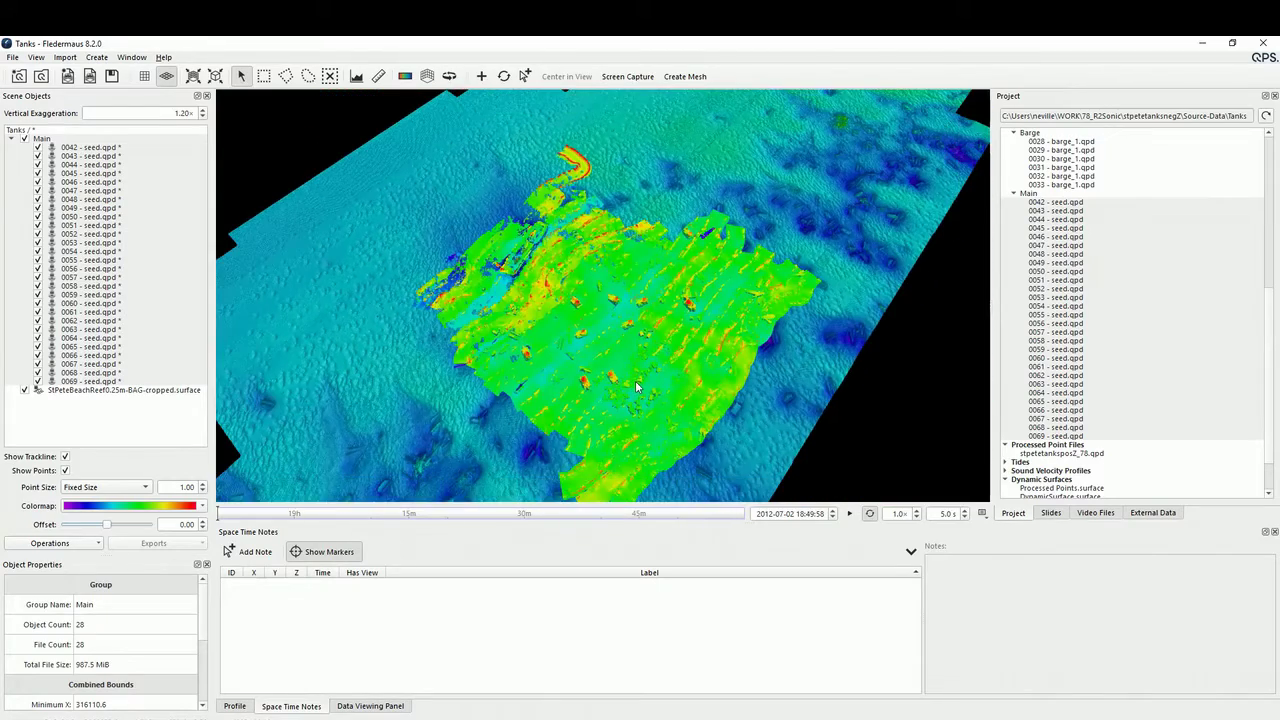
left_click_drag(635, 380, 649, 357)
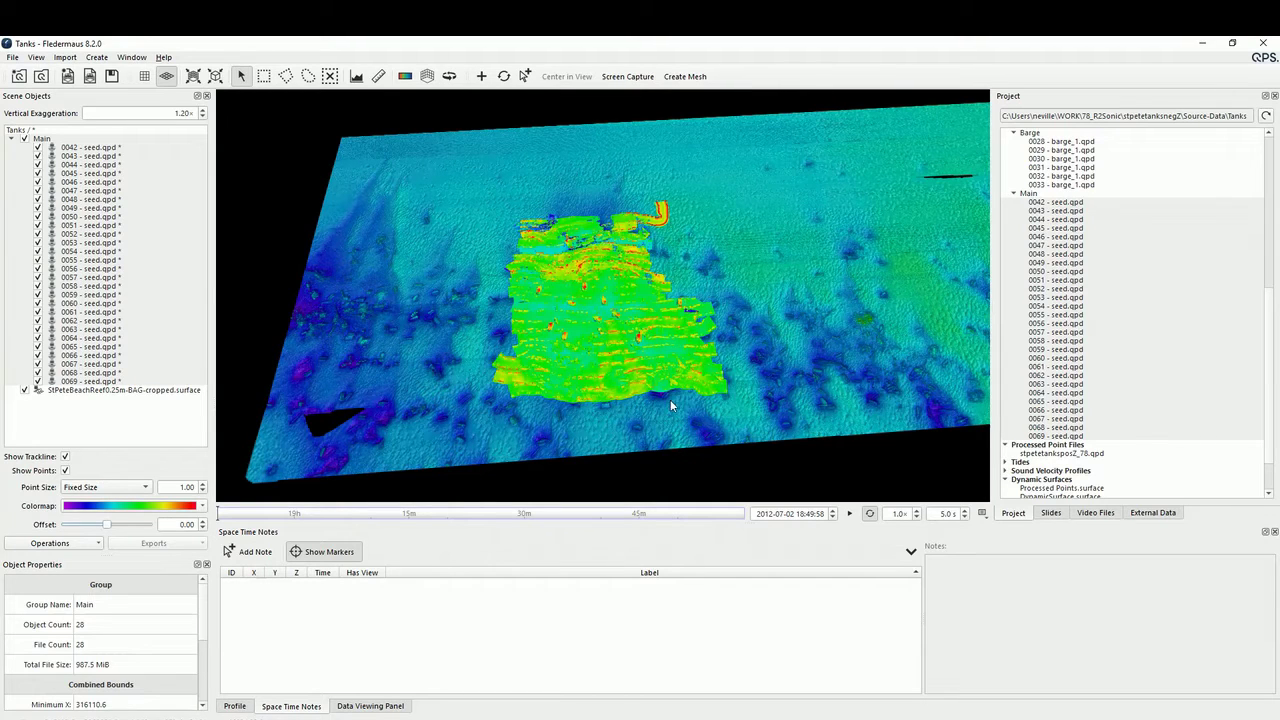
left_click_drag(670, 399, 657, 273)
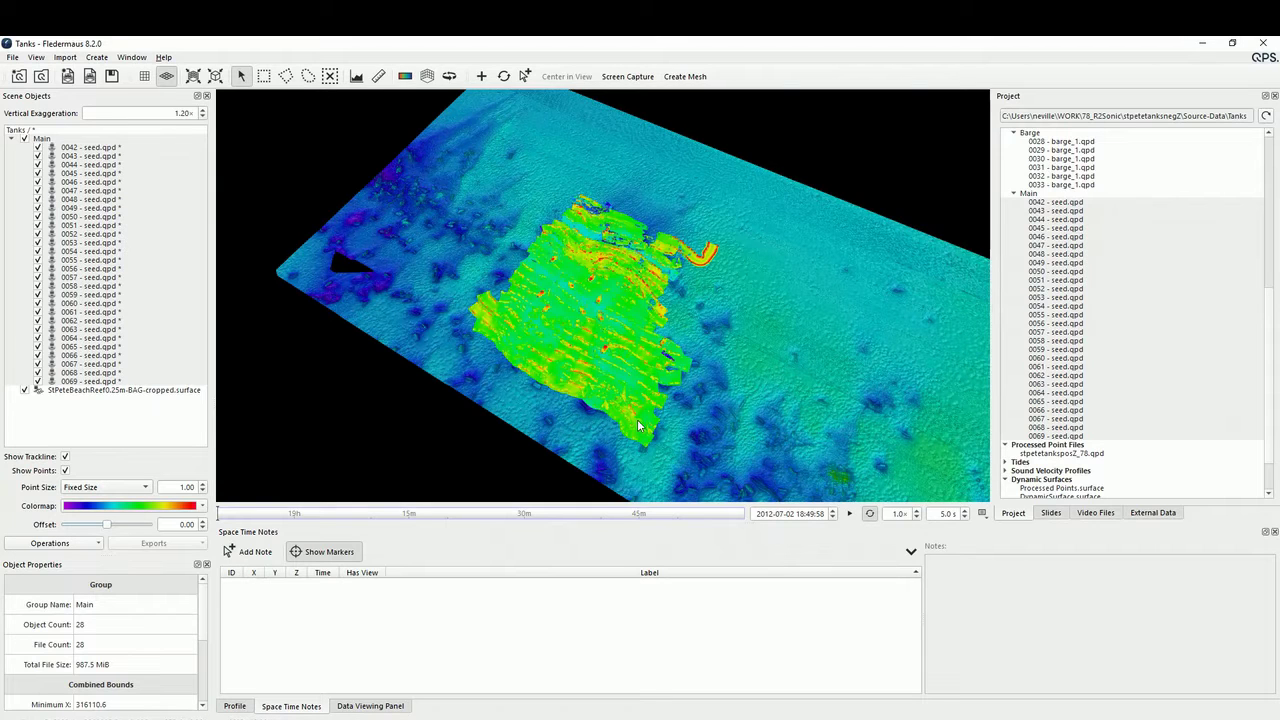
left_click_drag(637, 419, 575, 418)
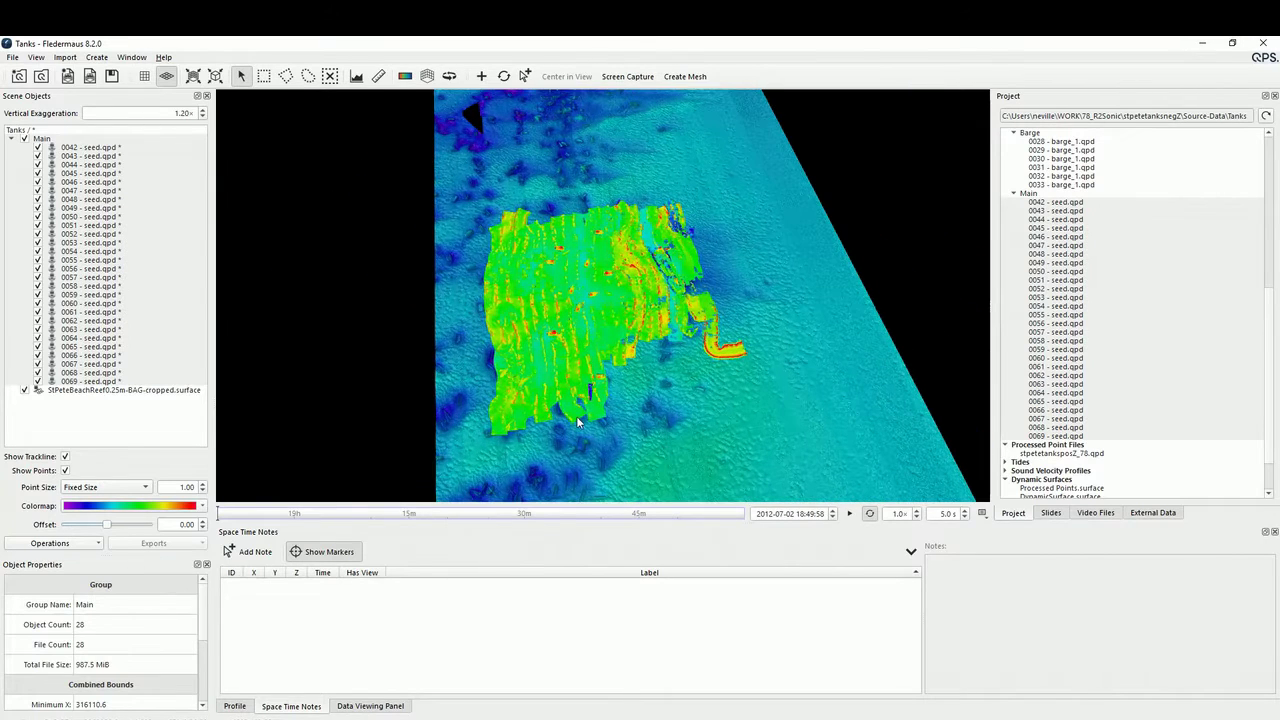
left_click(41, 139)
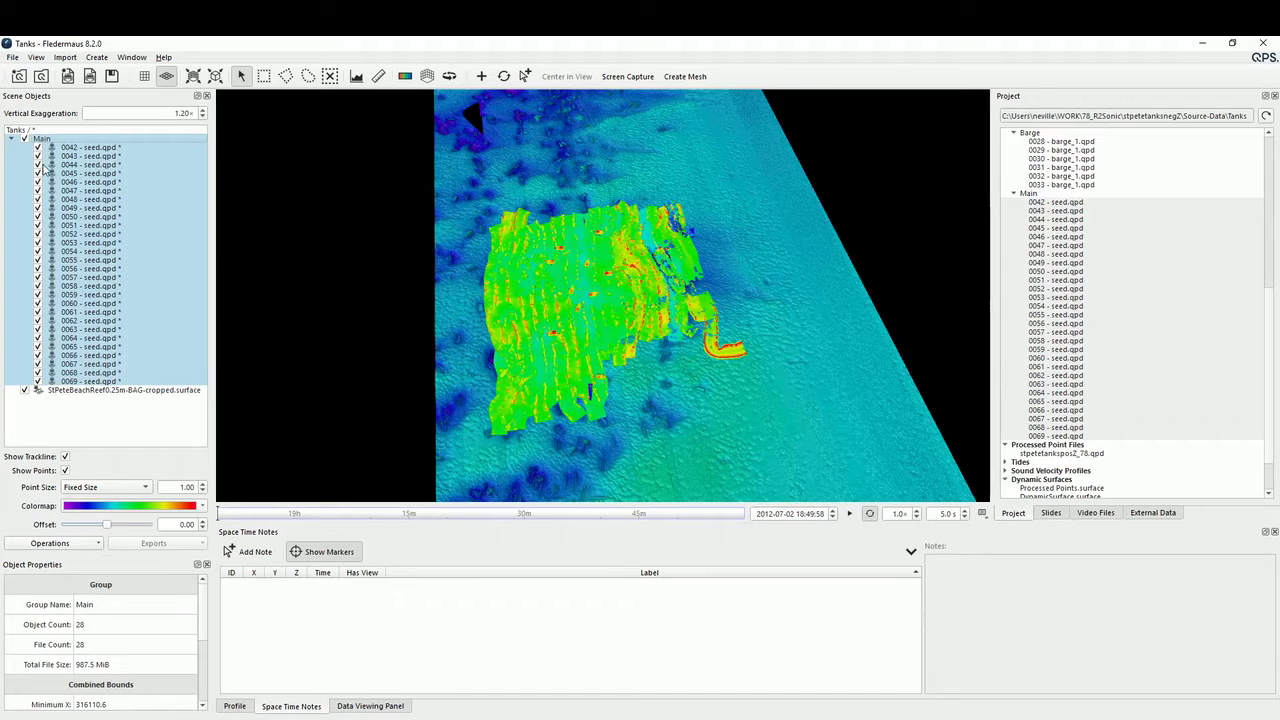
left_click(65, 470)
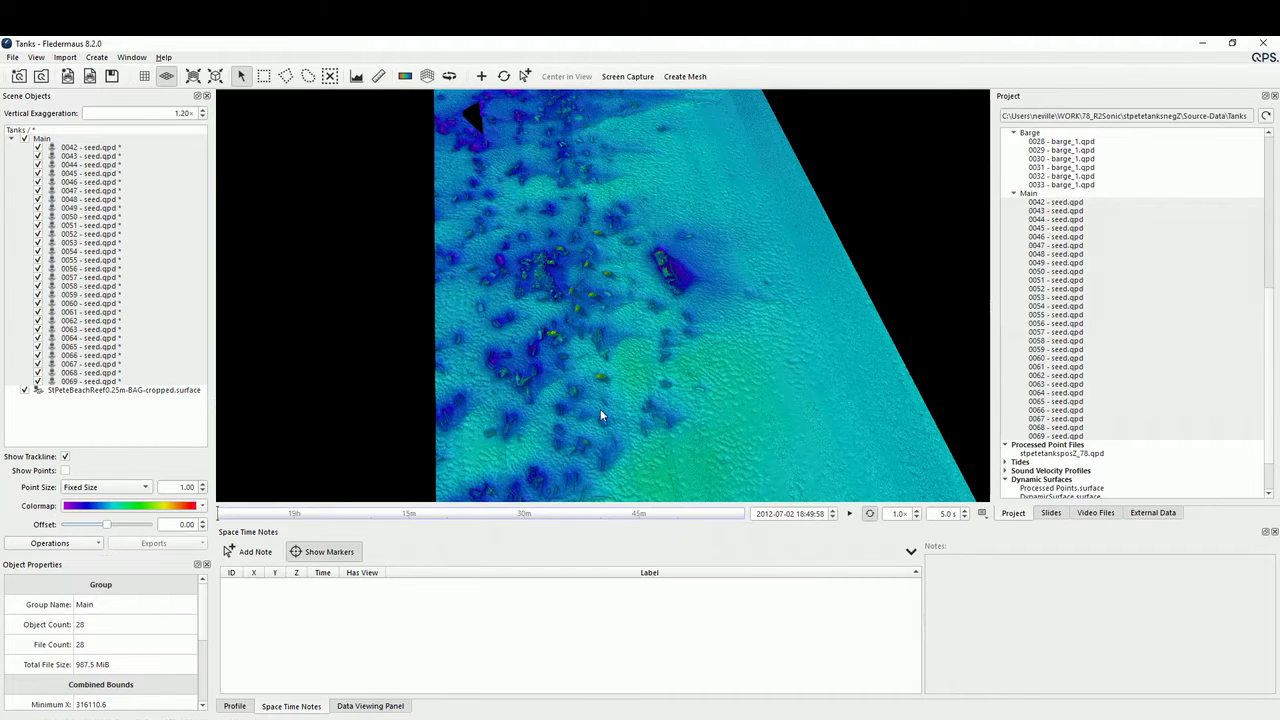
left_click_drag(610, 391, 433, 347)
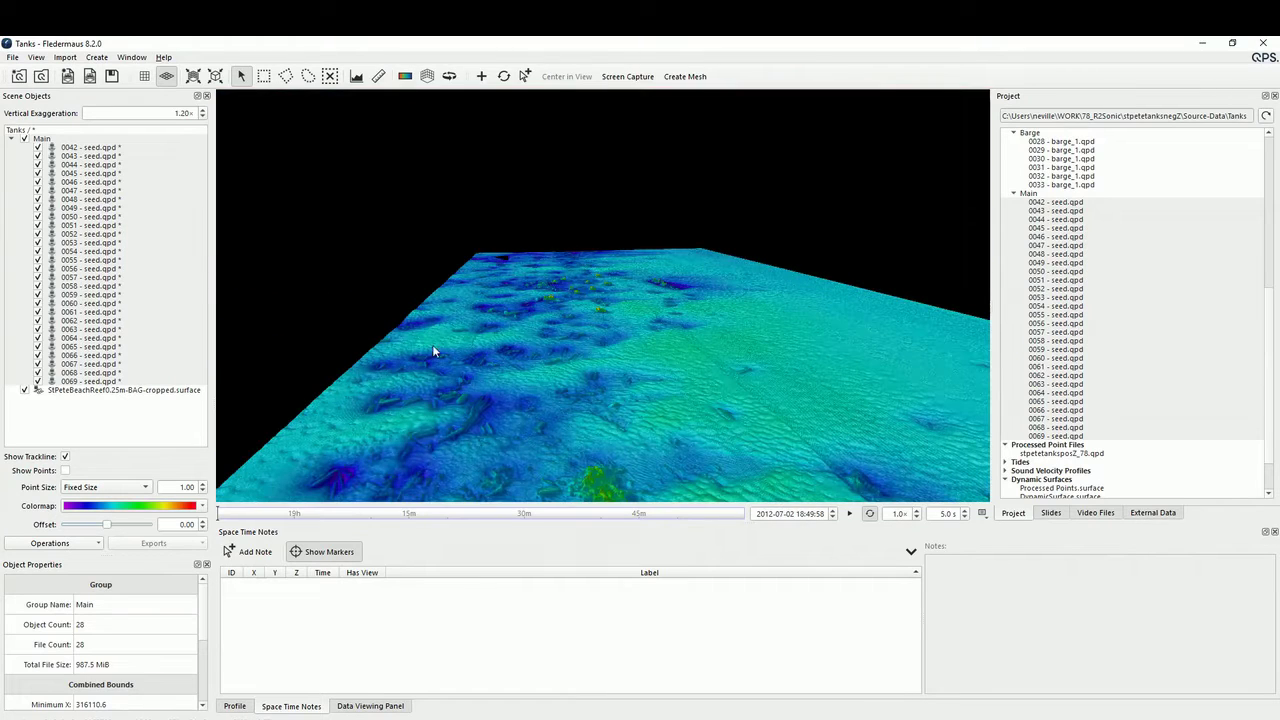
Show the points of the Main group and add the processed point file stpetetanksposZ_78.qpd to the scene
left_click(65, 470)
left_click_drag(480, 391, 245, 447)
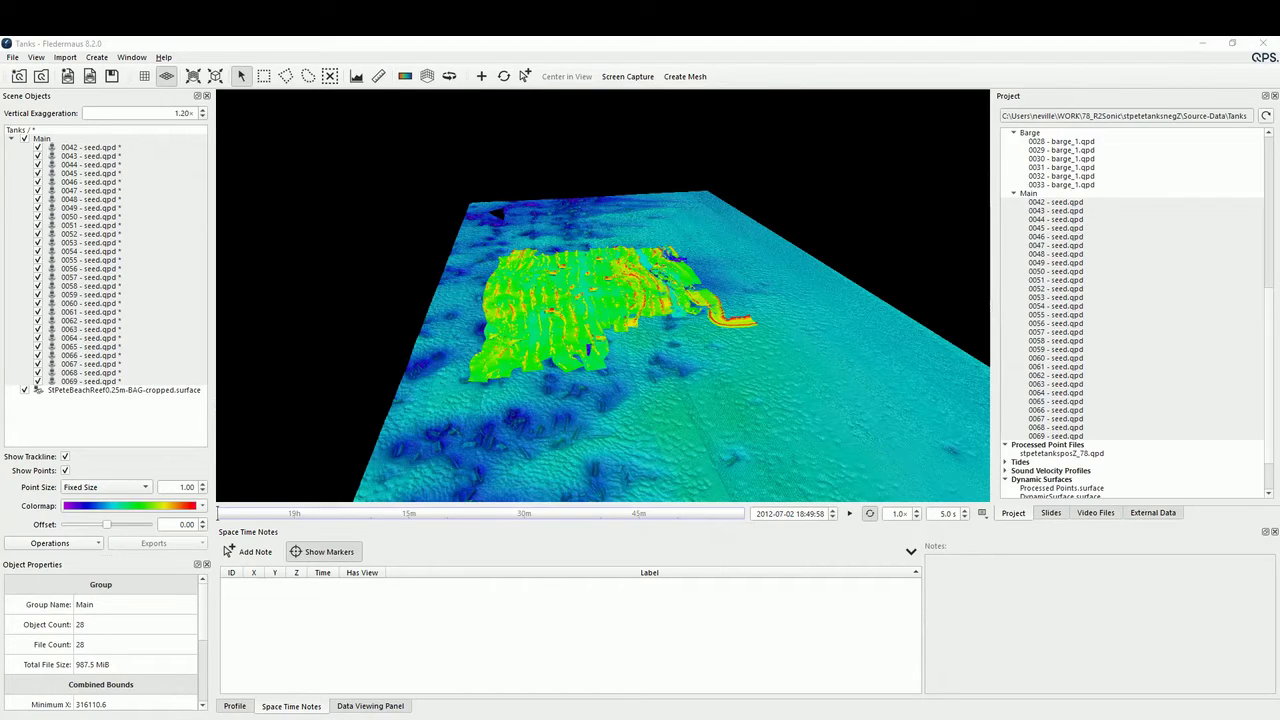
left_click(1076, 455)
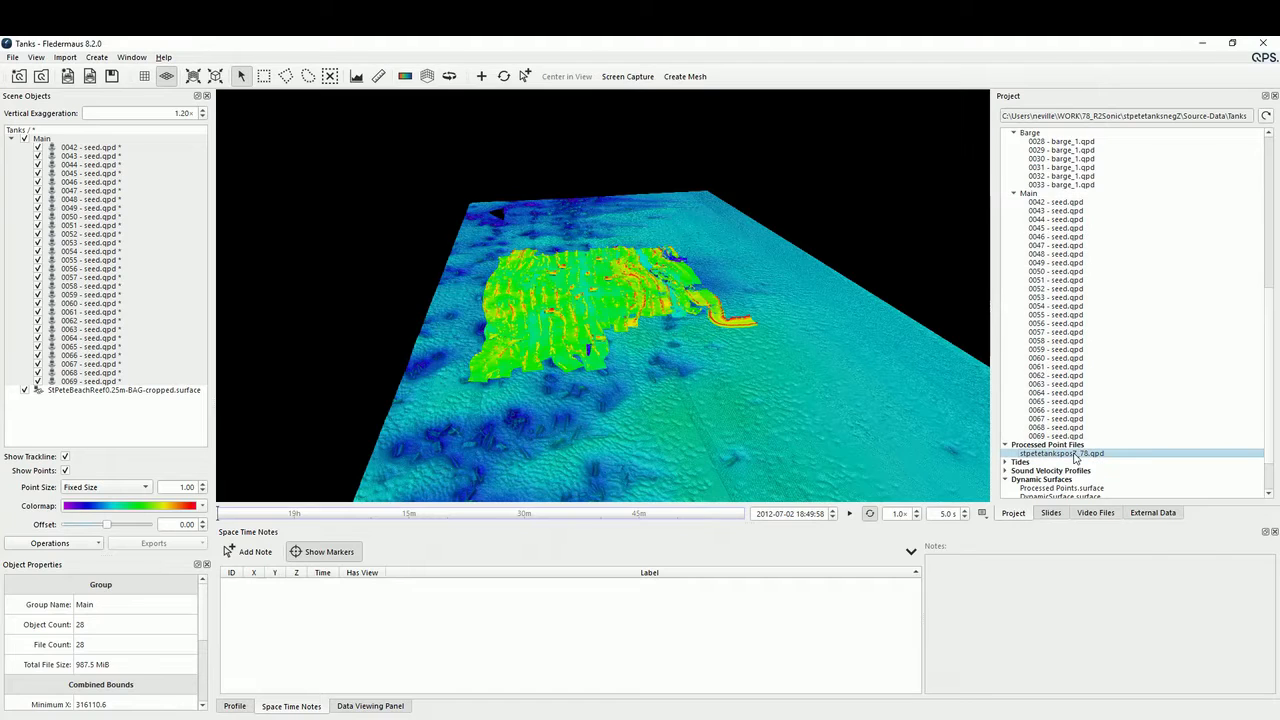
right_click(1076, 456)
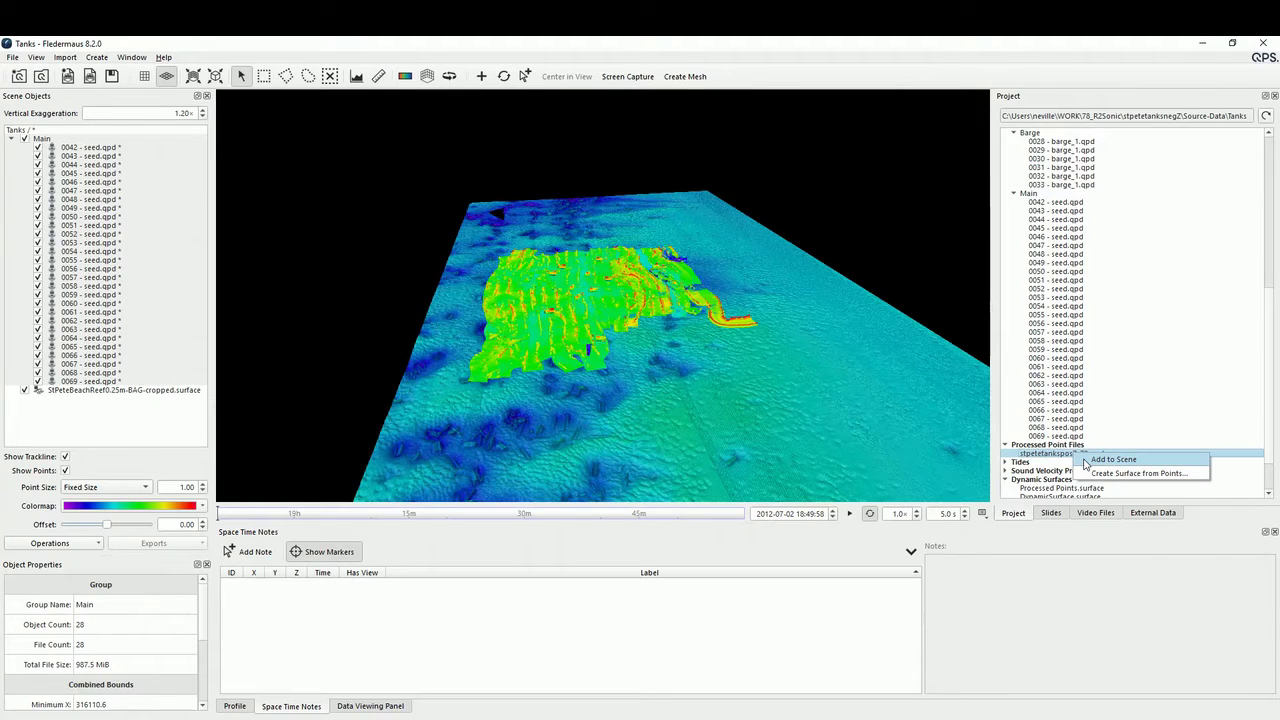
left_click(1085, 463)
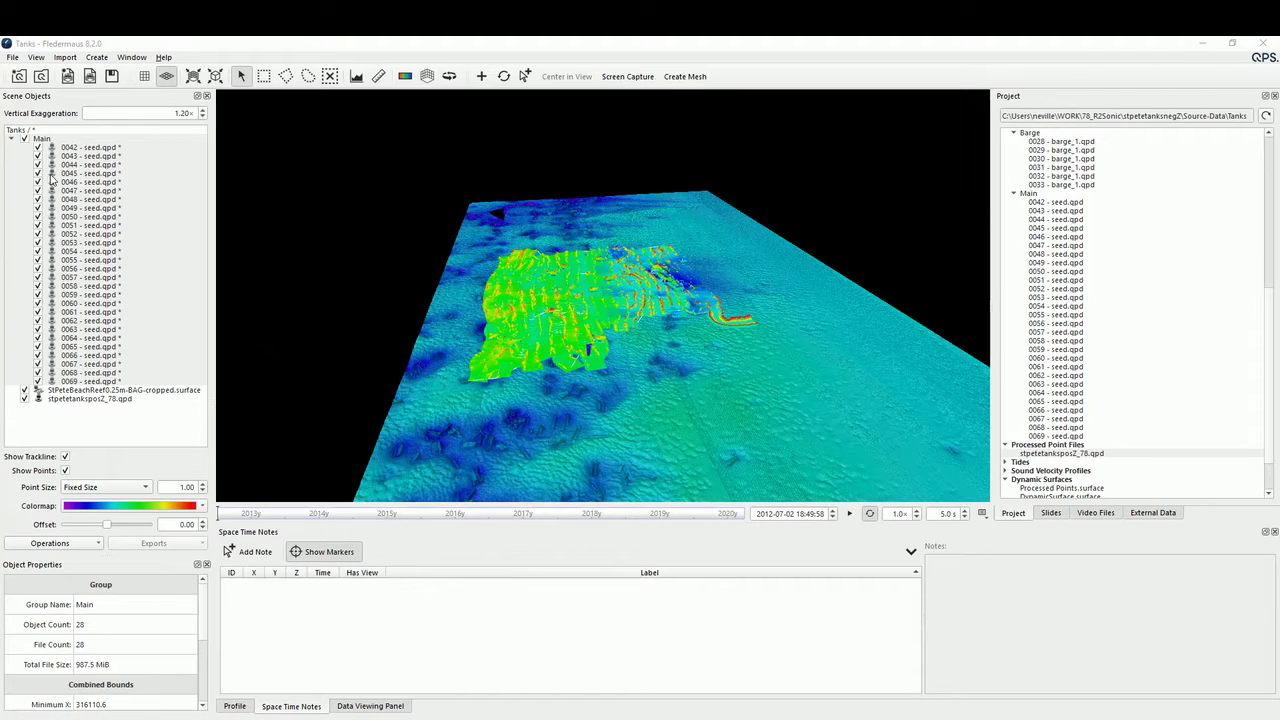
Hide and collapse the Main group, and examine the barge wreck in the processed points
left_click(24, 138)
left_click(11, 138)
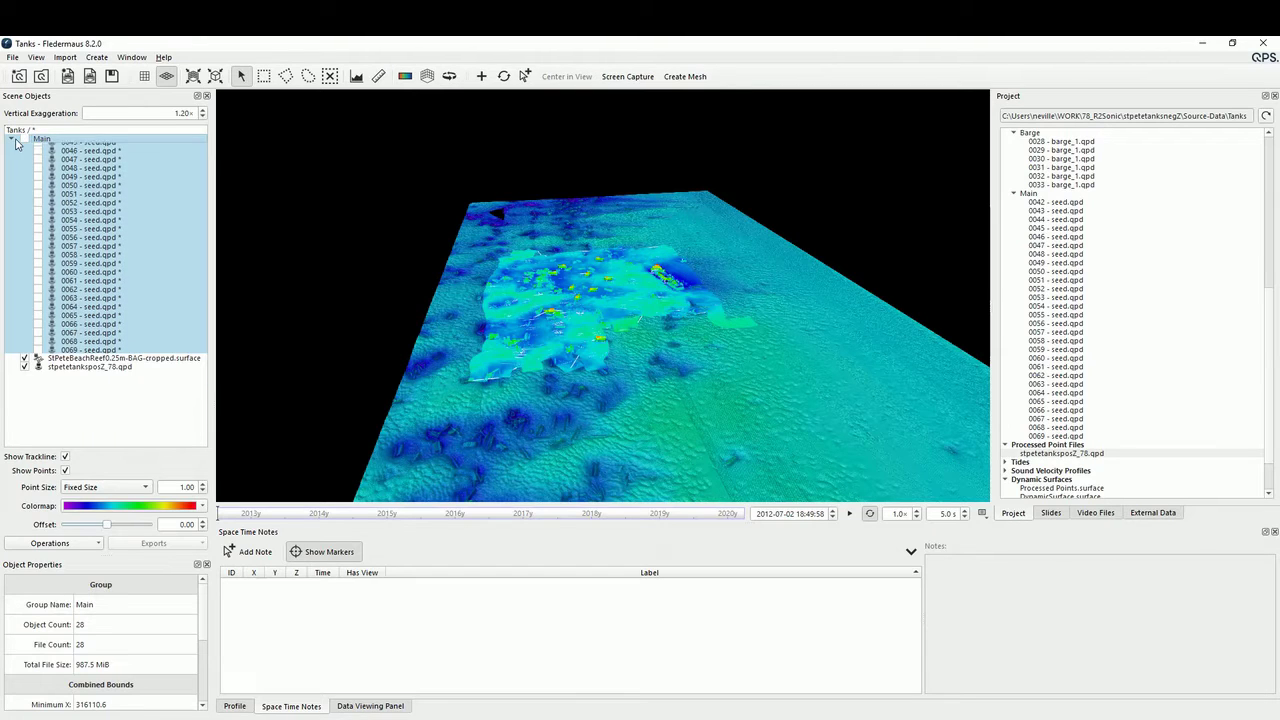
left_click_drag(572, 332, 688, 394)
double_click(688, 394)
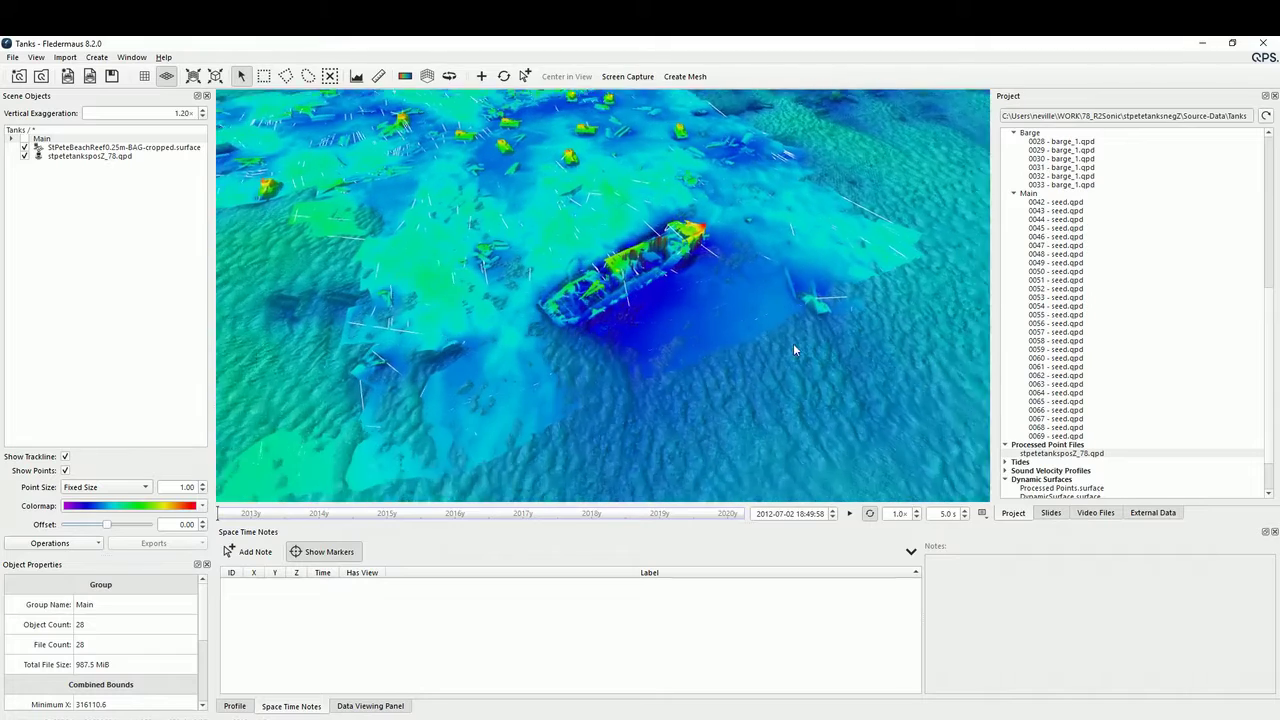
left_click_drag(793, 345, 708, 353)
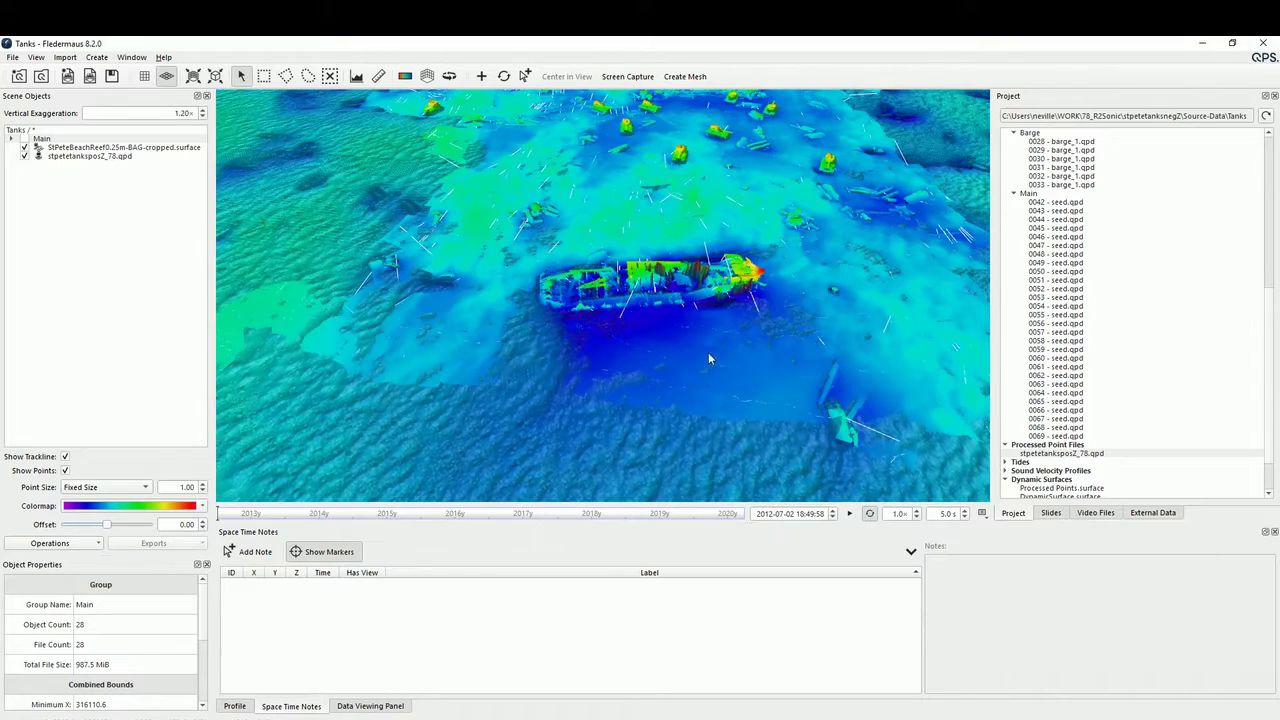
Alternate the visibility of the reef surface and stpetetanksposZ_78.qpd to compare the barge wreck in both datasets
left_click(25, 148)
left_click(25, 148)
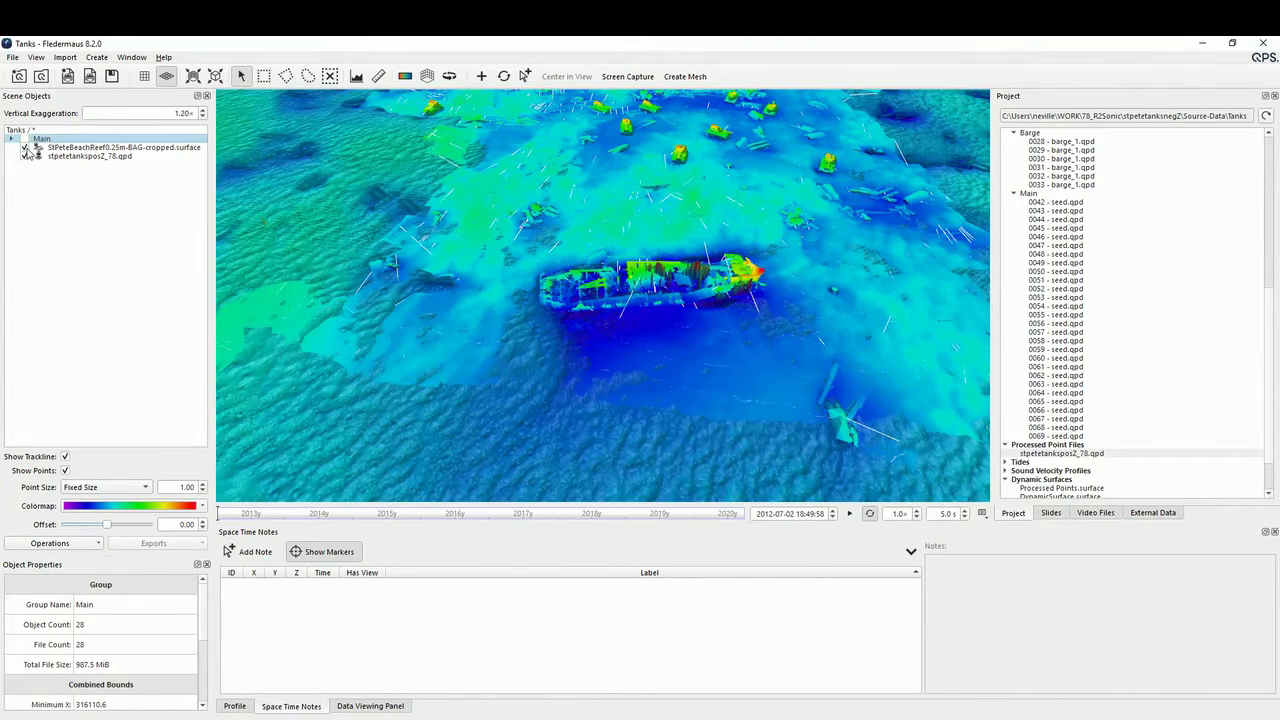
left_click(75, 157)
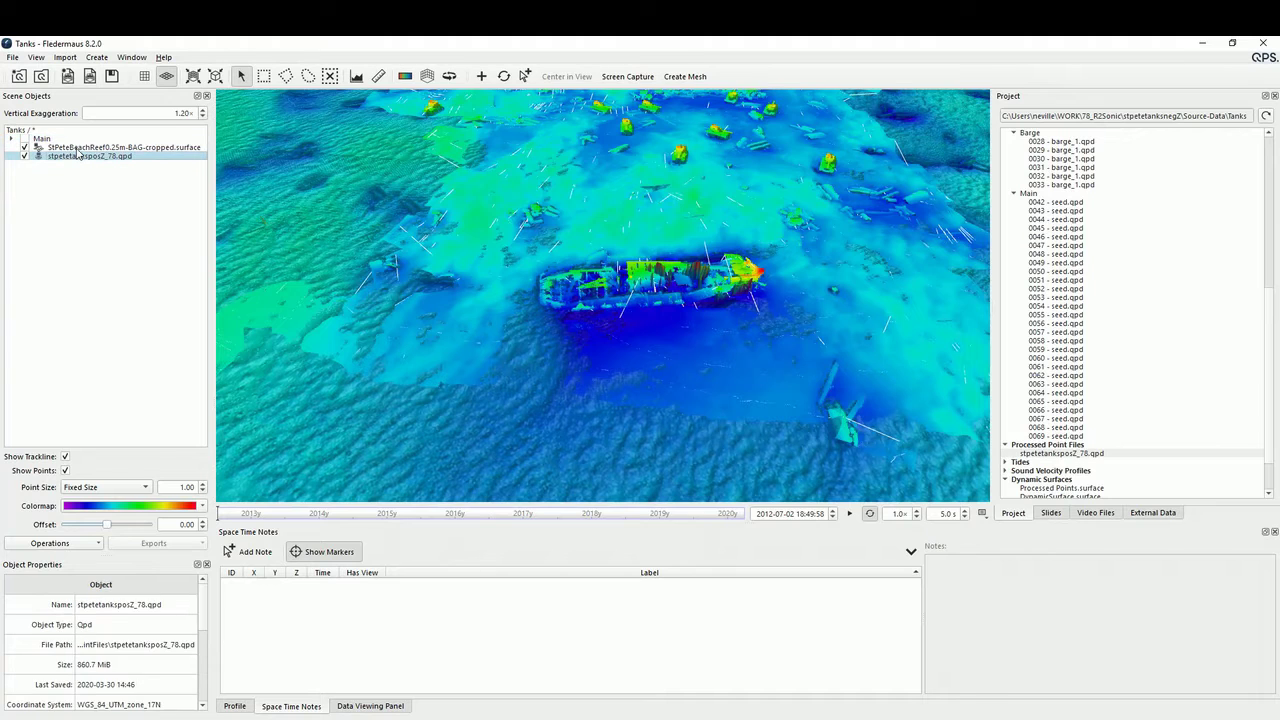
left_click(78, 148, "ctrl")
key("space")
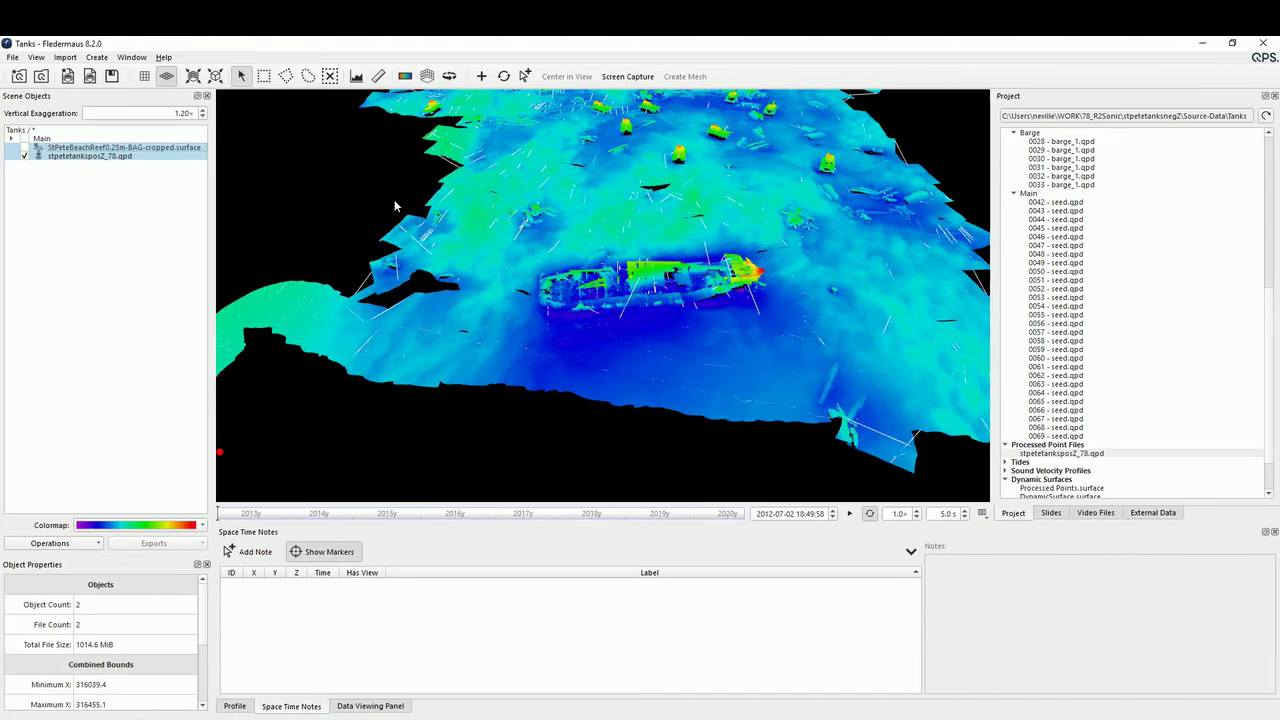
key("space")
left_click_drag(594, 293, 554, 302)
double_click(784, 262)
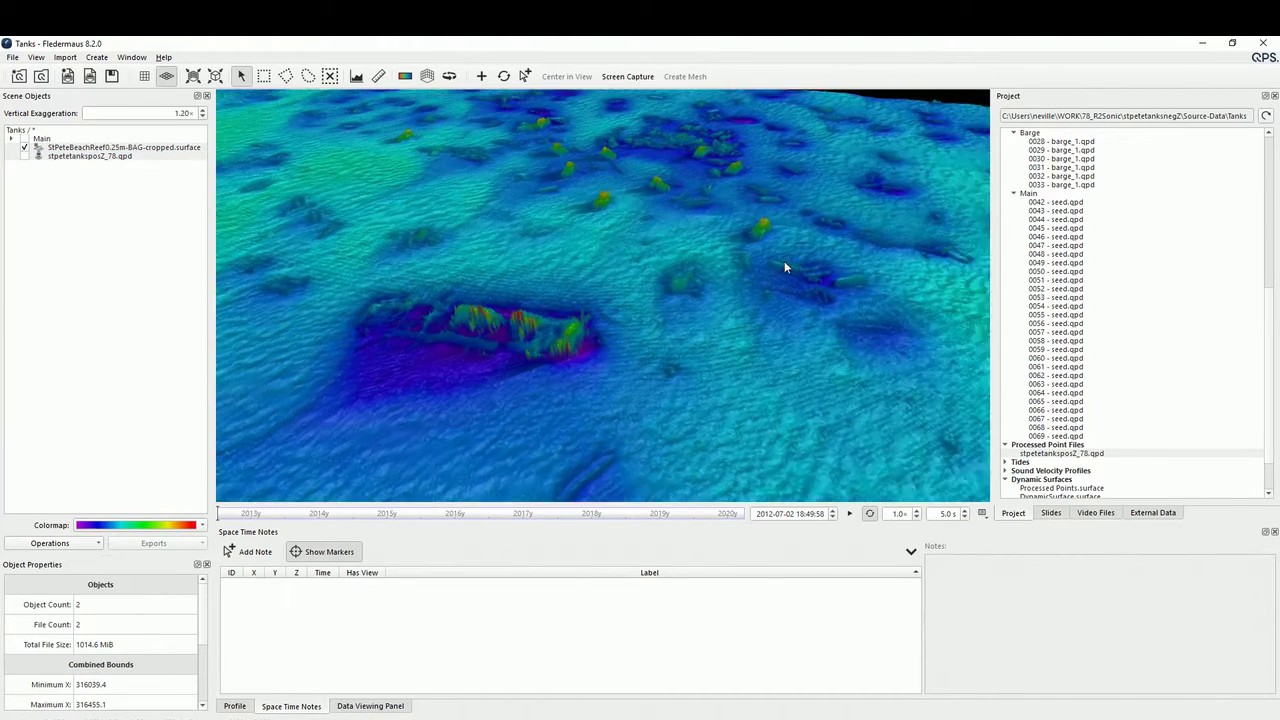
left_click_drag(784, 262, 693, 288)
key("space")
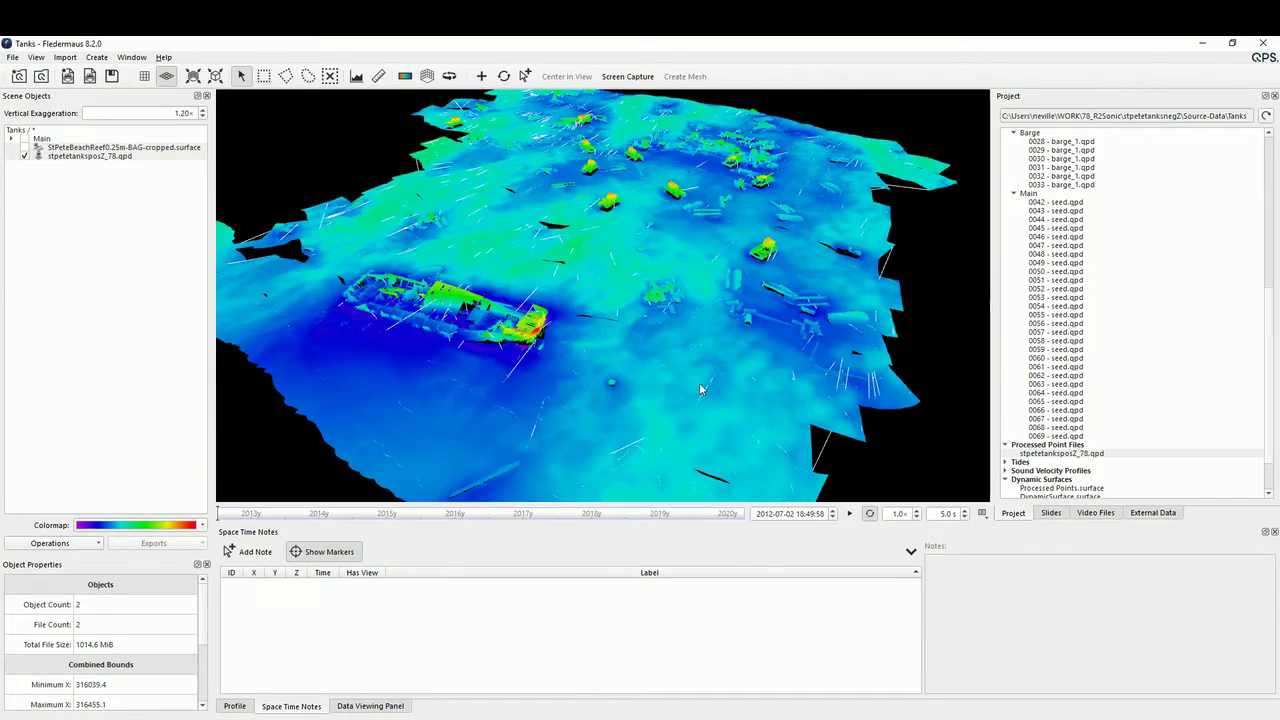
Compare the tanks in the processed points with the reef surface, leaving the reef surface alone in view
left_click_drag(631, 388, 720, 290)
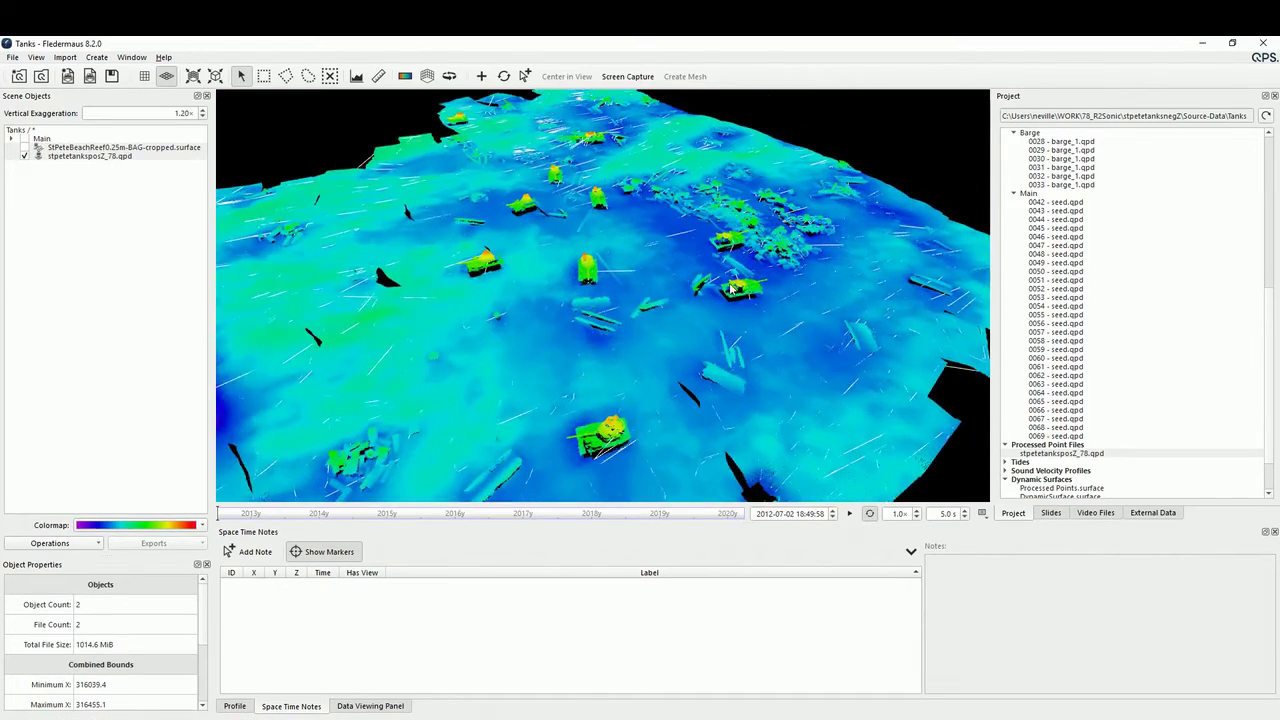
key("space")
left_click_drag(652, 359, 630, 362)
scroll(631, 364, "down", 4)
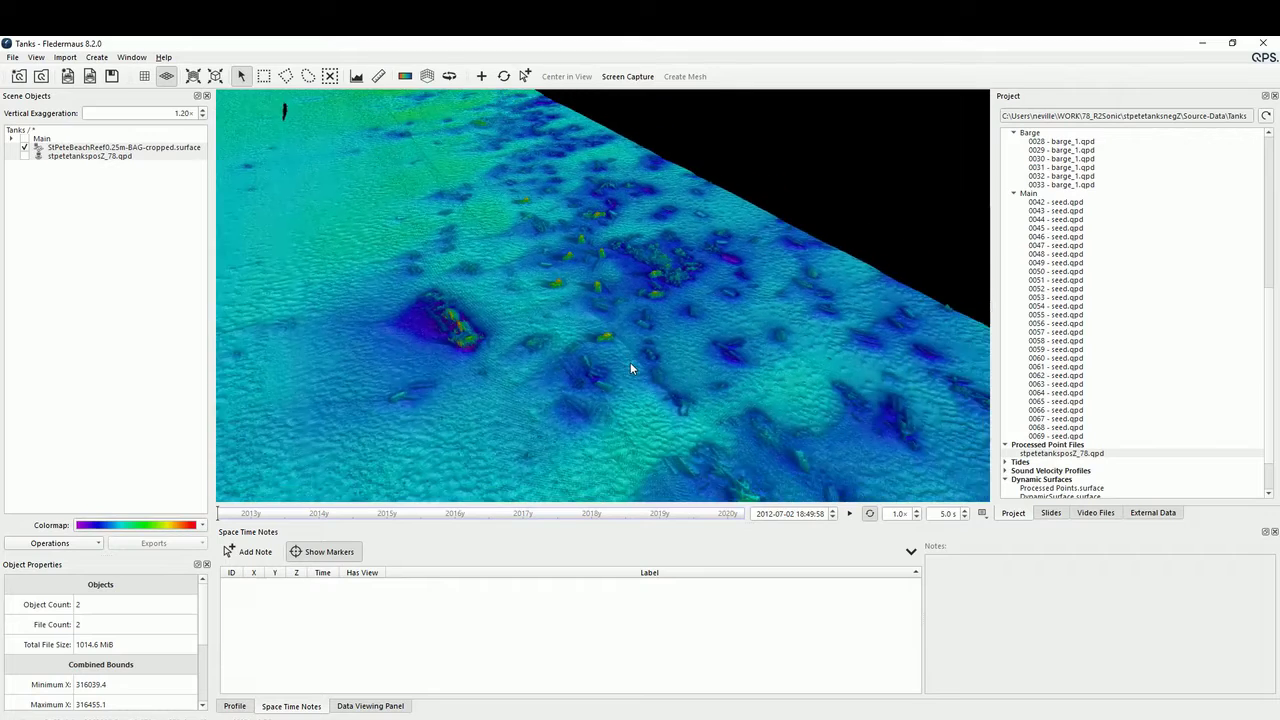
key("space")
key("space")
scroll(600, 360, "up", 5)
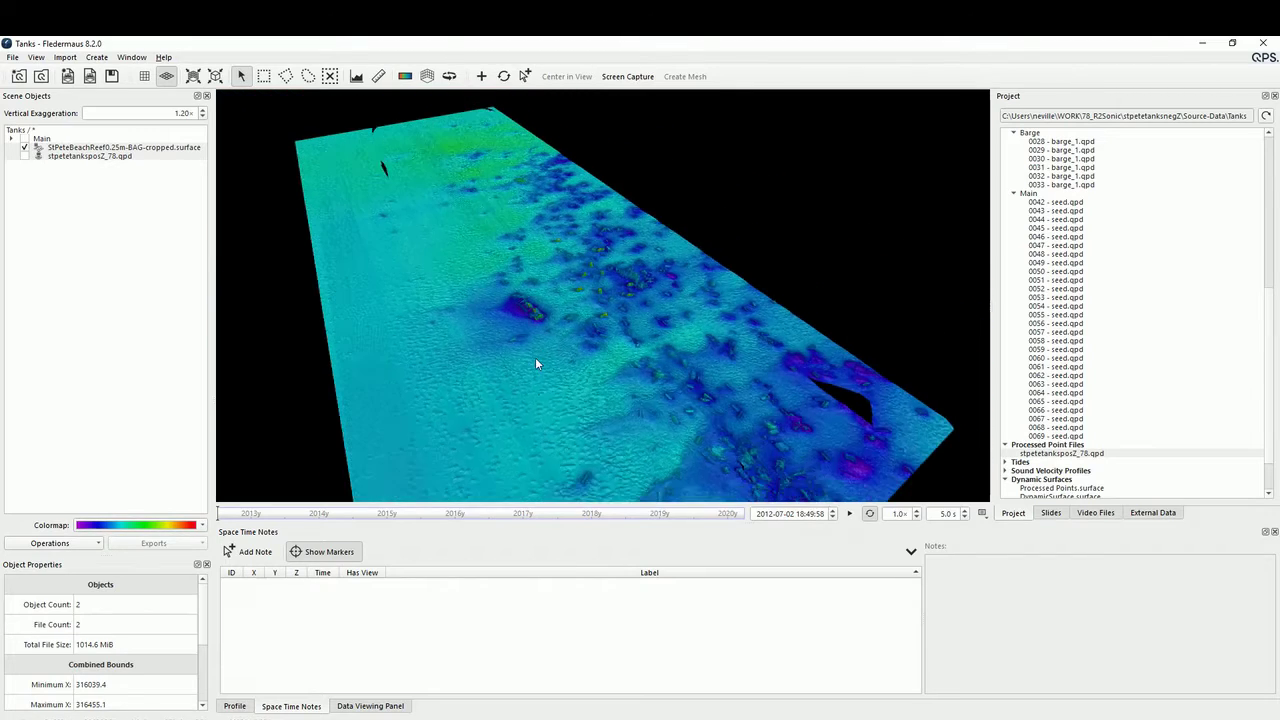
scroll(577, 370, "up", 2)
left_click_drag(580, 382, 548, 372)
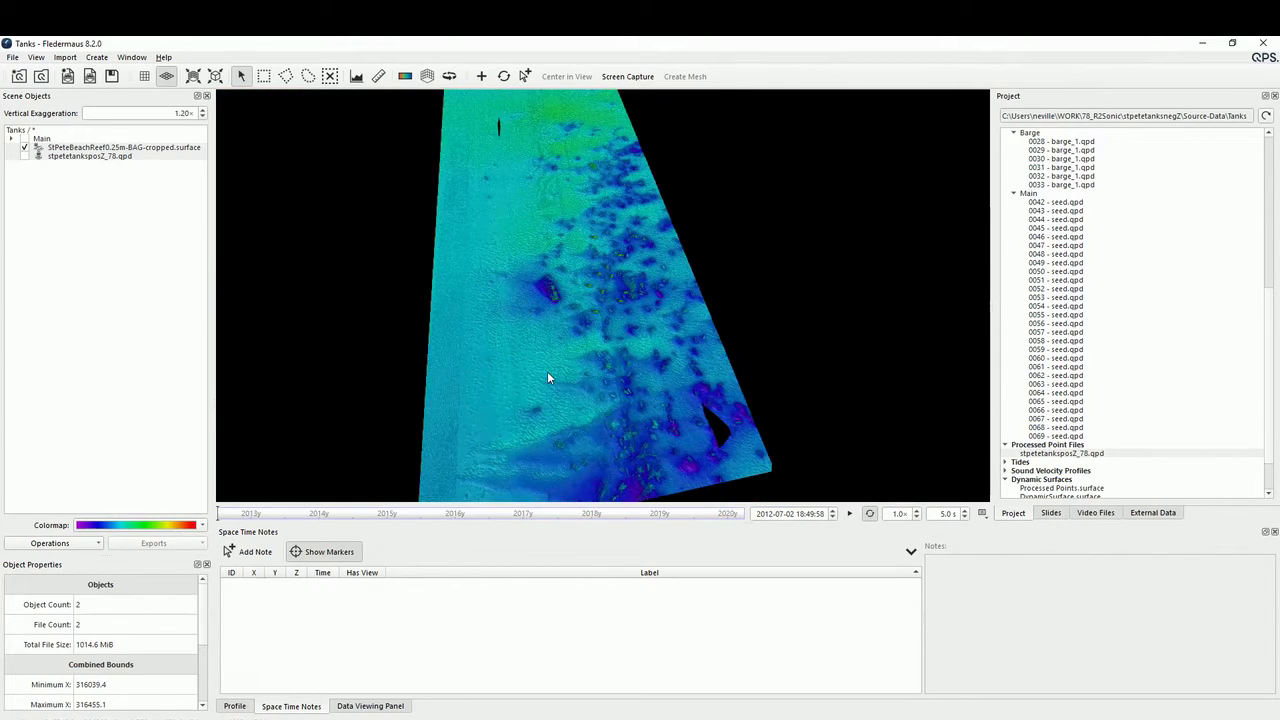
Load withDrapeAndShading_30m-RESAMPLED.surface from the data folder into the scene and fit the view to it
left_click(14, 58)
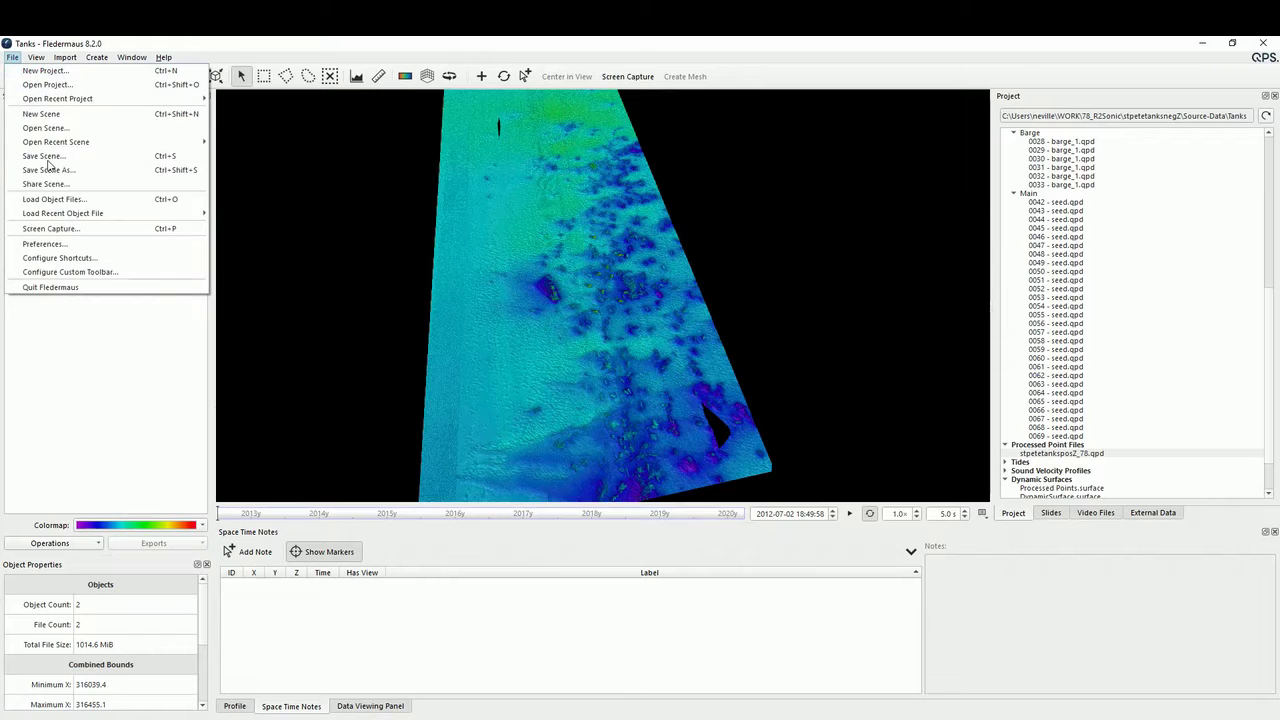
left_click(62, 195)
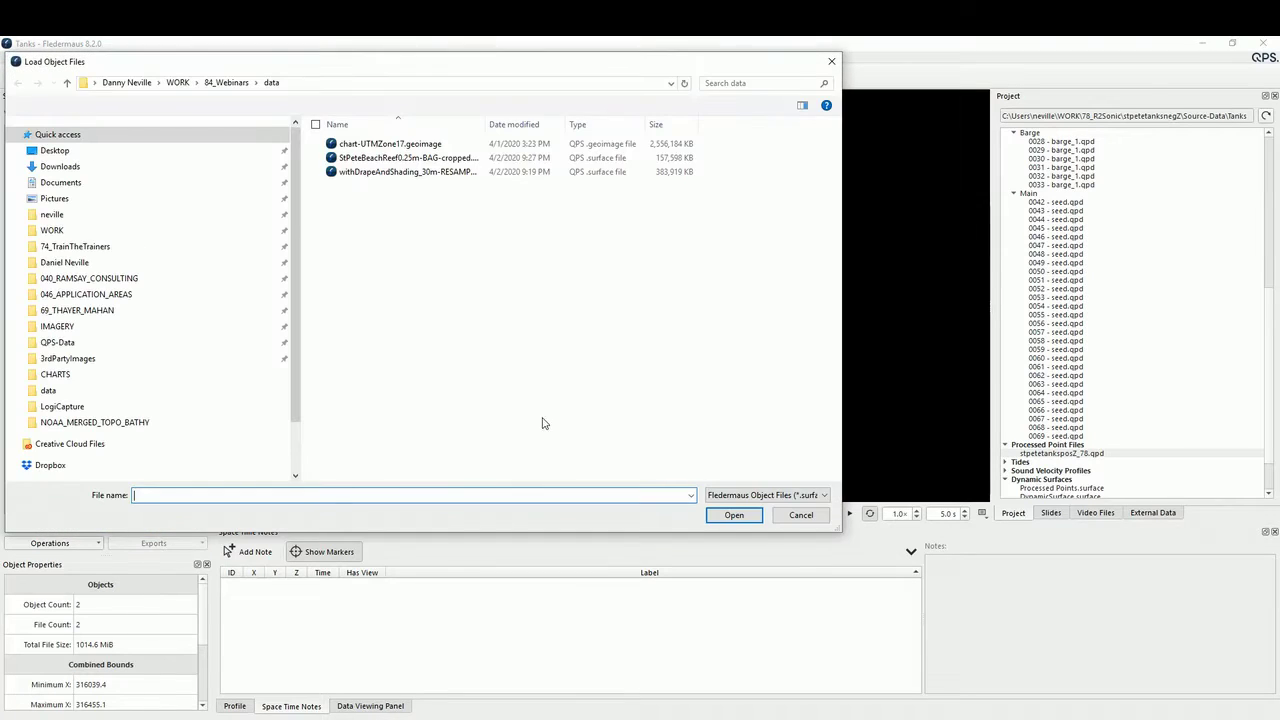
double_click(381, 174)
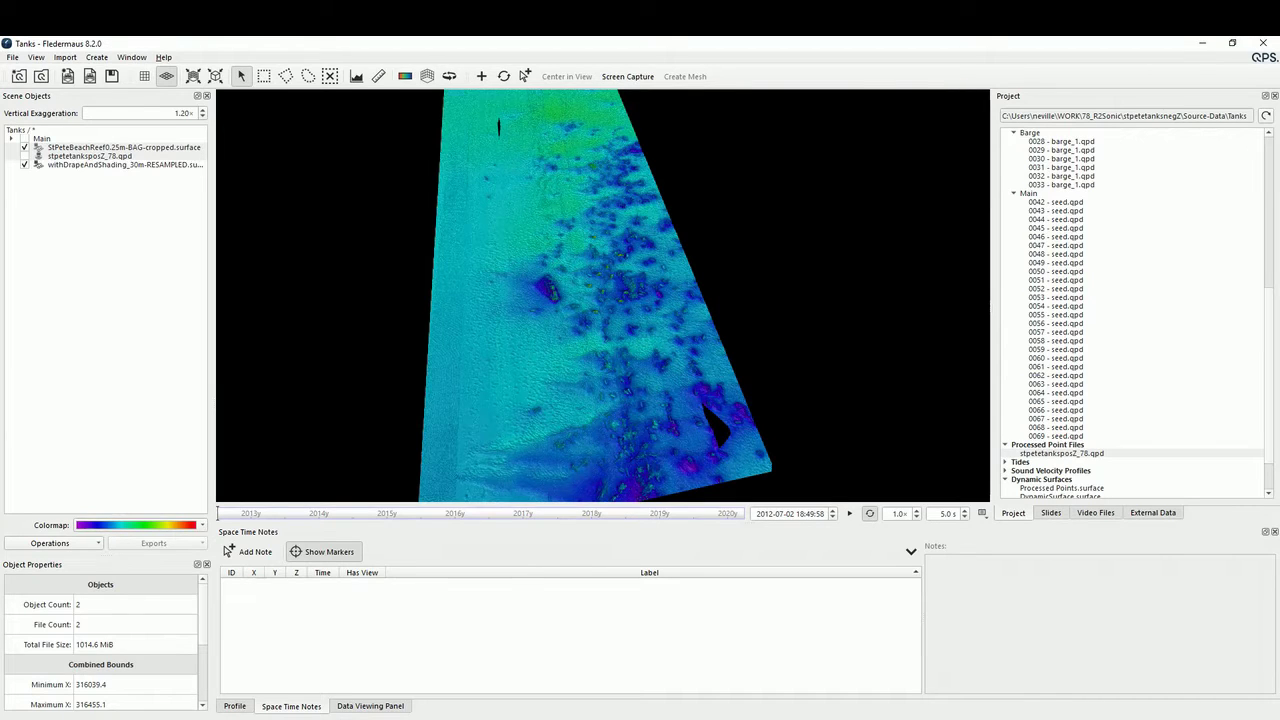
scroll(494, 325, "down", 6)
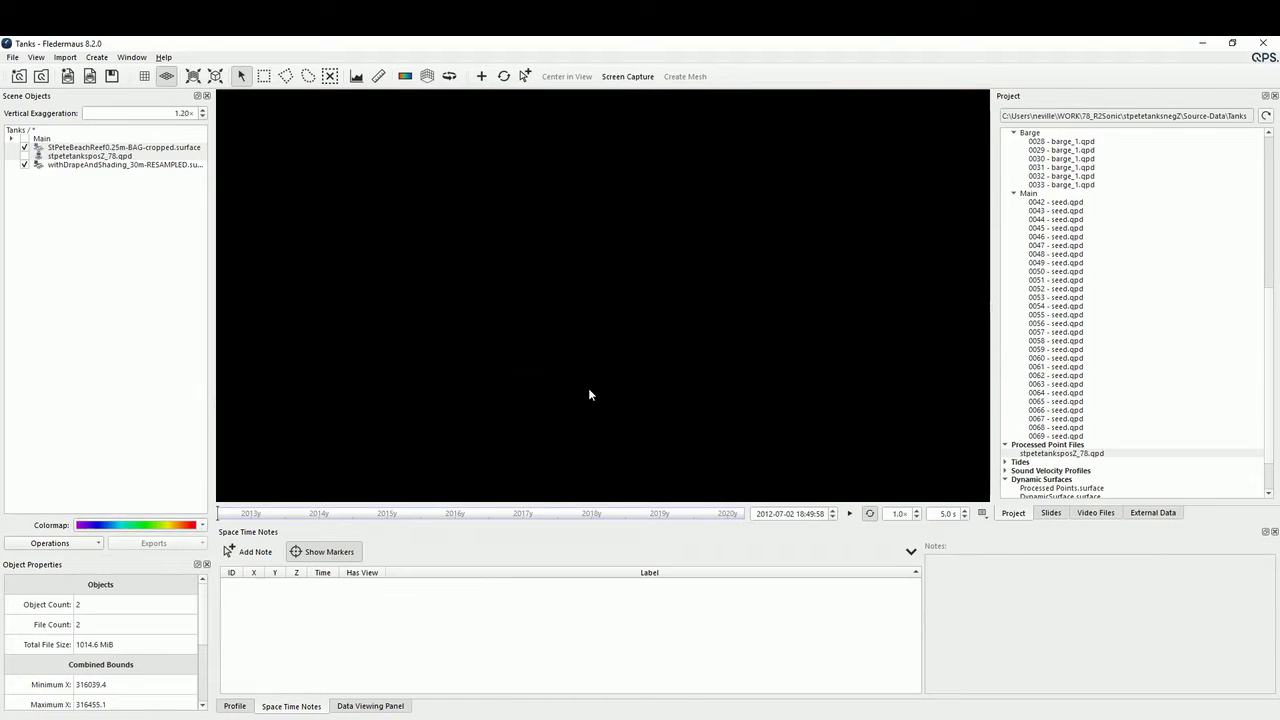
left_click(113, 165)
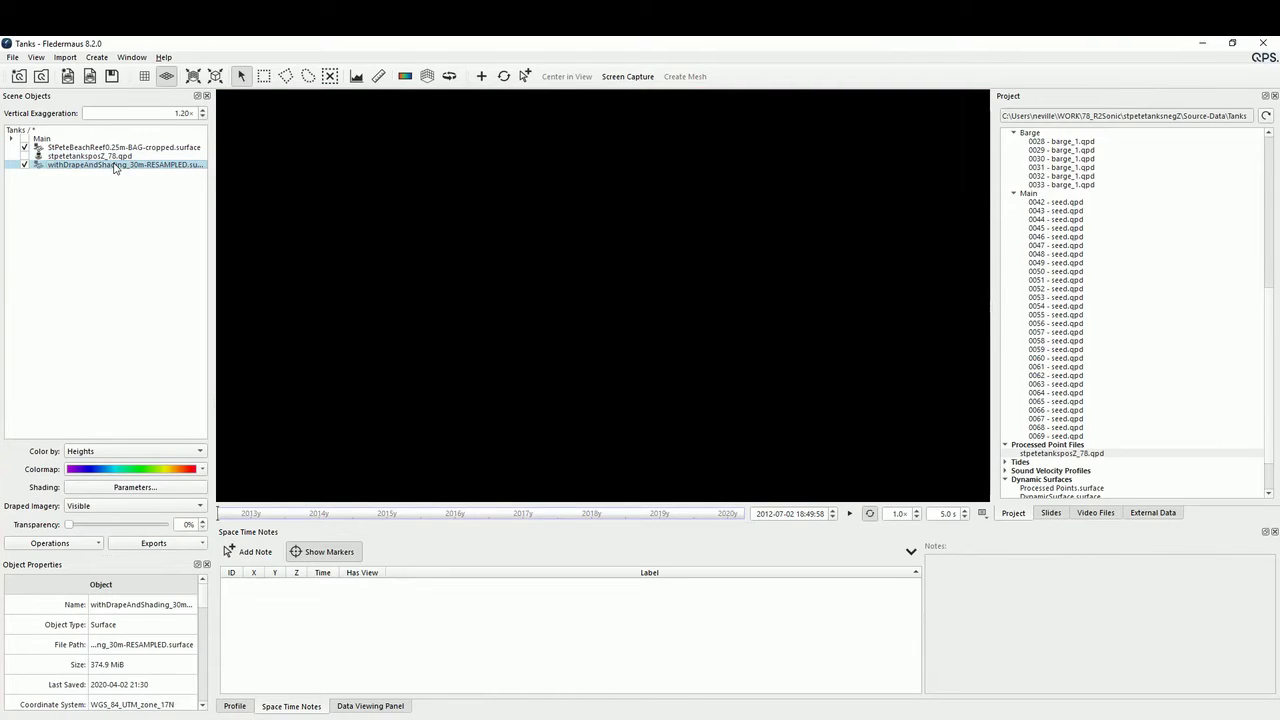
double_click(114, 165)
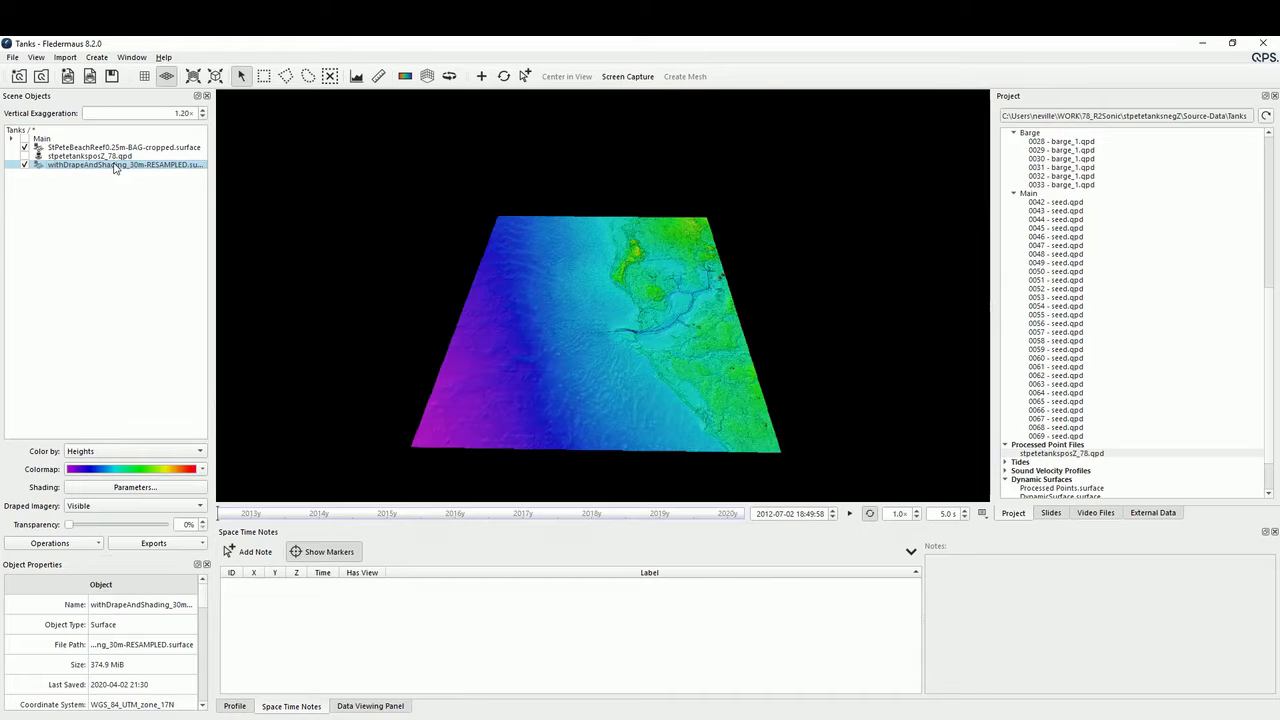
Centre the view on stpetetanksposZ_78.qpd and examine where the survey site lies within the regional coastal surface
left_click_drag(606, 302, 615, 366)
scroll(614, 364, "up", 5)
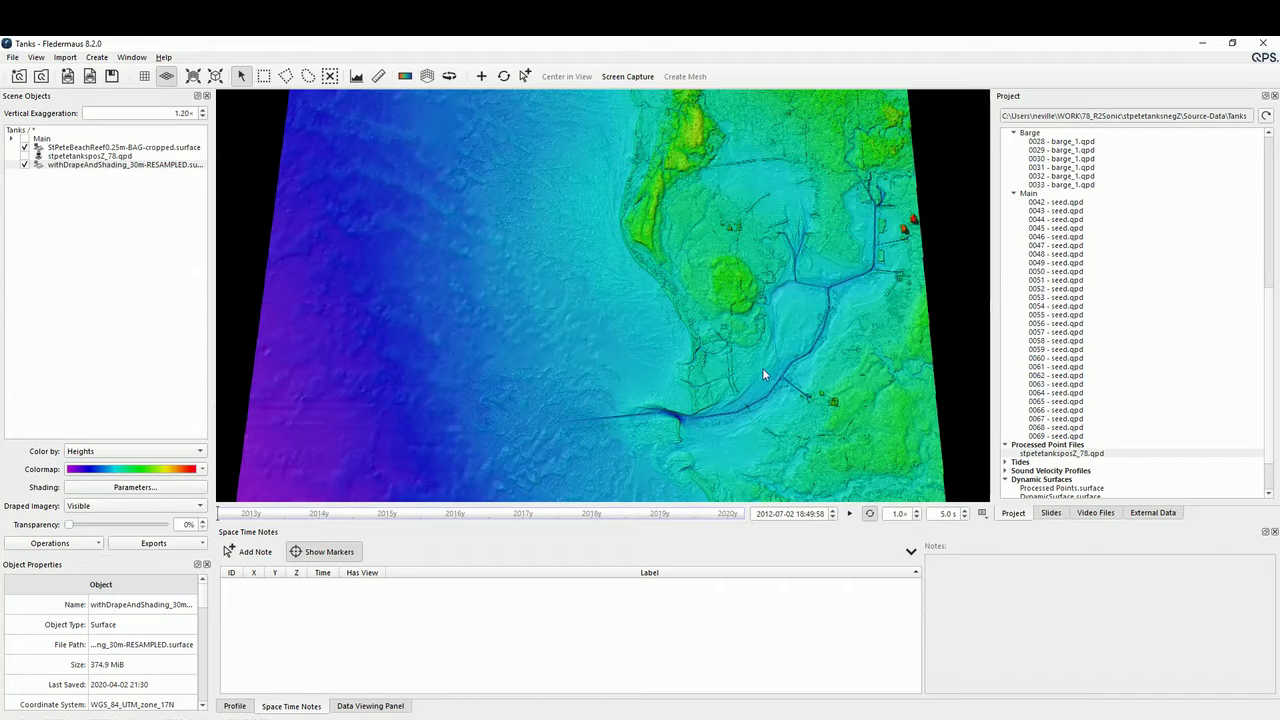
scroll(628, 410, "up", 5)
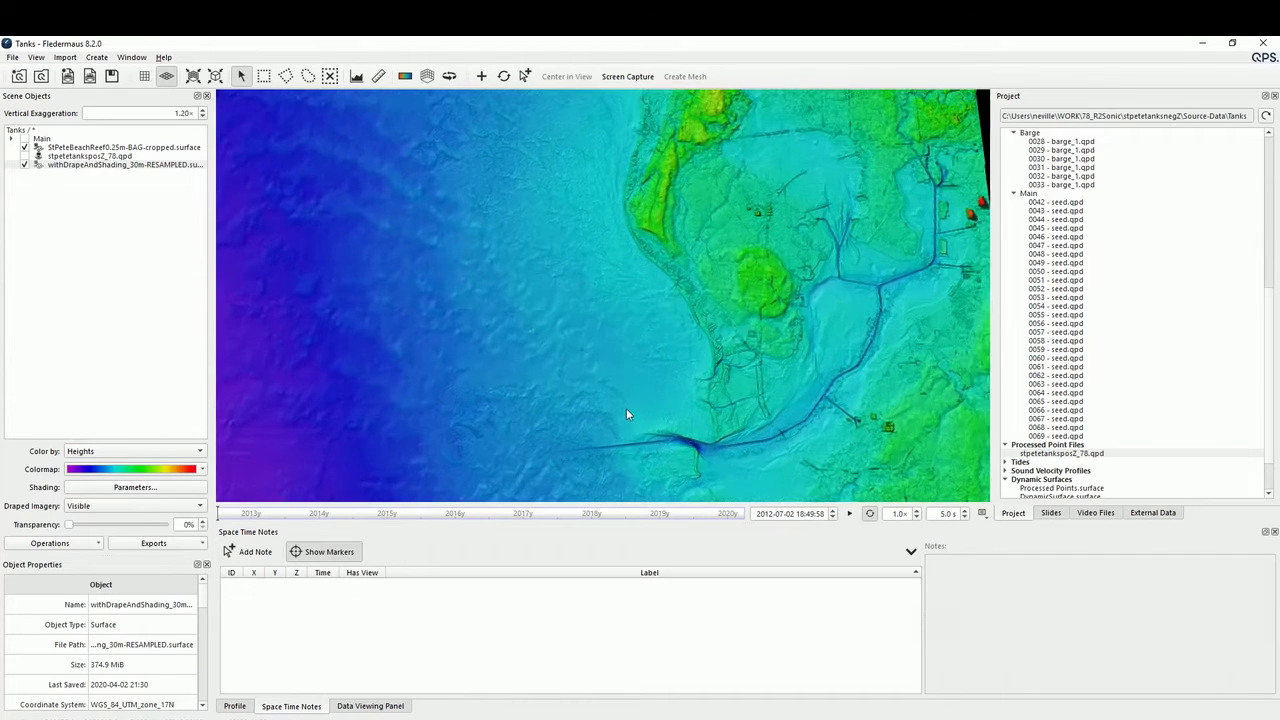
left_click(46, 157)
double_click(51, 159)
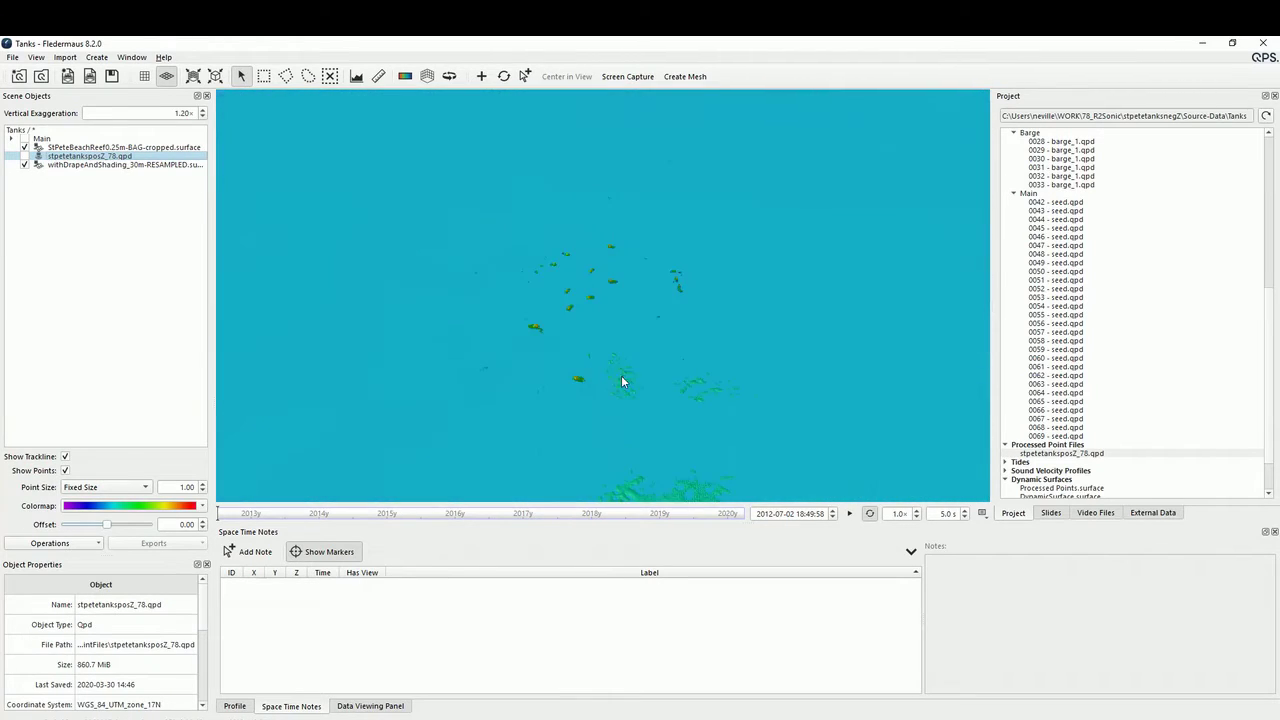
left_click_drag(621, 375, 520, 357)
scroll(504, 375, "down", 3)
scroll(517, 356, "up", 6)
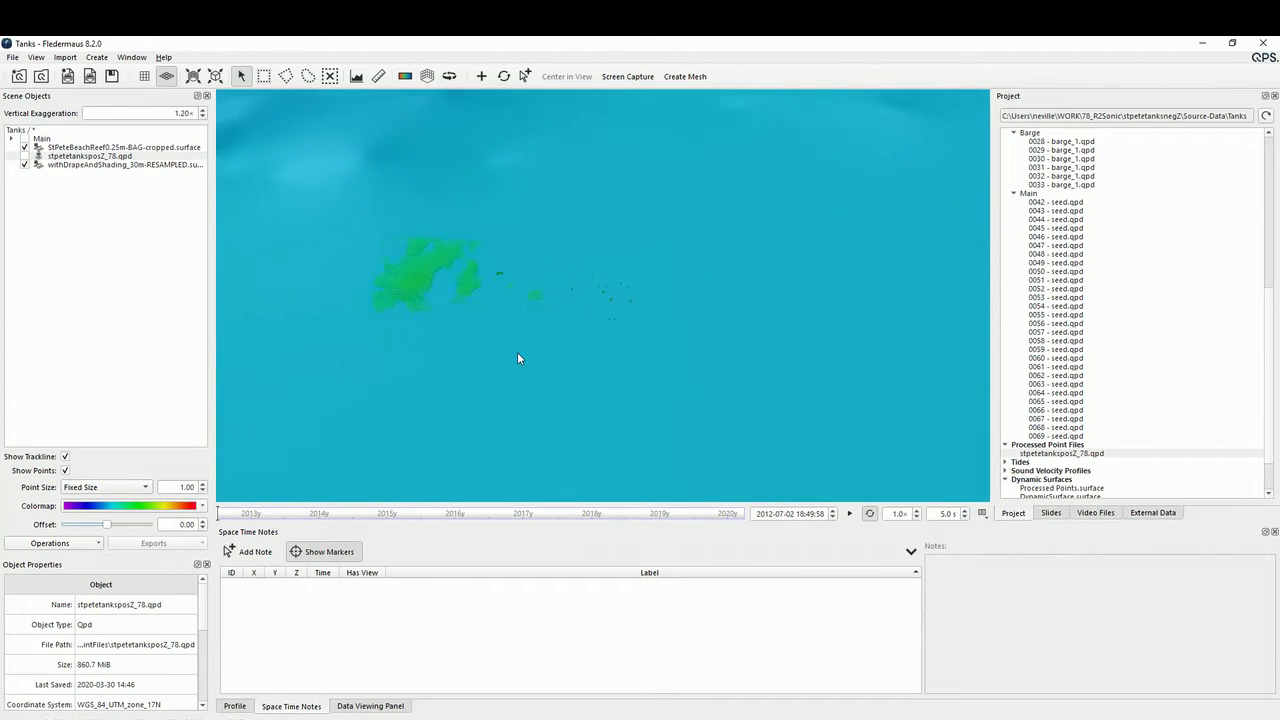
scroll(509, 348, "down", 5)
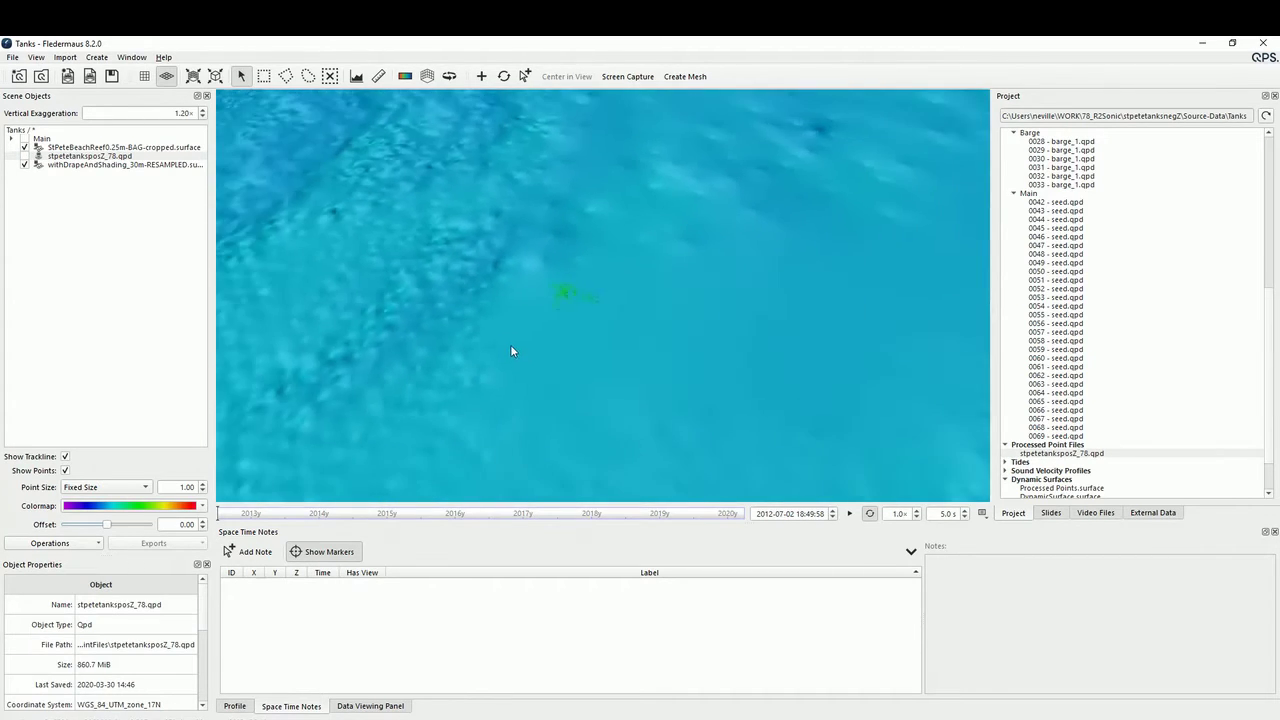
scroll(510, 344, "down", 4)
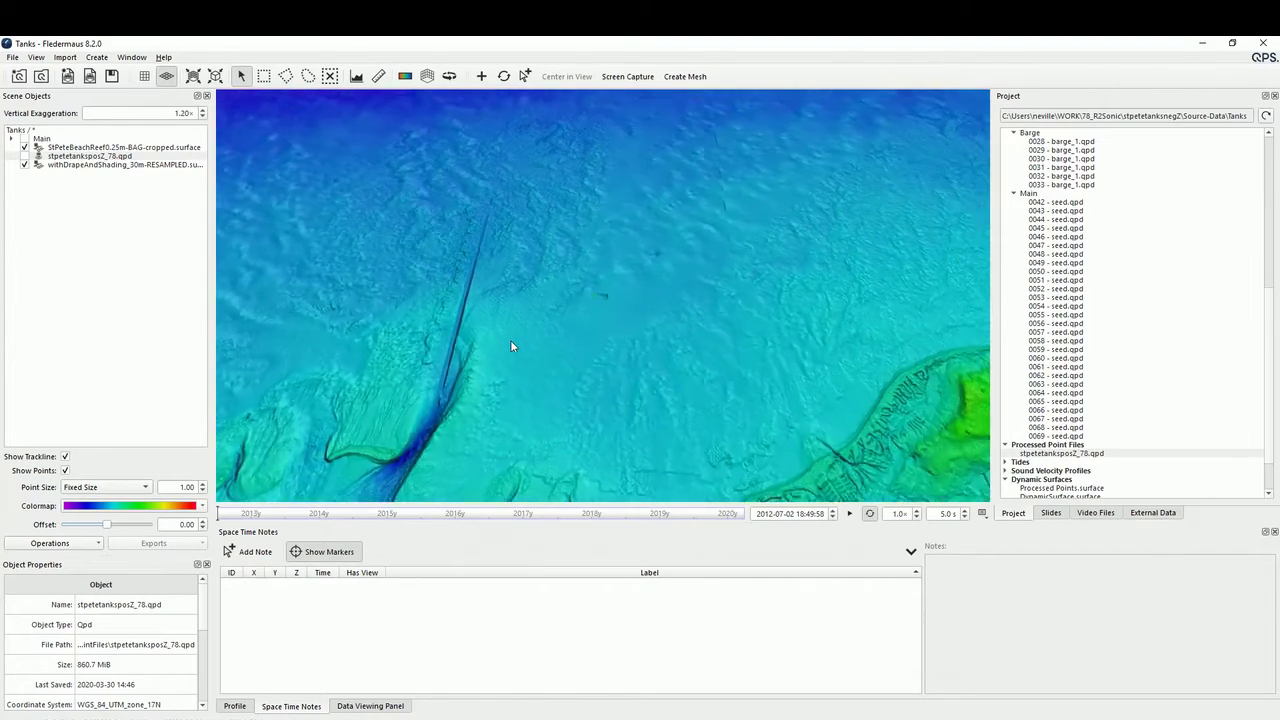
left_click_drag(510, 344, 748, 420)
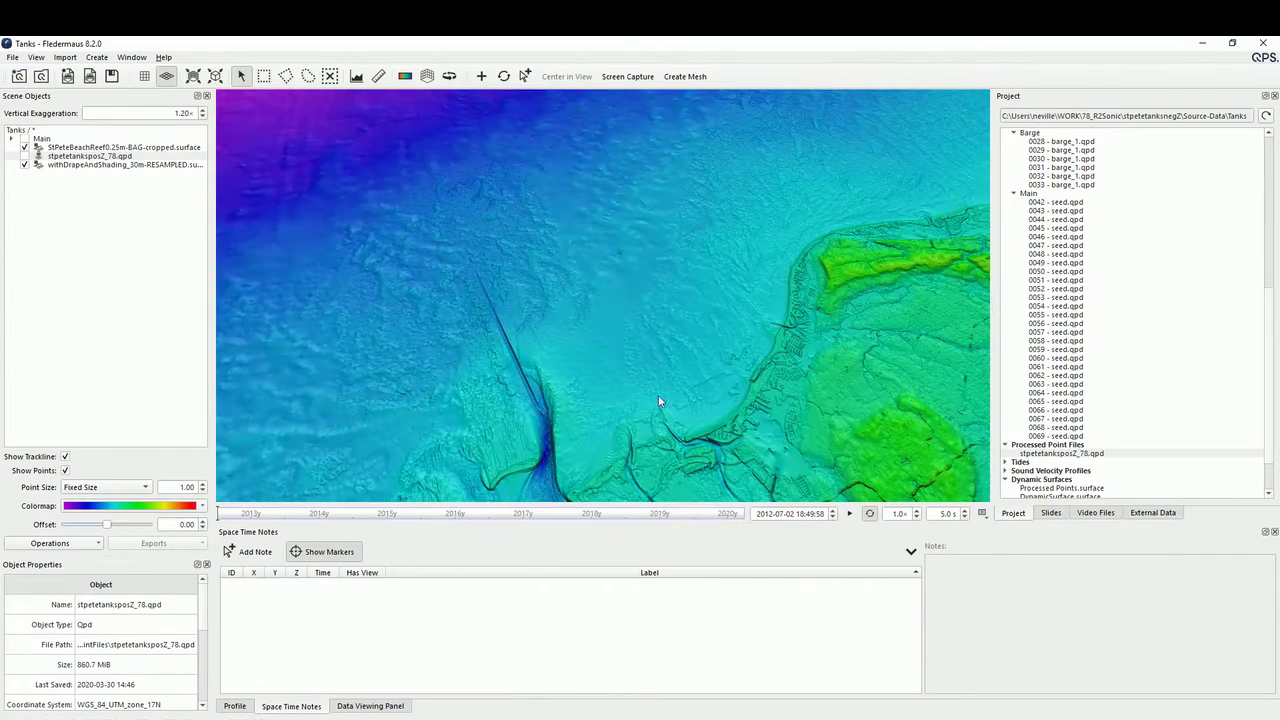
scroll(670, 387, "up", 5)
scroll(601, 345, "up", 5)
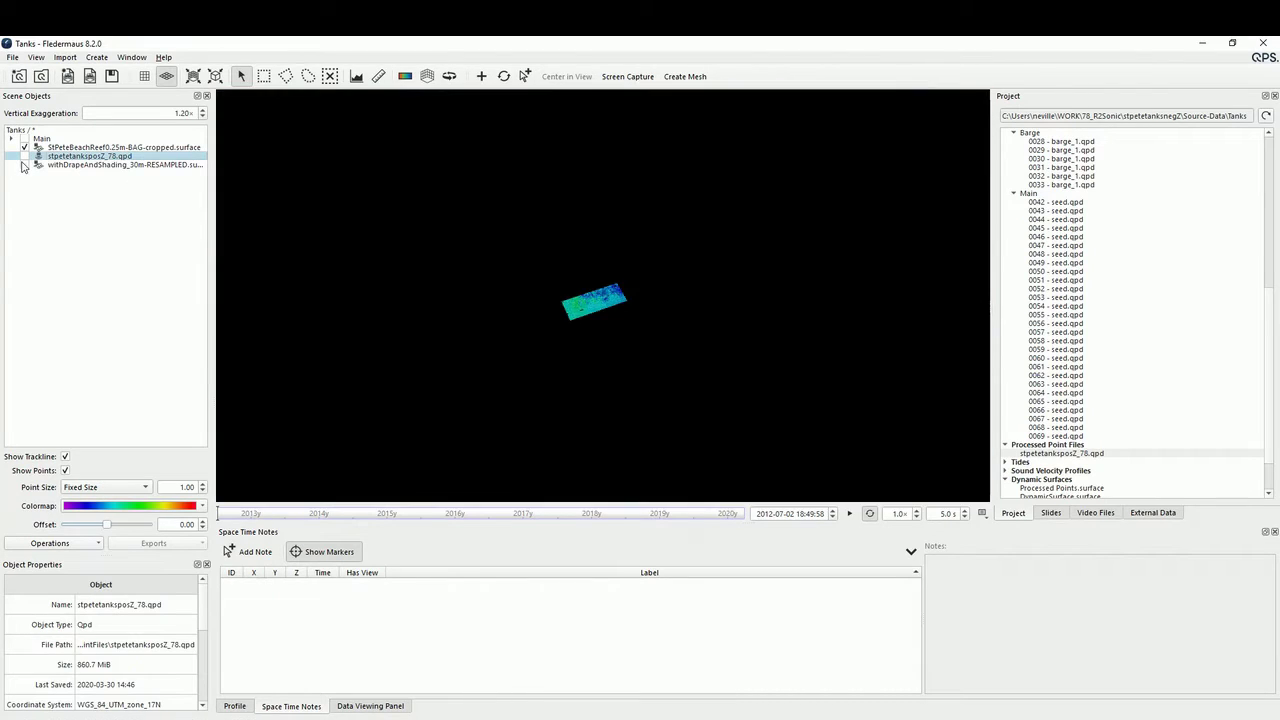
Hide the regional coastal surface and the reef surface, and show only the processed points of stpetetanksposZ_78.qpd
left_click(24, 164)
scroll(340, 269, "up", 5)
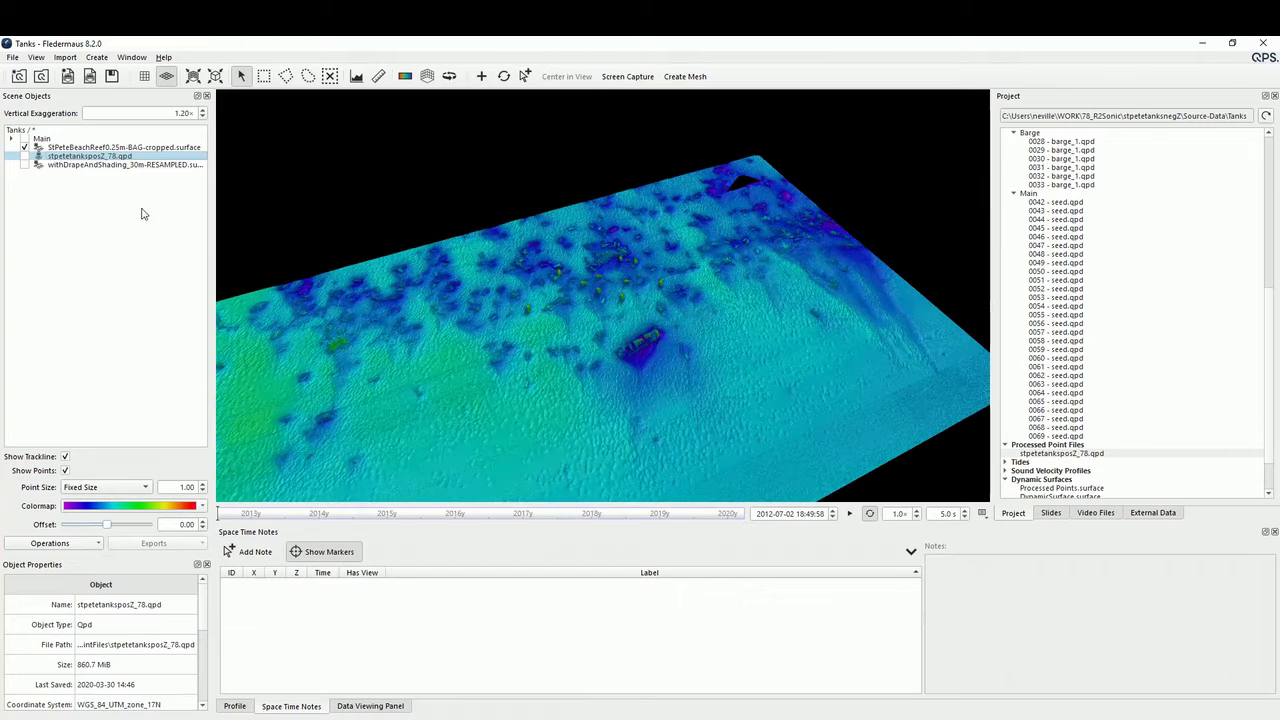
left_click(25, 156)
left_click(25, 148)
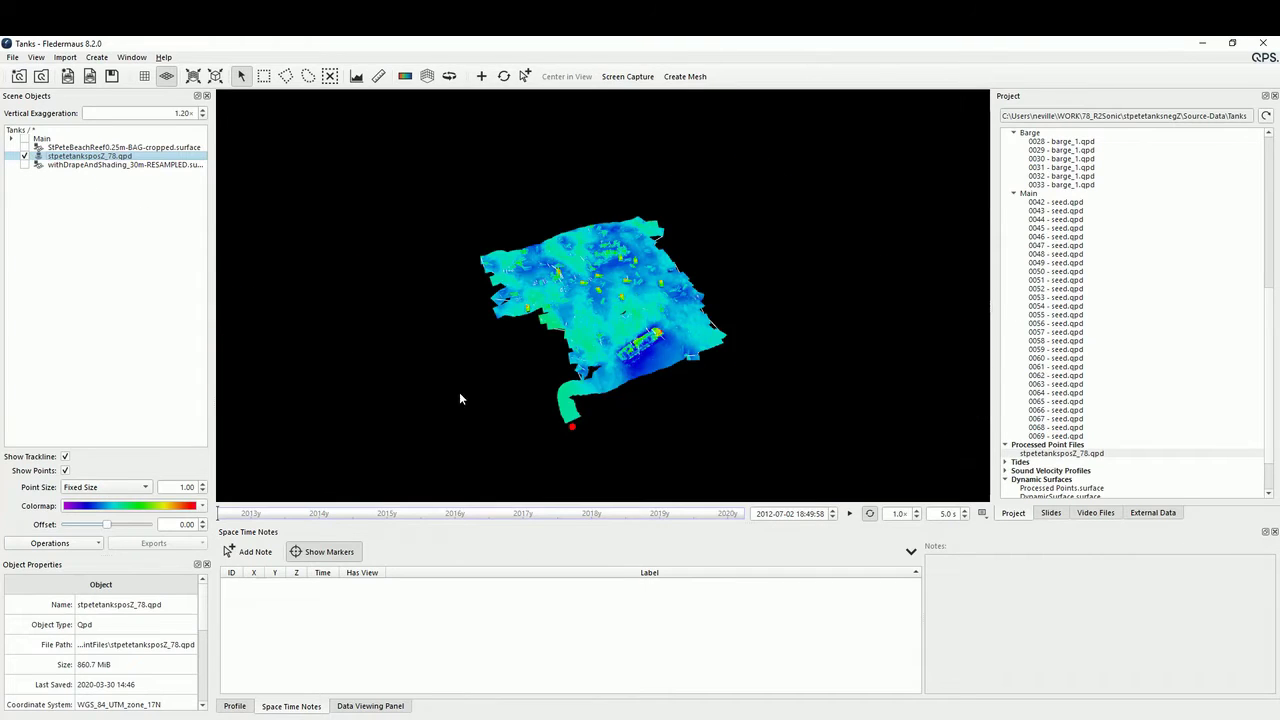
scroll(460, 395, "up", 5)
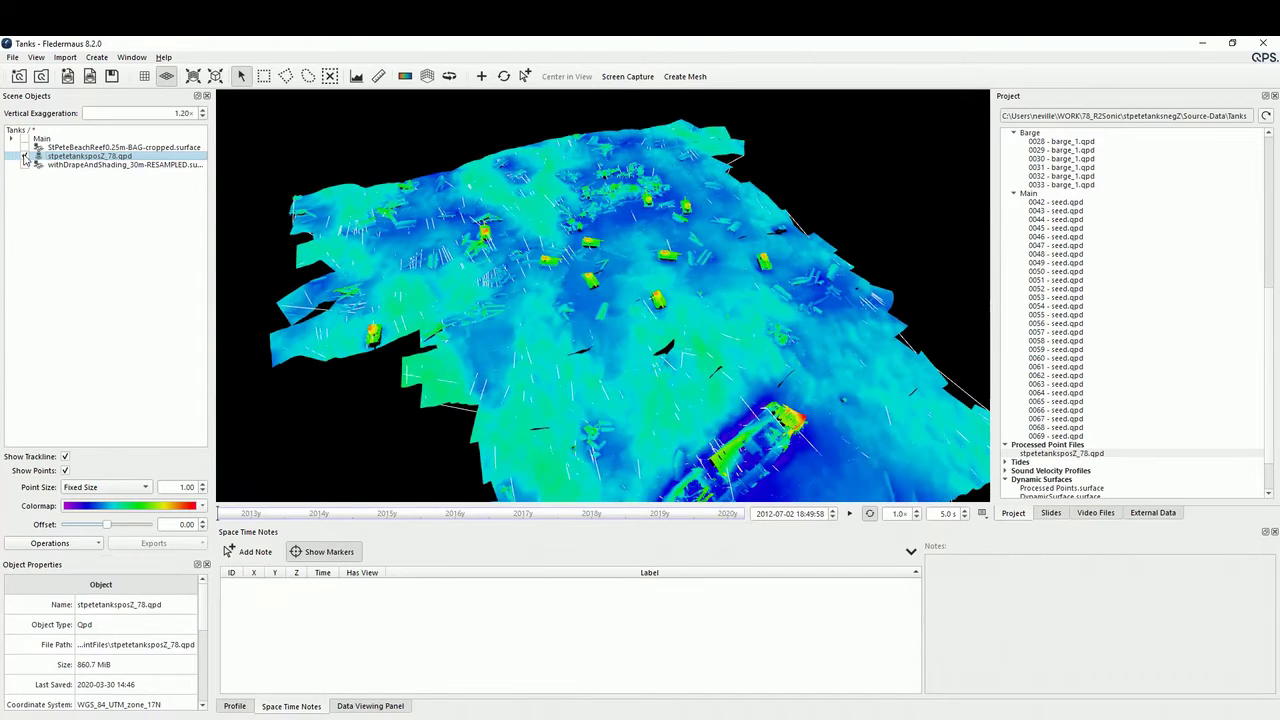
scroll(541, 337, "down", 5)
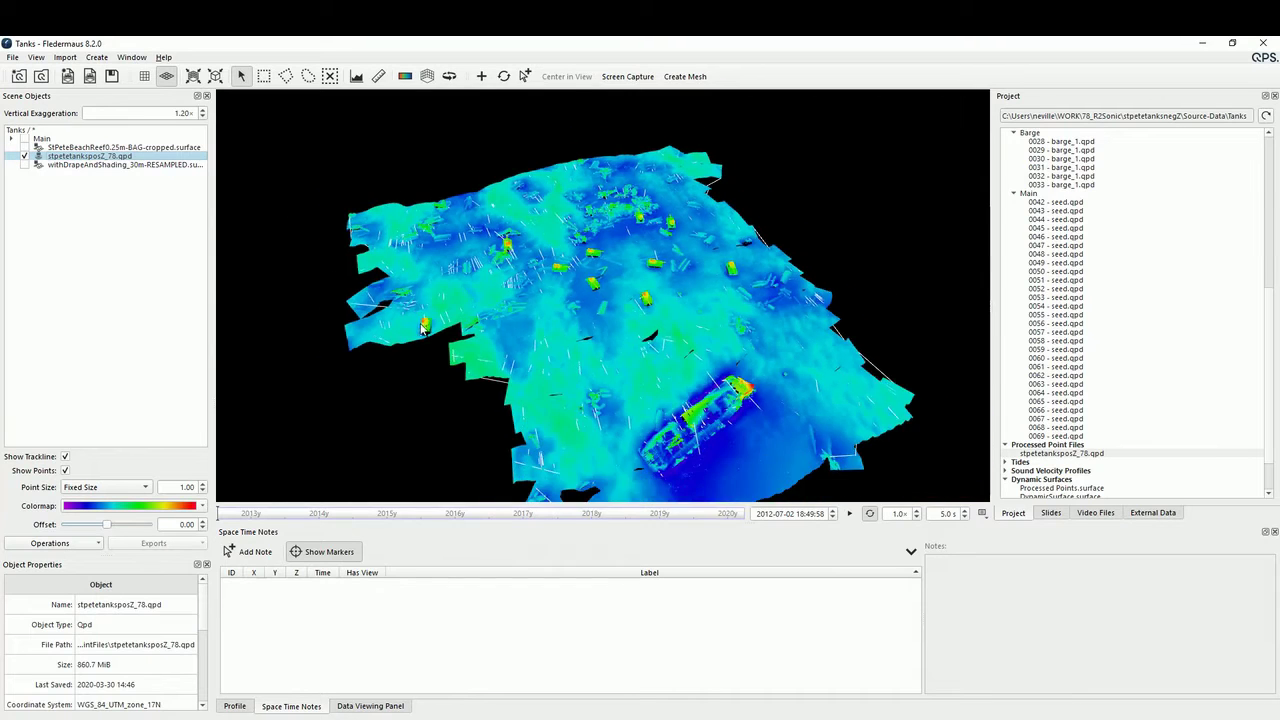
left_click_drag(541, 337, 624, 329)
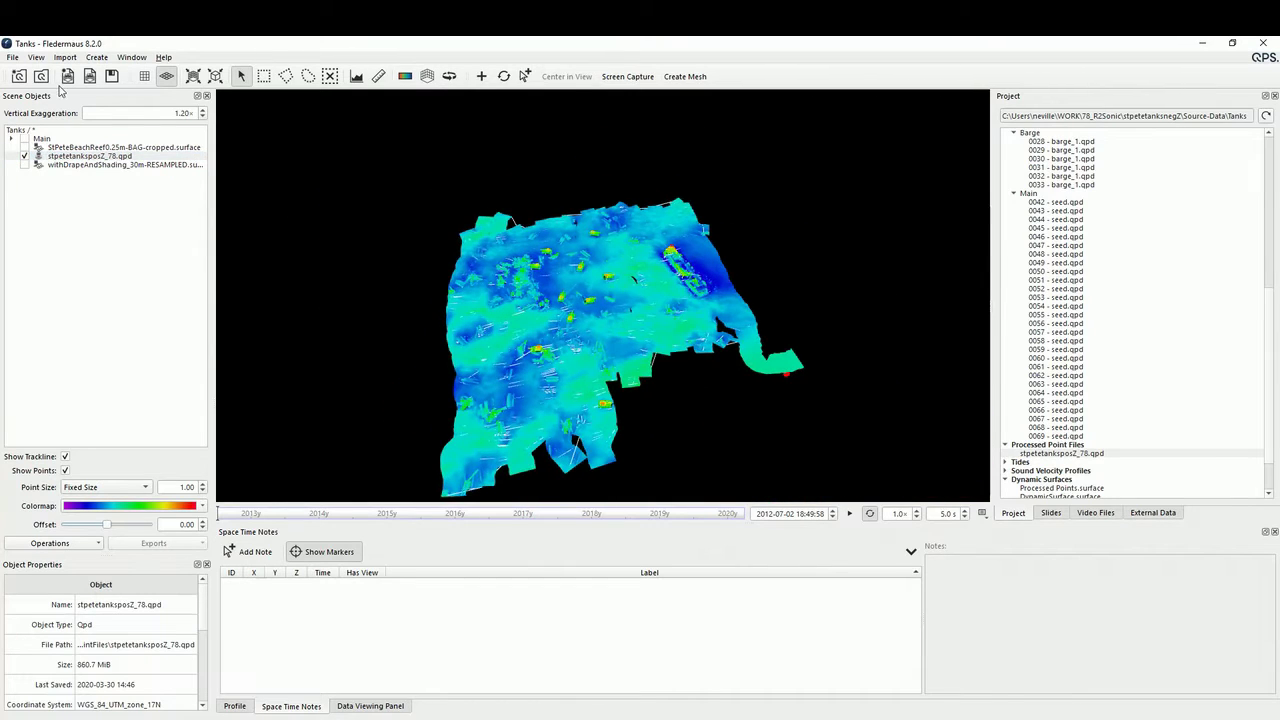
Load chart-UTMZone17.geoimage into the scene
left_click(12, 57)
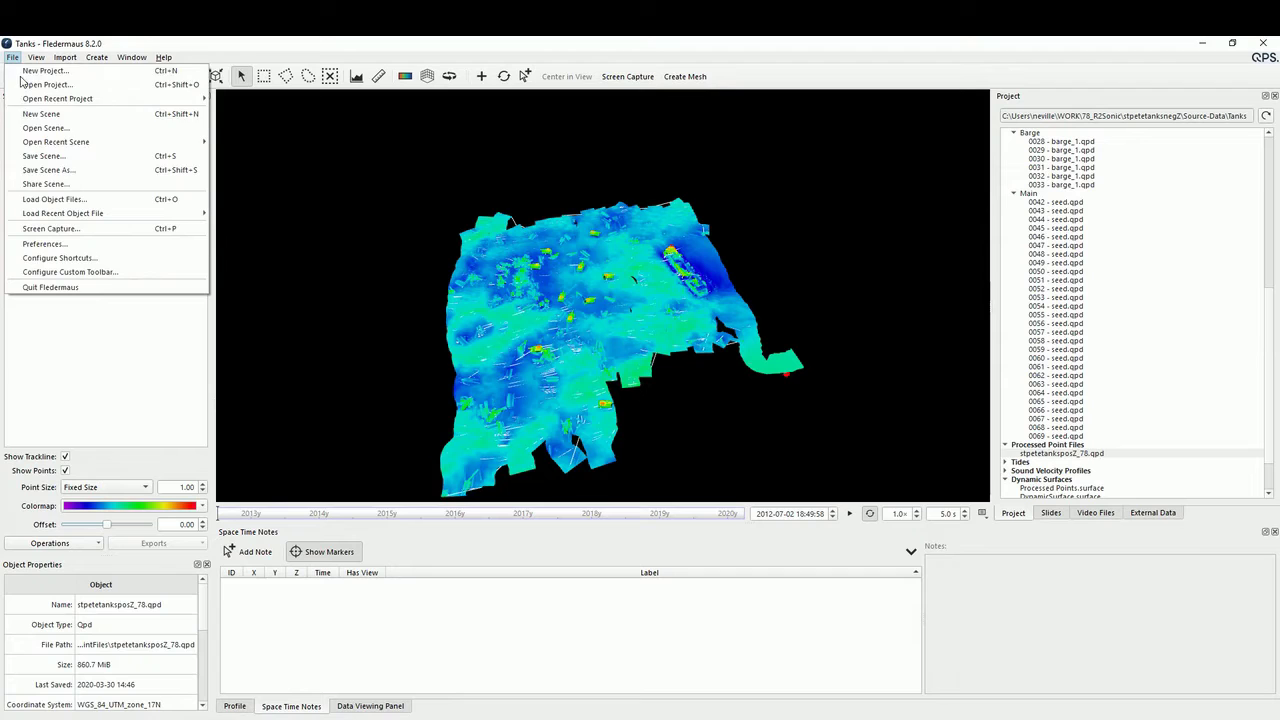
left_click(78, 200)
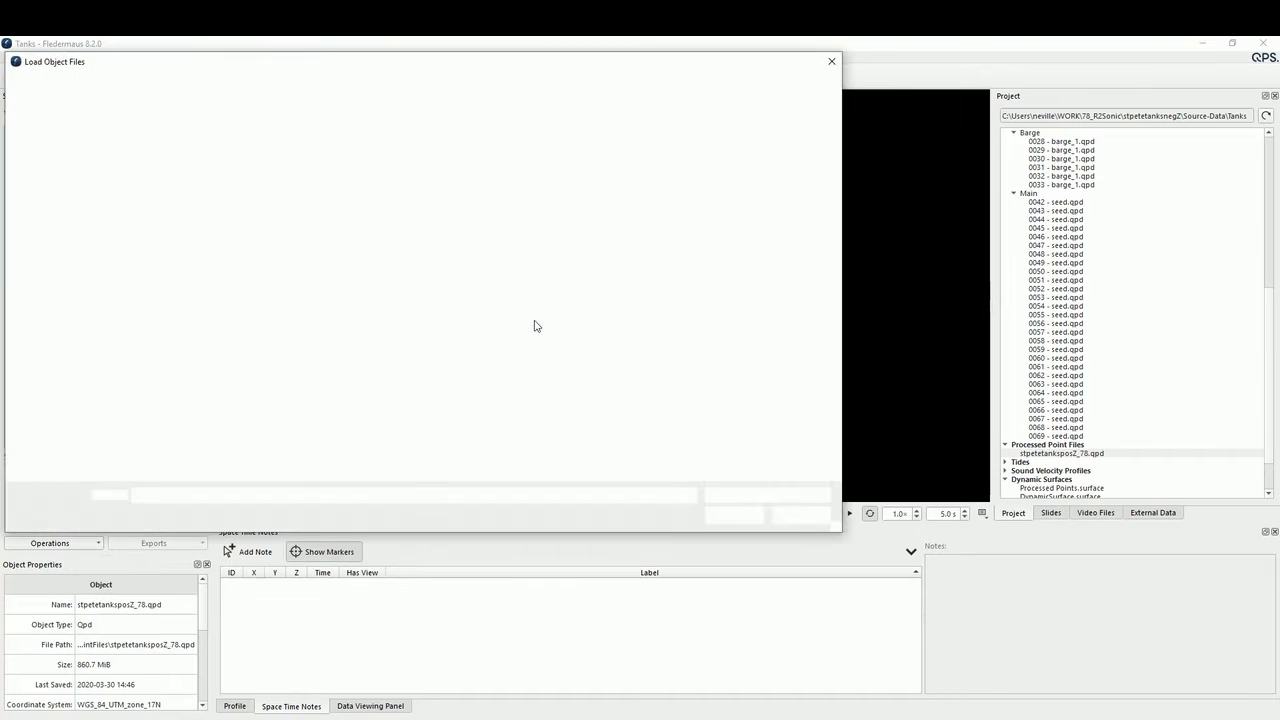
double_click(367, 142)
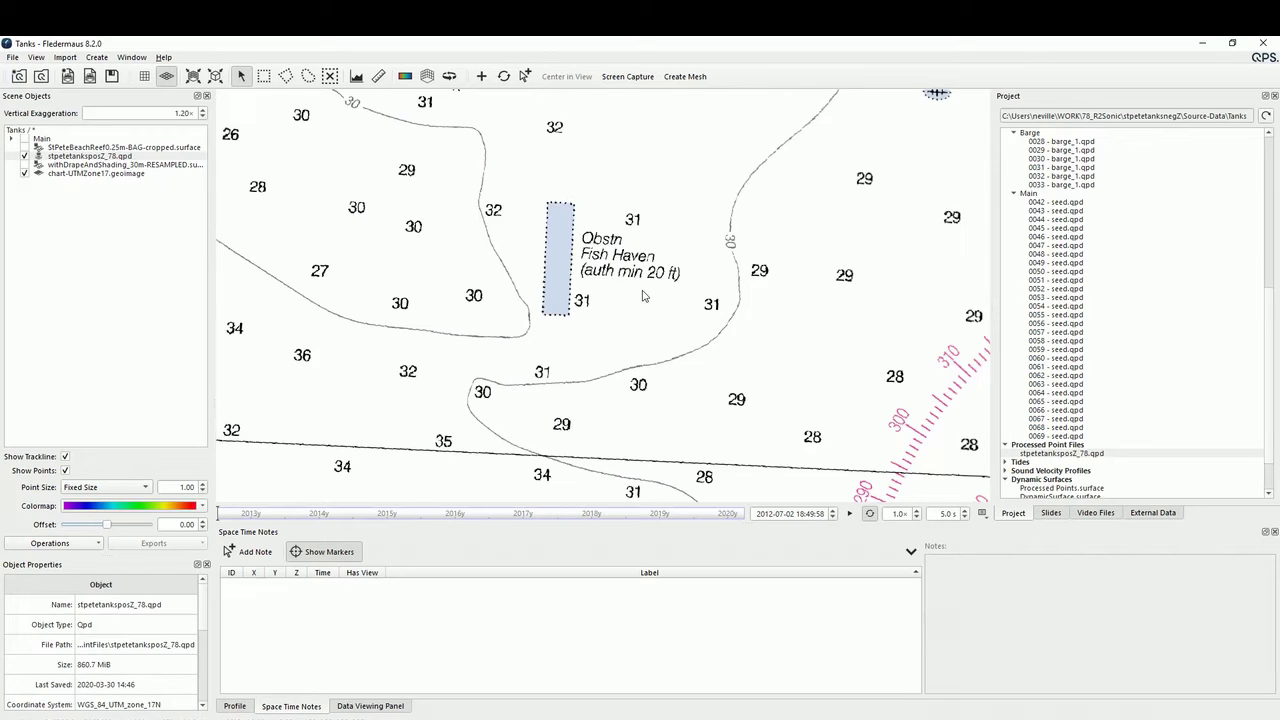
Show the StPeteBeachReef0.25m-BAG-cropped surface under the nautical chart and set the chart's transparency to 33%
left_click(57, 174)
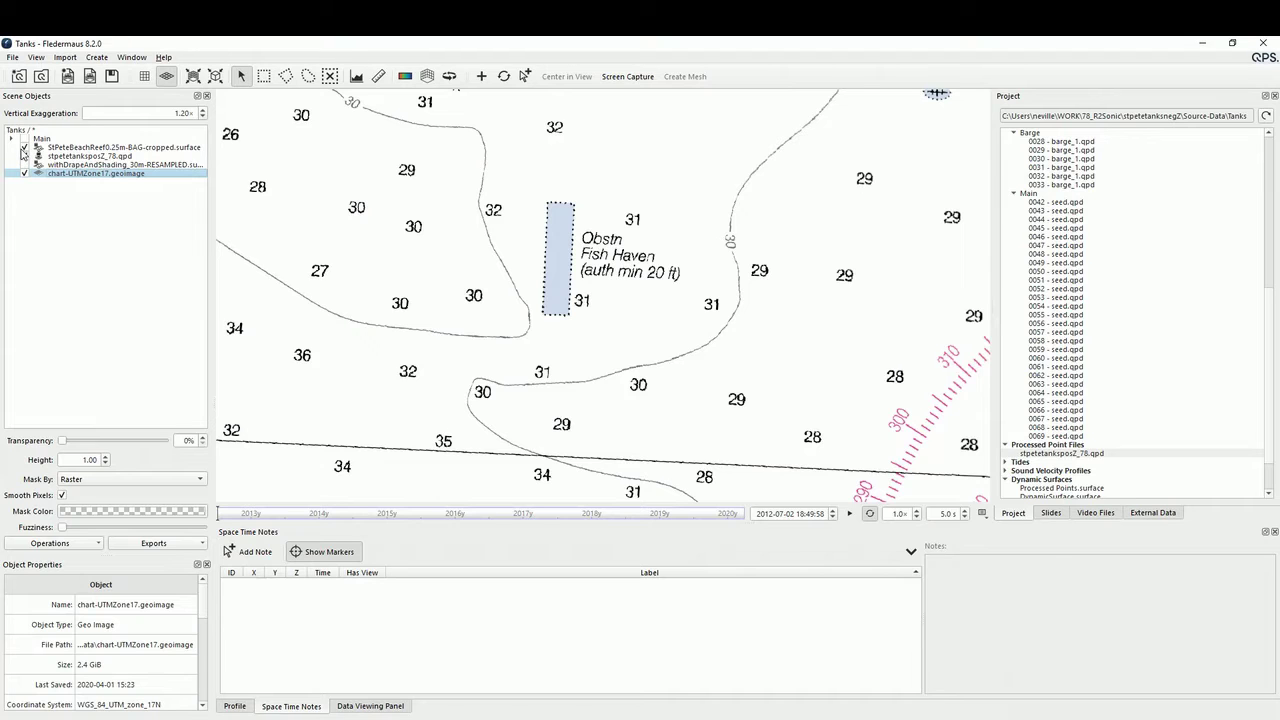
left_click_drag(63, 443, 95, 436)
scroll(545, 385, "down", 2)
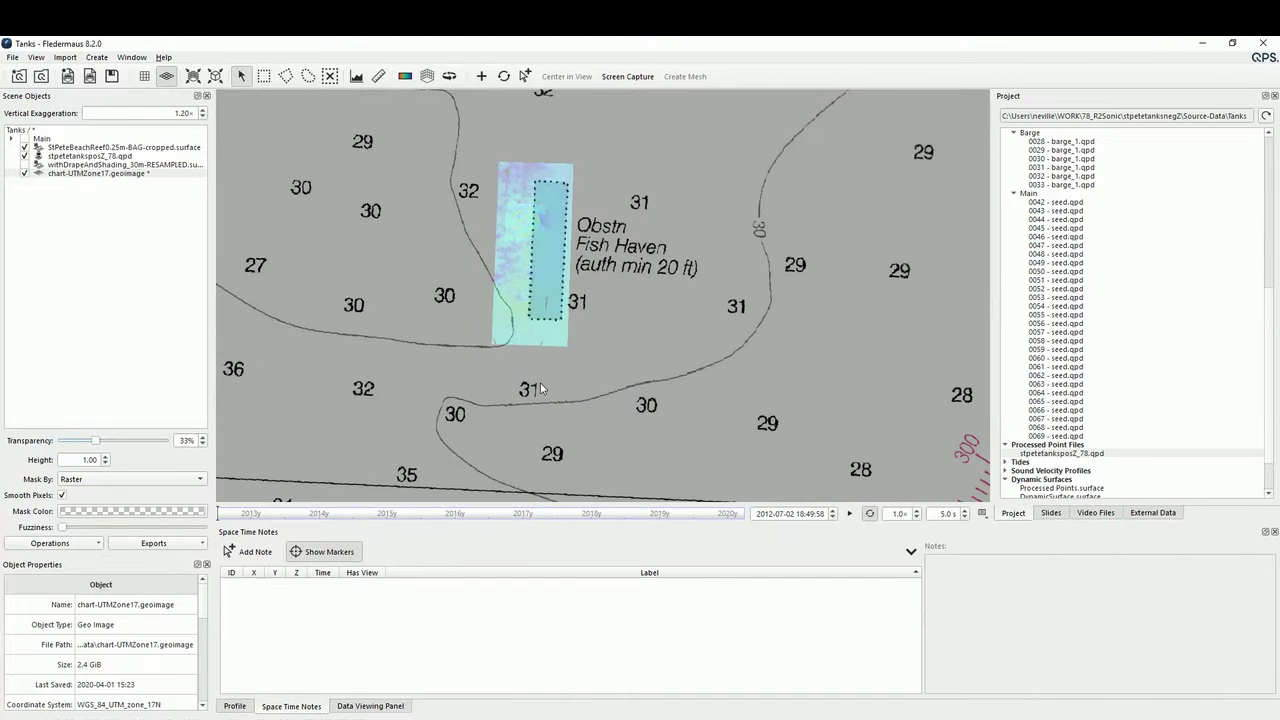
scroll(540, 382, "down", 3)
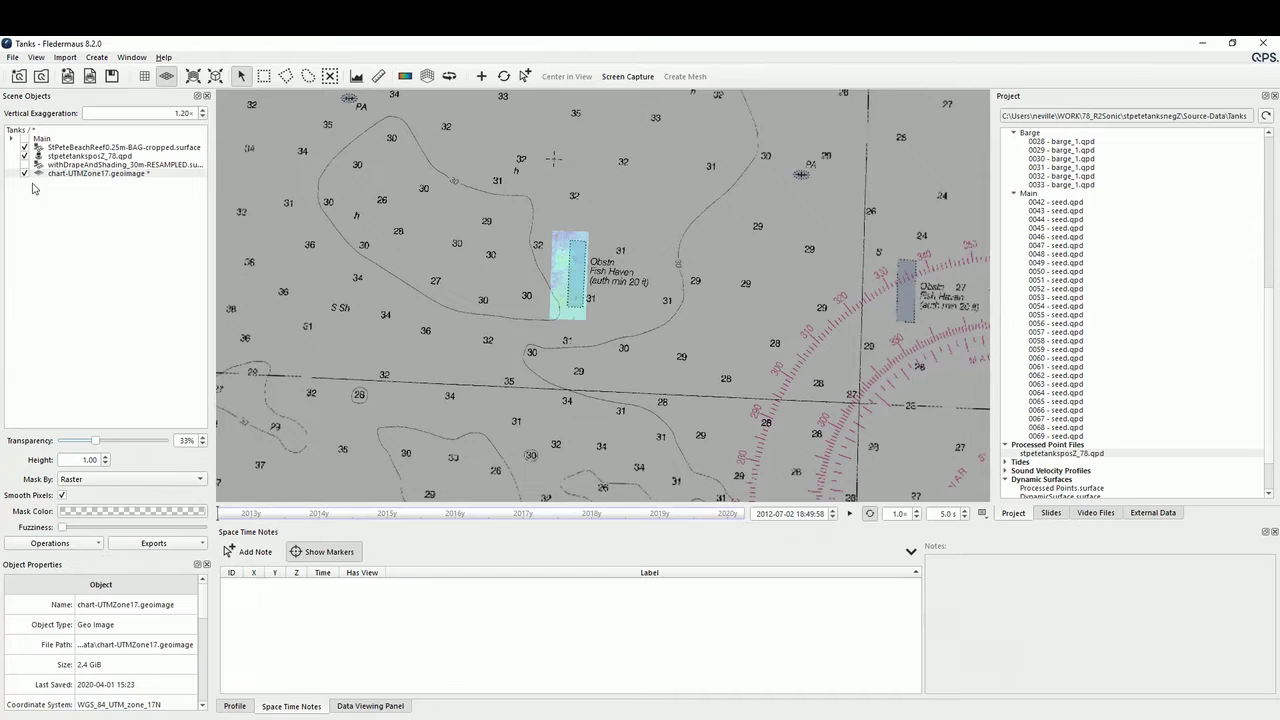
Show the regional coastal surface beneath the semi-transparent chart and view the survey site in relation to the coastline
left_click(25, 171)
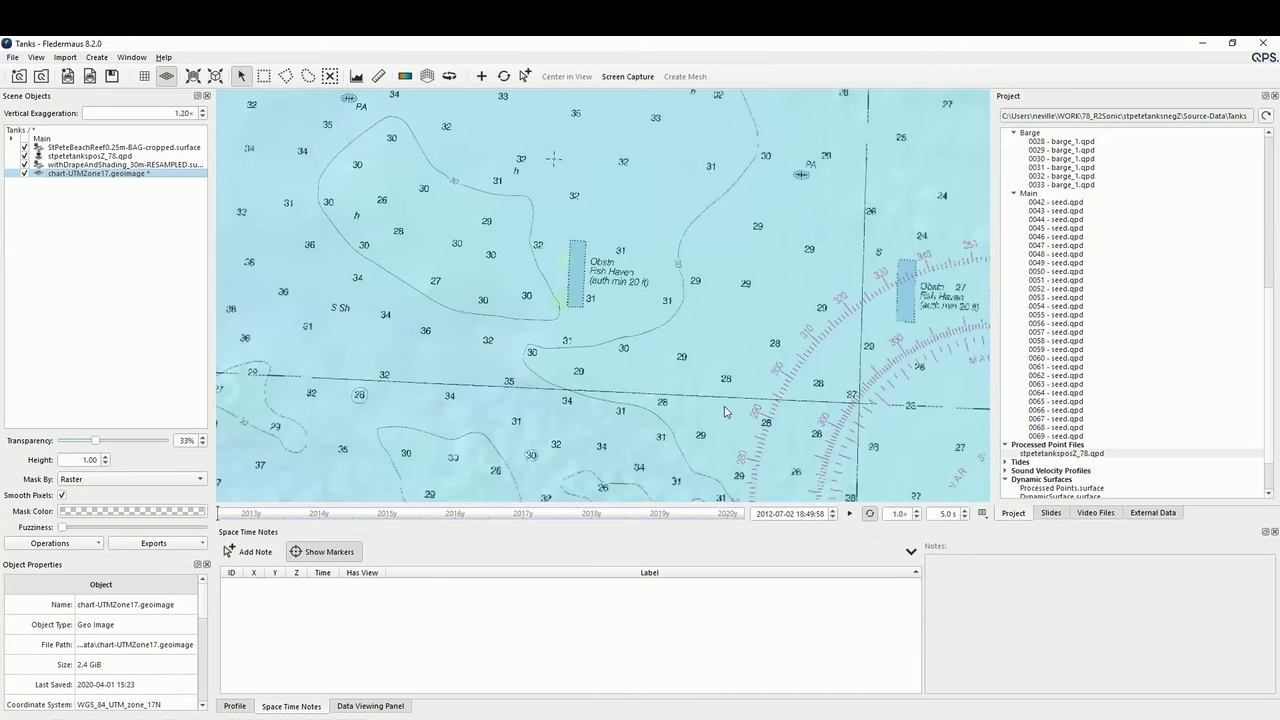
scroll(713, 415, "down", 2)
scroll(711, 413, "down", 3)
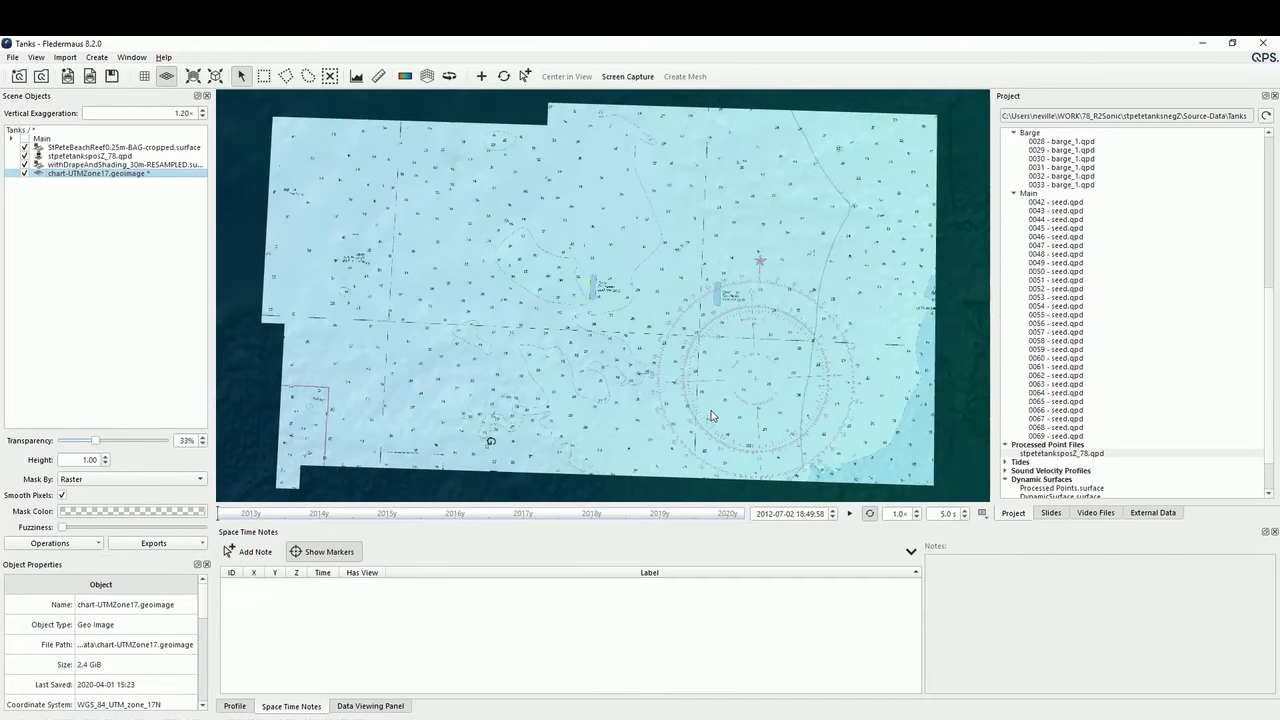
left_click_drag(753, 378, 603, 321)
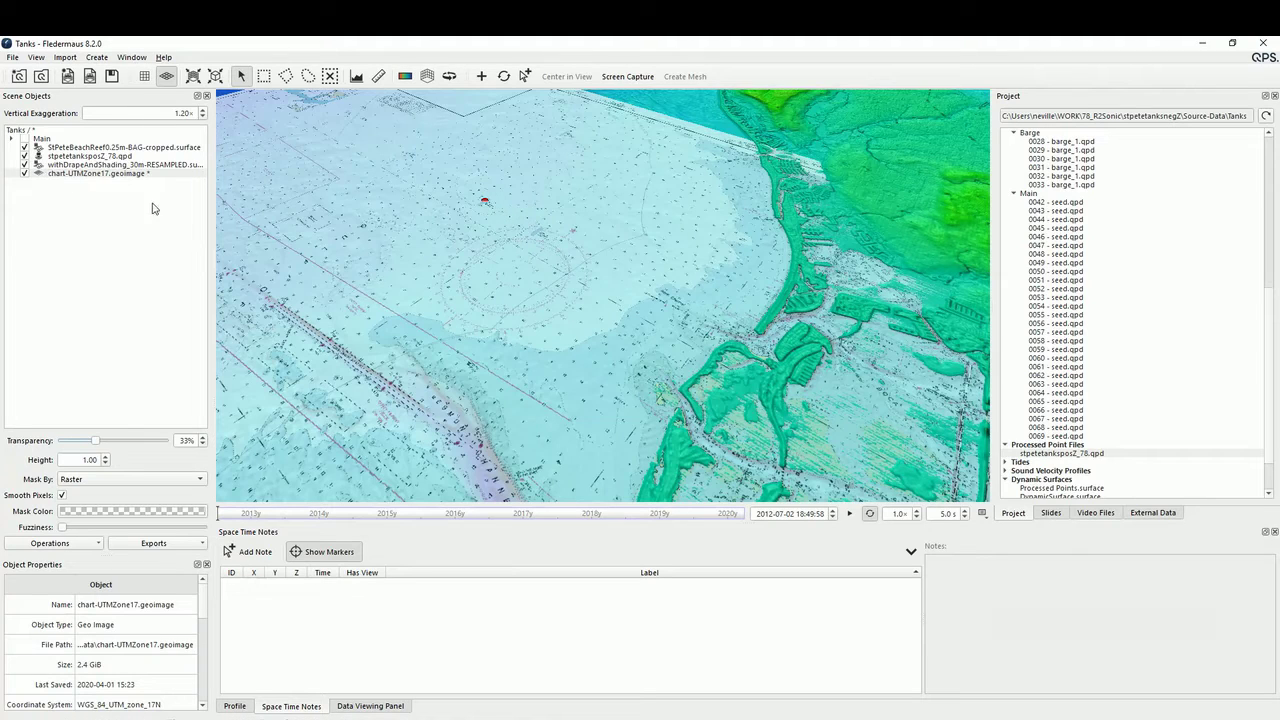
Add a space time note at the survey site on the chart and save the current view to it
left_click(255, 552)
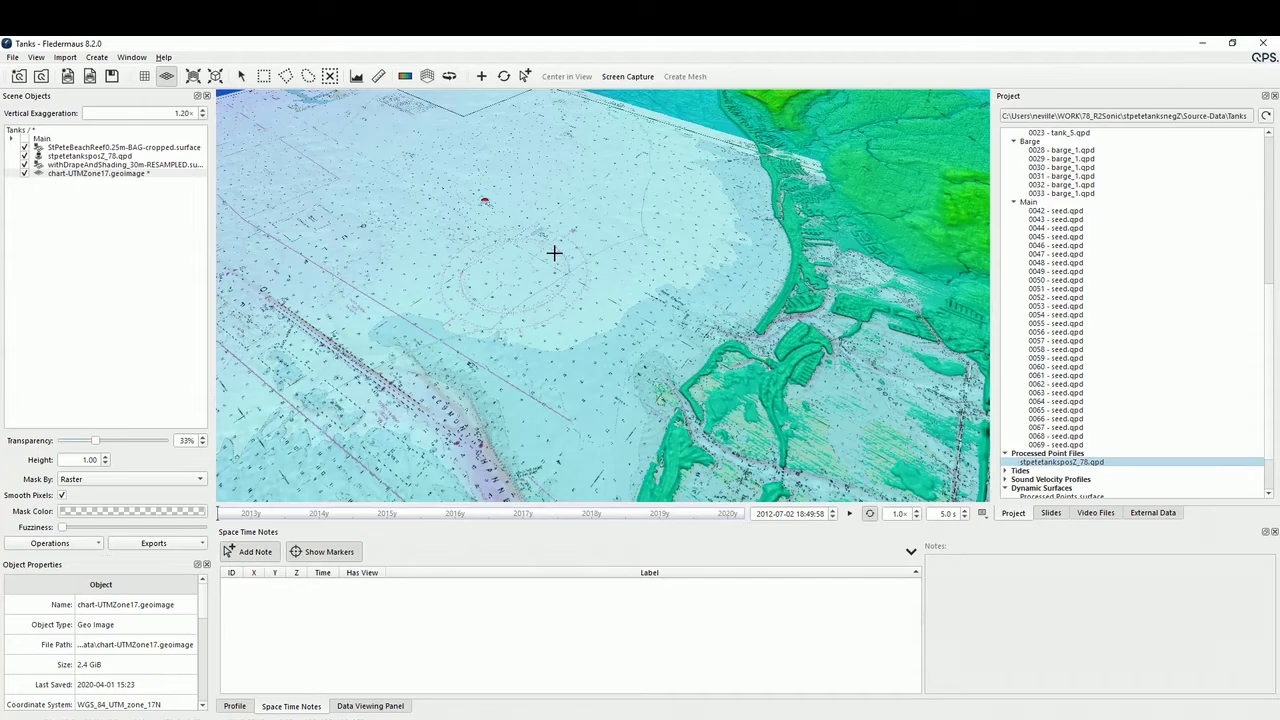
left_click(483, 201)
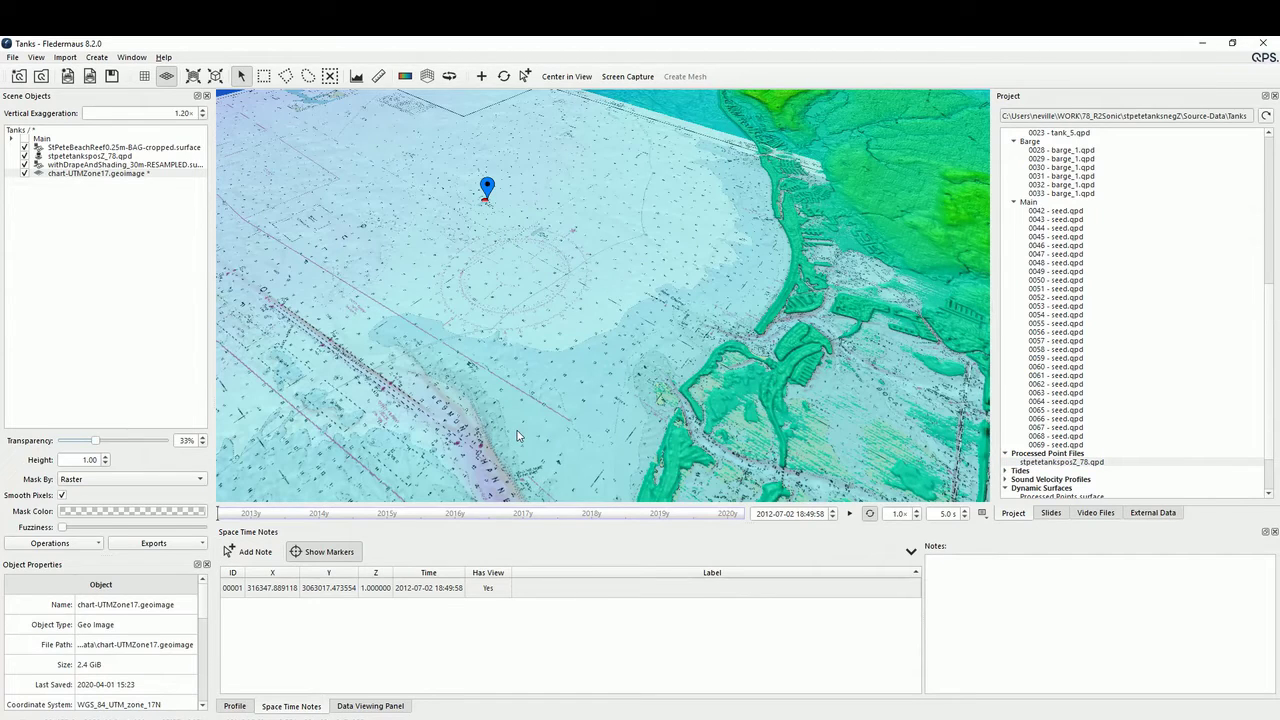
right_click(572, 590)
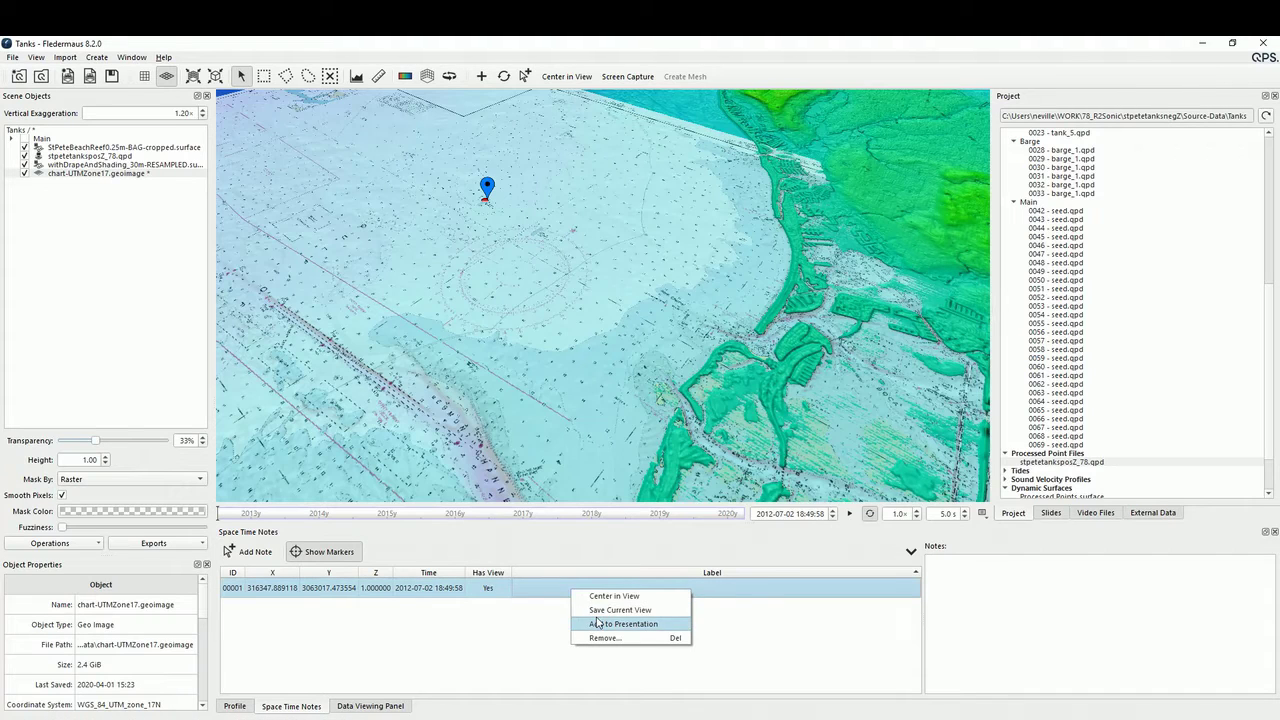
left_click(597, 611)
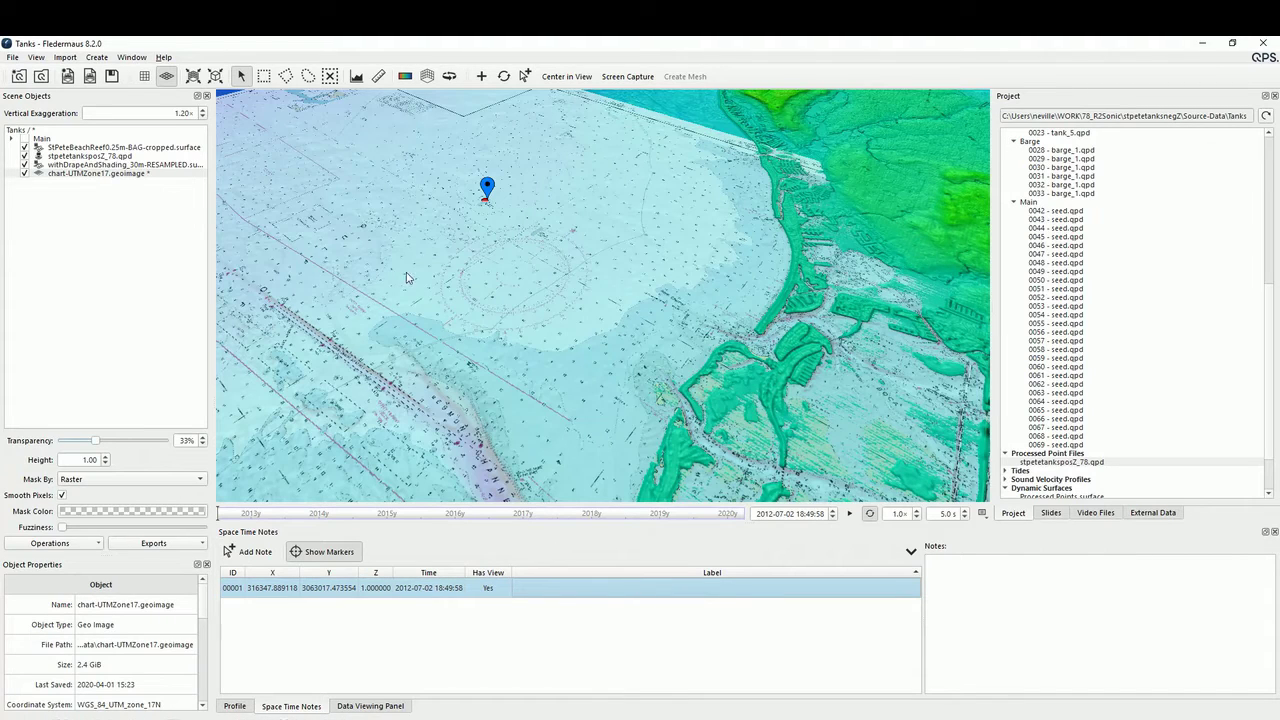
Fit the view to the whole regional coastal surface and save it as the view of note 00001
left_click(78, 165)
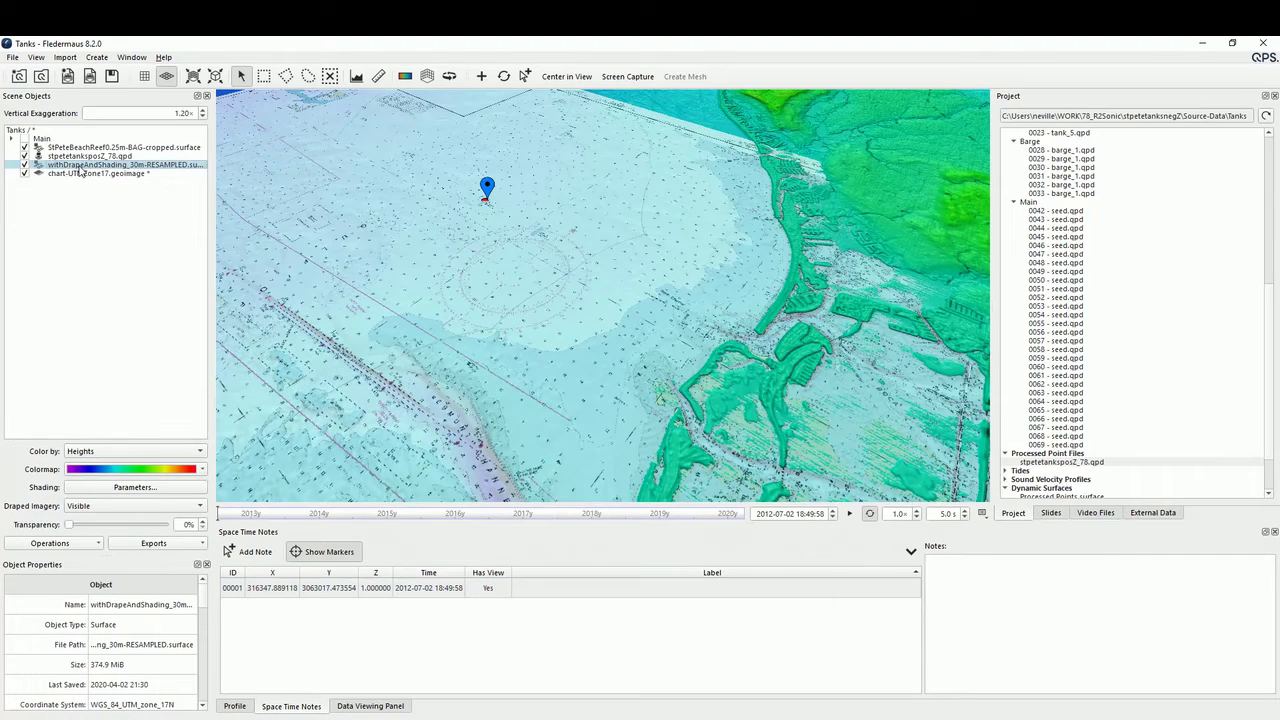
double_click(79, 167)
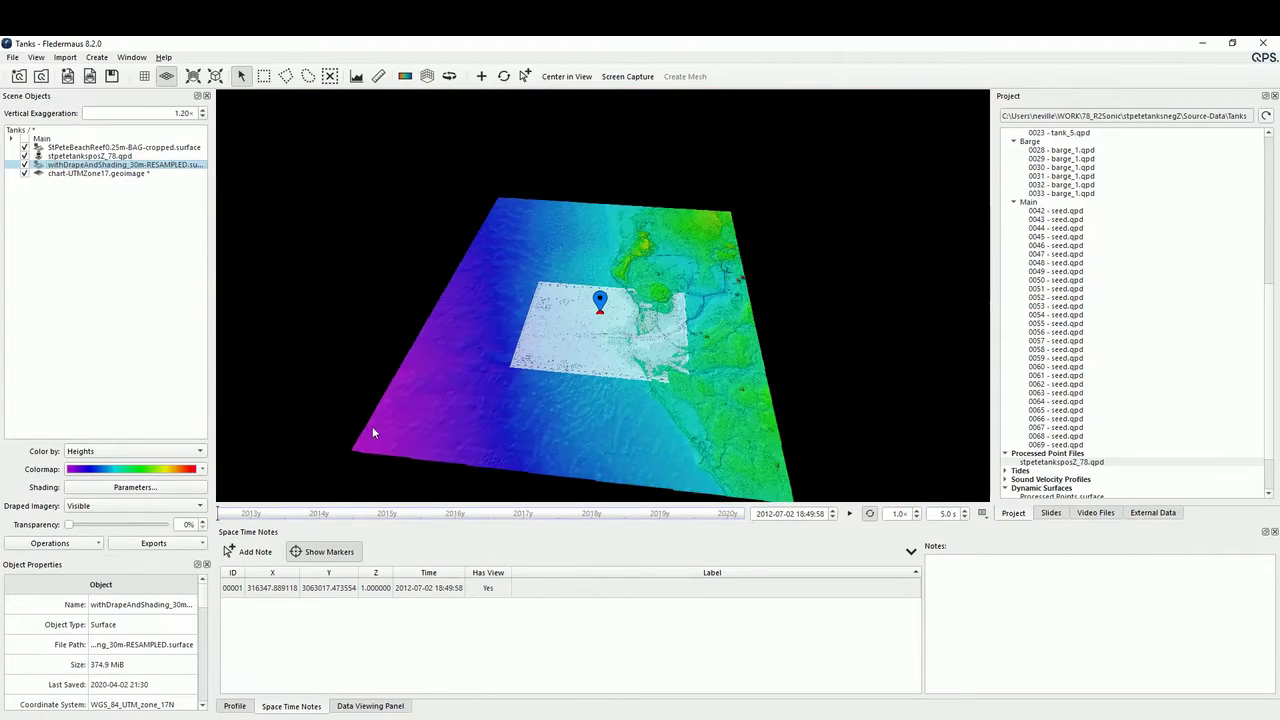
right_click(563, 590)
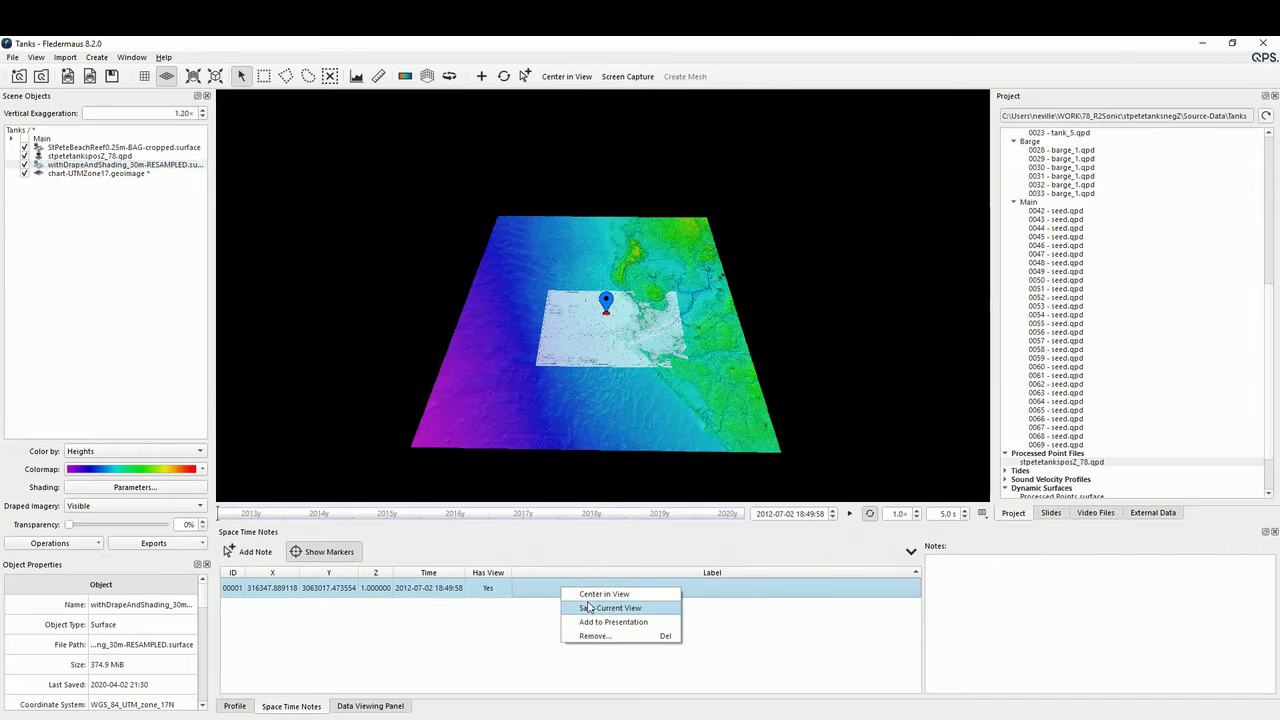
left_click(588, 607)
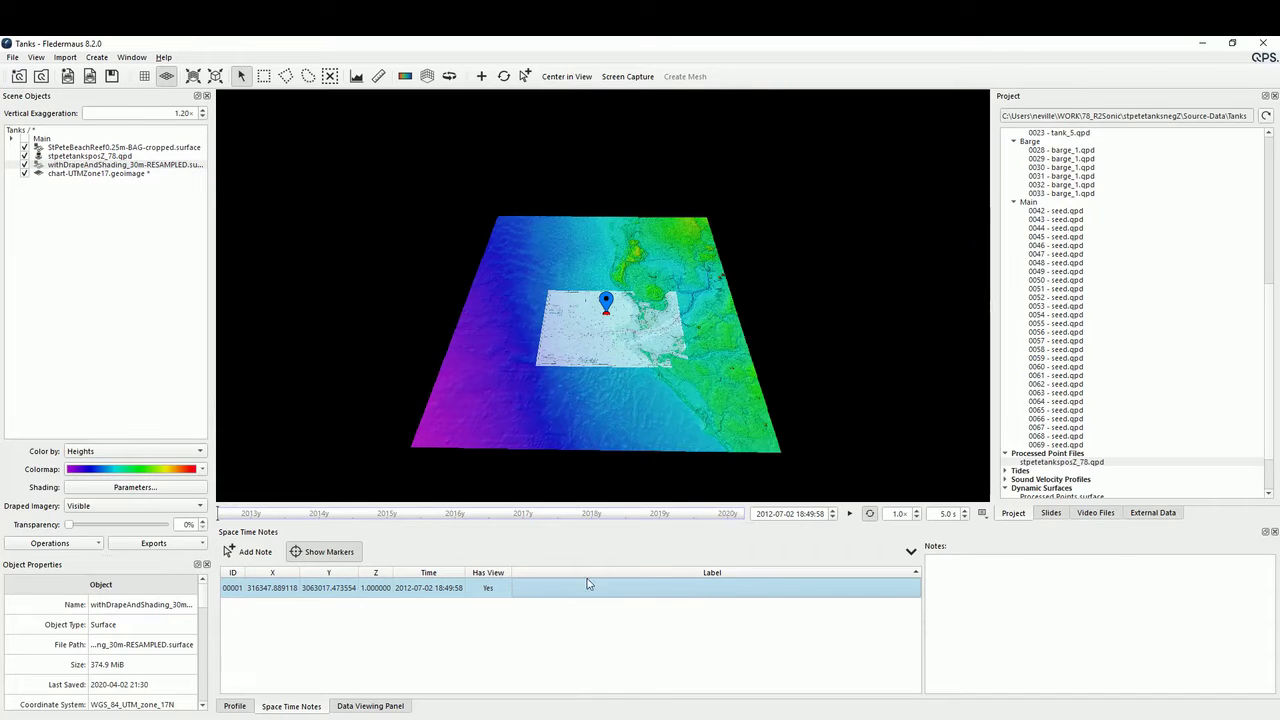
Zoom to stpetetanksposZ_78.qpd and examine where the survey lies against the charted Fish Haven obstruction area
left_click(99, 157)
double_click(99, 161)
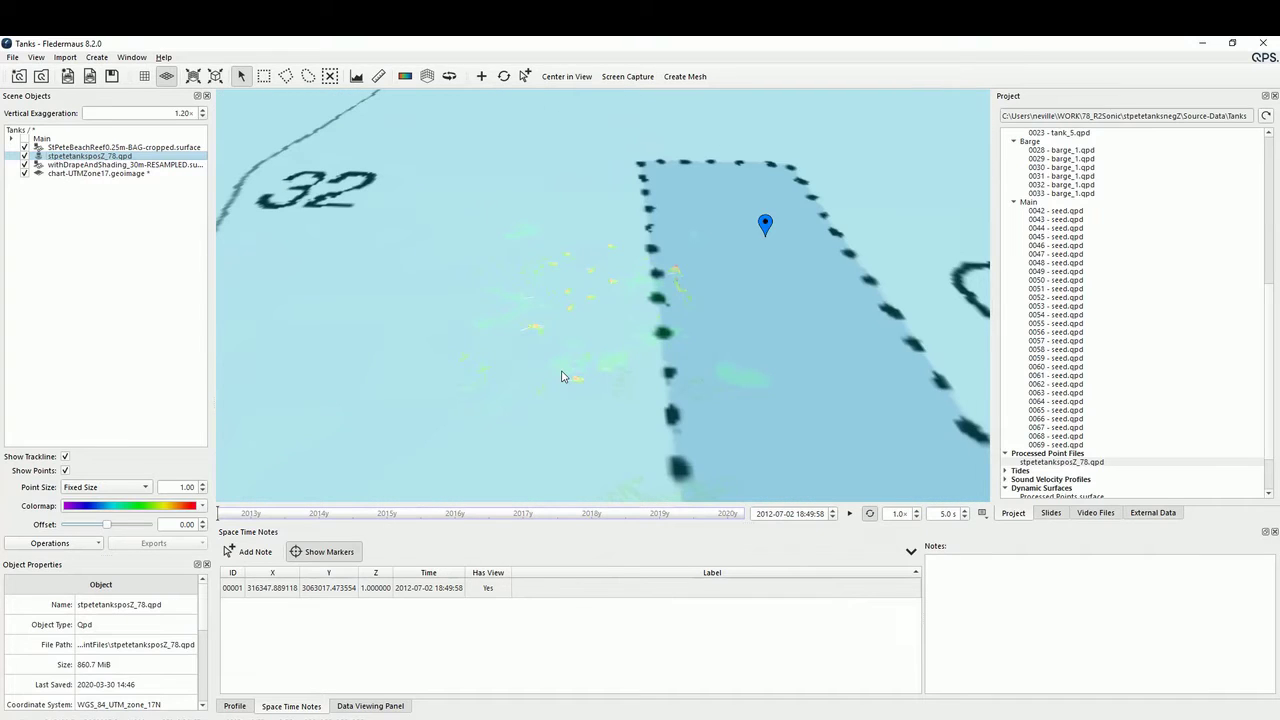
scroll(612, 410, "down", 3)
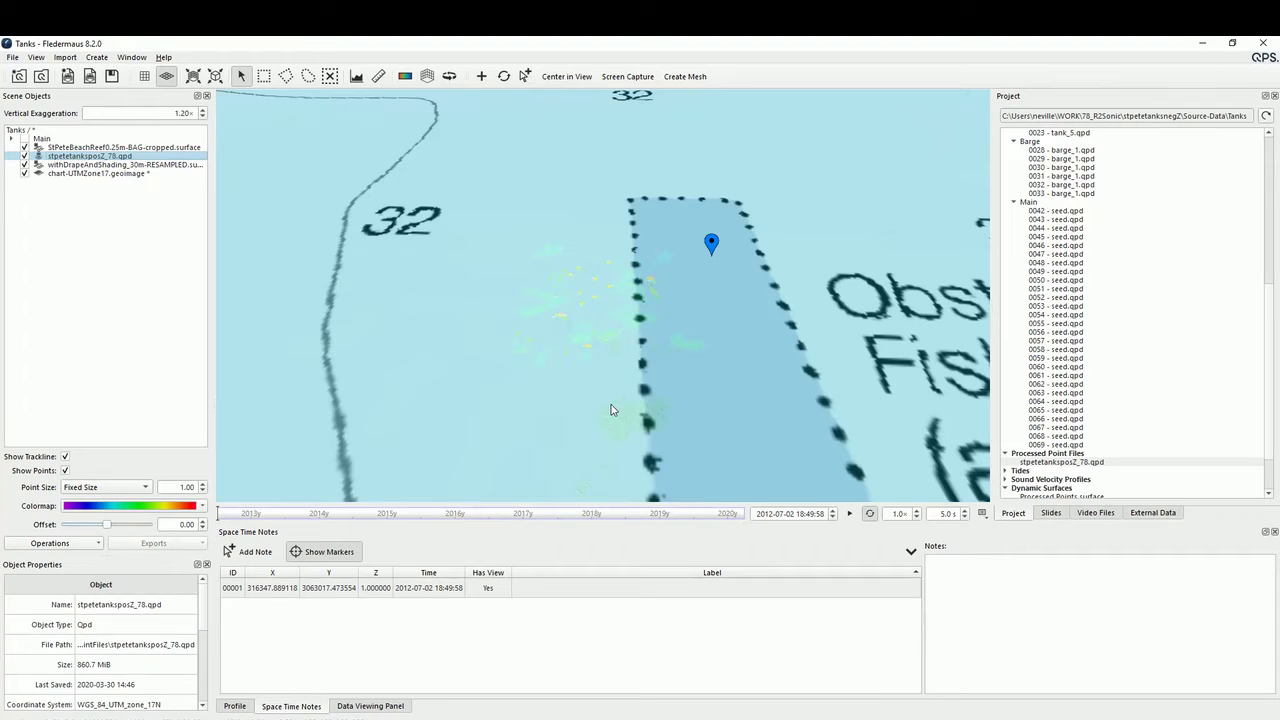
right_click_drag(604, 260, 667, 387)
left_click_drag(666, 391, 571, 405)
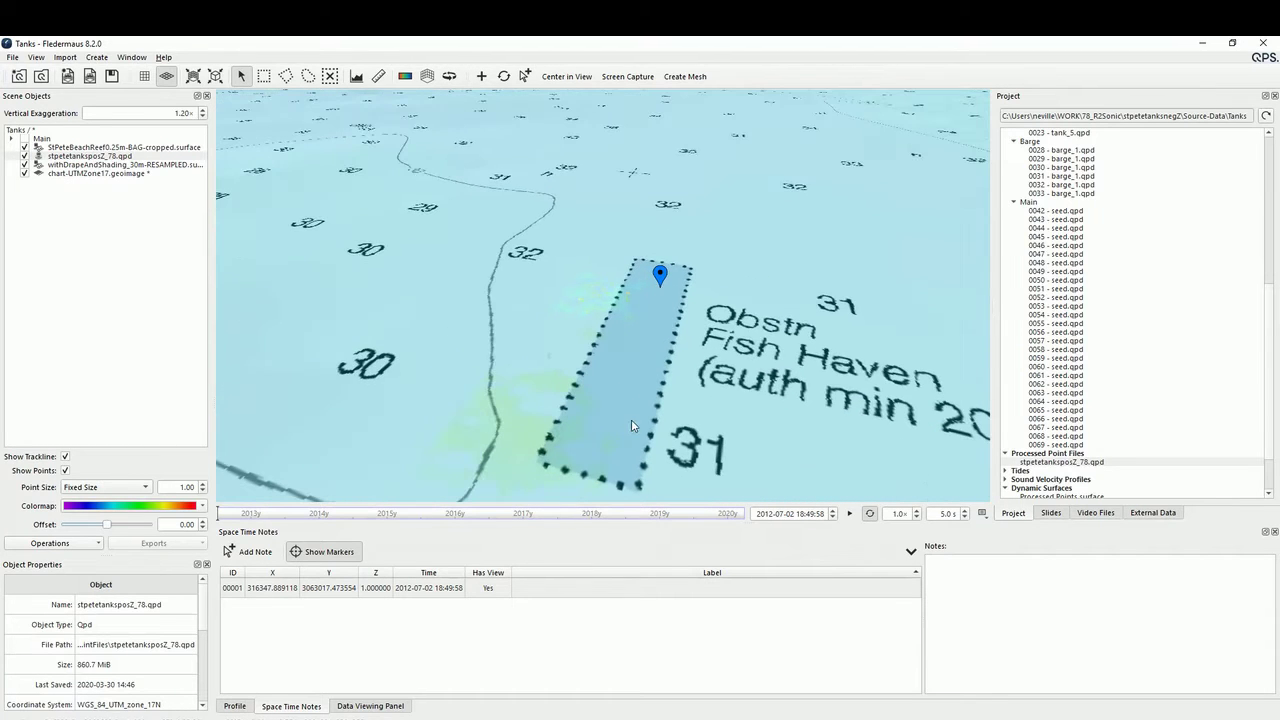
Hide the chart, the reef surface and the regional surface, and frame the processed points from an oblique overview
left_click(24, 173)
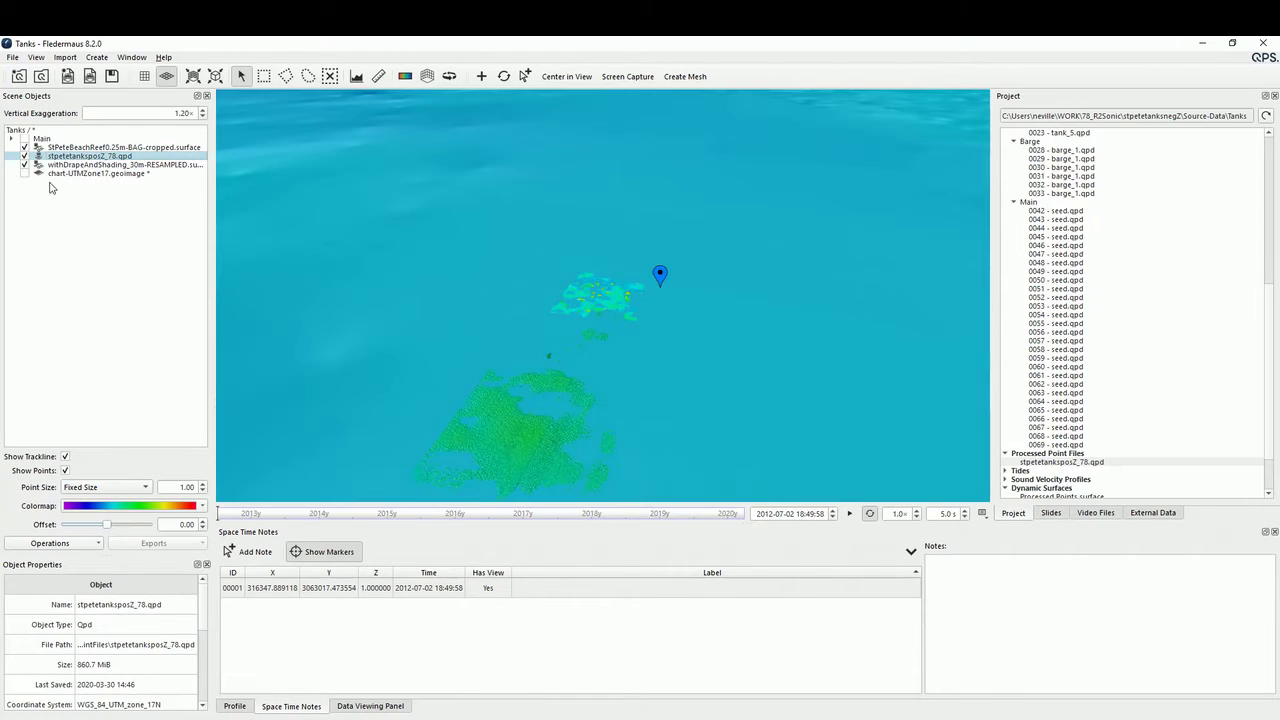
left_click(24, 147)
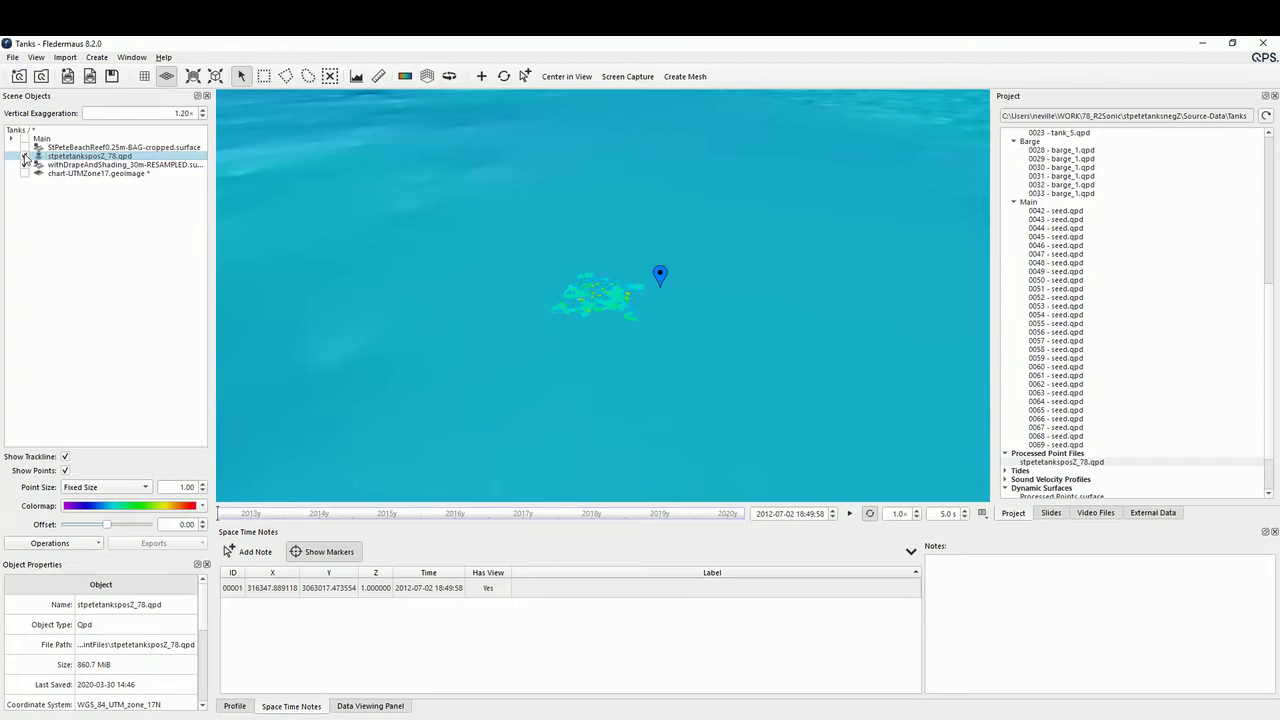
left_click(24, 165)
scroll(500, 285, "up", 5)
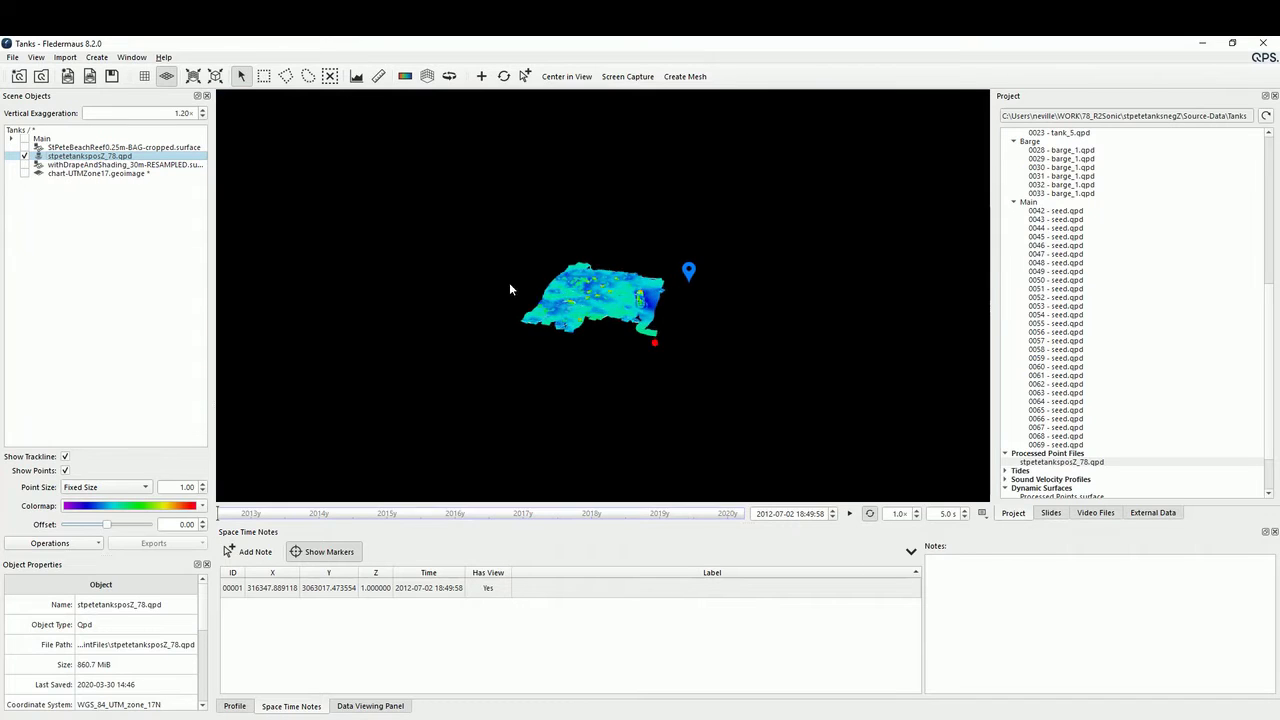
left_click_drag(645, 315, 706, 256)
scroll(706, 256, "up", 6)
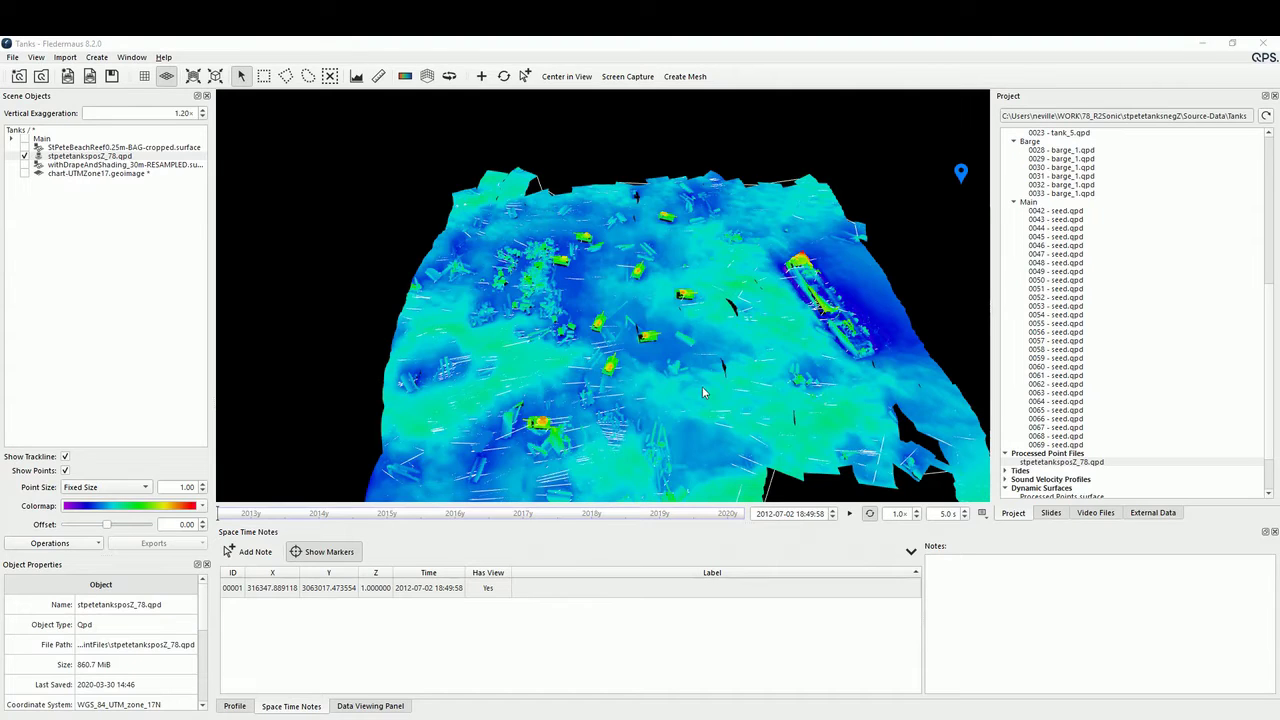
Add a second space time note among the tanks in the processed points and save the current view to it
left_click(252, 551)
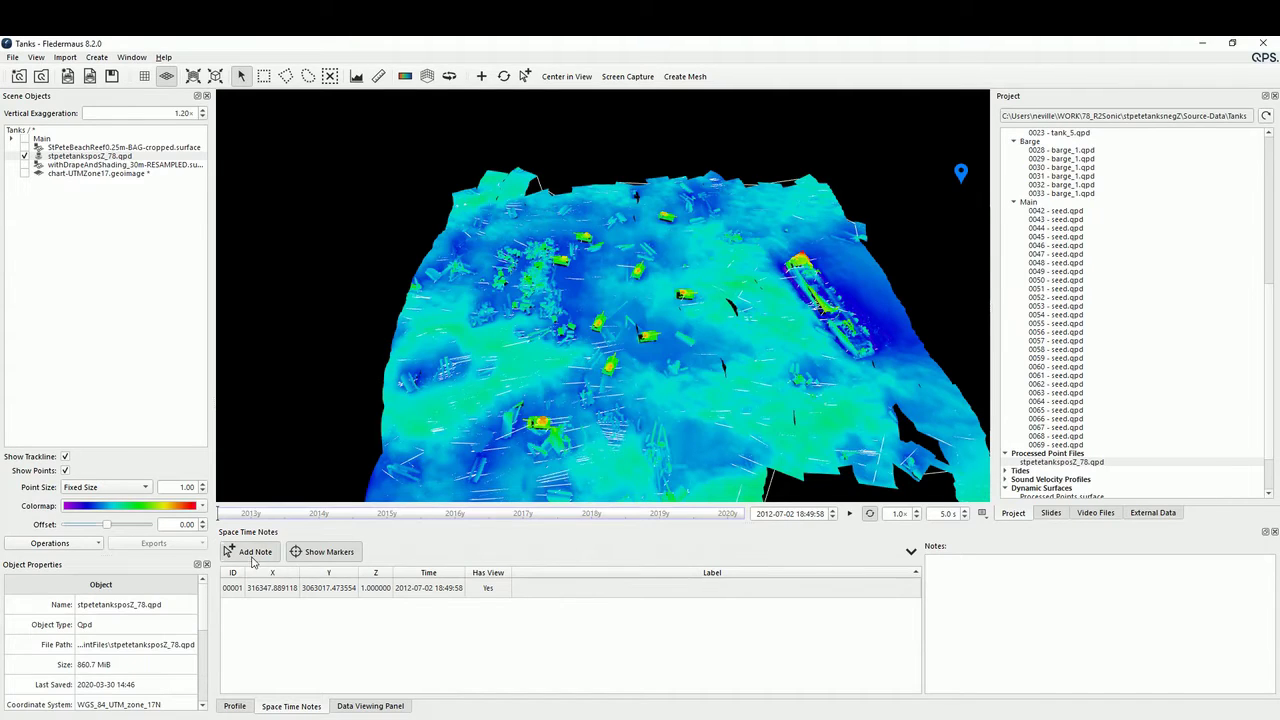
left_click(638, 351)
right_click(534, 612)
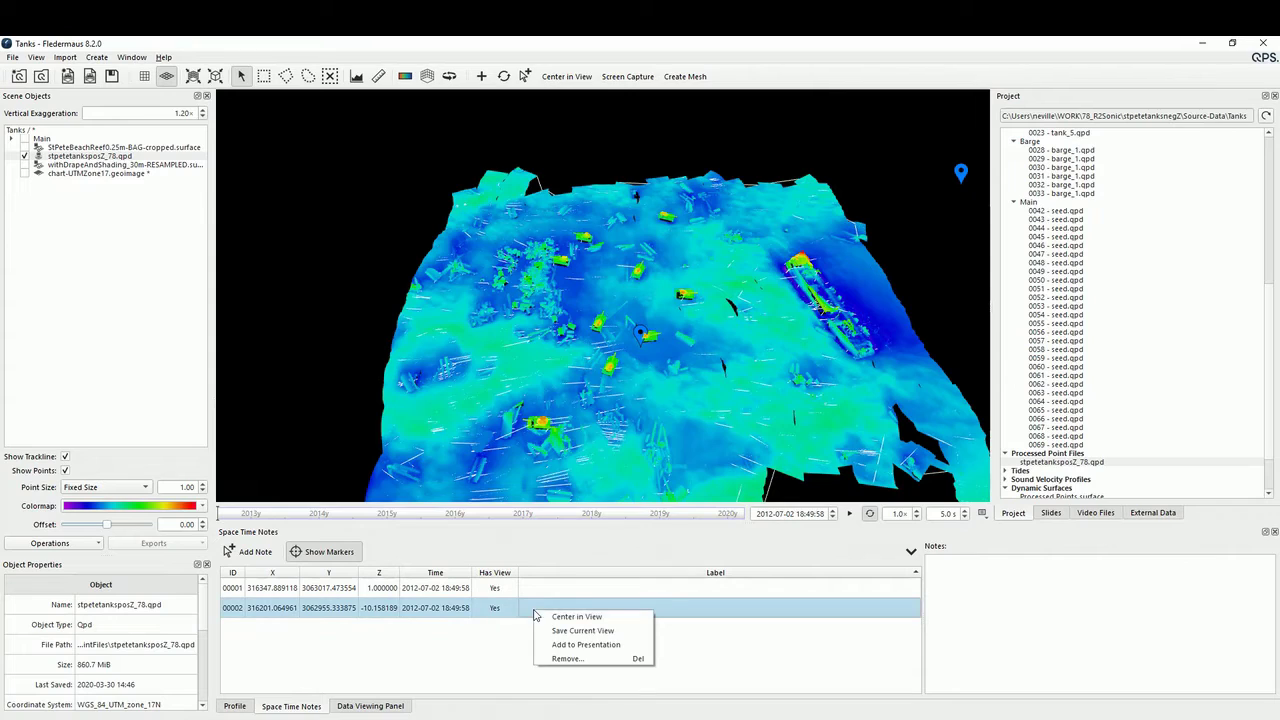
left_click(565, 630)
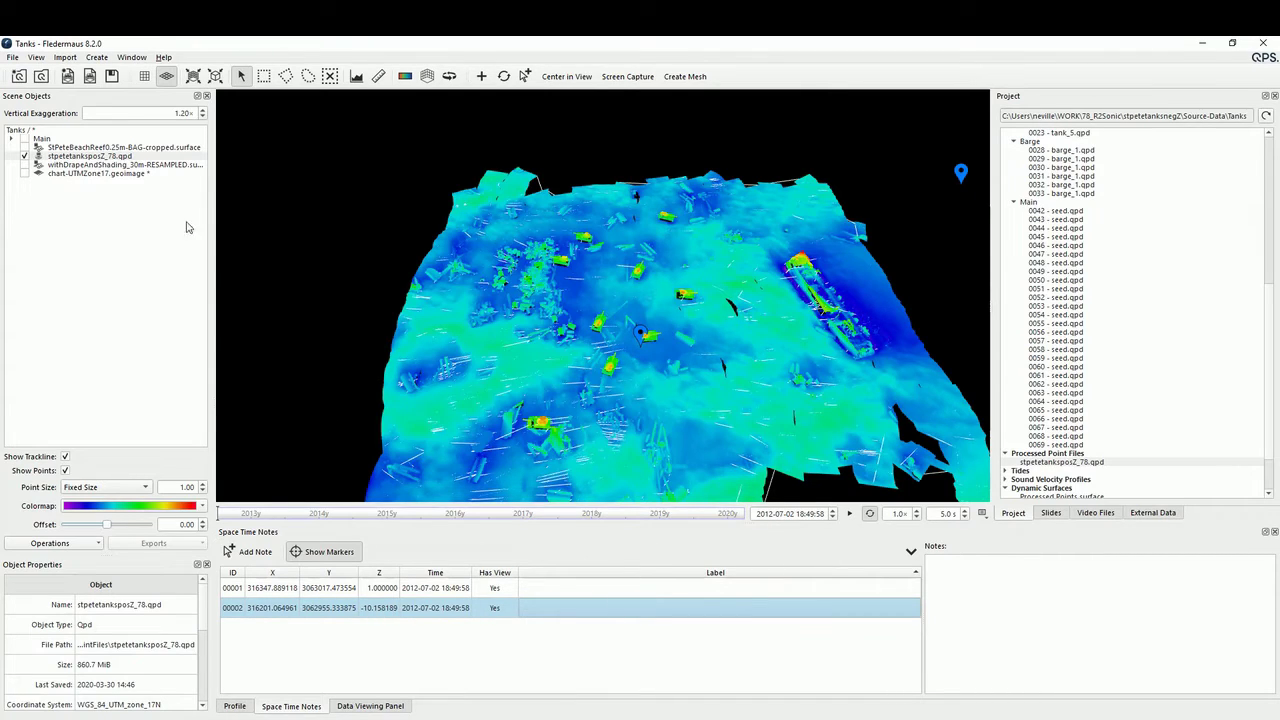
Set up a Poisson Surface Reconstruction mesh of stpetetanksposZ_78.qpd with minimum resolution and search radii of 0.1 and 1 sample per node
left_click(90, 157)
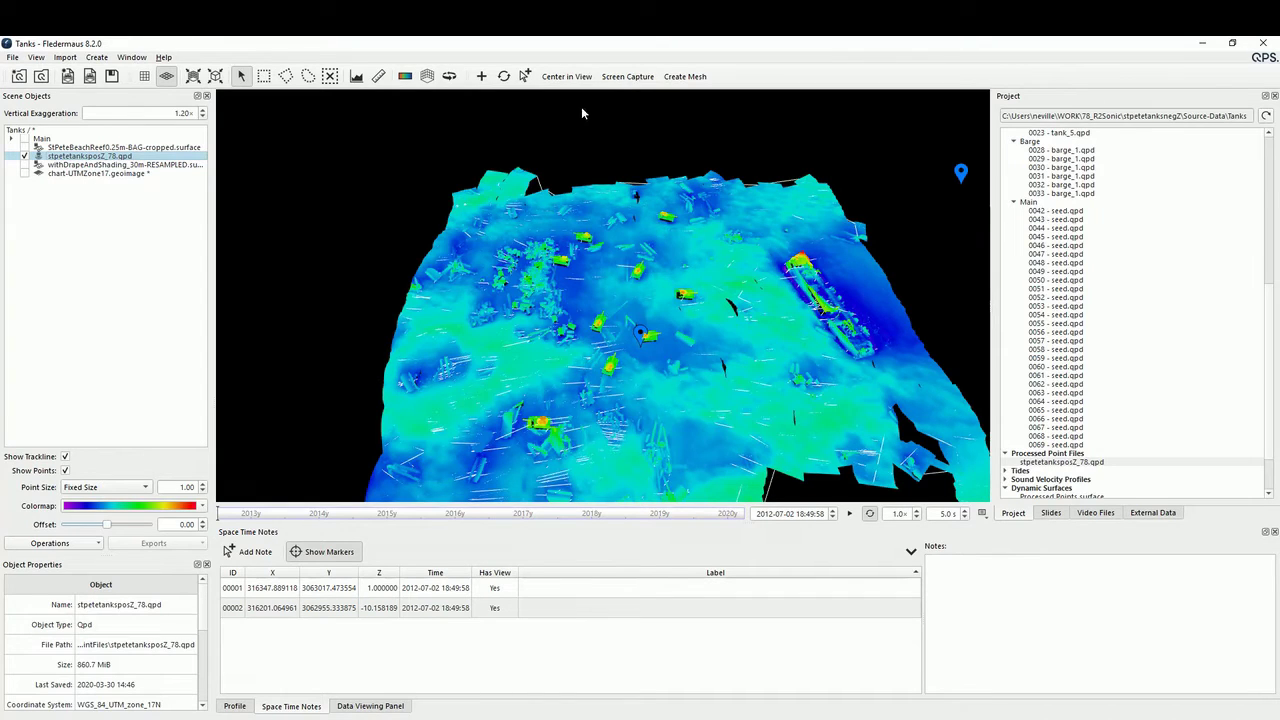
left_click(684, 77)
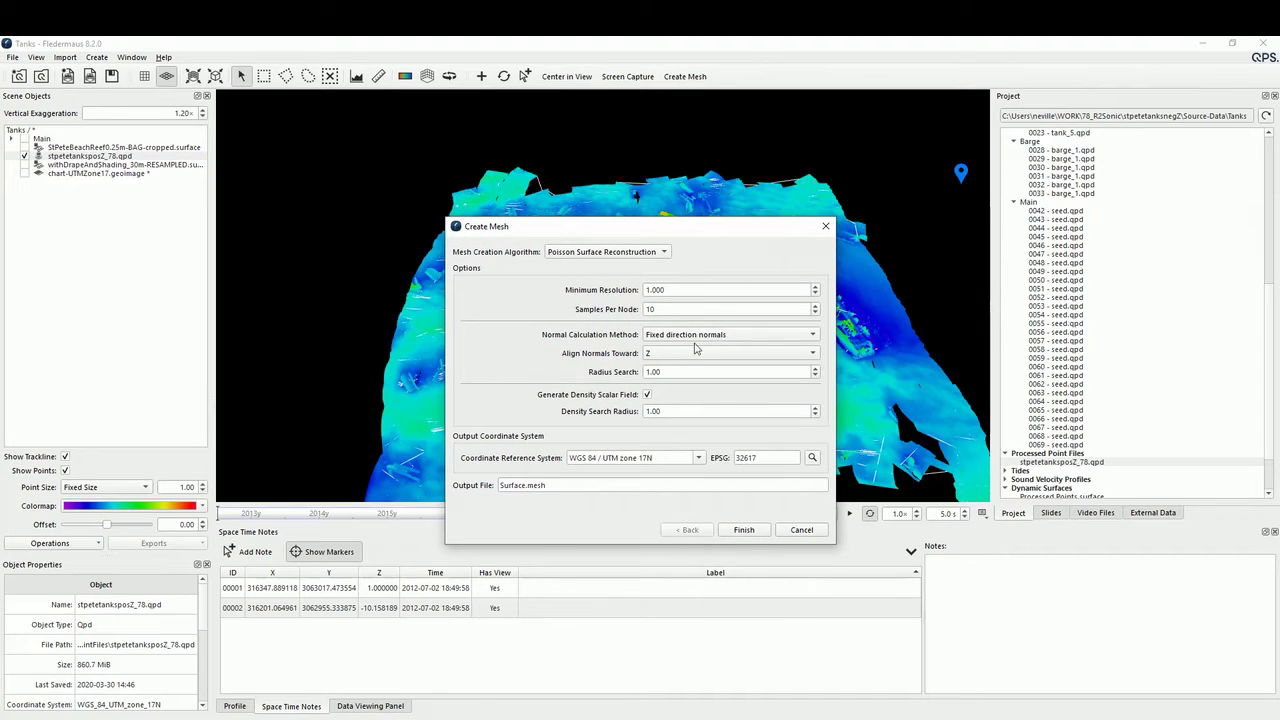
left_click_drag(665, 289, 581, 290)
type("0.")
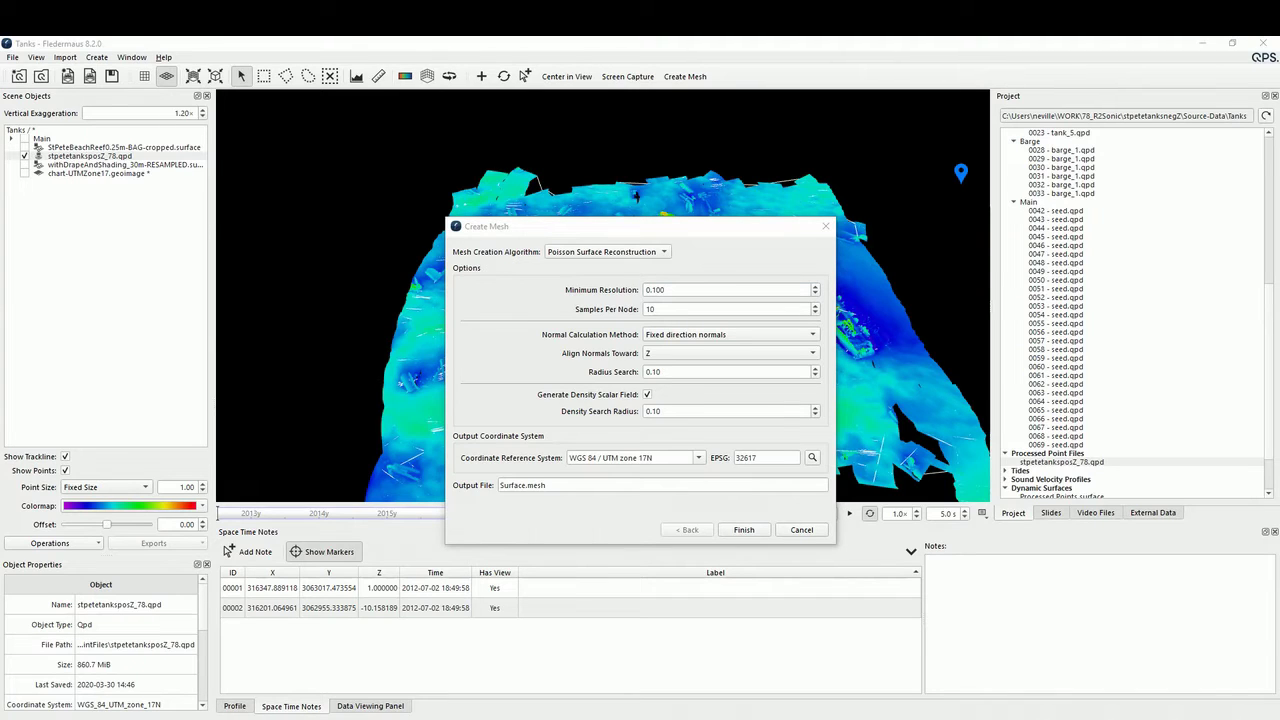
left_click(691, 308)
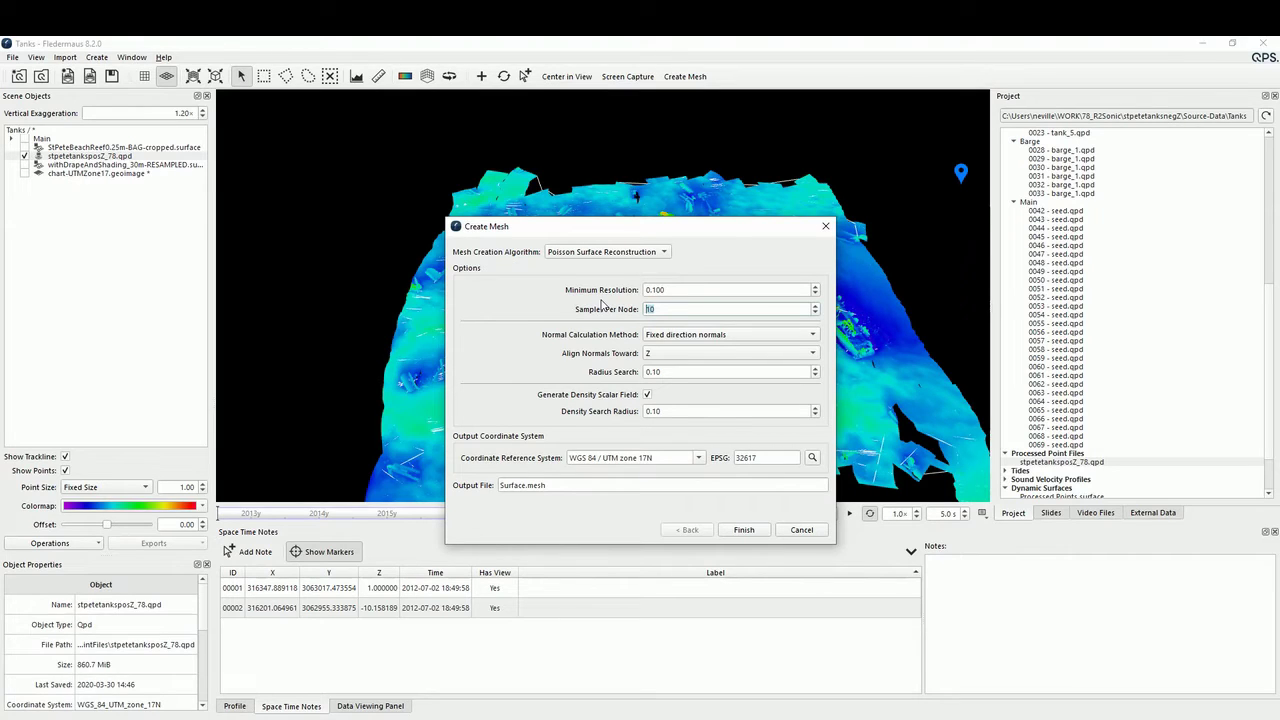
type("1")
Name the mesh output file overview-10cm-s1 and create the mesh
double_click(514, 486)
key("BackSpace")
type("overview_10cm_s1")
left_click(741, 530)
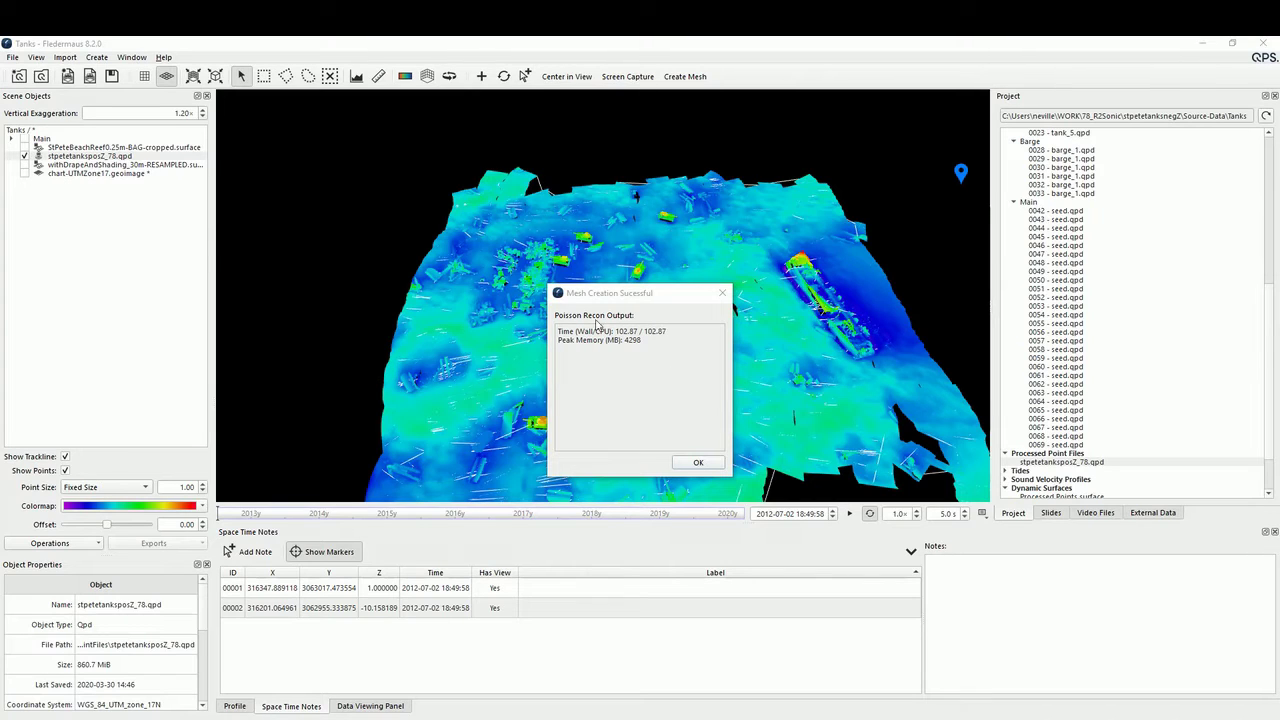
left_click(703, 463)
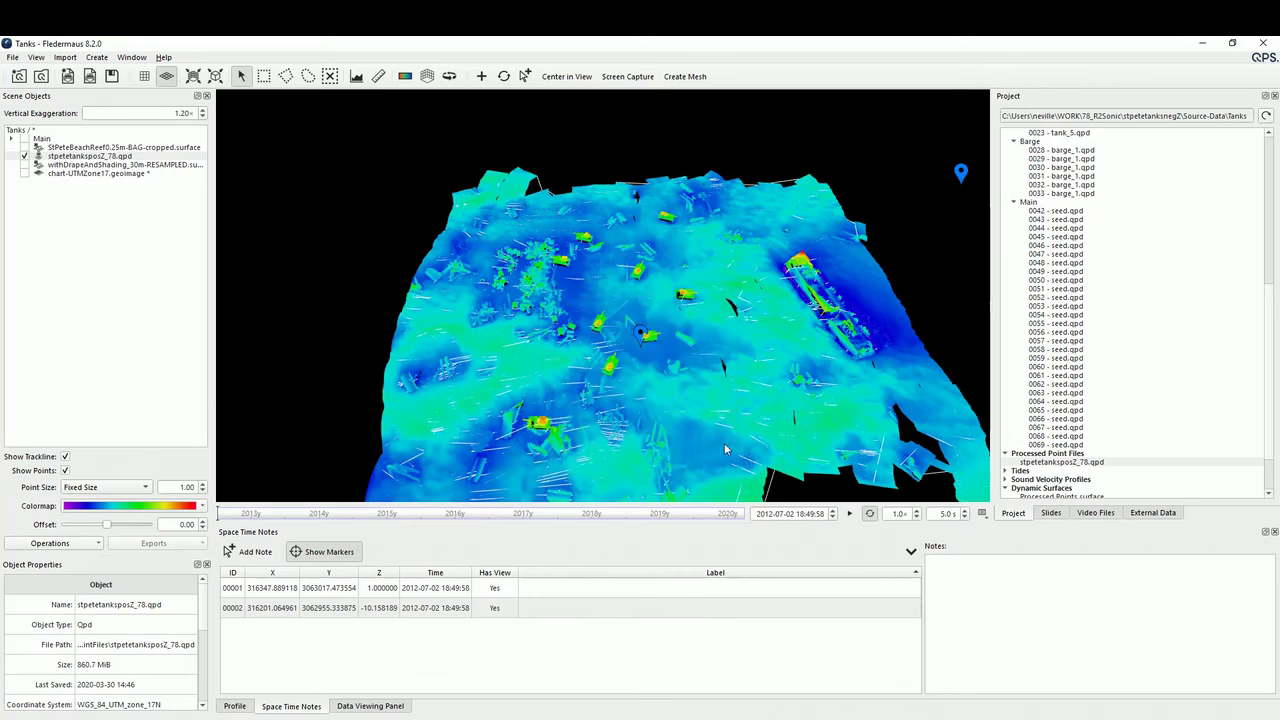
Hide the processed points and set the overview-10cm-s1 mesh's colormap range to -11.705 to -8.519
left_click(26, 157)
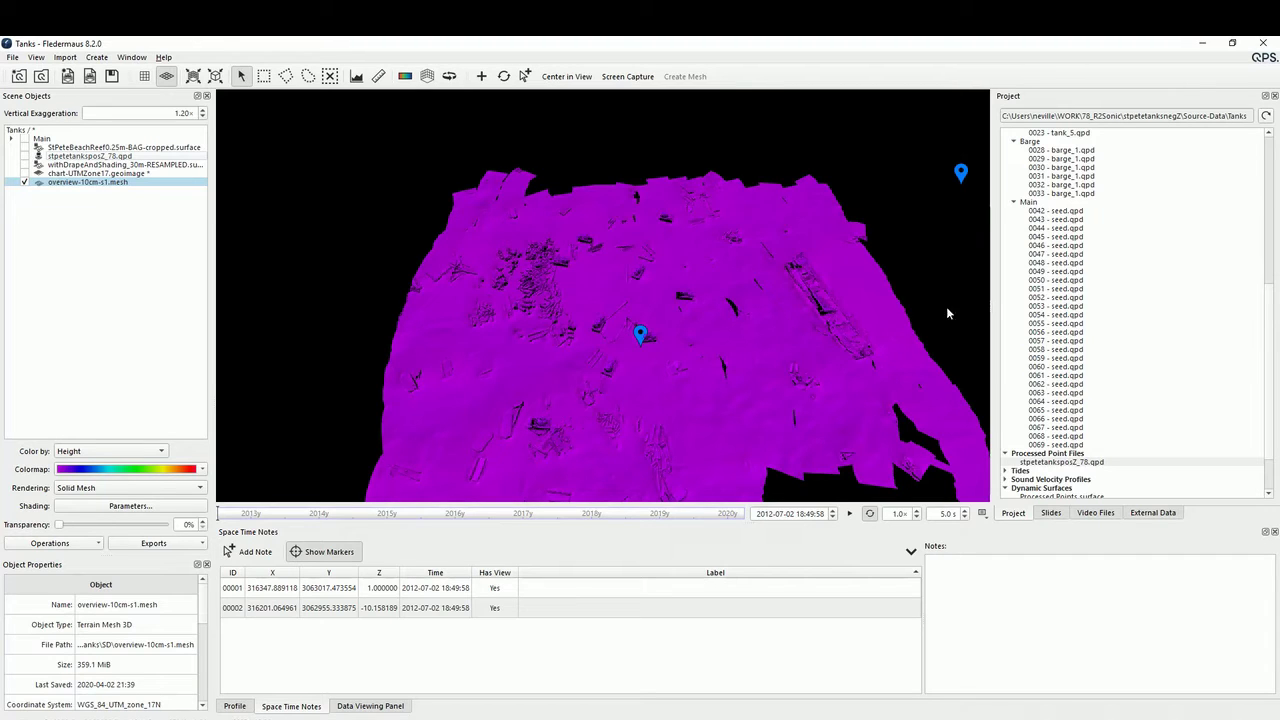
left_click(203, 470)
left_click(203, 470)
left_click(110, 490)
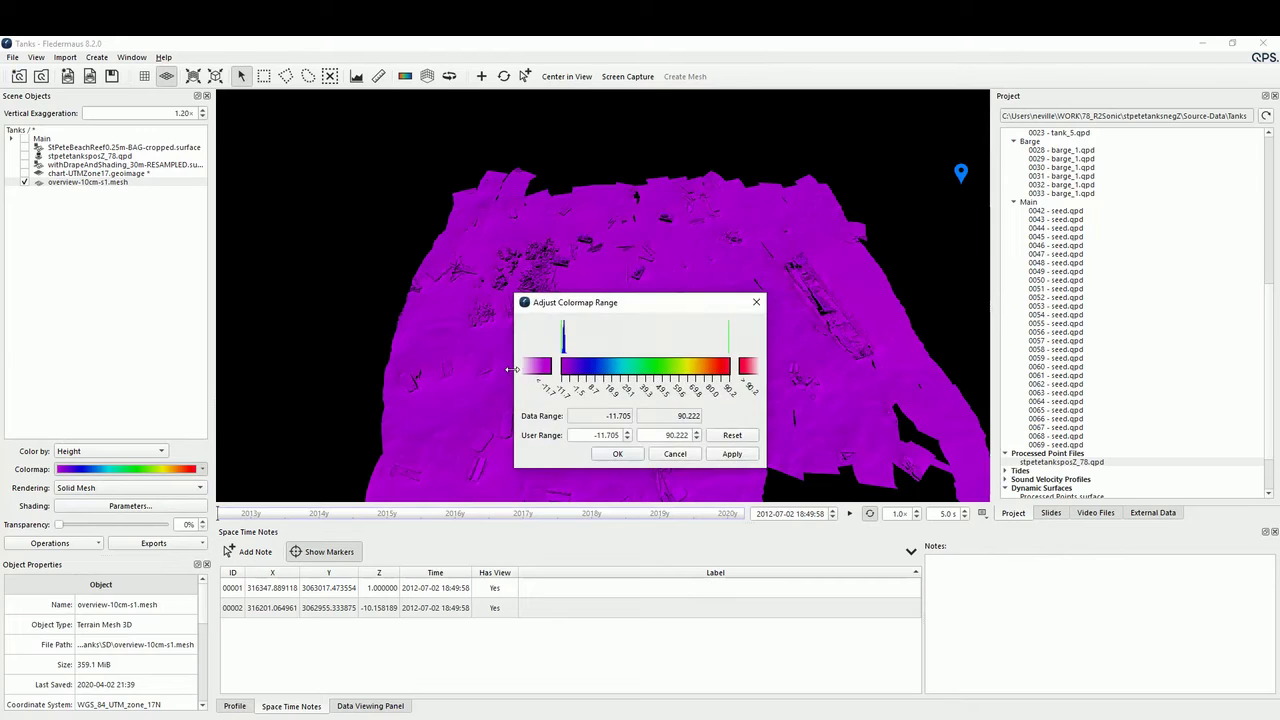
right_click(566, 357)
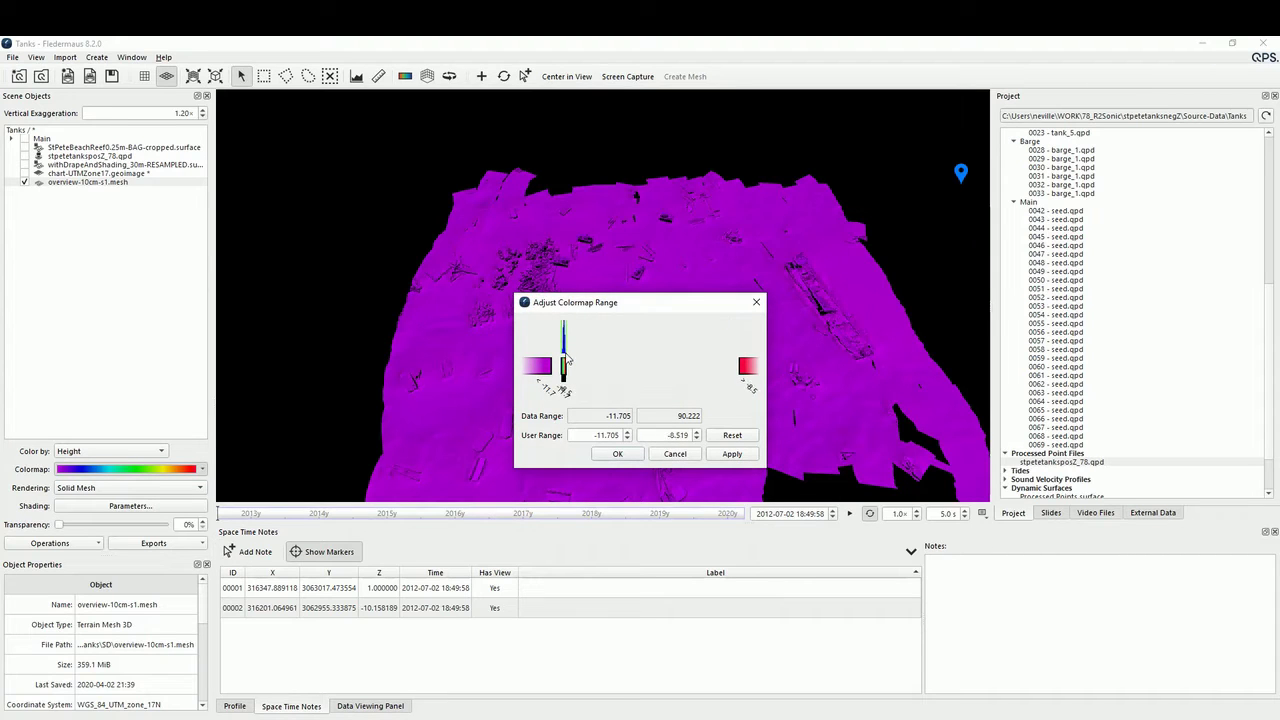
left_click(732, 454)
left_click(617, 455)
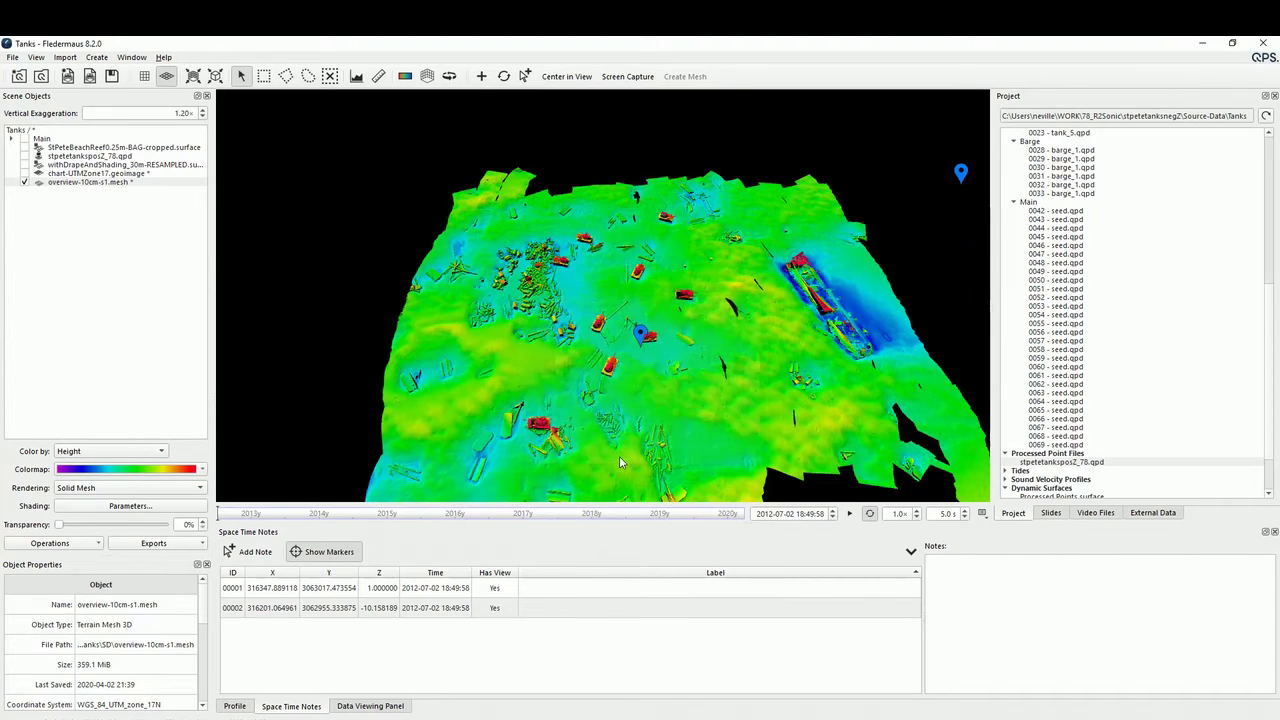
Examine the overview mesh around the barge, the tanks and the surrounding debris from low, oblique and overhead angles
mouse_move(619, 456)
left_mouse_down()
mouse_move(635, 424)
mouse_move(723, 381)
mouse_move(752, 406)
mouse_move(722, 356)
mouse_move(789, 258)
mouse_move(708, 332)
mouse_move(652, 353)
left_mouse_up()
scroll(789, 258, "up", 5)
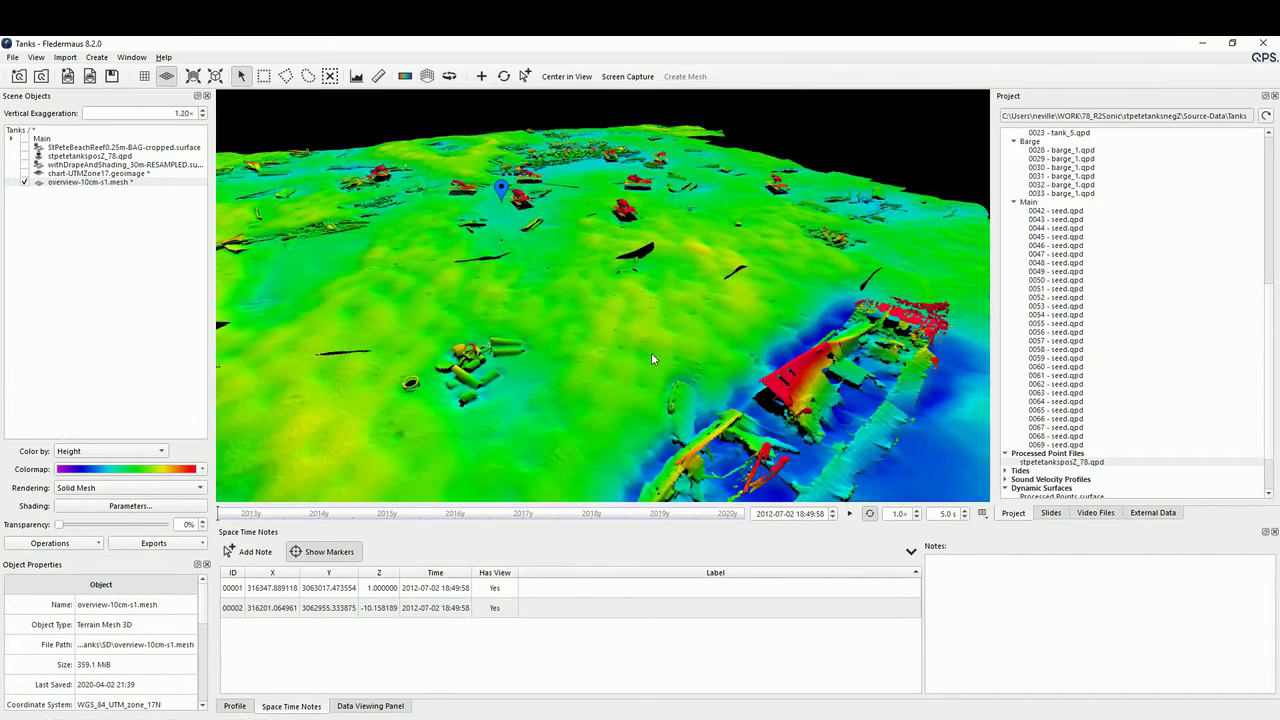
left_click_drag(560, 339, 654, 375)
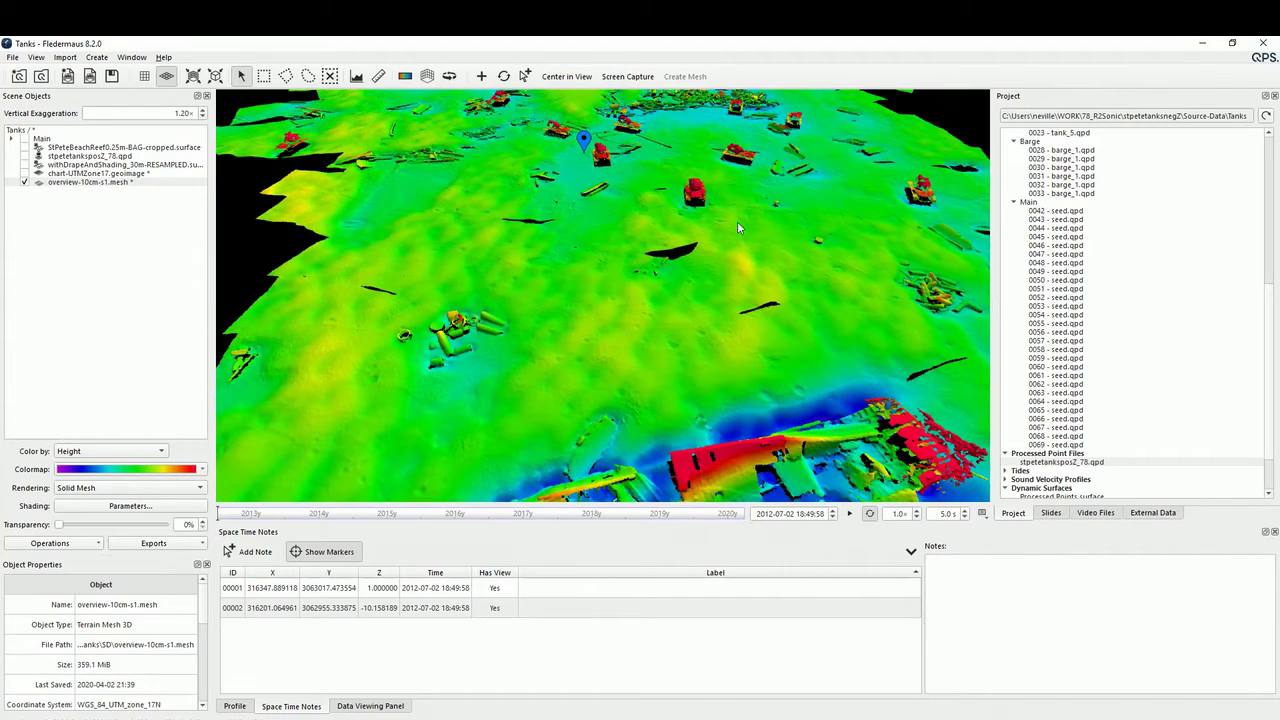
left_click_drag(737, 228, 701, 246)
left_click_drag(853, 326, 766, 335)
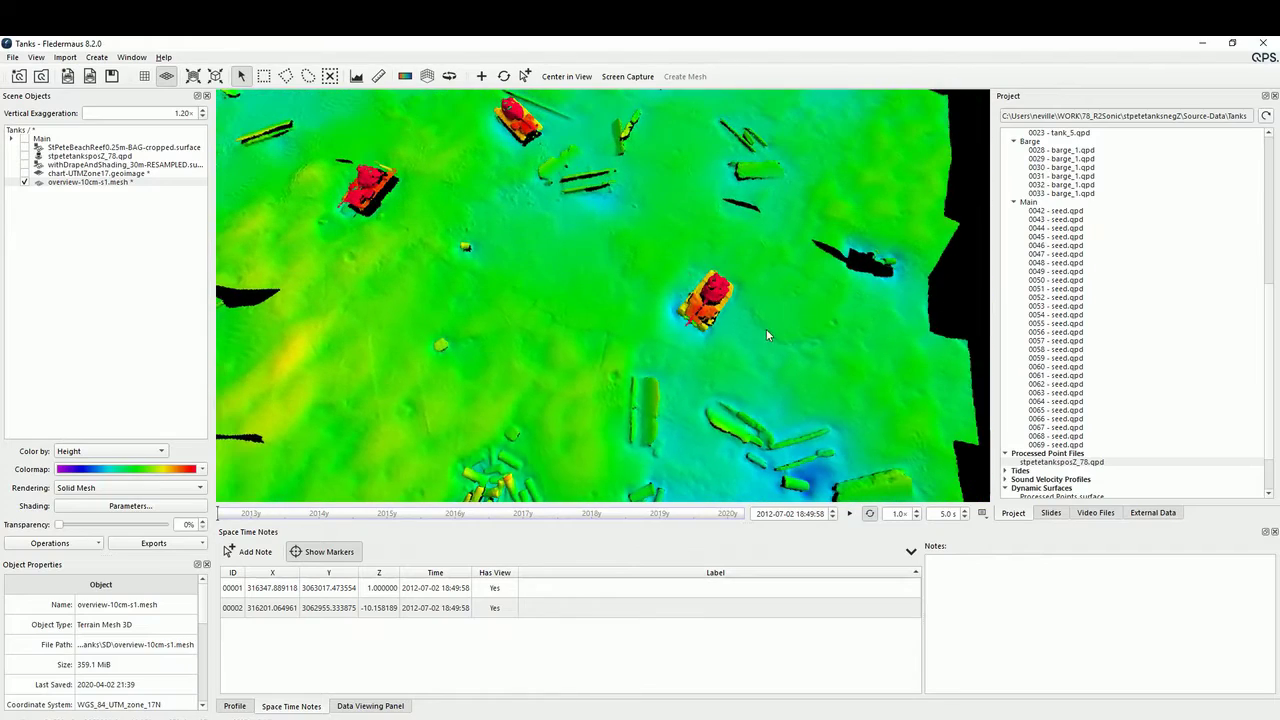
left_click_drag(518, 174, 501, 231)
left_click_drag(686, 378, 731, 350)
scroll(731, 349, "down", 3)
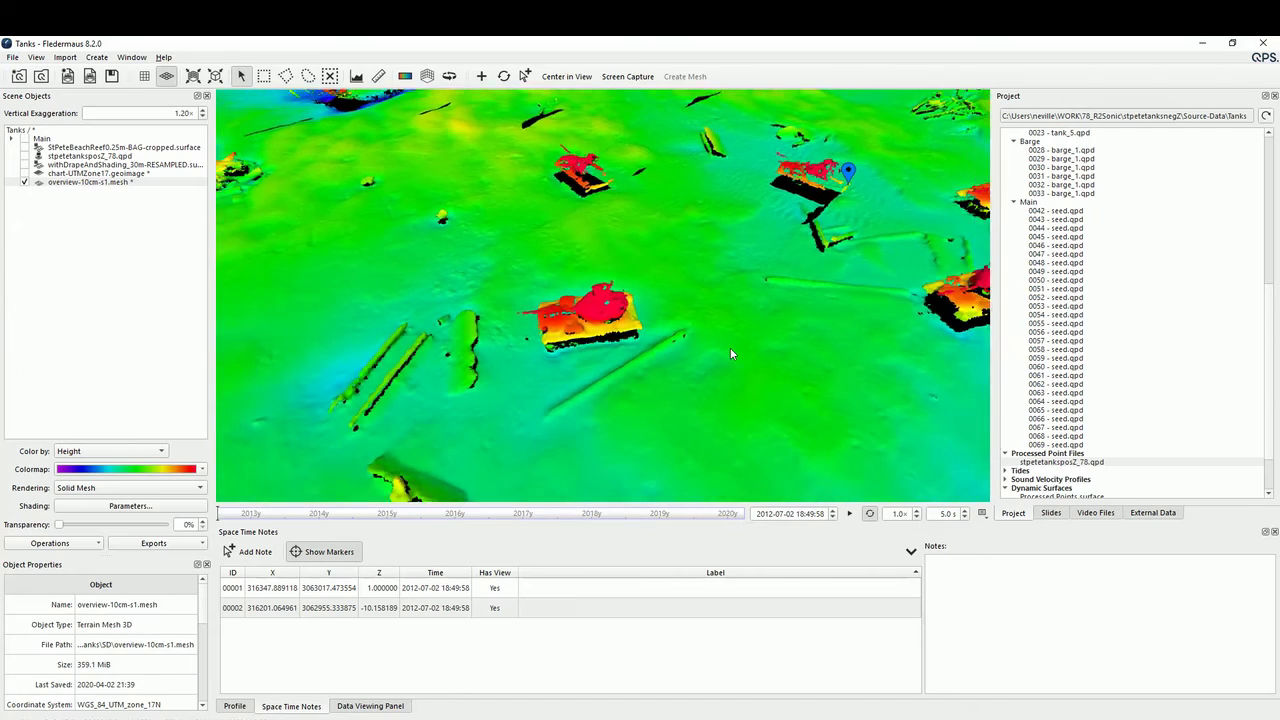
scroll(742, 336, "down", 2)
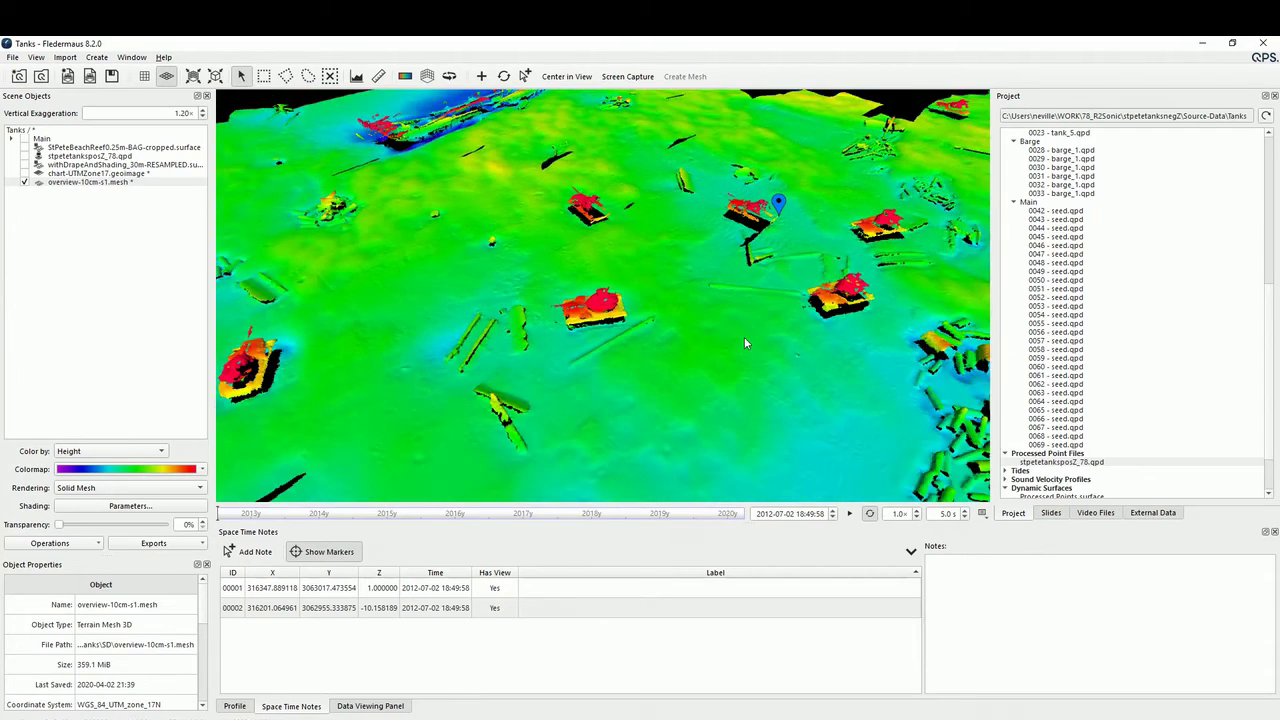
mouse_move(744, 337)
left_mouse_down()
mouse_move(771, 344)
mouse_move(749, 347)
left_mouse_up()
scroll(749, 347, "up", 2)
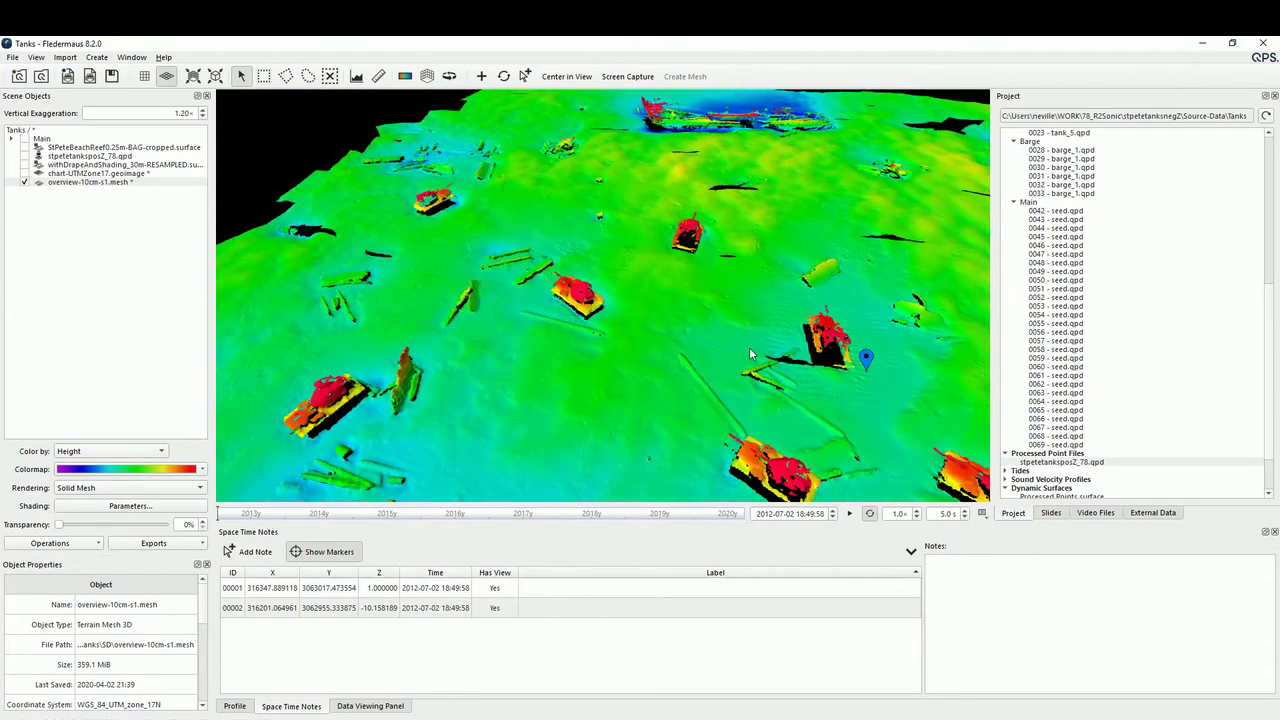
left_click_drag(679, 329, 730, 436)
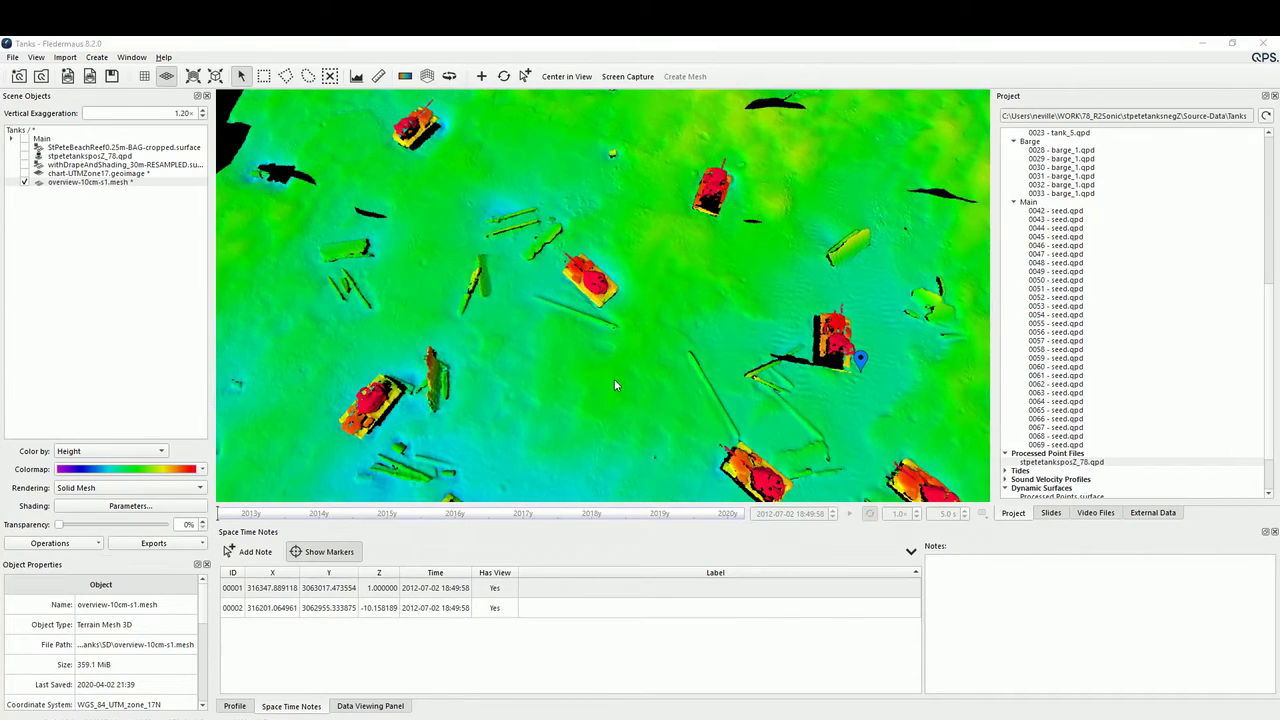
left_click_drag(615, 380, 622, 305)
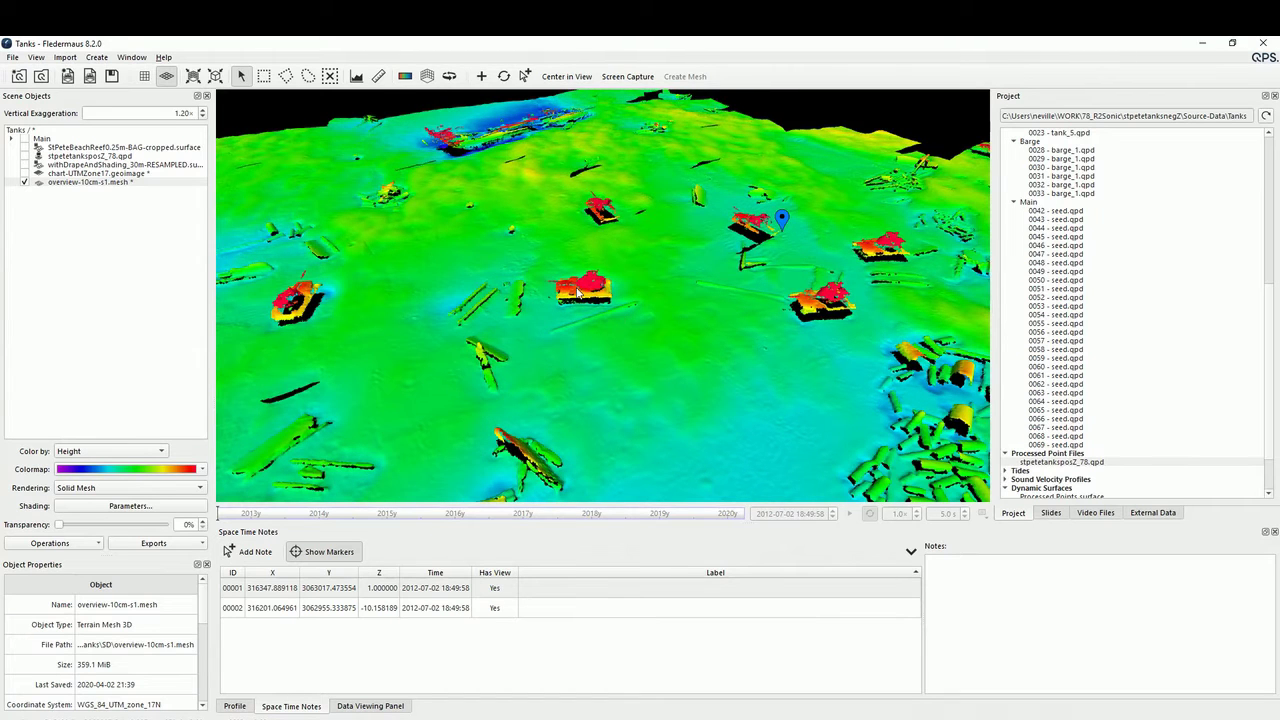
Add a third space time note on the turret of the central tank in the mesh and save a close-up view to it
scroll(578, 305, "down", 3)
scroll(575, 307, "down", 3)
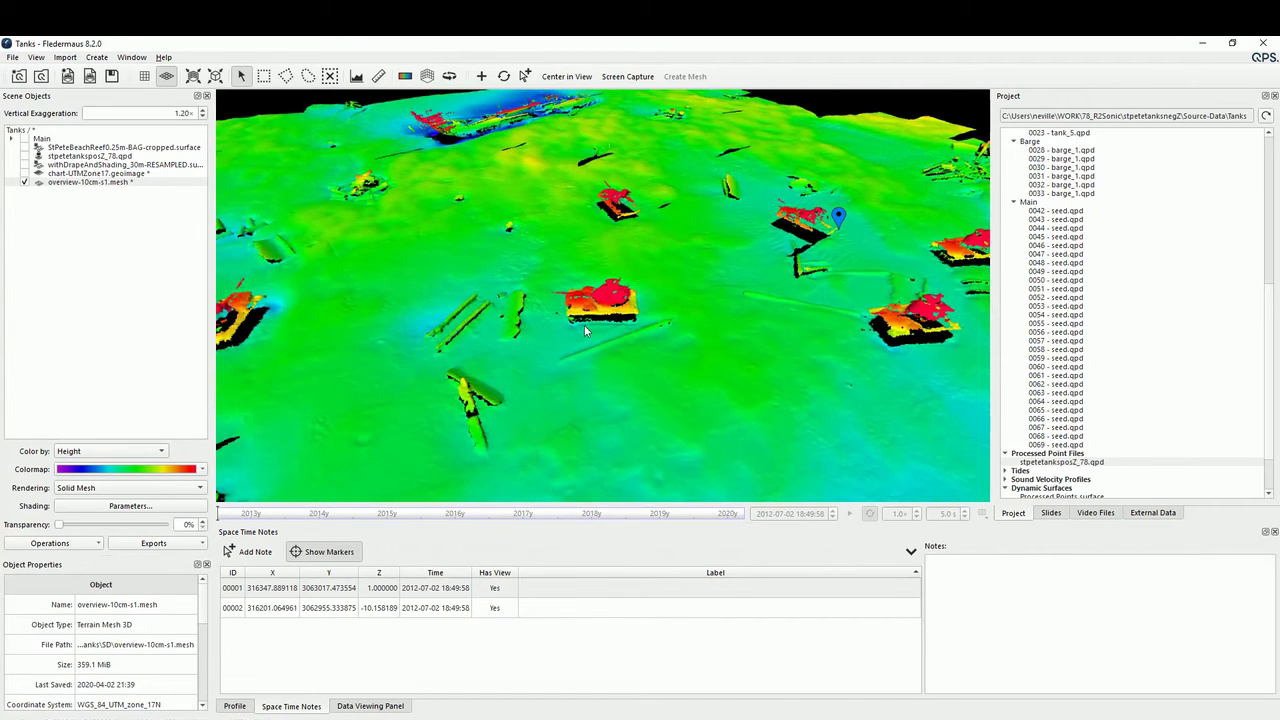
mouse_move(600, 318)
left_mouse_down()
mouse_move(625, 318)
mouse_move(578, 330)
left_mouse_up()
left_click(250, 552)
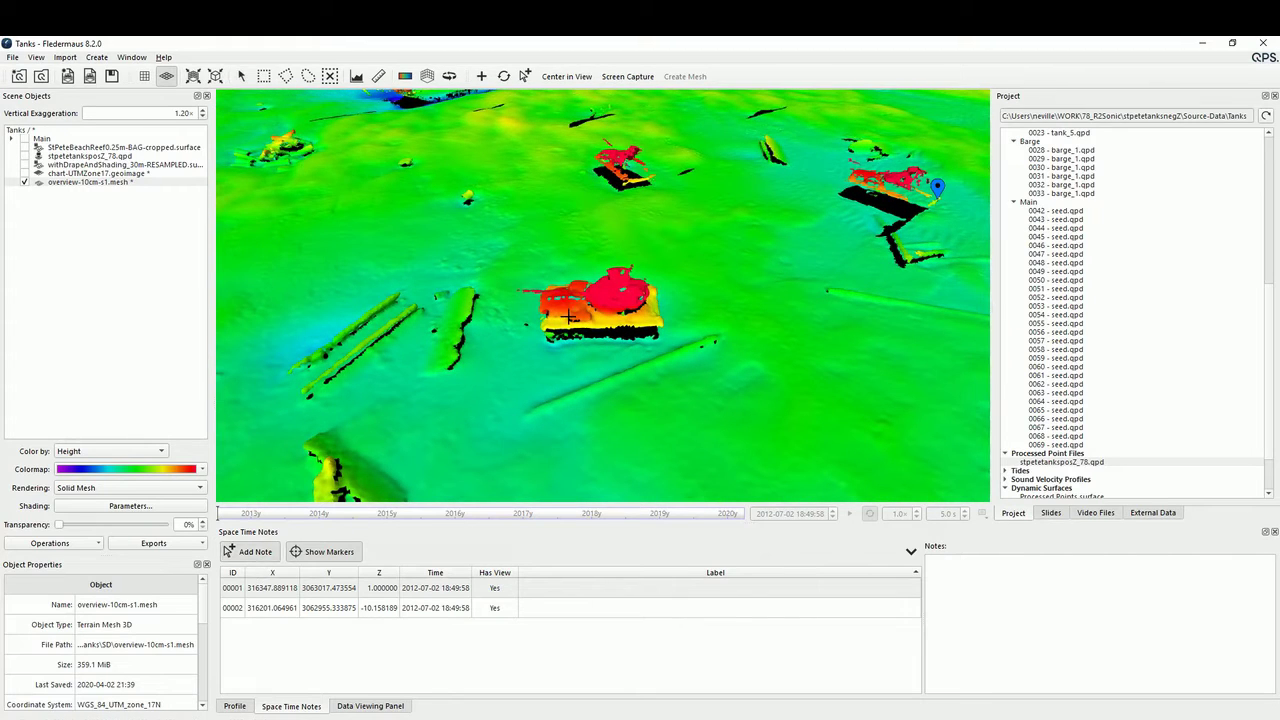
left_click(608, 291)
left_click_drag(602, 364, 629, 361)
left_click(548, 637)
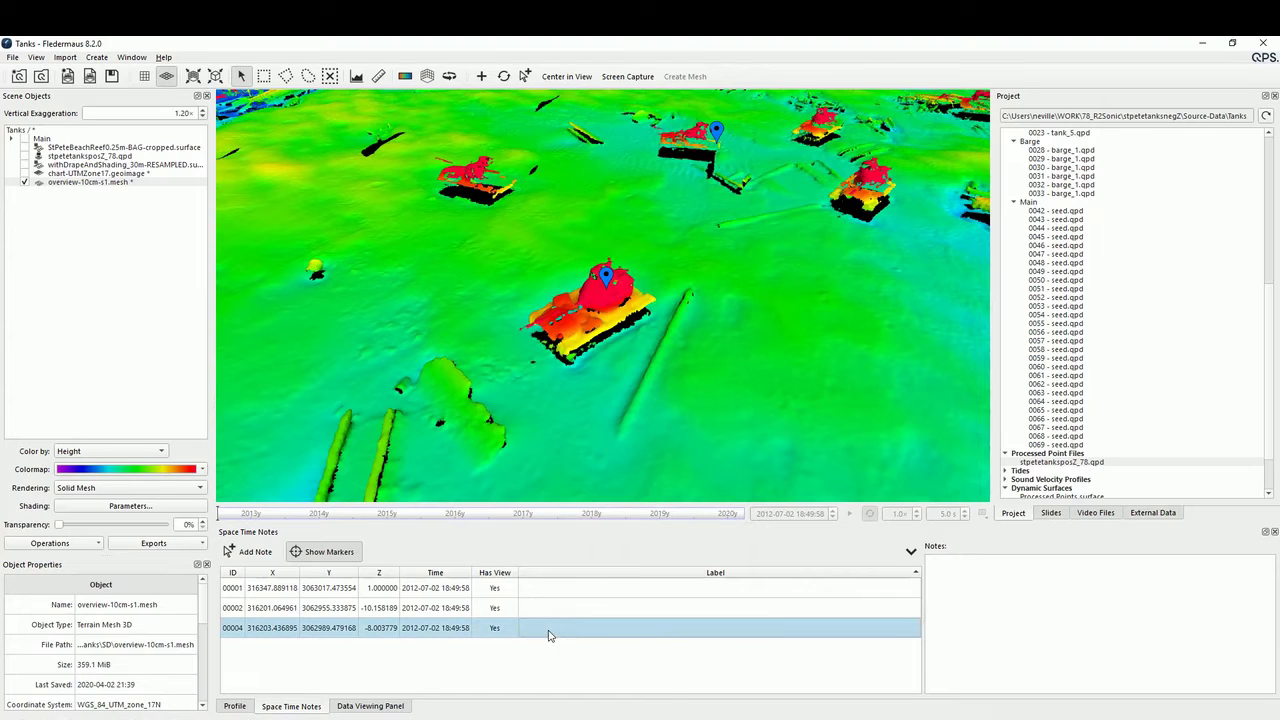
right_click(549, 635)
left_click(567, 650)
Create slides from all three space time notes and display the slide list
left_click(596, 588)
left_click(556, 628, "shift")
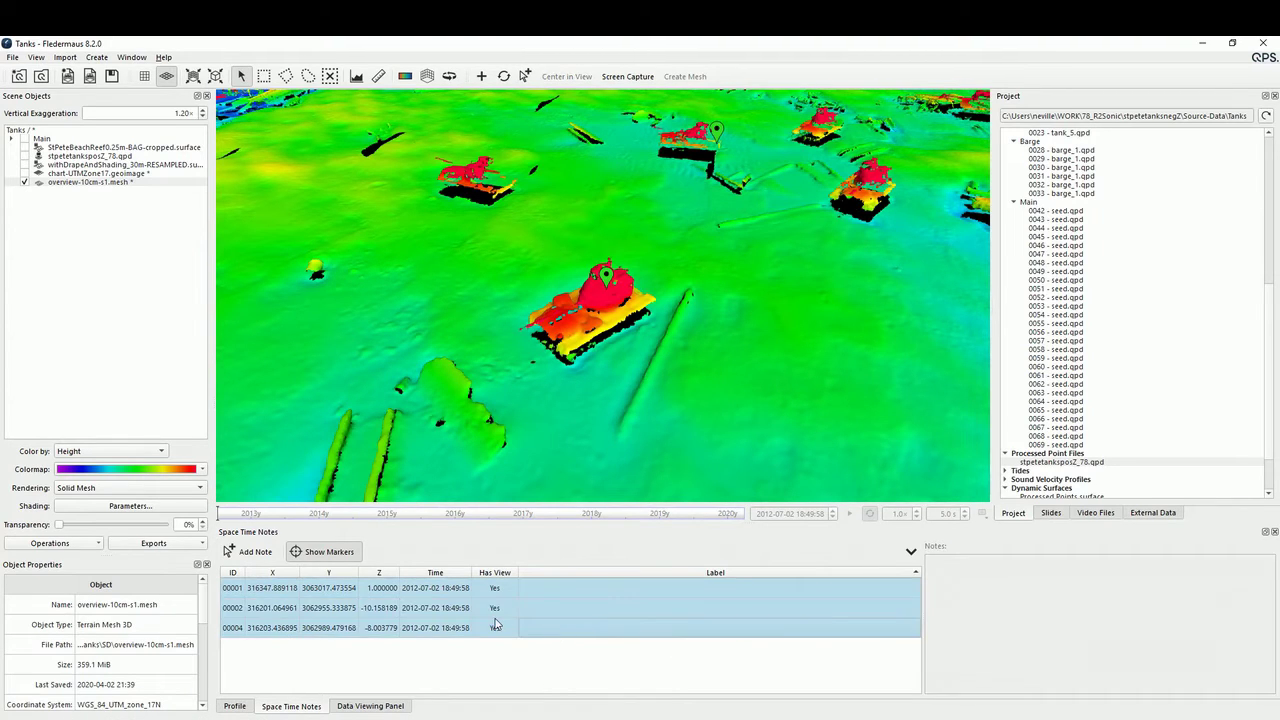
right_click(827, 607)
left_click(854, 646)
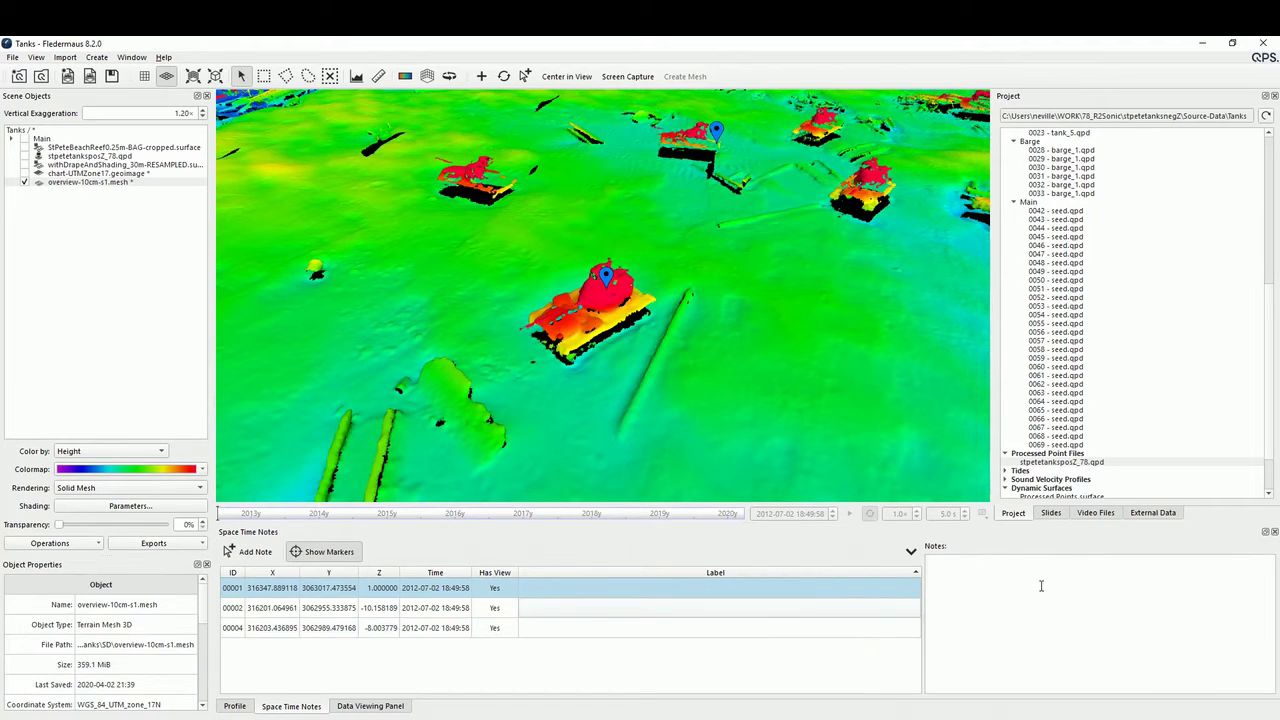
left_click(1055, 515)
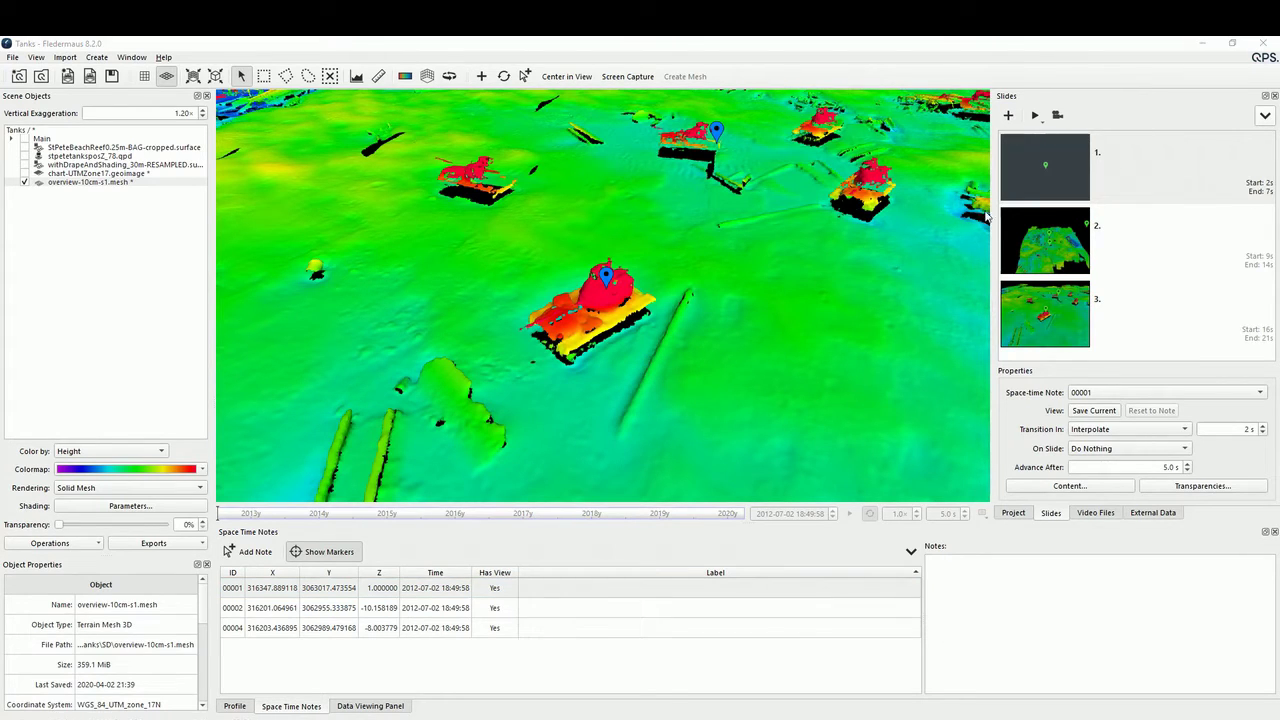
Show the withDrapeAndShading_30m-RESAMPLED surface and preview the three slides individually and as a presentation
left_click(1110, 182)
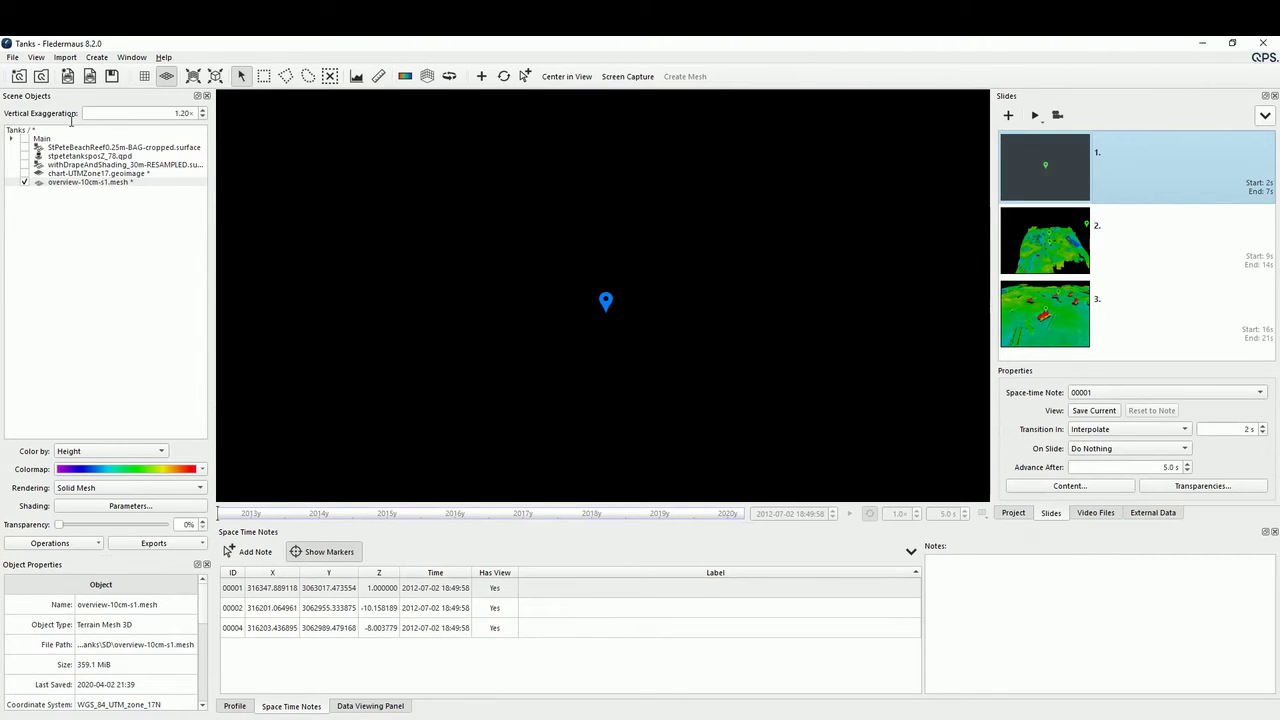
left_click(24, 164)
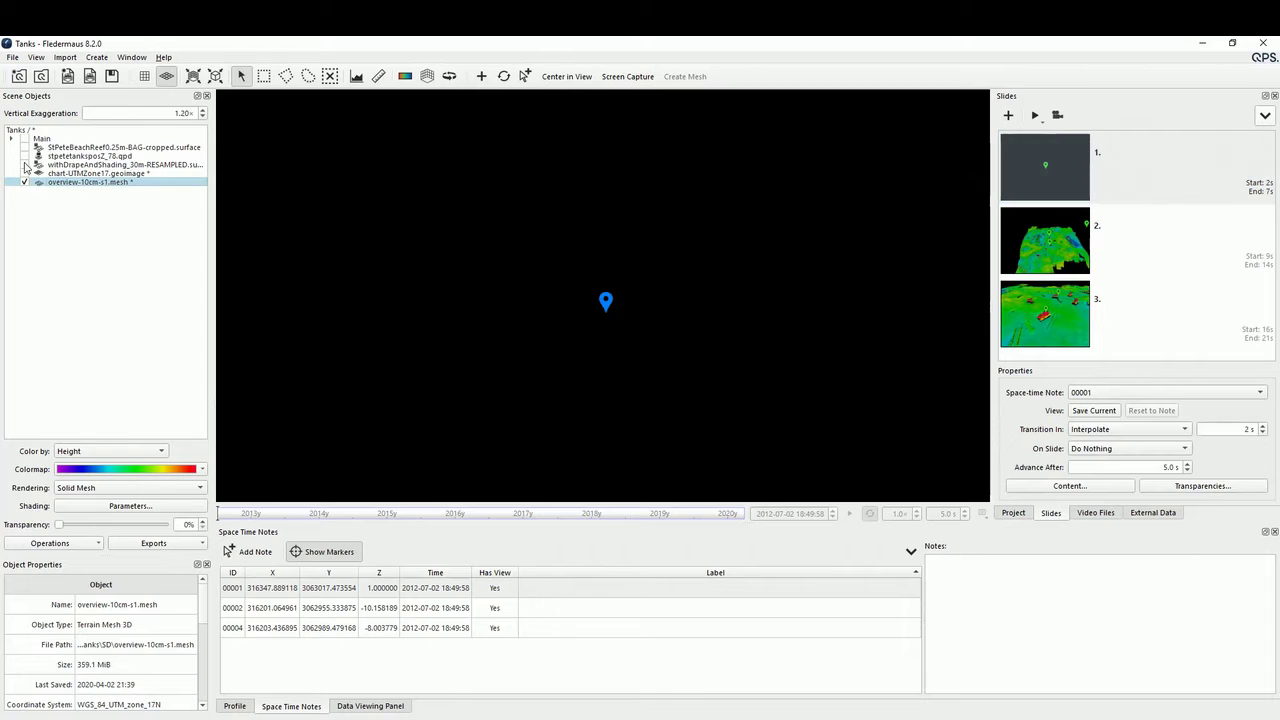
left_click(1137, 240)
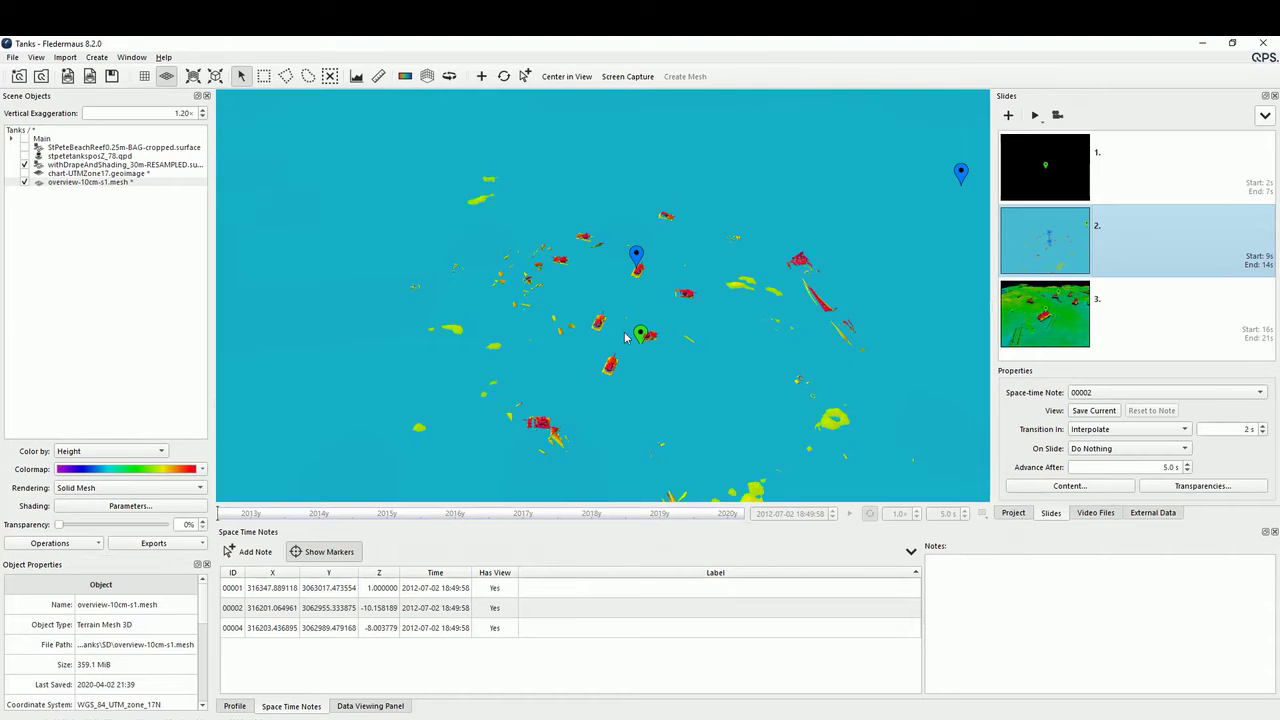
left_click(1184, 318)
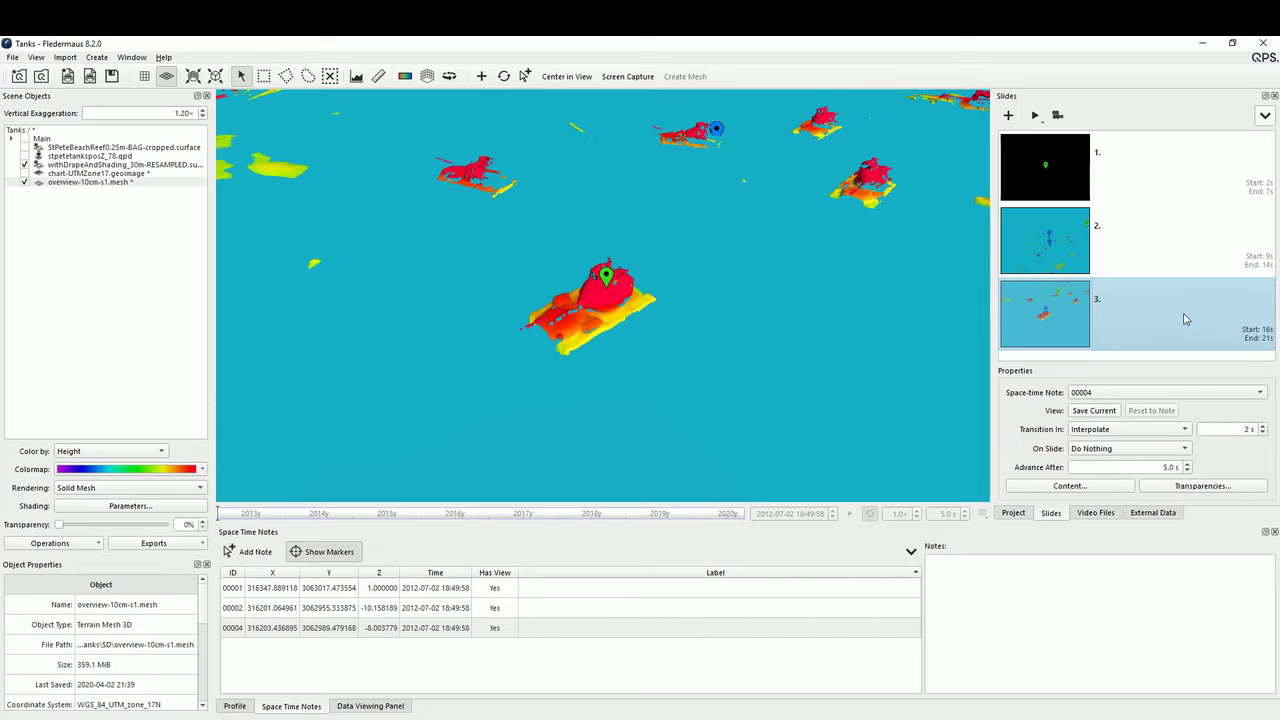
left_click(1036, 116)
left_click(1050, 138)
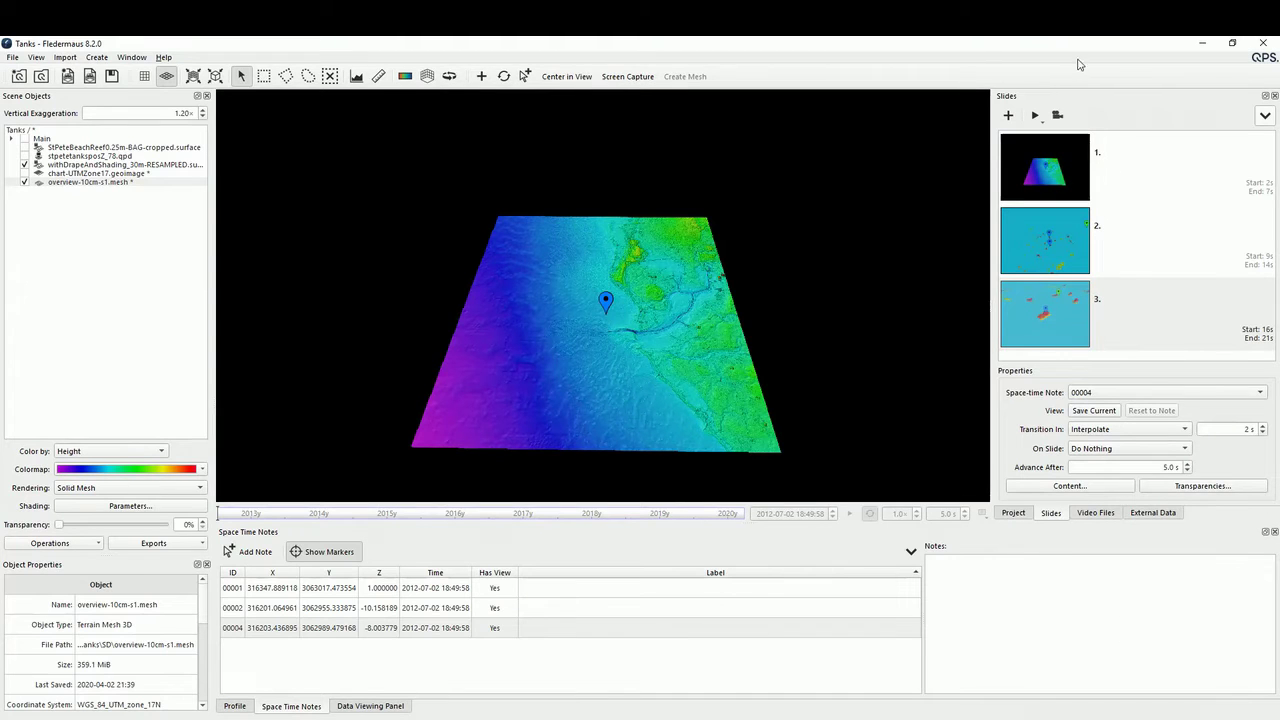
Give slide 1 Title and Subtitle content reading "St Pete Beach Reef" and "Sonic 2024 operated in UHR (700kHz) mode"
left_click(1047, 174)
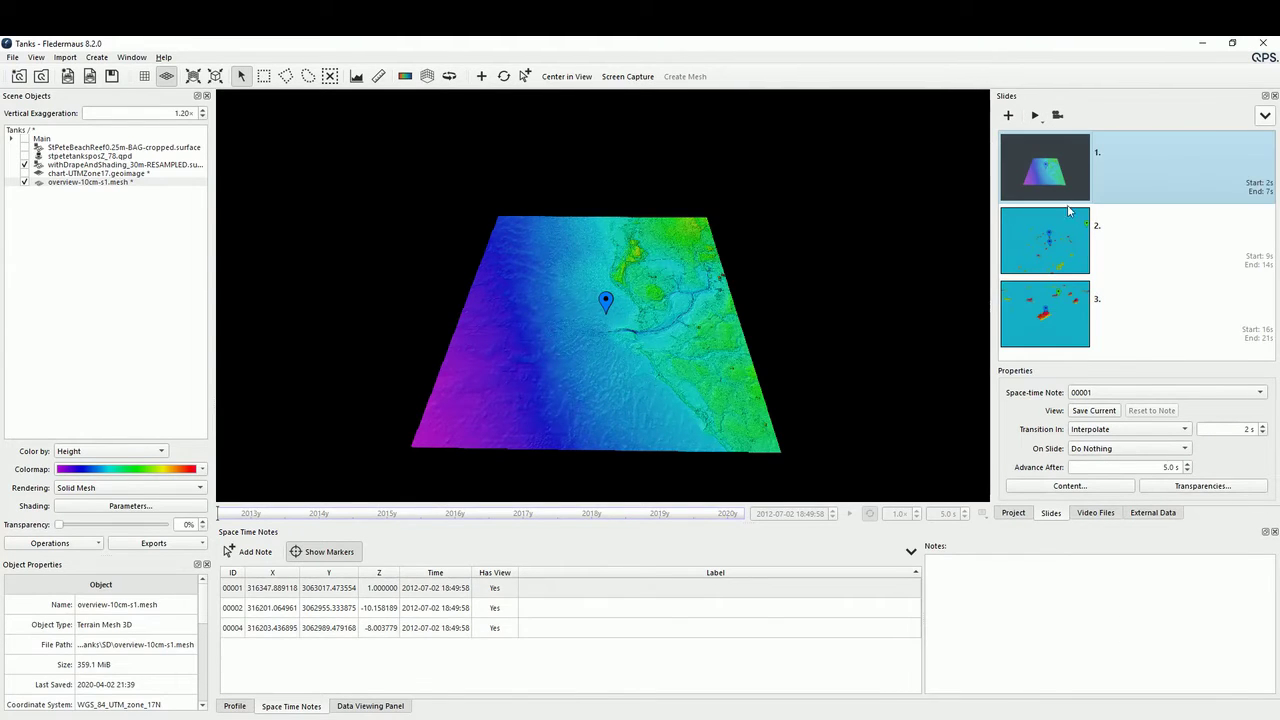
left_click(1068, 486)
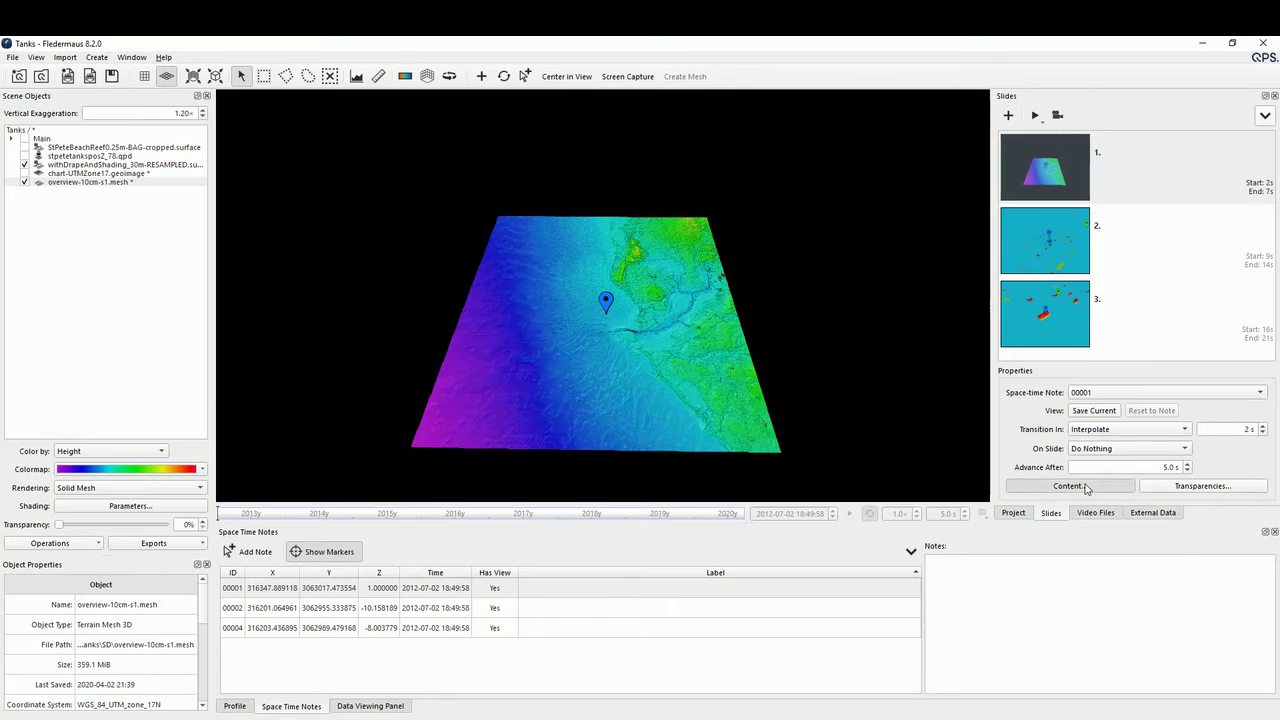
left_click(880, 136)
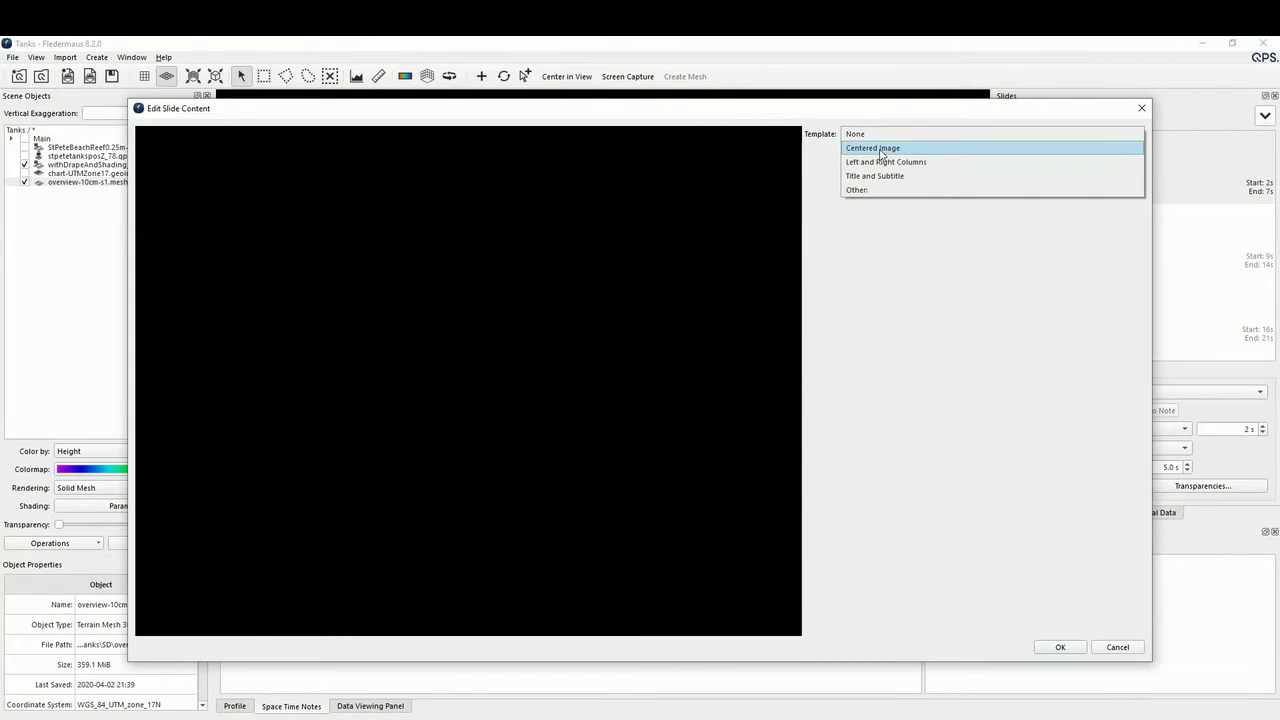
left_click(884, 176)
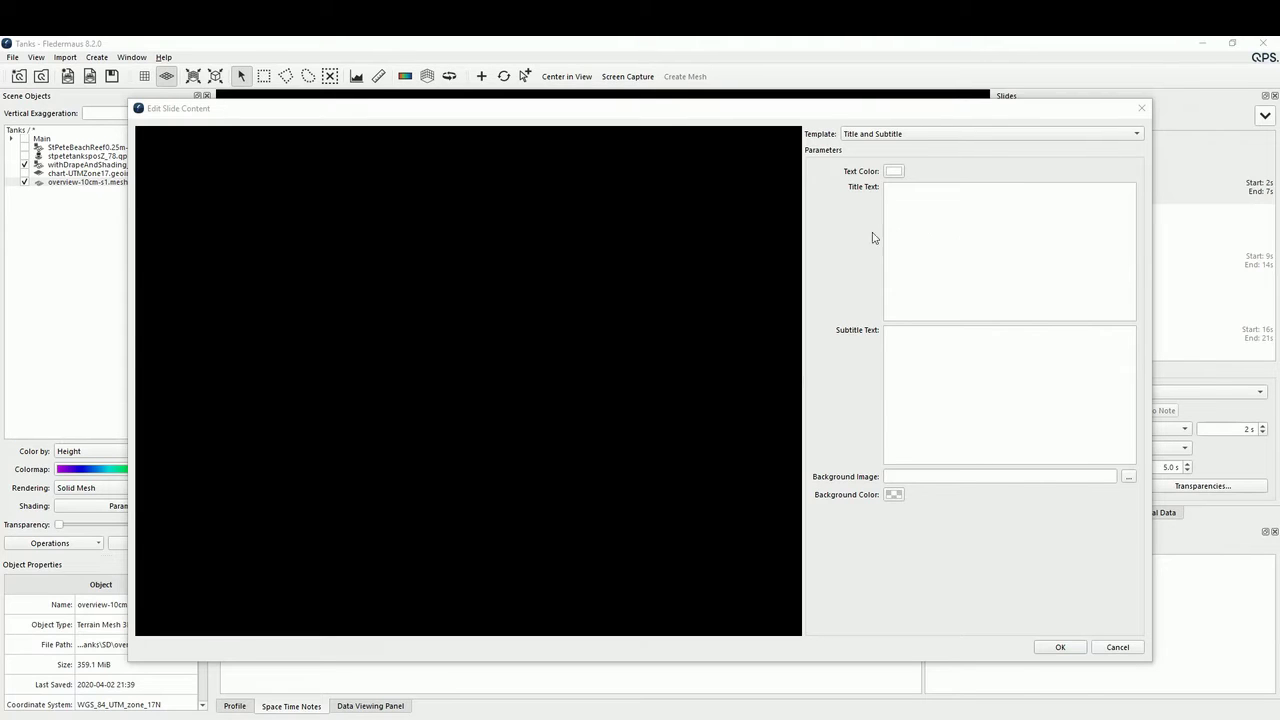
left_click(928, 238)
type("St Pete Beach Reef")
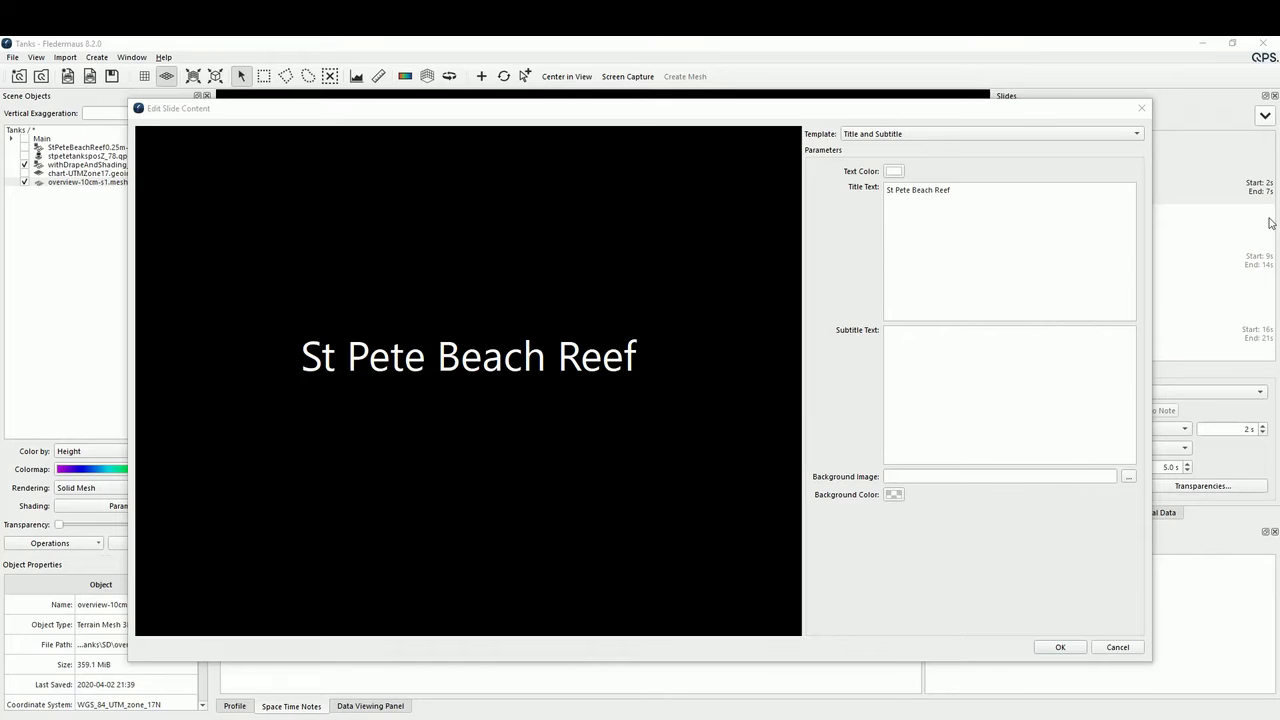
left_click(983, 363)
type("Sonic 2024 operated in UHR (700kHz) mode")
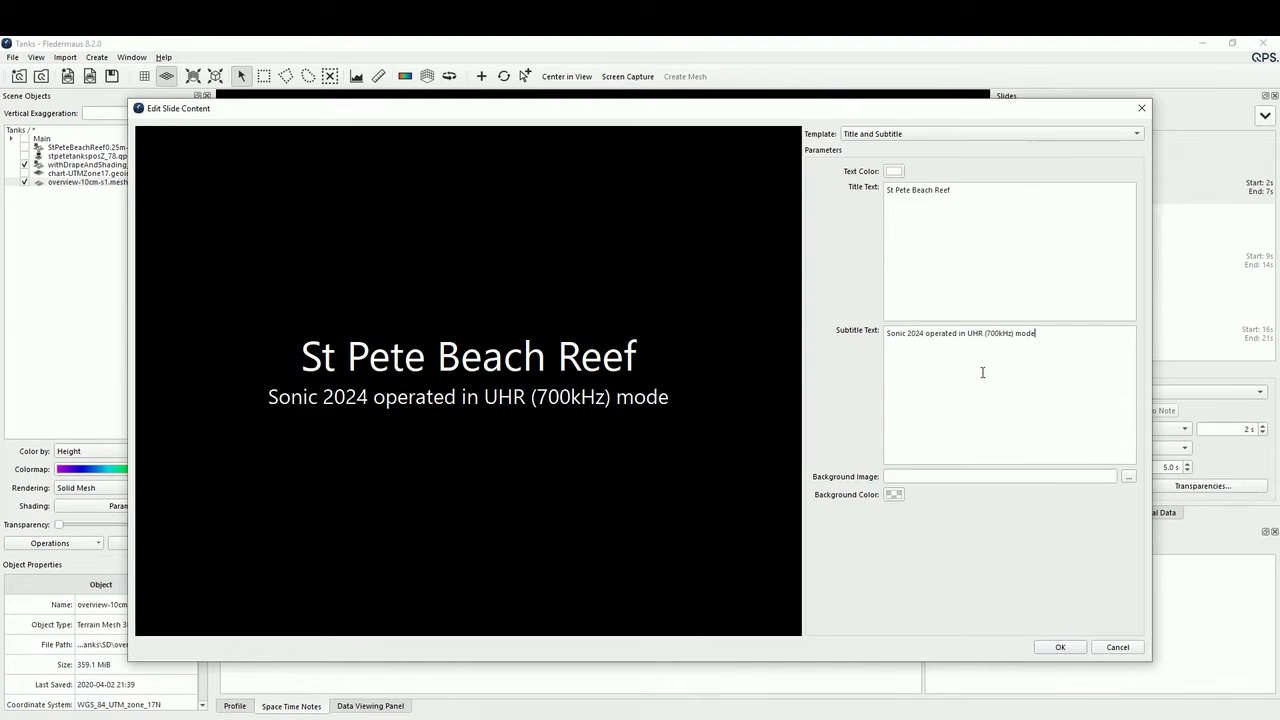
left_click(1060, 647)
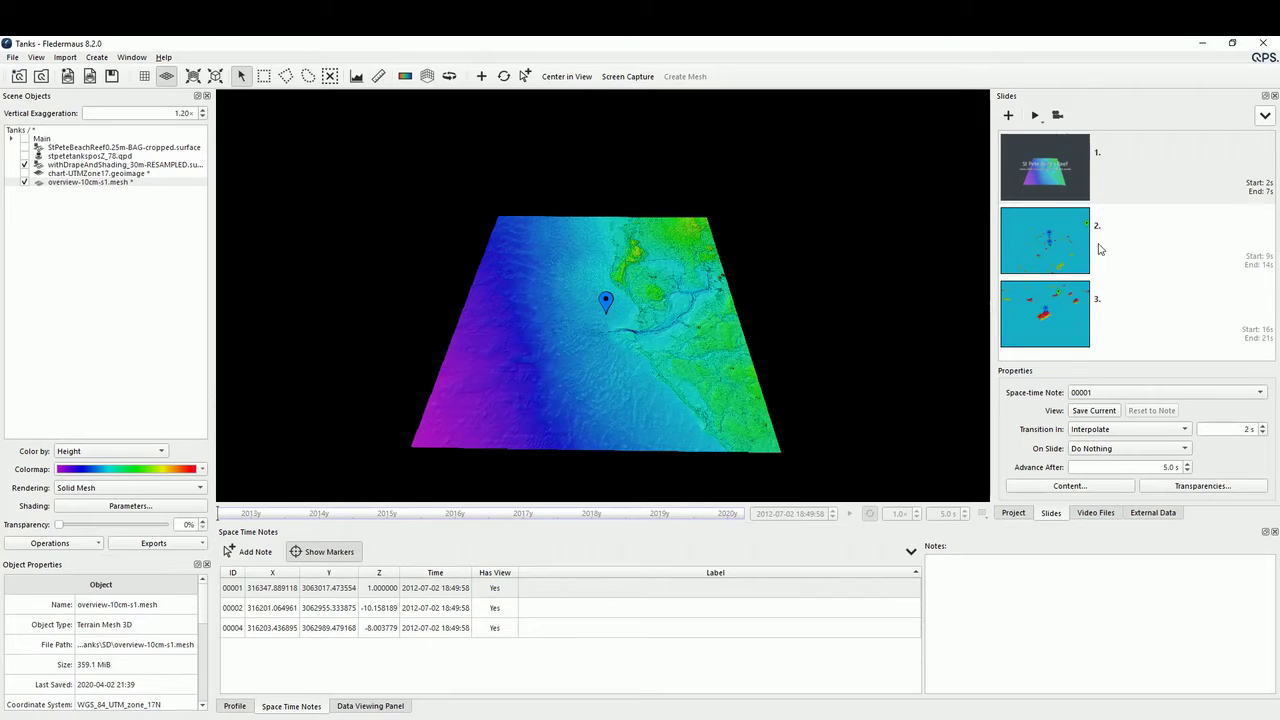
Set slide 2's transition time to 8 s and play the presentation from slide 1
left_click(1101, 250)
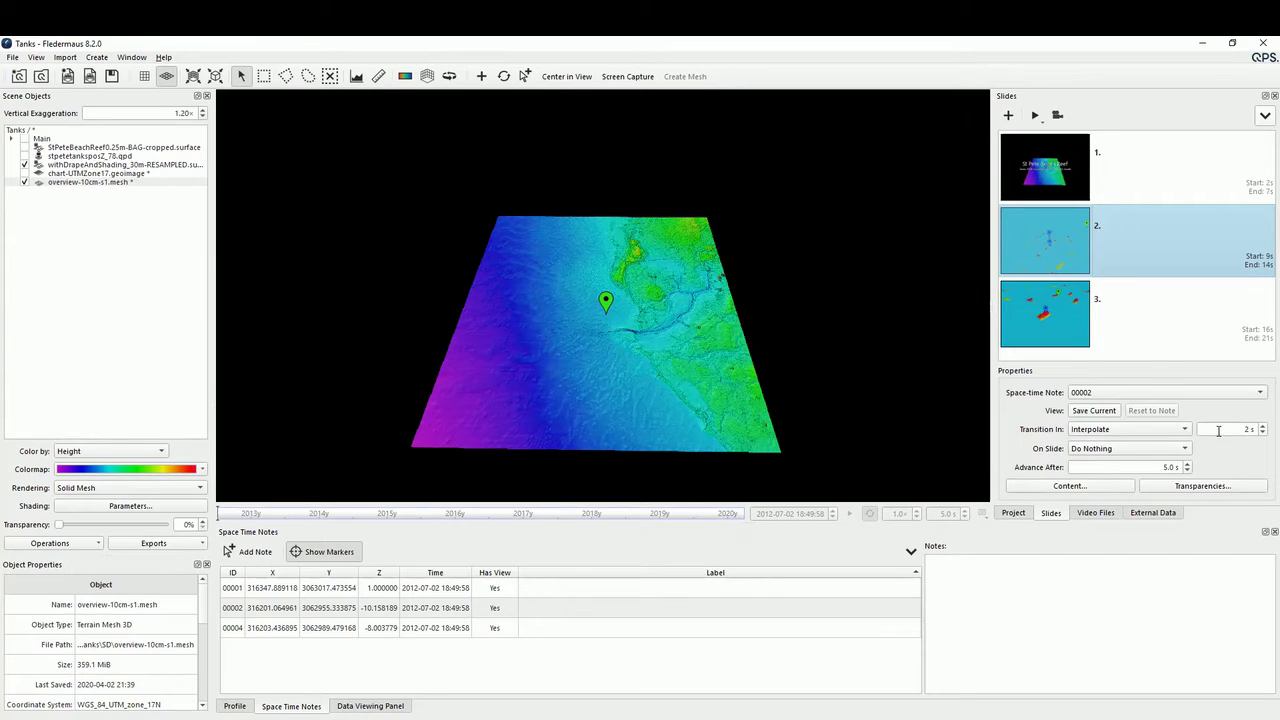
double_click(1249, 429)
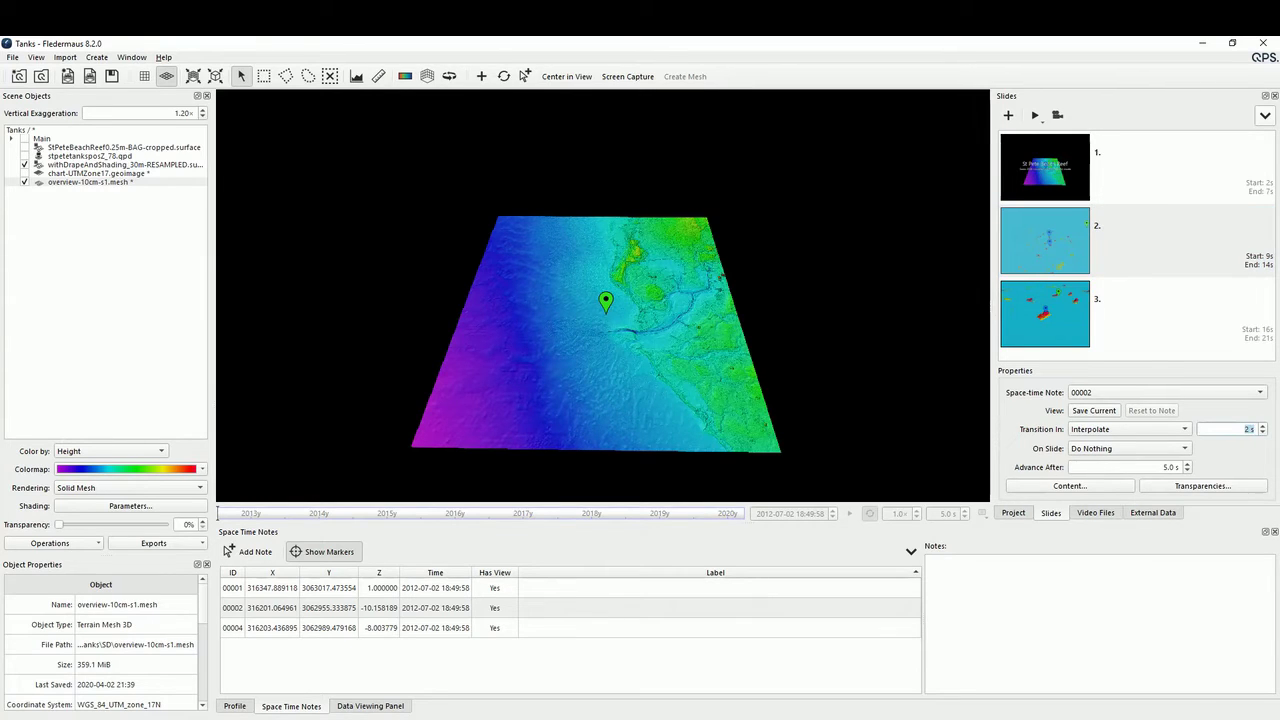
type("8")
left_click(1108, 186)
left_click(1035, 115)
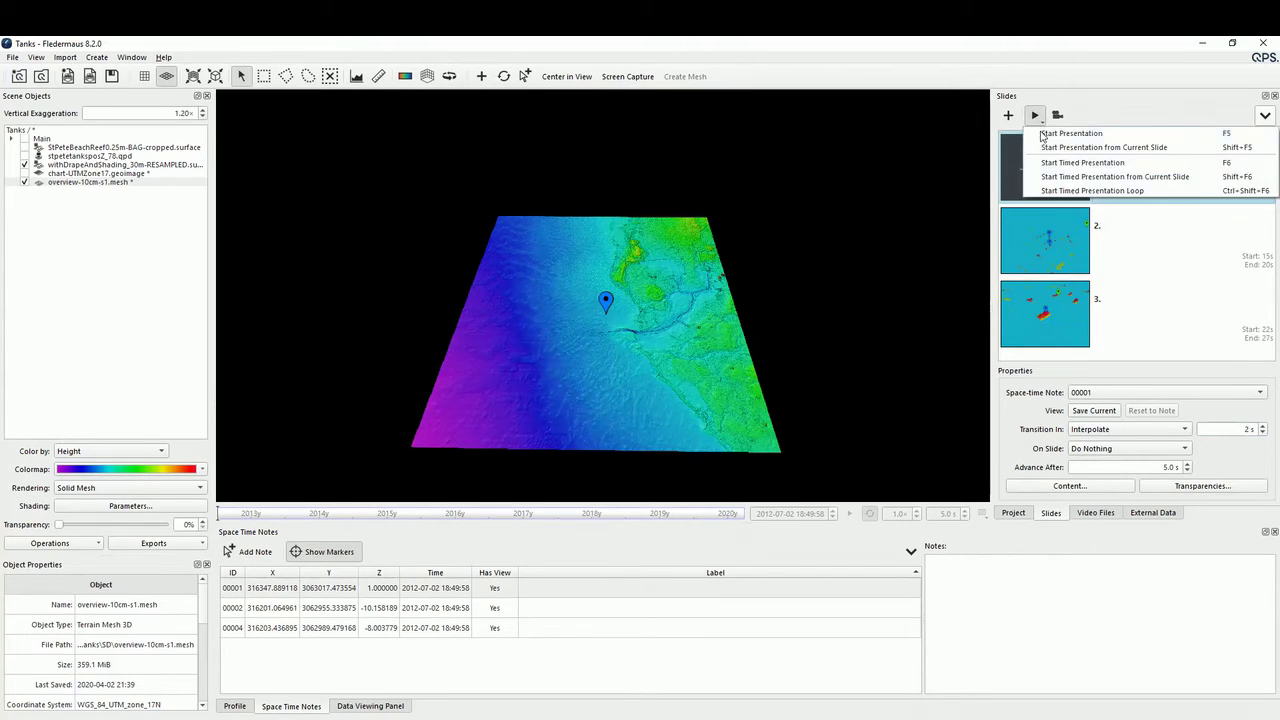
left_click(1044, 135)
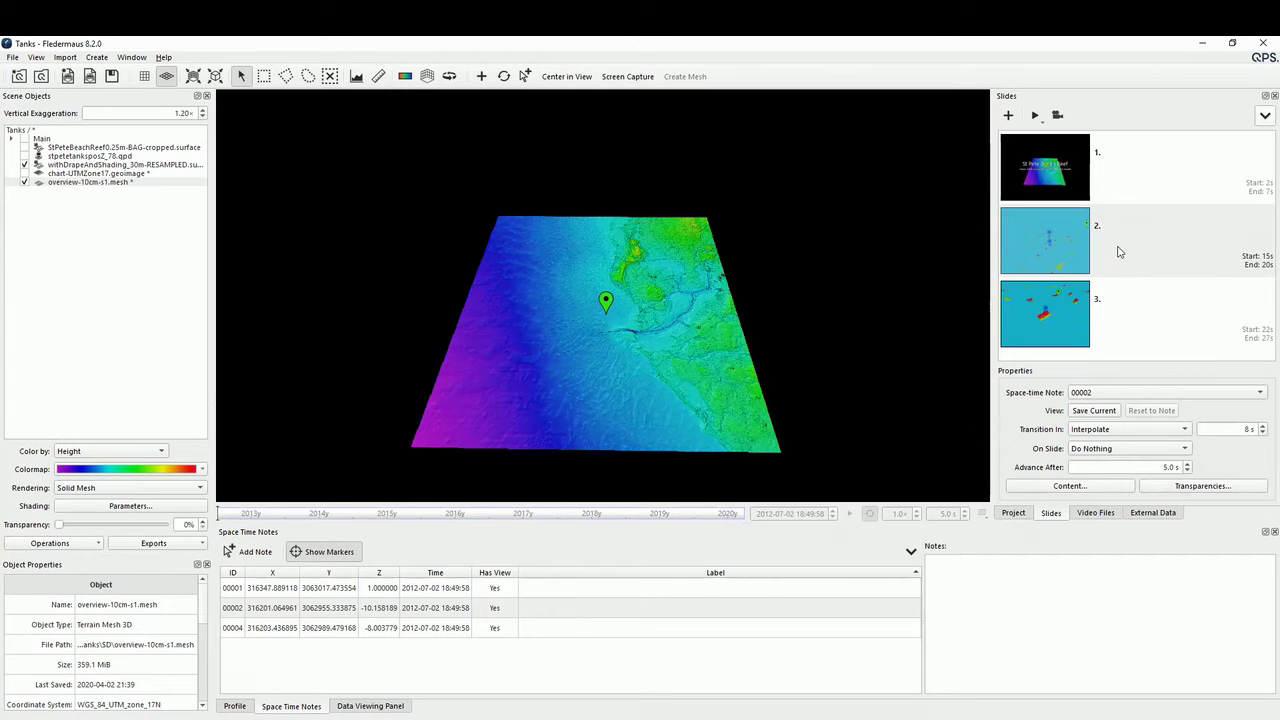
Add a transparency override of 100% for the withDrapeAndShading_30m-RESAMPLED surface to slide 2
left_click(1217, 487)
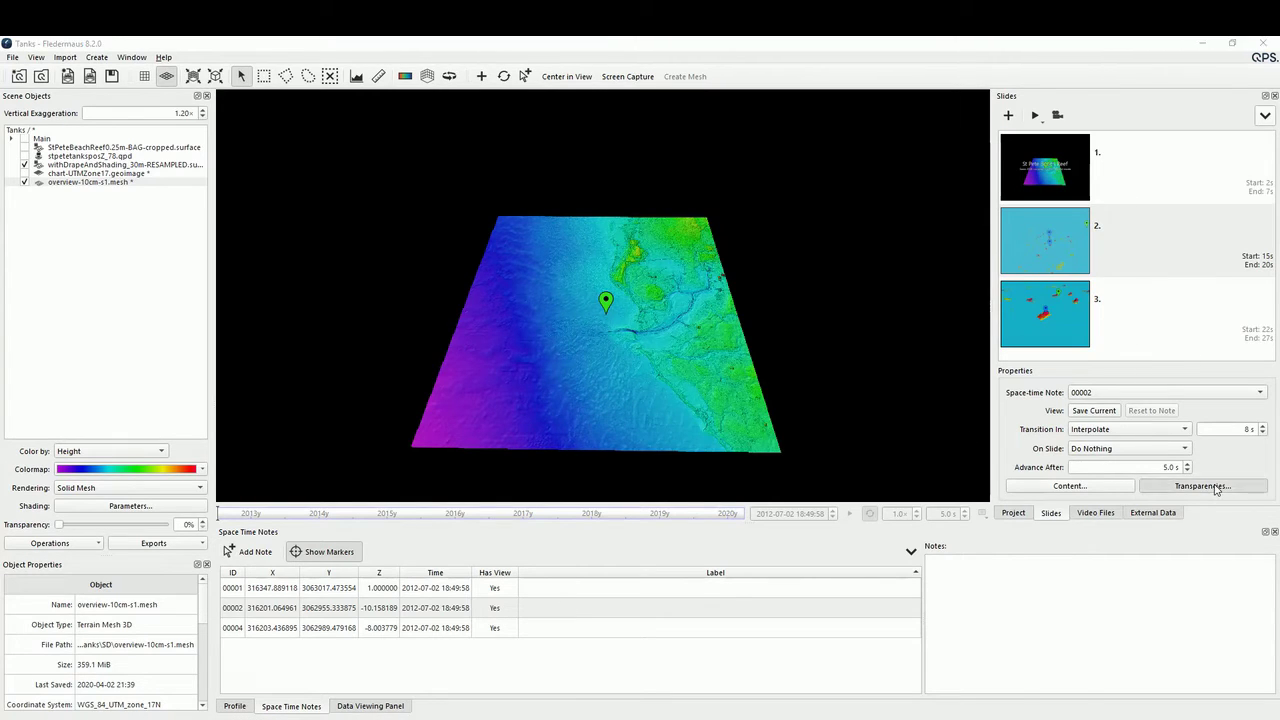
left_click(648, 451)
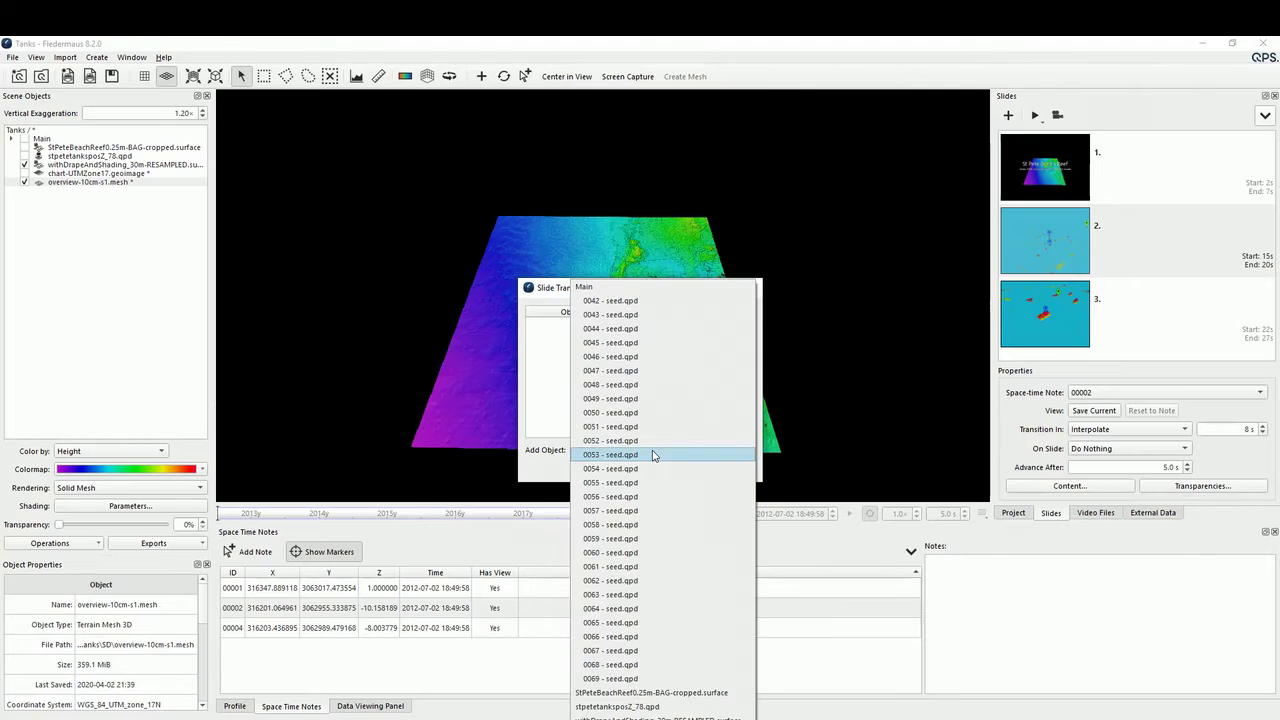
left_click(656, 716)
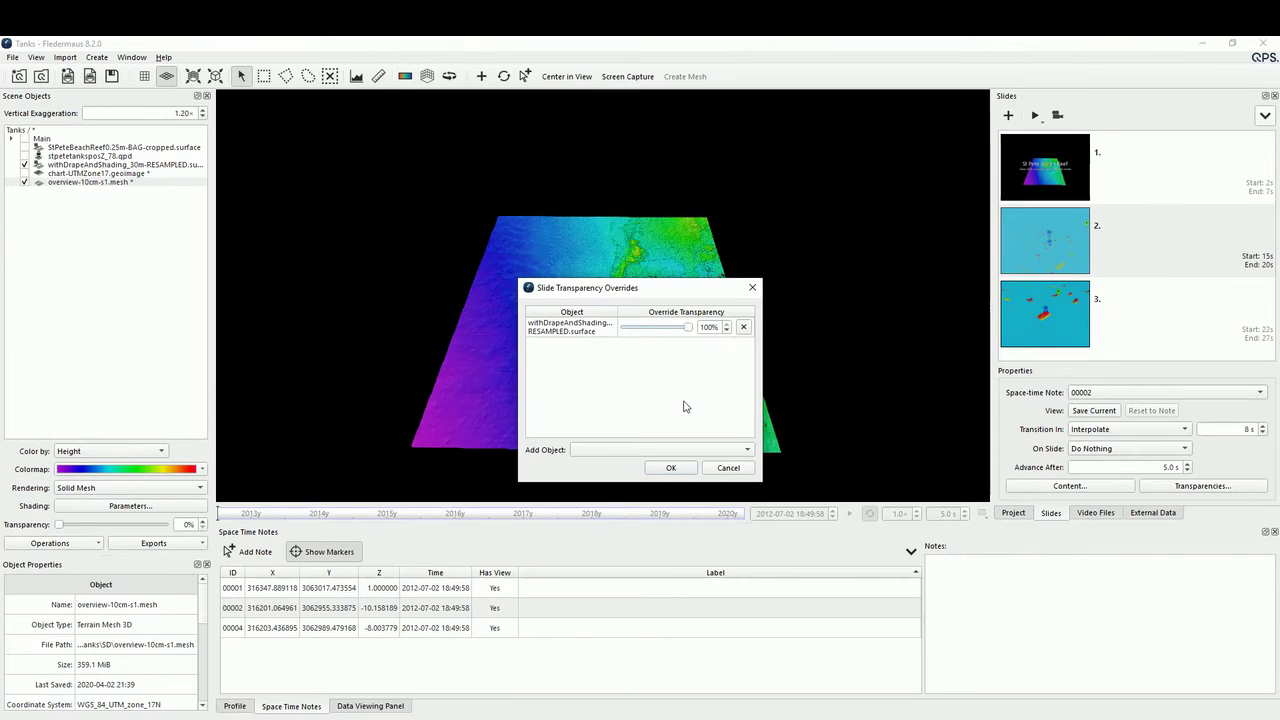
left_click(671, 468)
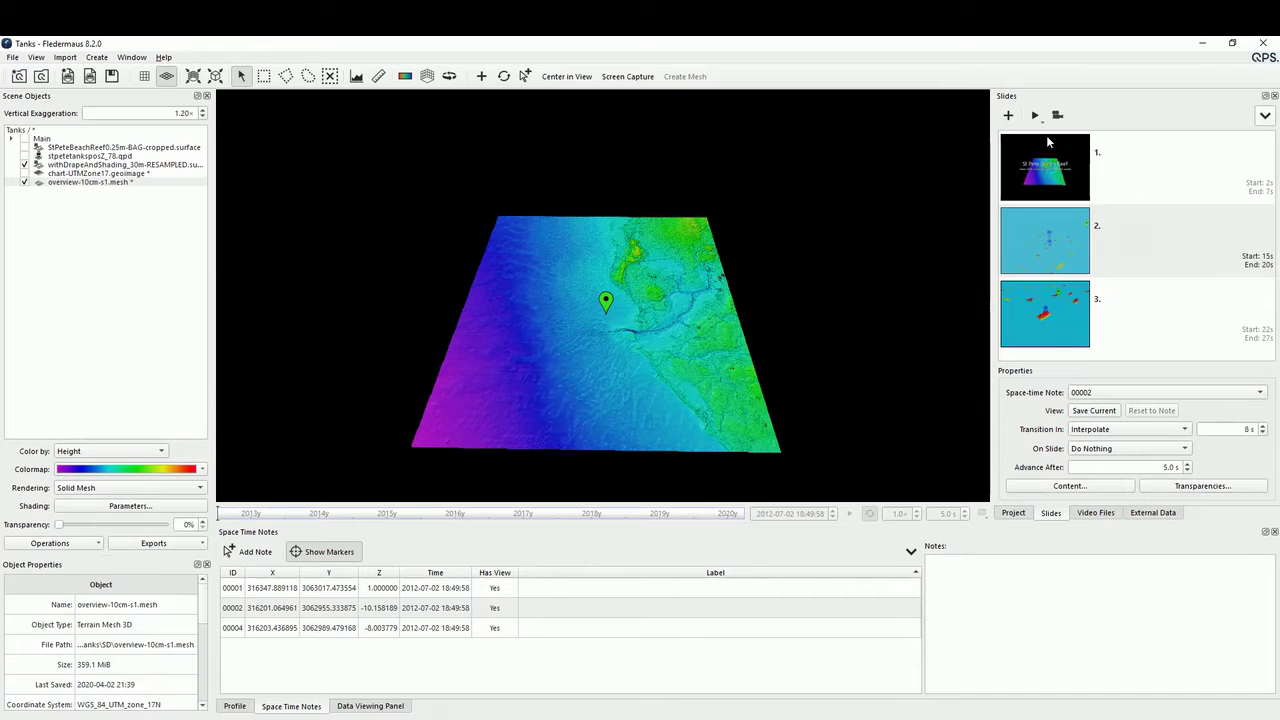
Play the presentation from slide 1 to check the surface transparency on slide 2, and exit it
left_click(1048, 143)
left_click(1035, 115)
left_click(1040, 134)
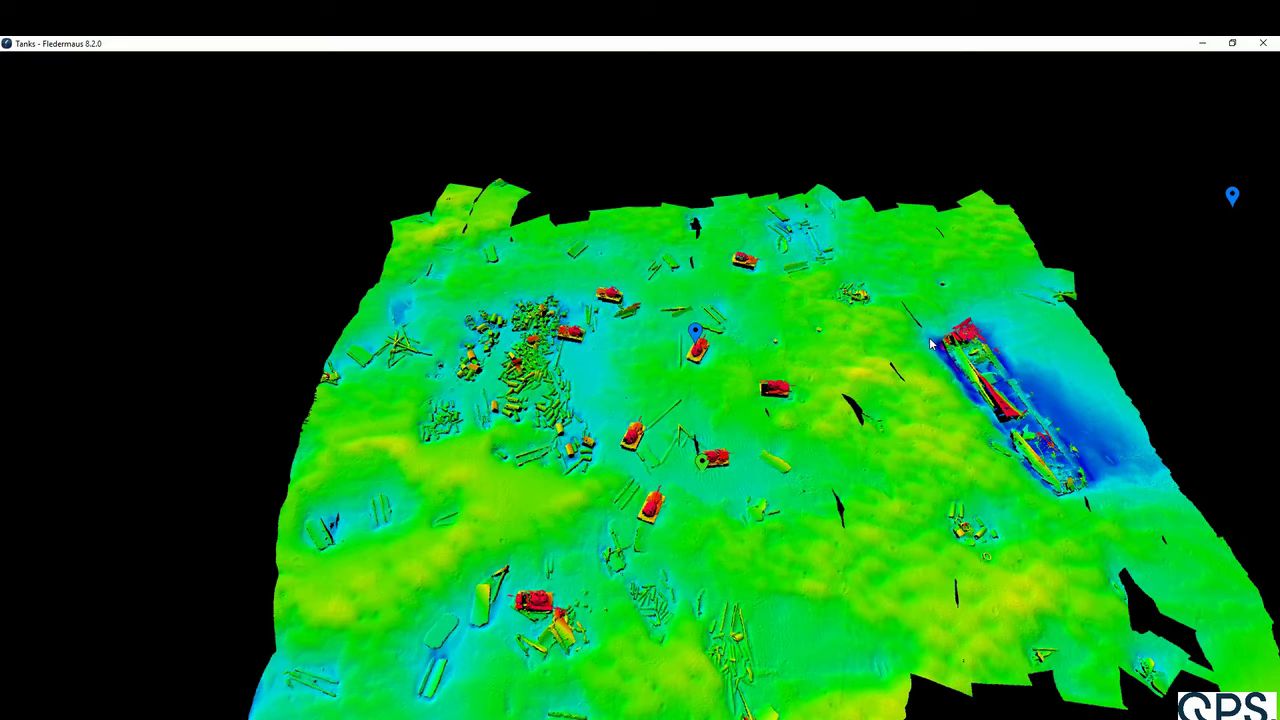
key("Escape")
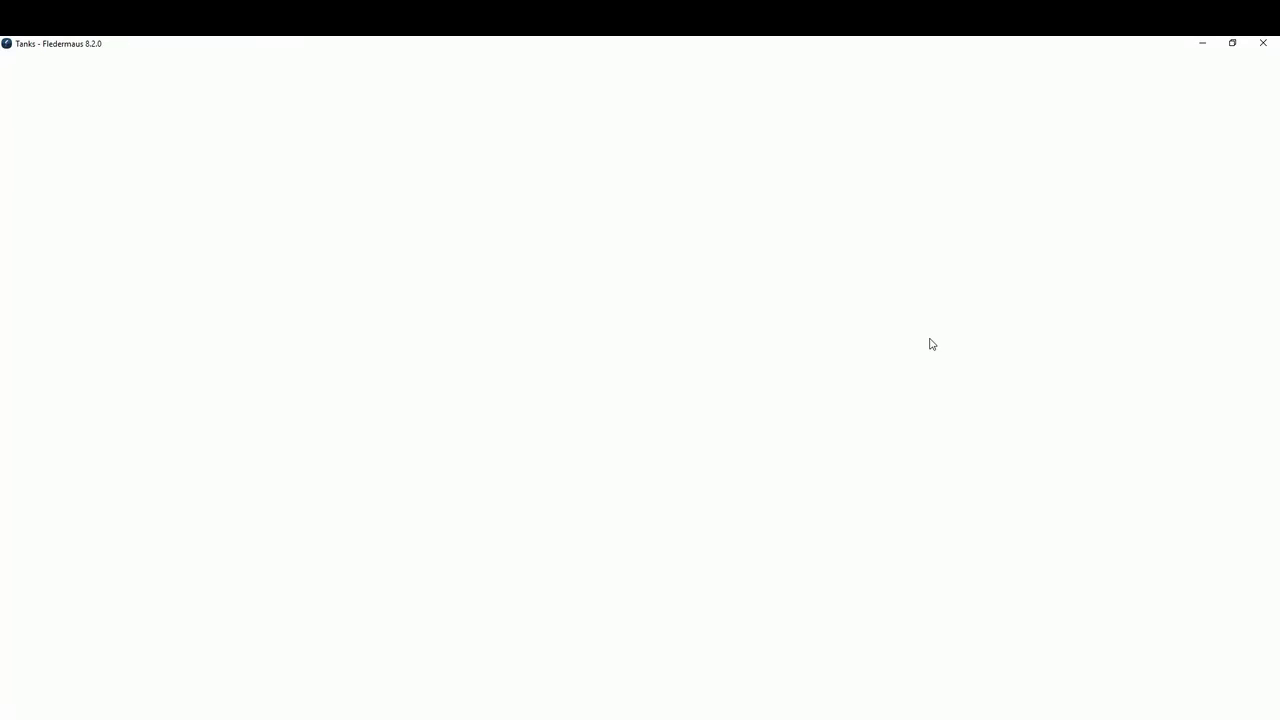
Set slide 3's transition time to 4 s and its on-slide behaviour to Orbit at CW Slow
left_click(1145, 332)
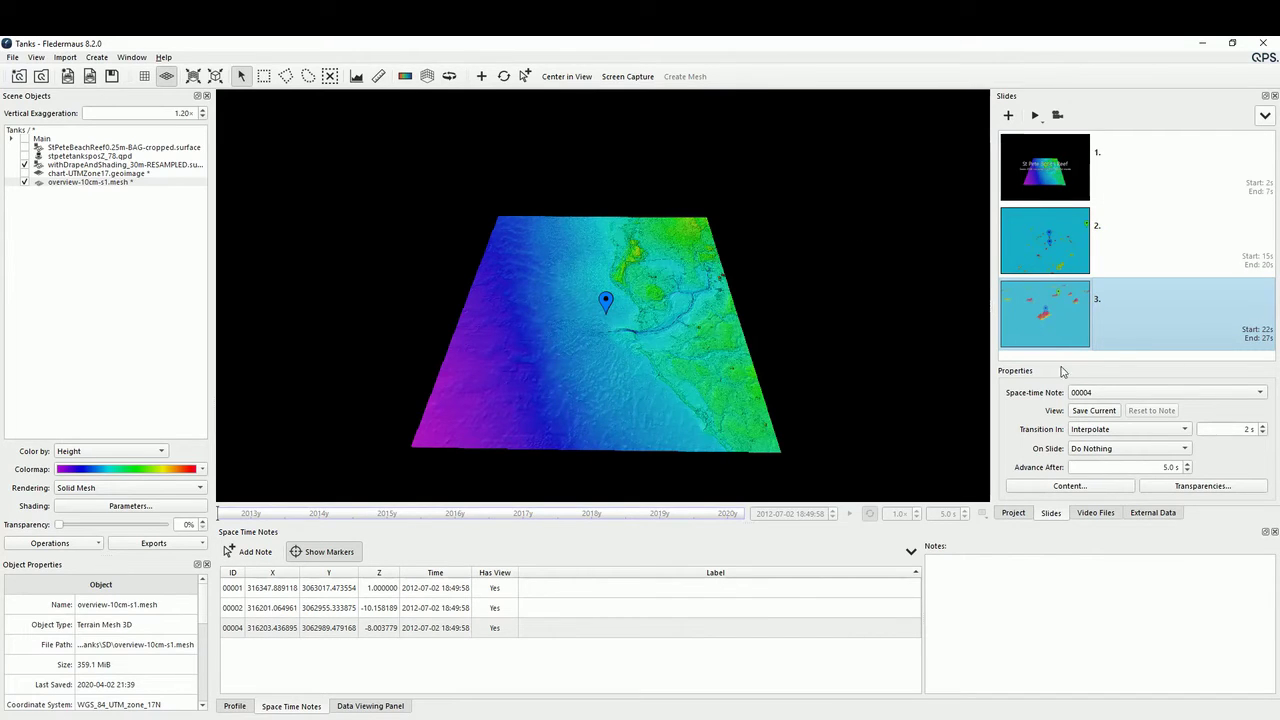
left_click(1247, 429)
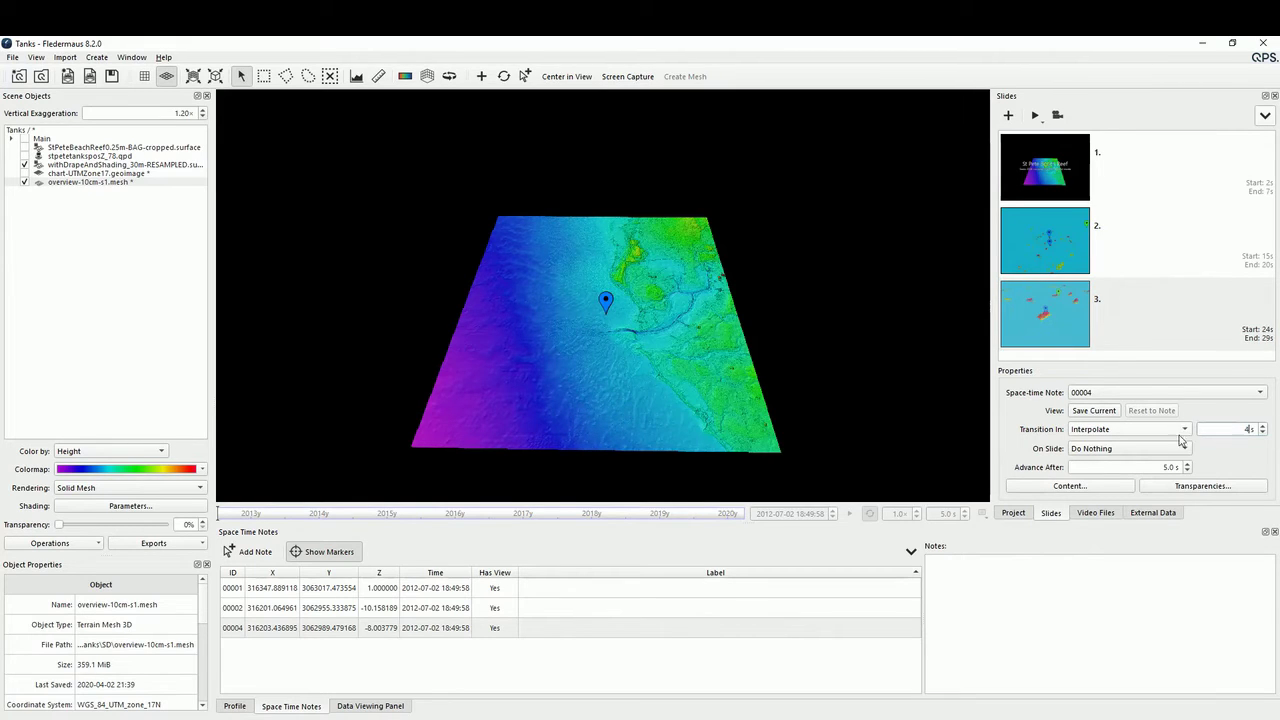
left_click(1091, 454)
left_click(1090, 464)
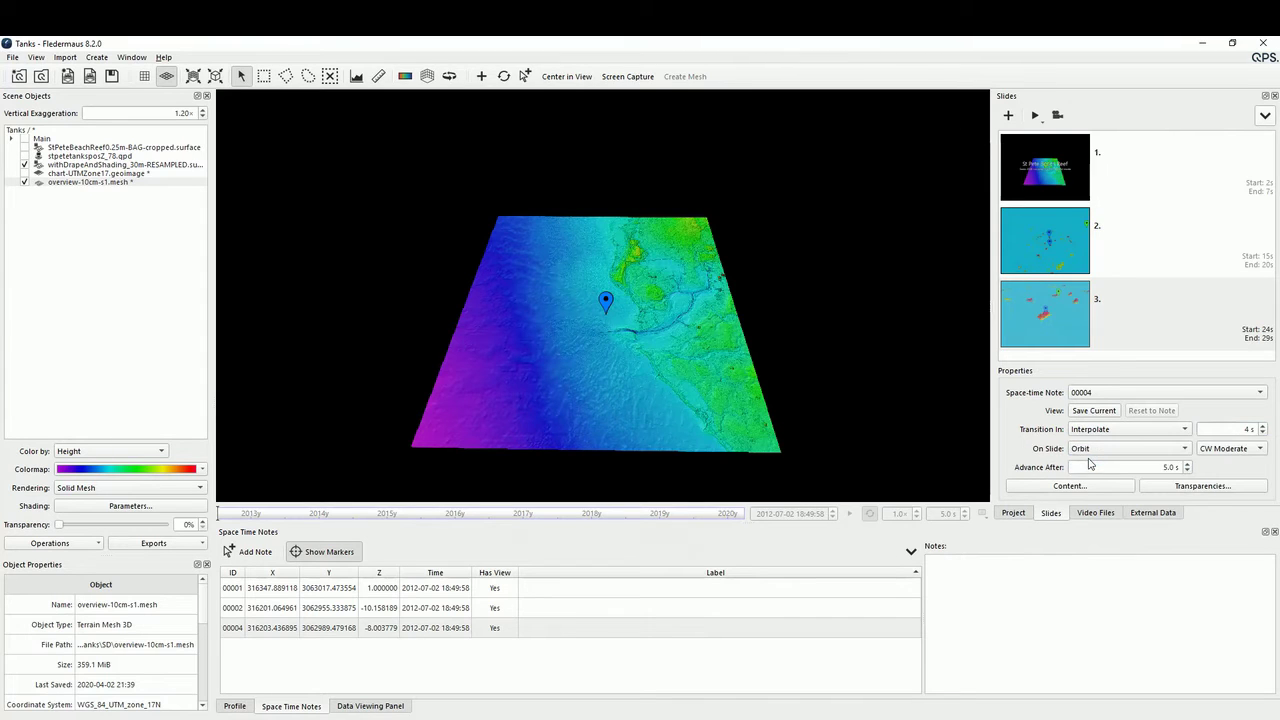
left_click(1242, 452)
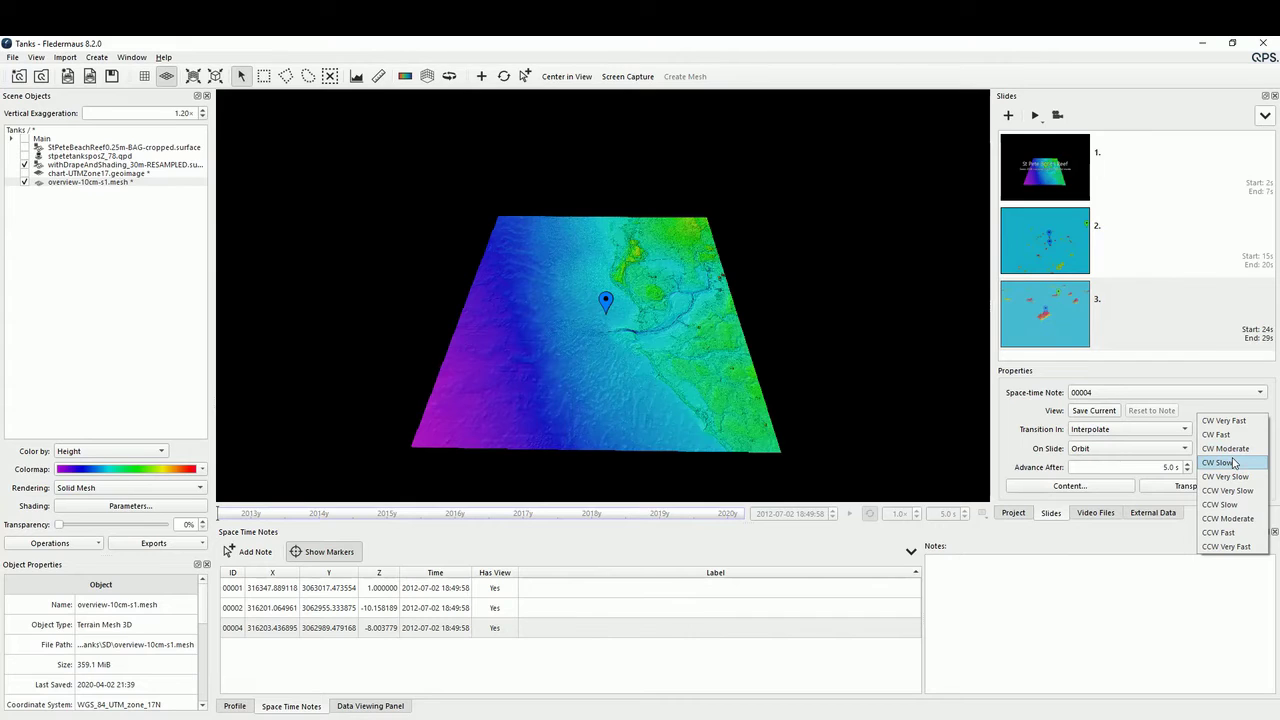
left_click(1235, 463)
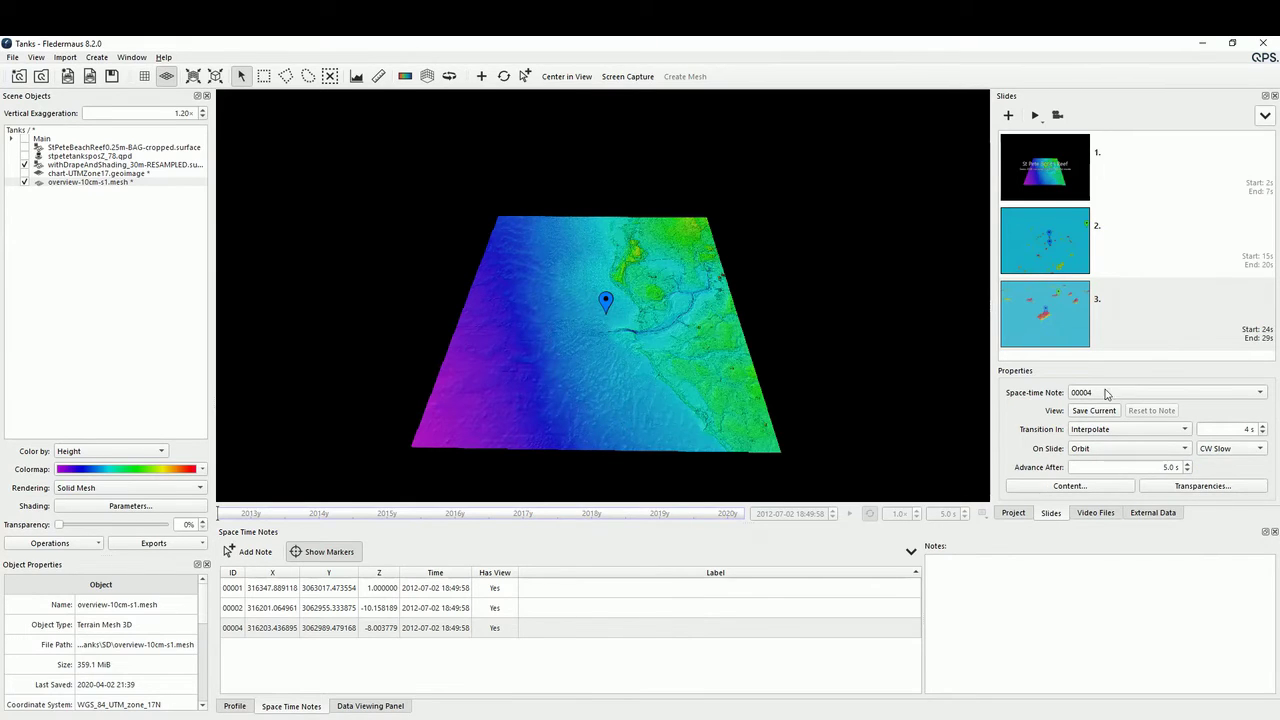
Play the presentation through to slide 3's orbit around the tank and exit it
left_click(1051, 121)
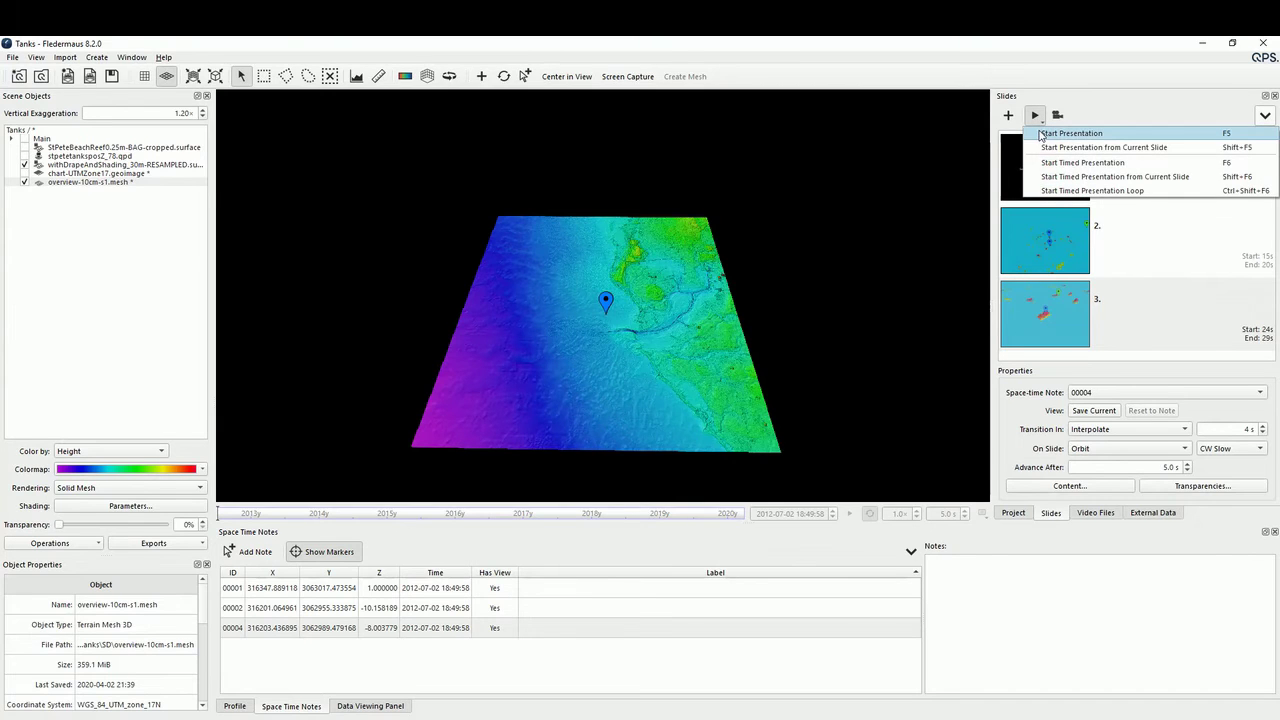
left_click(1041, 134)
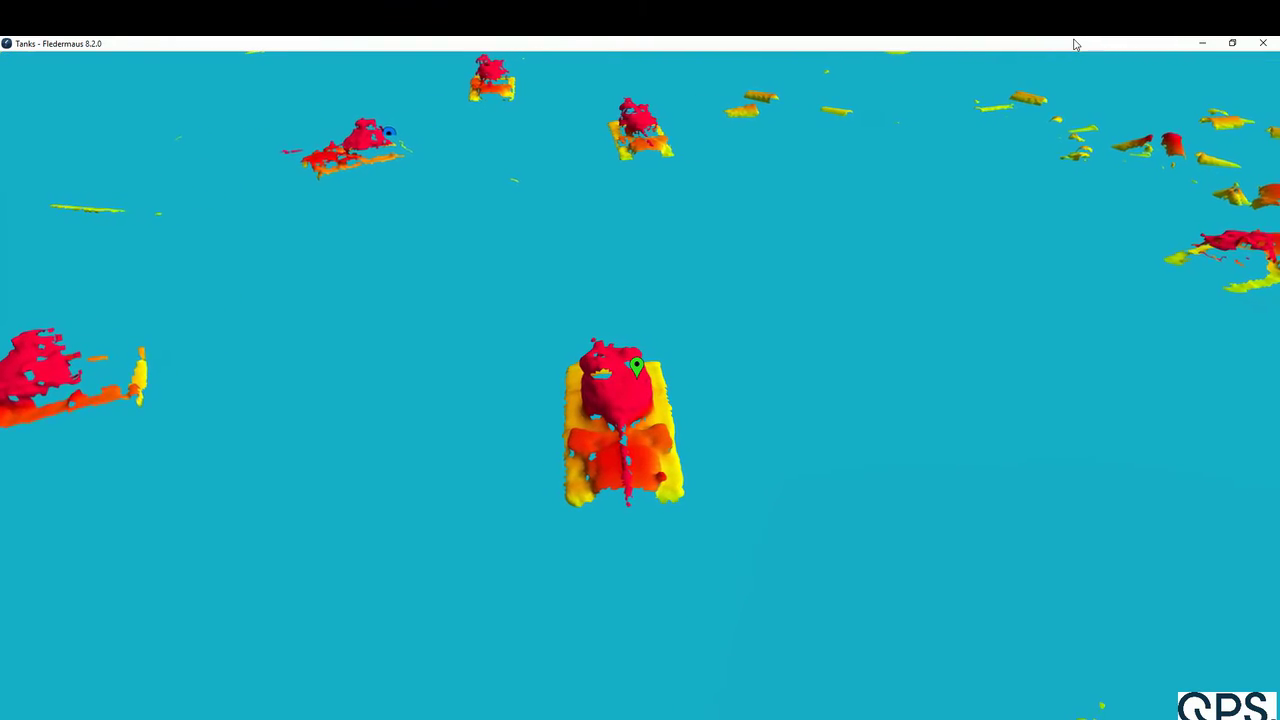
key("Escape")
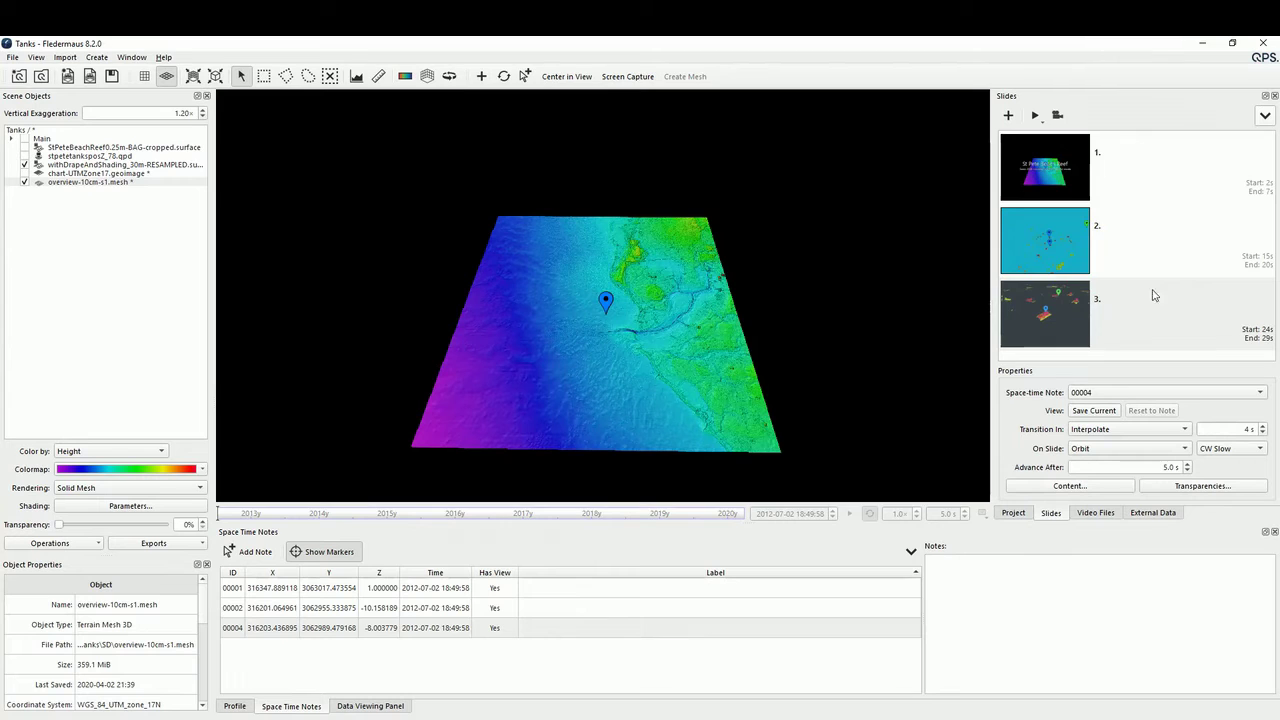
Add a 100% transparency override for the withDrapeAndShading_30m-RESAMPLED surface to slide 3
left_click(1202, 486)
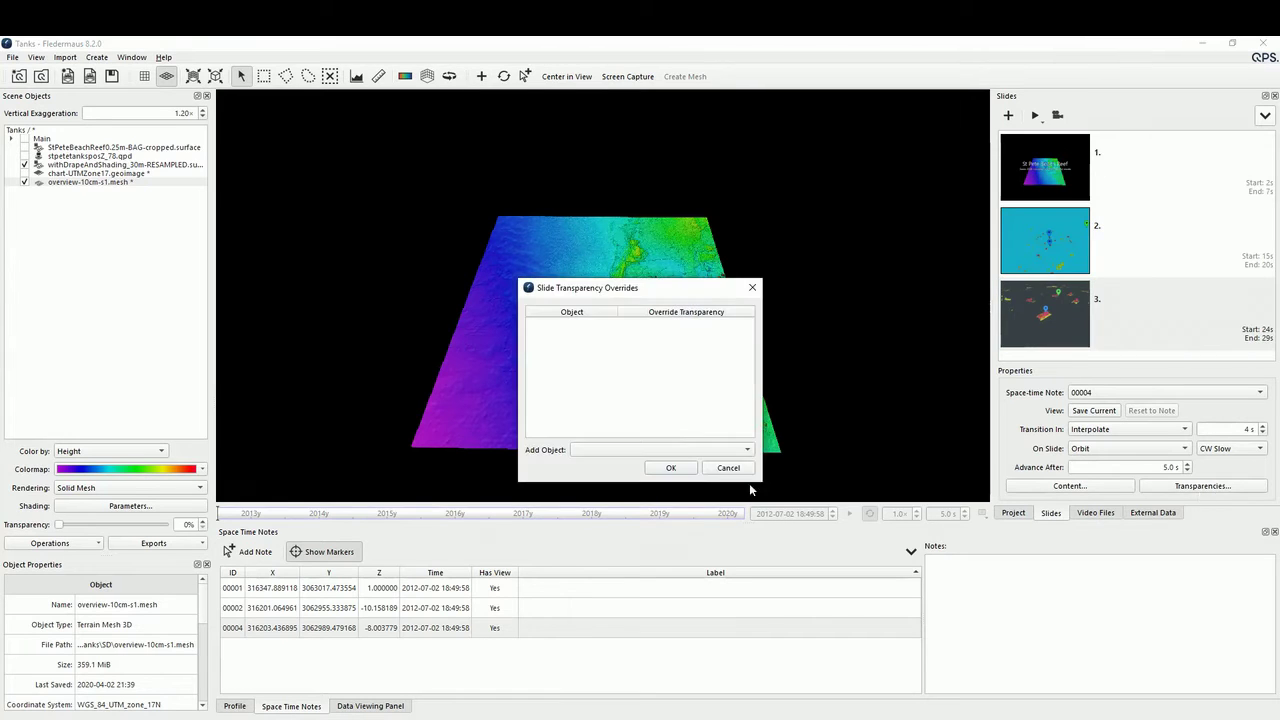
left_click(633, 450)
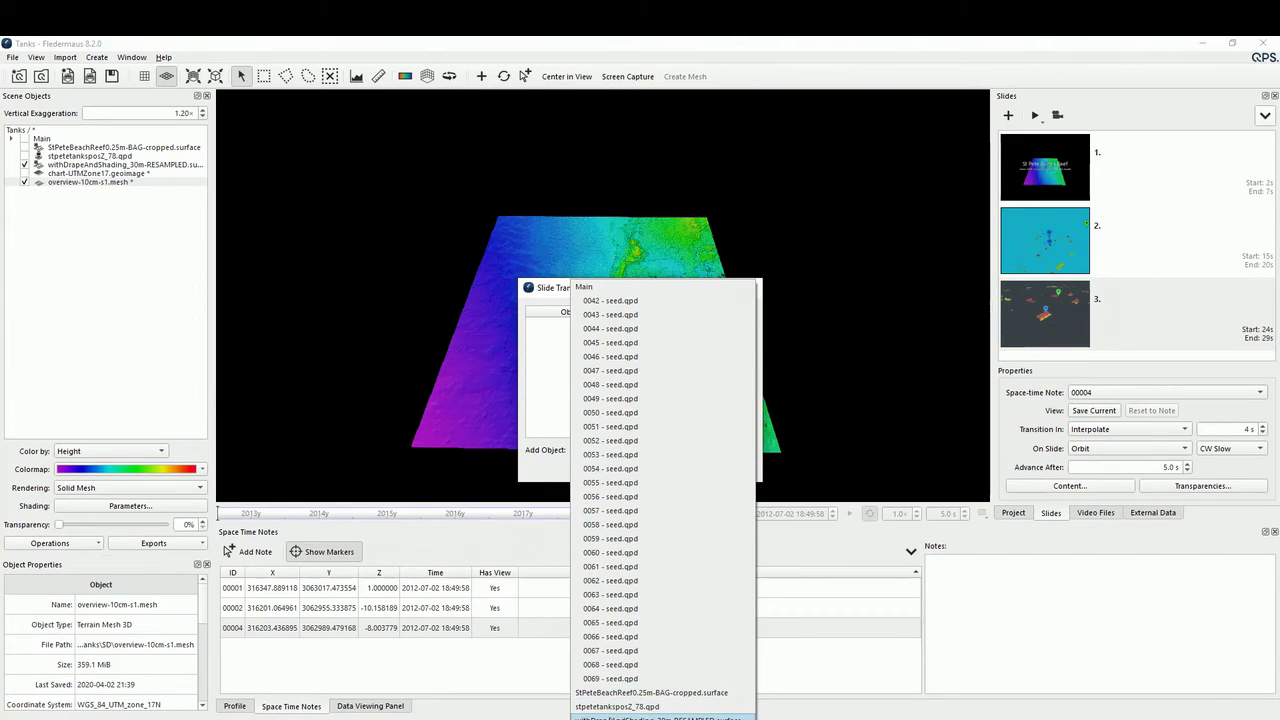
left_click(650, 717)
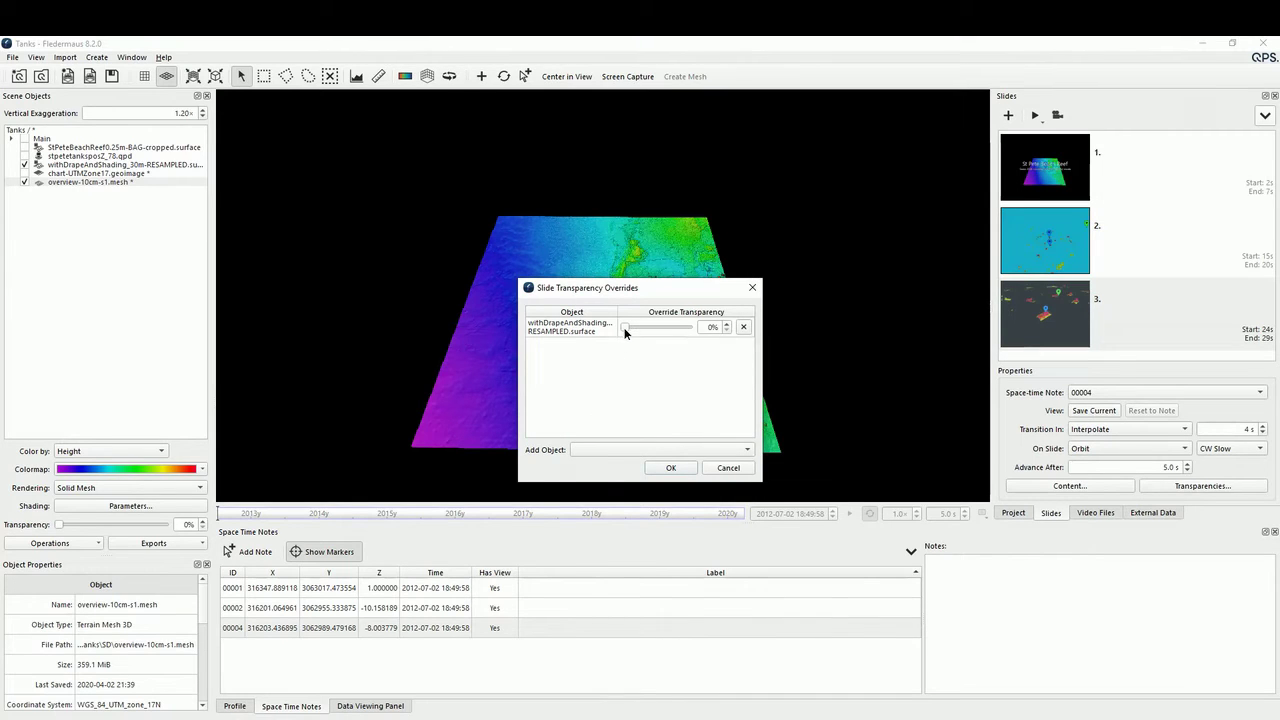
left_click_drag(625, 330, 741, 342)
left_click(693, 469)
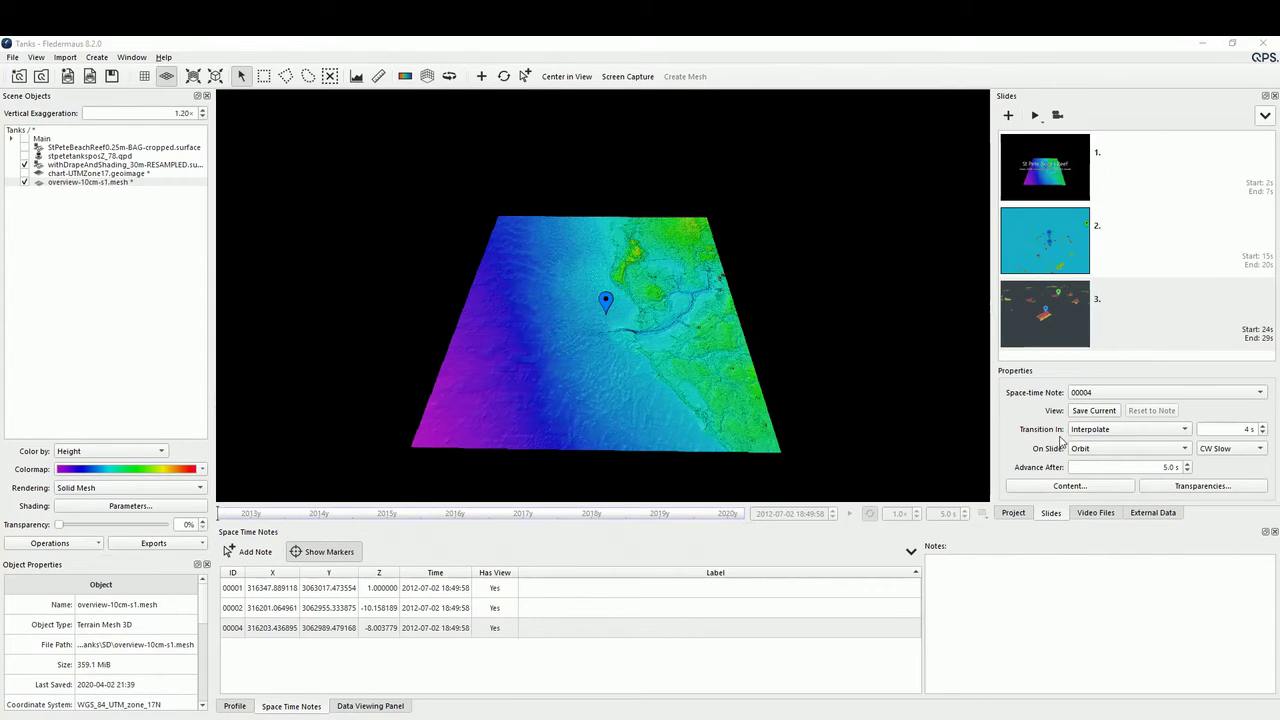
Duplicate slide 3 and check the transparency overrides of the copy
left_click(1103, 335)
right_click(1103, 335)
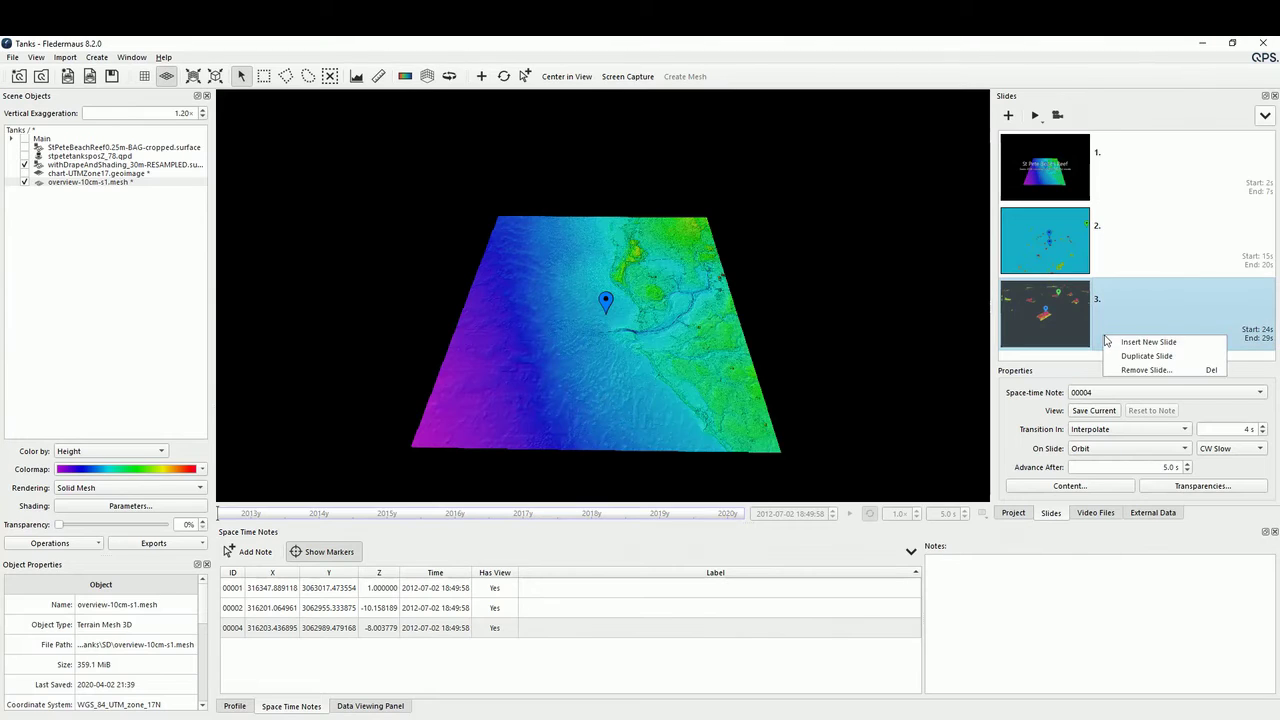
left_click(1140, 356)
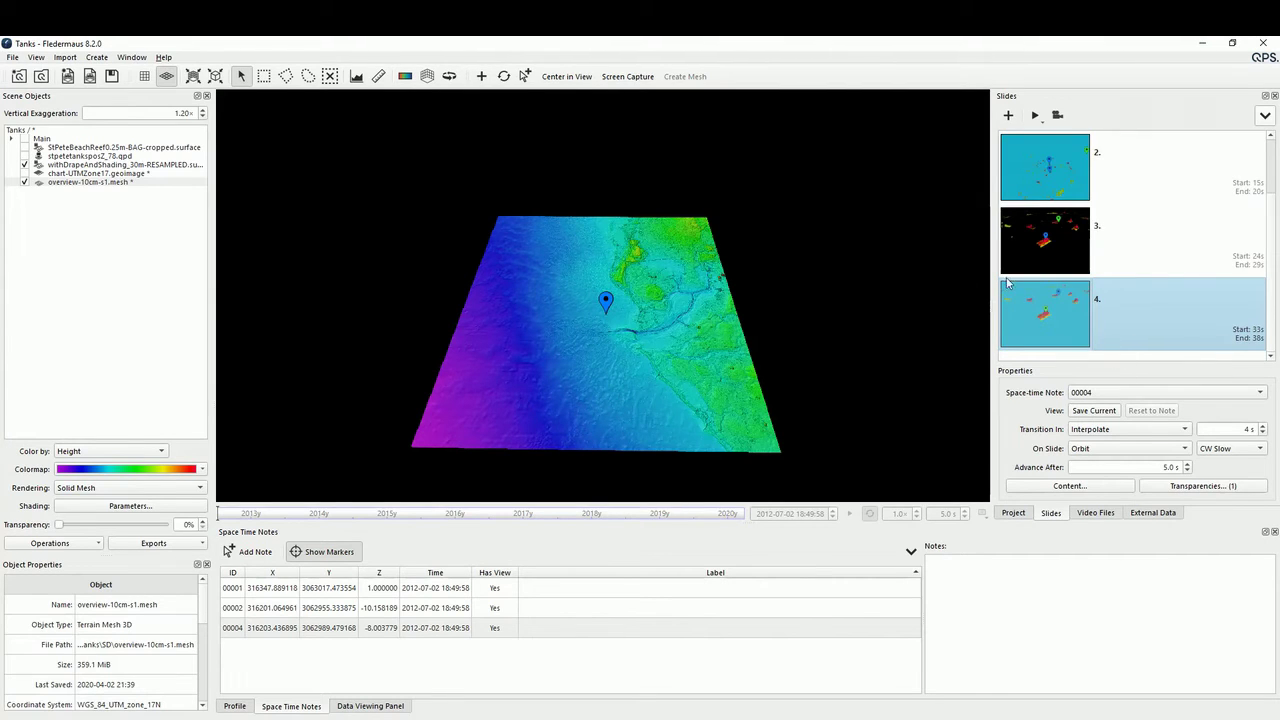
left_click(1157, 483)
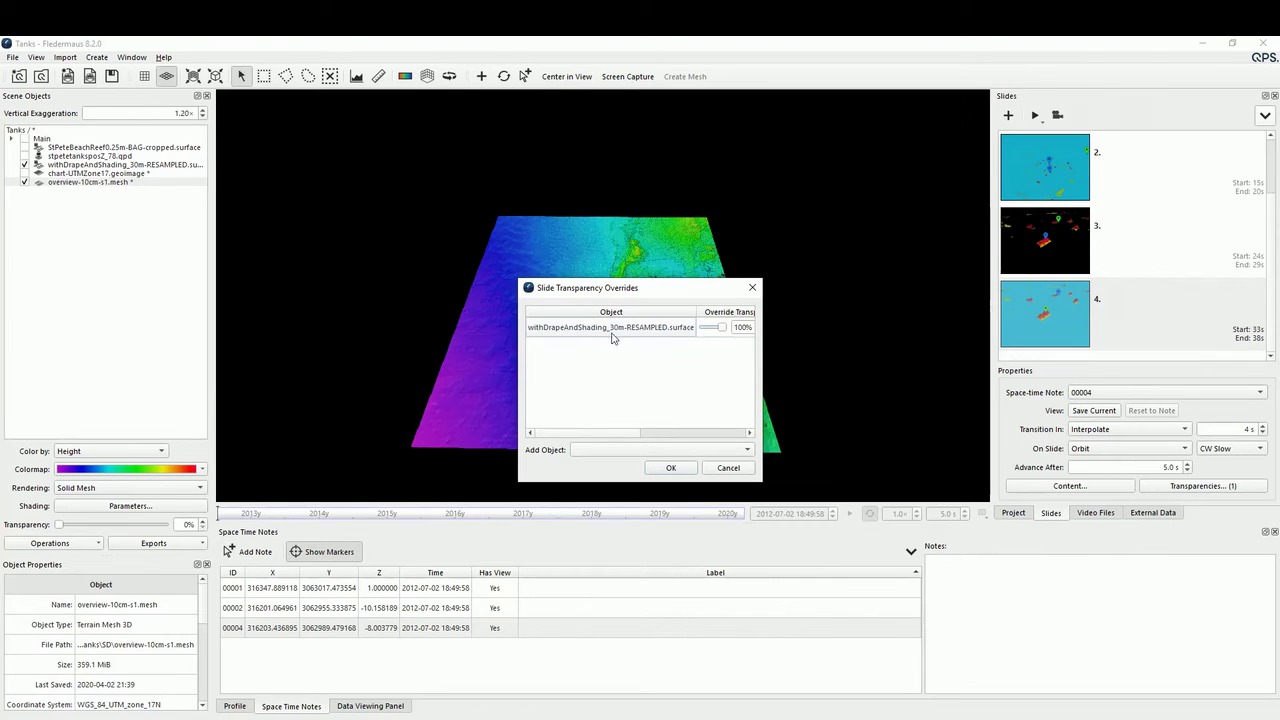
left_click(671, 467)
Give slide 4 Centered Image content using COUSTEAL DIVERS.jpeg and play the presentation from the start
left_click(1134, 246)
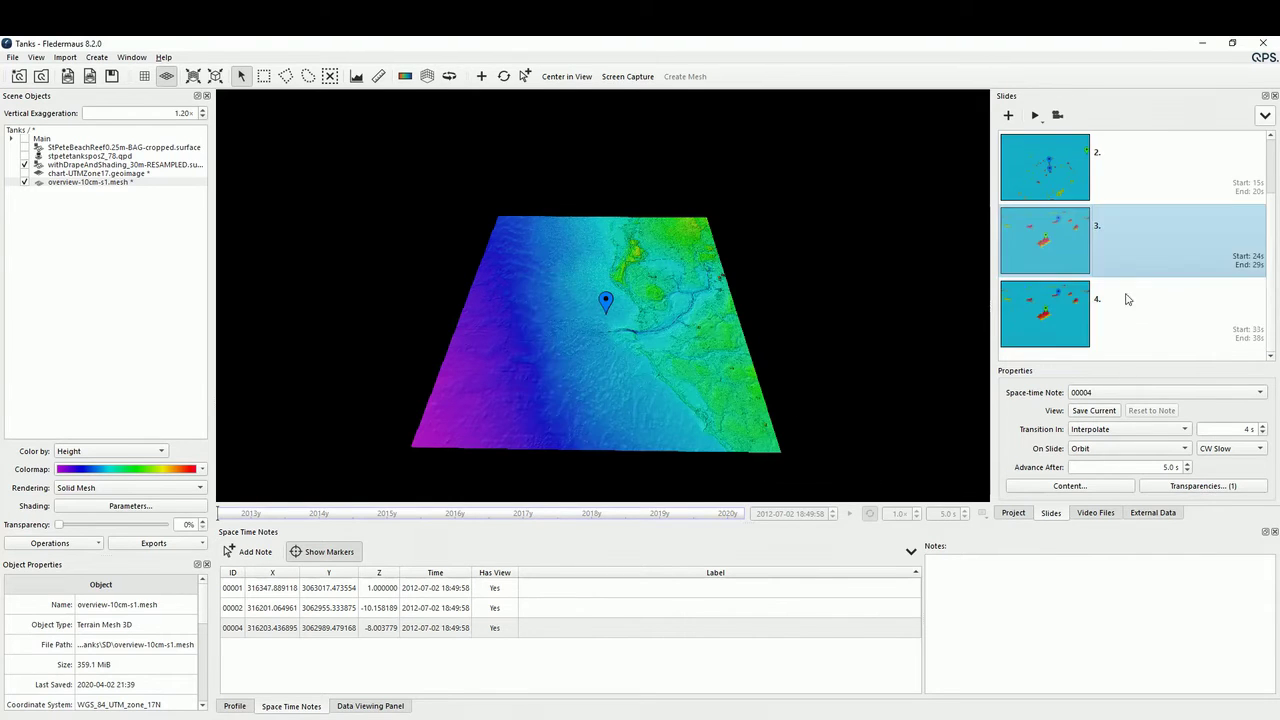
left_click(1127, 320)
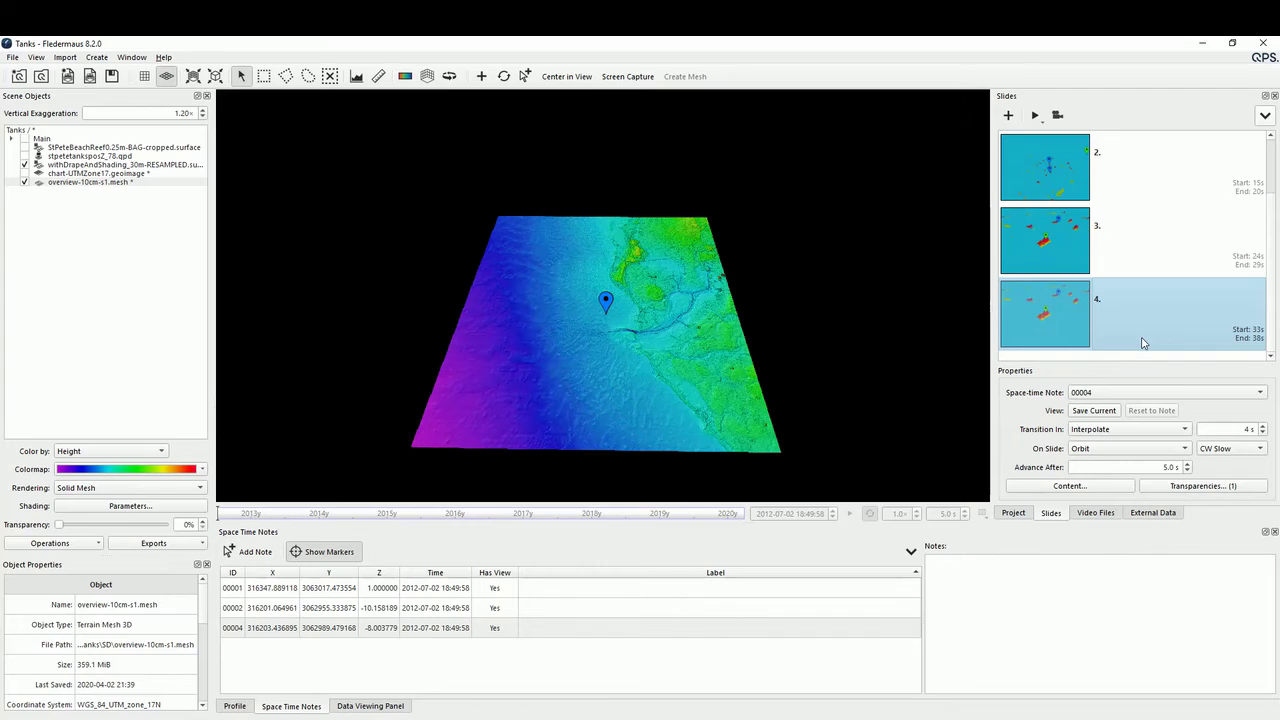
right_click(1143, 339)
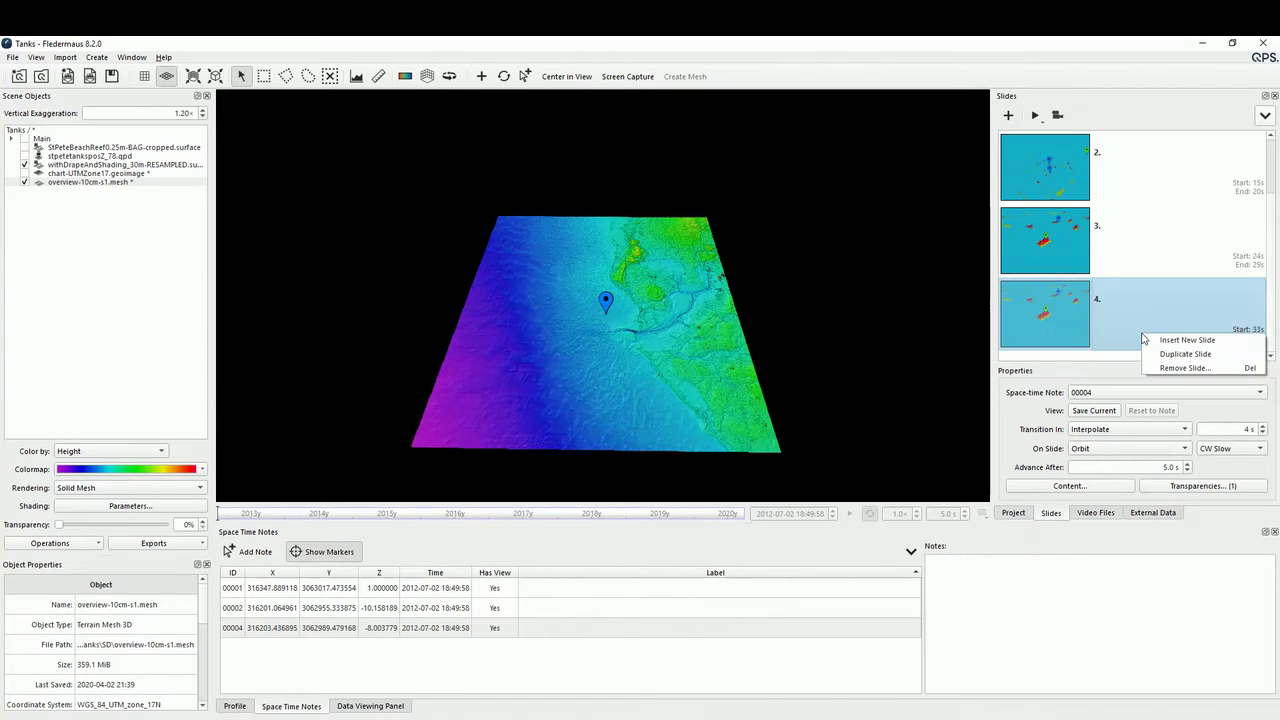
left_click(1070, 486)
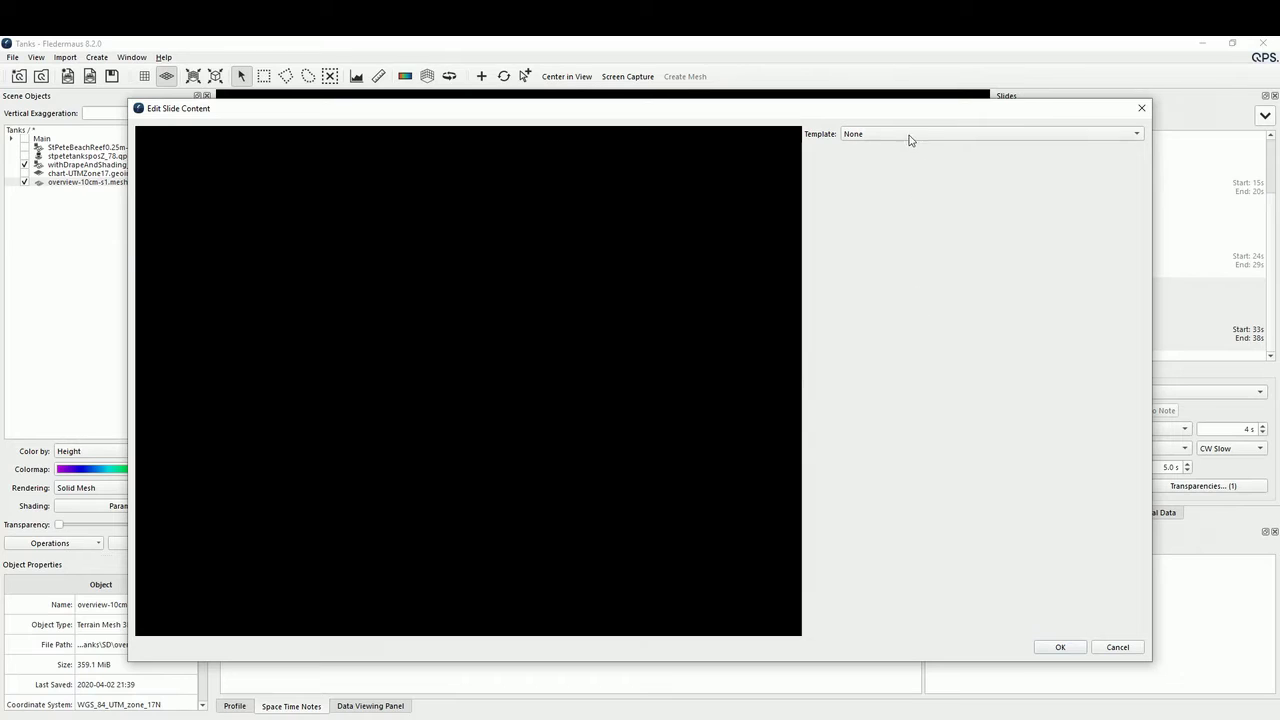
left_click(910, 134)
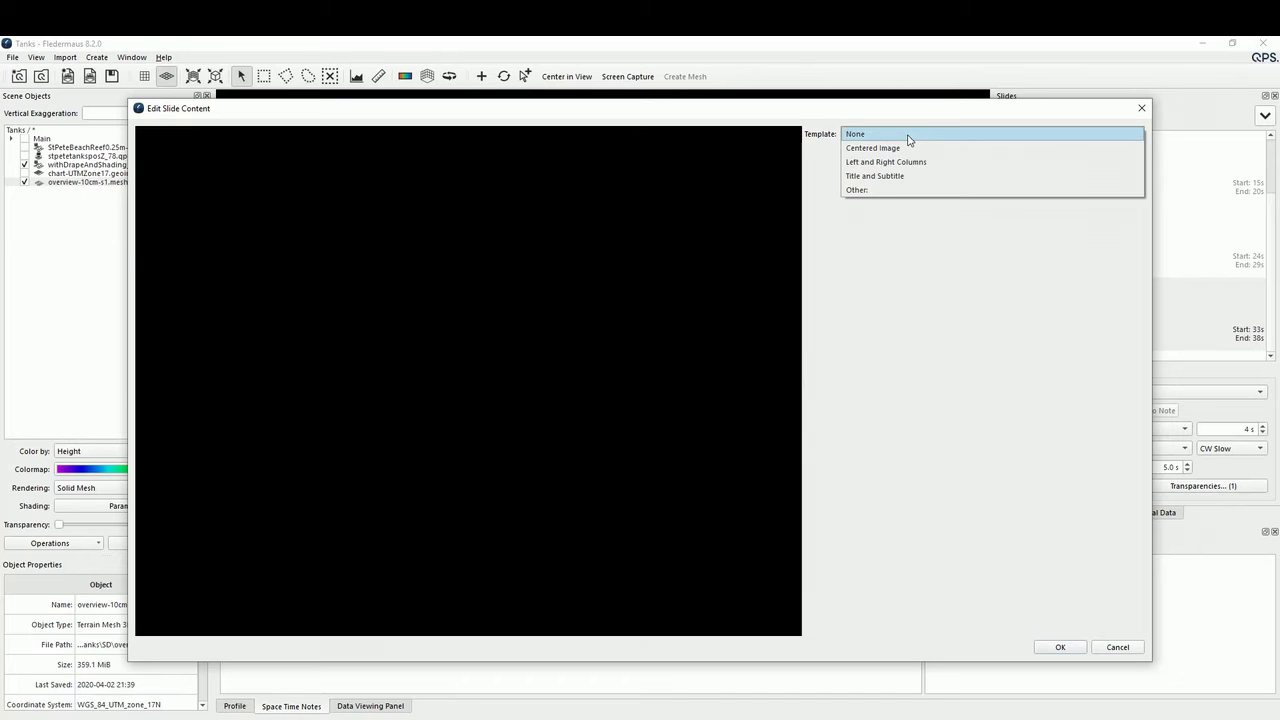
left_click(906, 150)
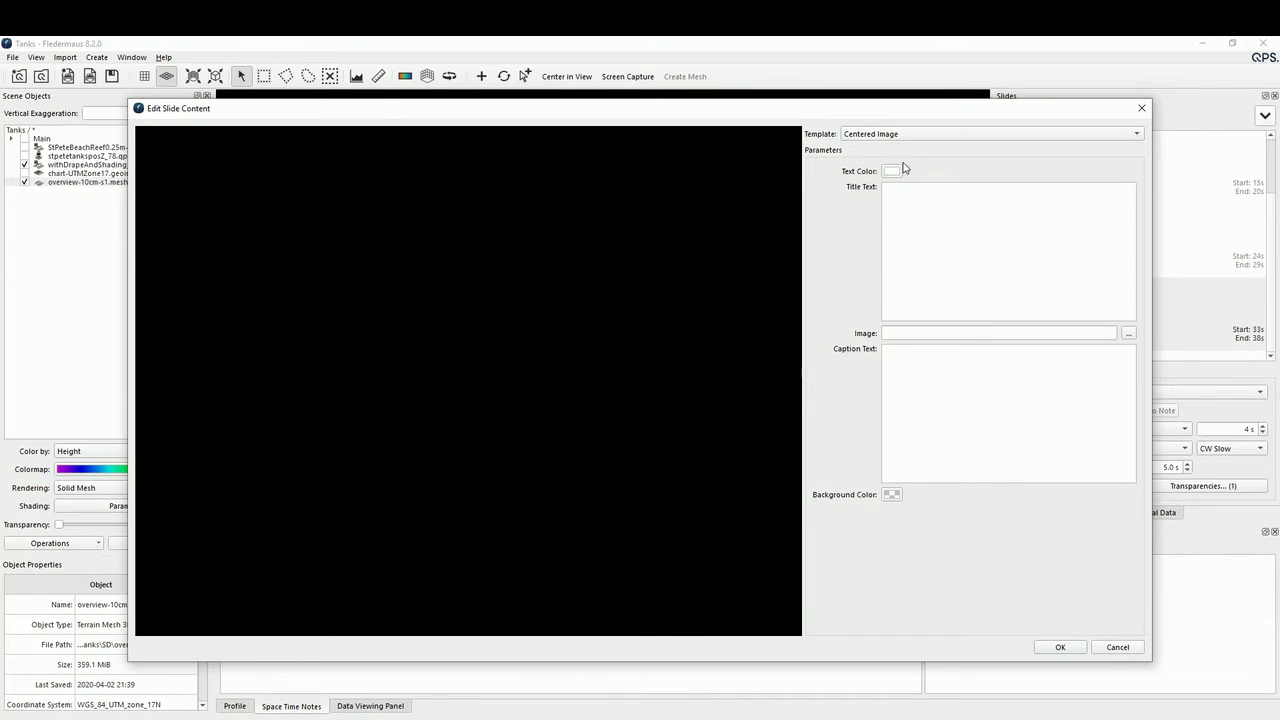
left_click(1123, 336)
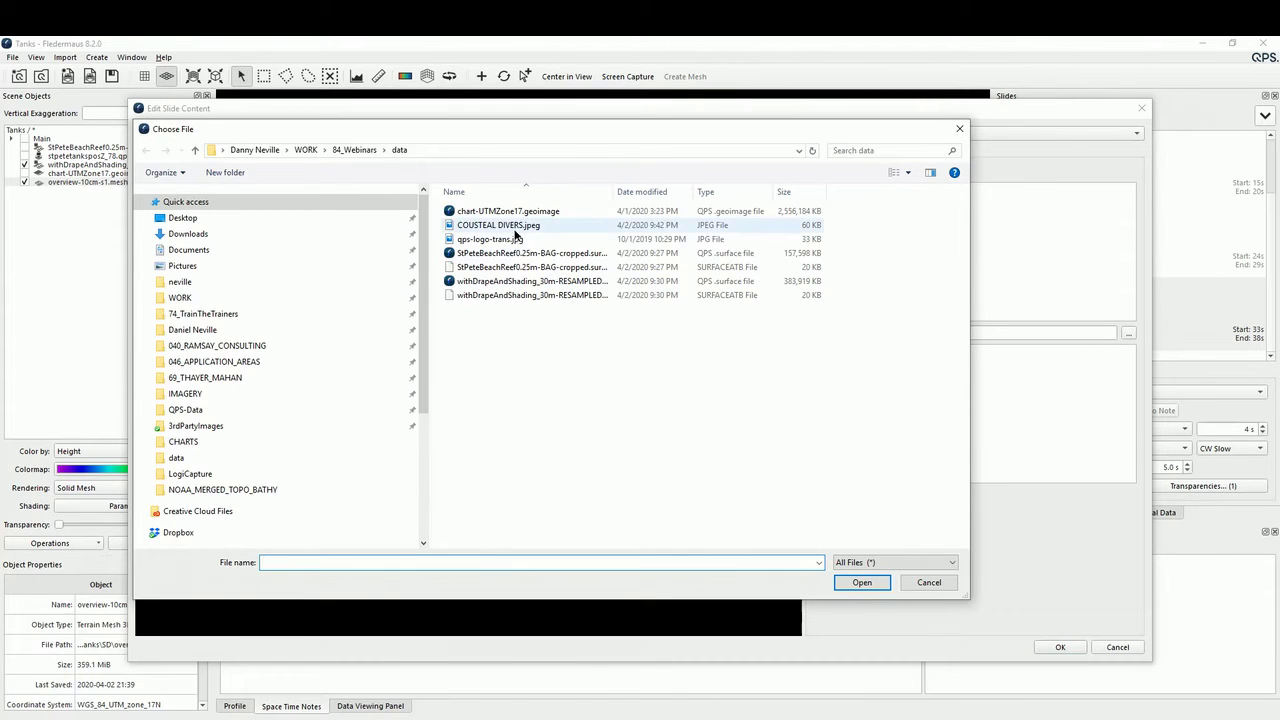
left_click(514, 228)
left_click(860, 582)
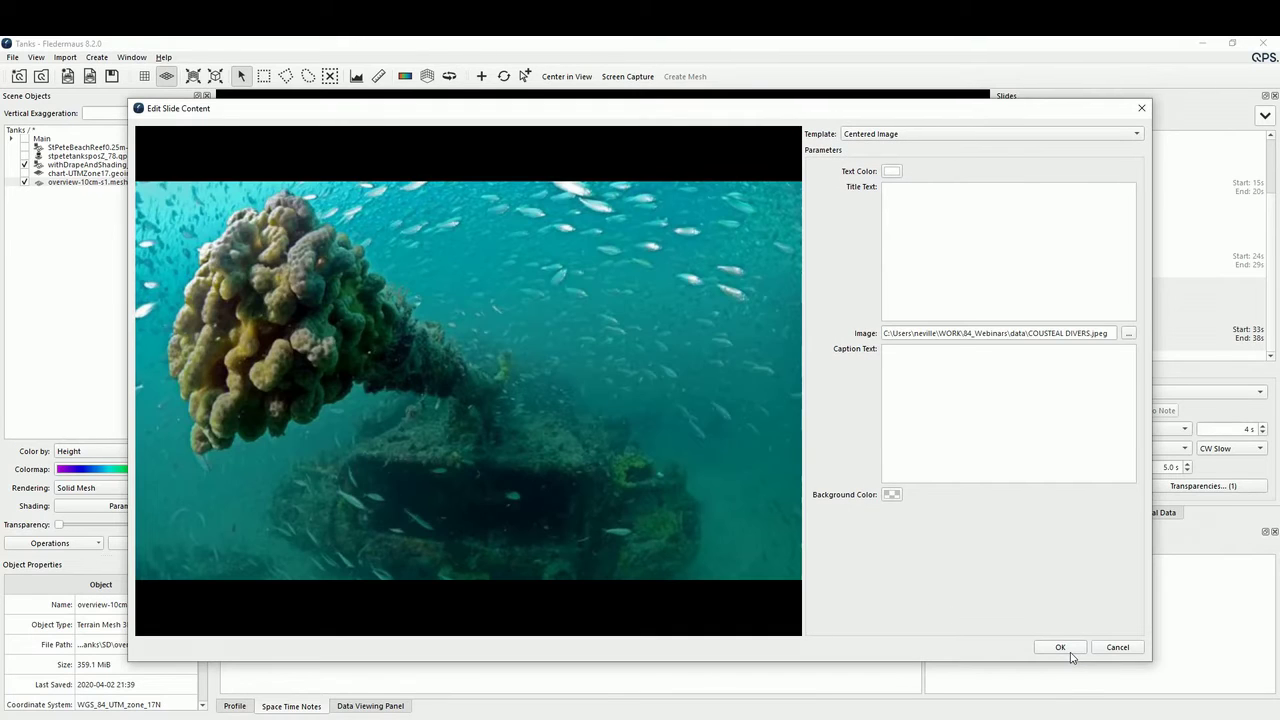
left_click(1070, 651)
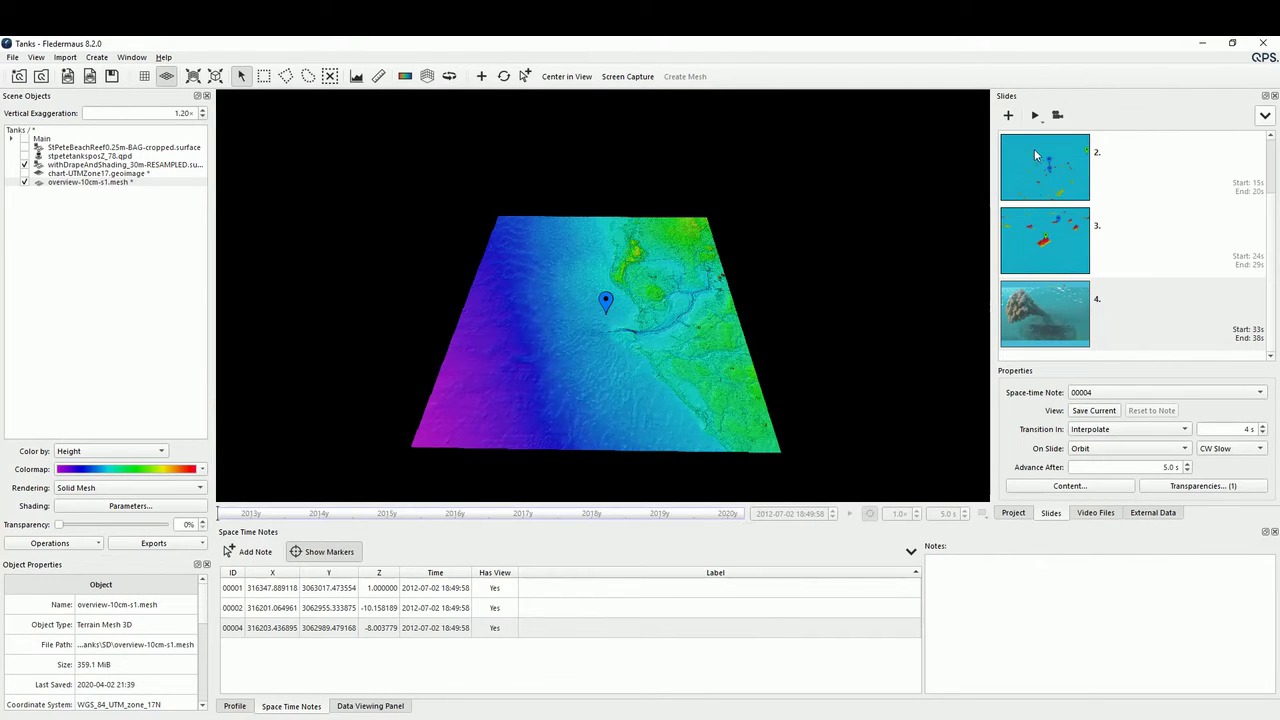
left_click(1036, 116)
left_click(1044, 136)
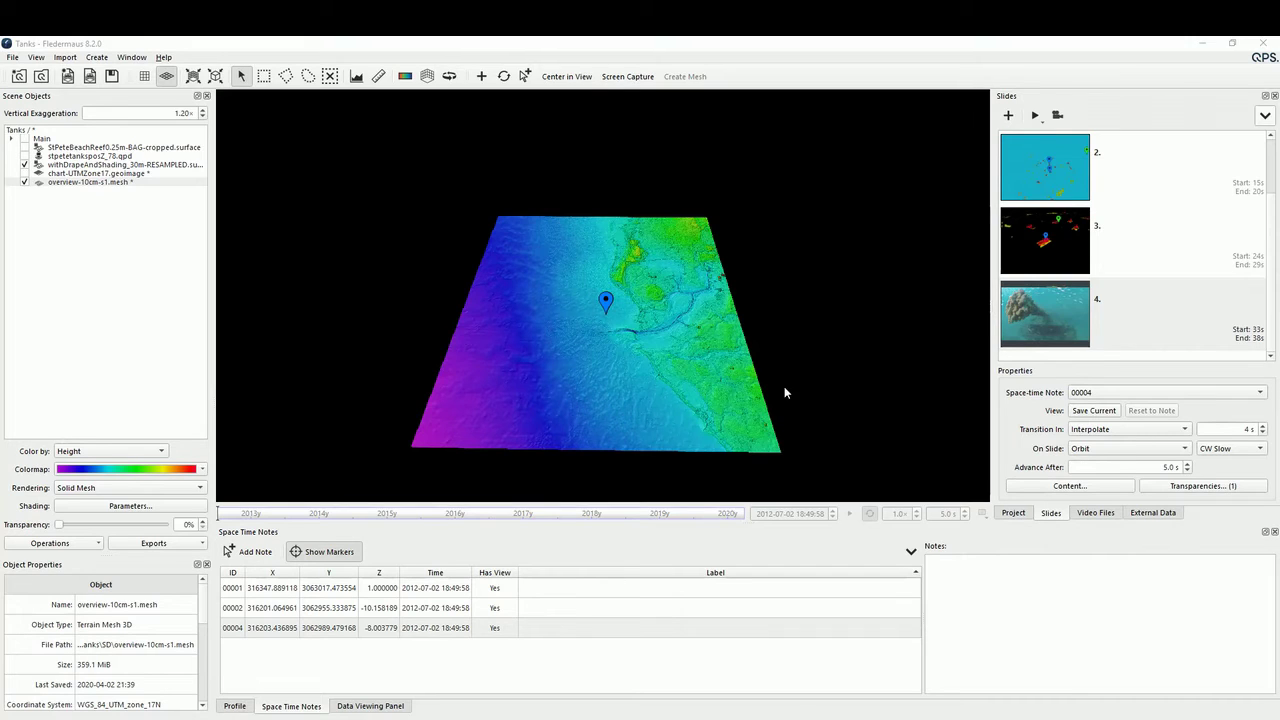
Check the resolution and framerate choices for rendering the presentation as a movie, leaving without rendering
left_click(1060, 116)
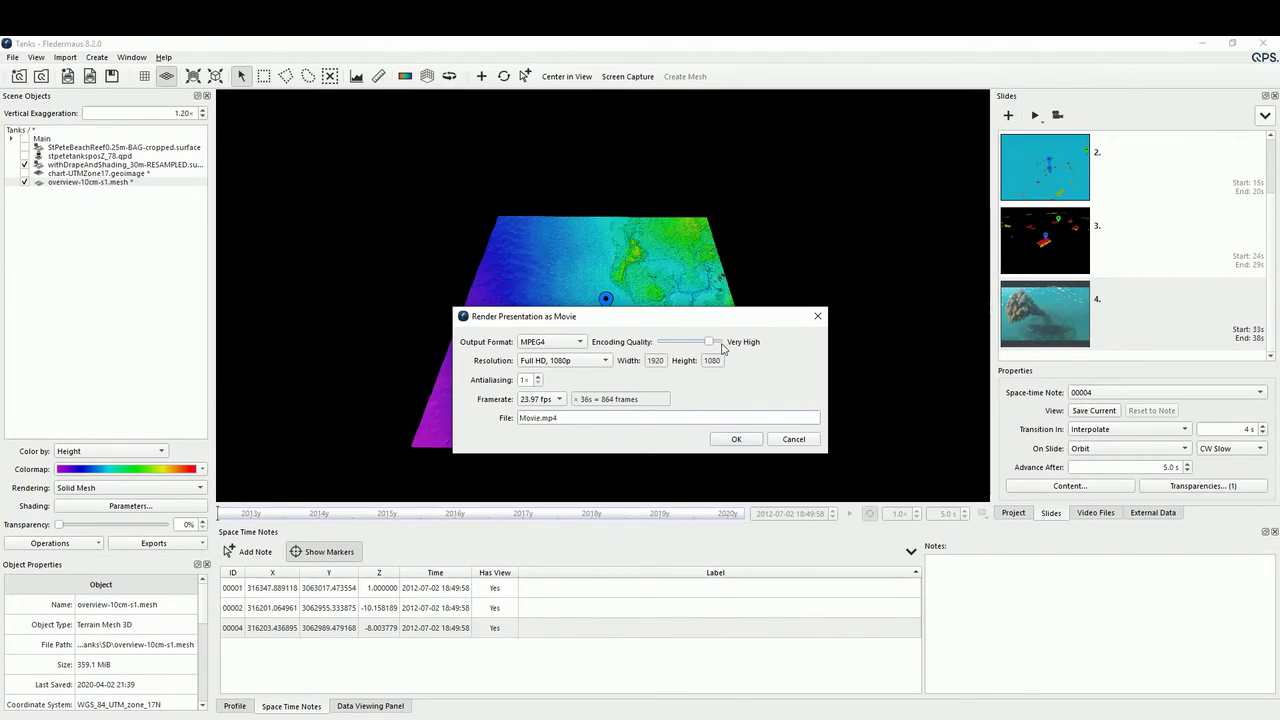
left_click(603, 363)
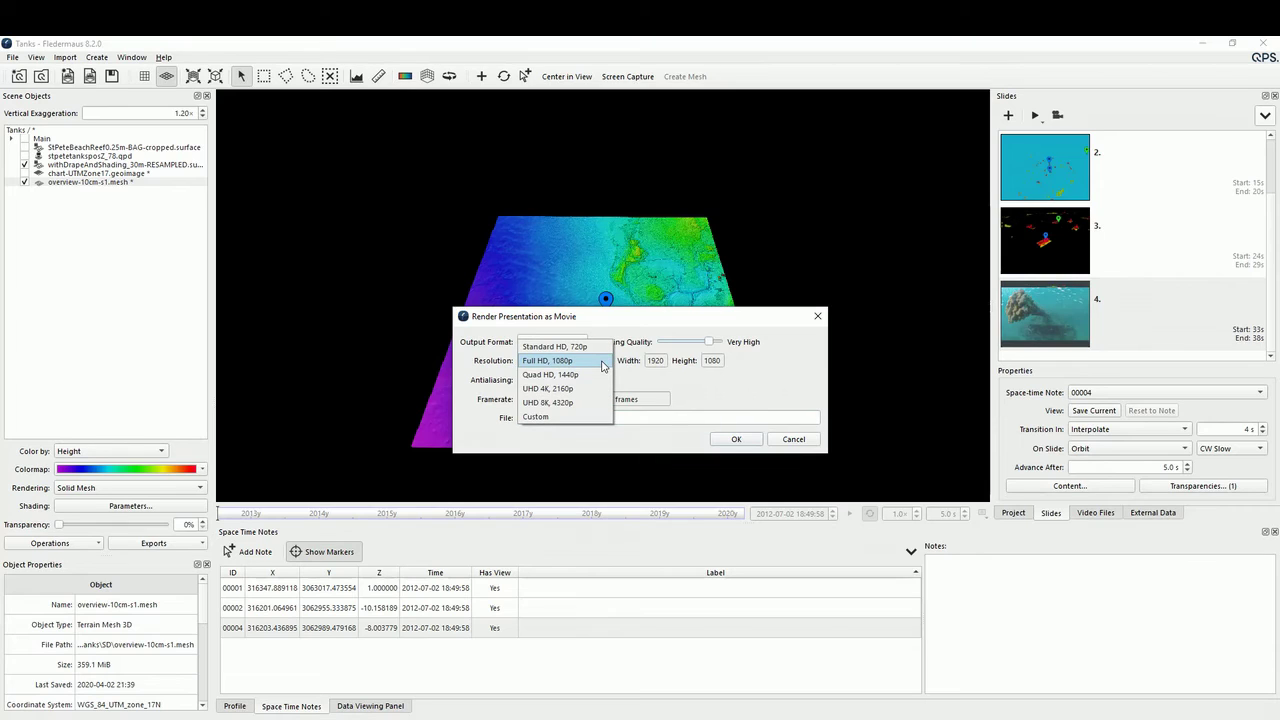
left_click(772, 390)
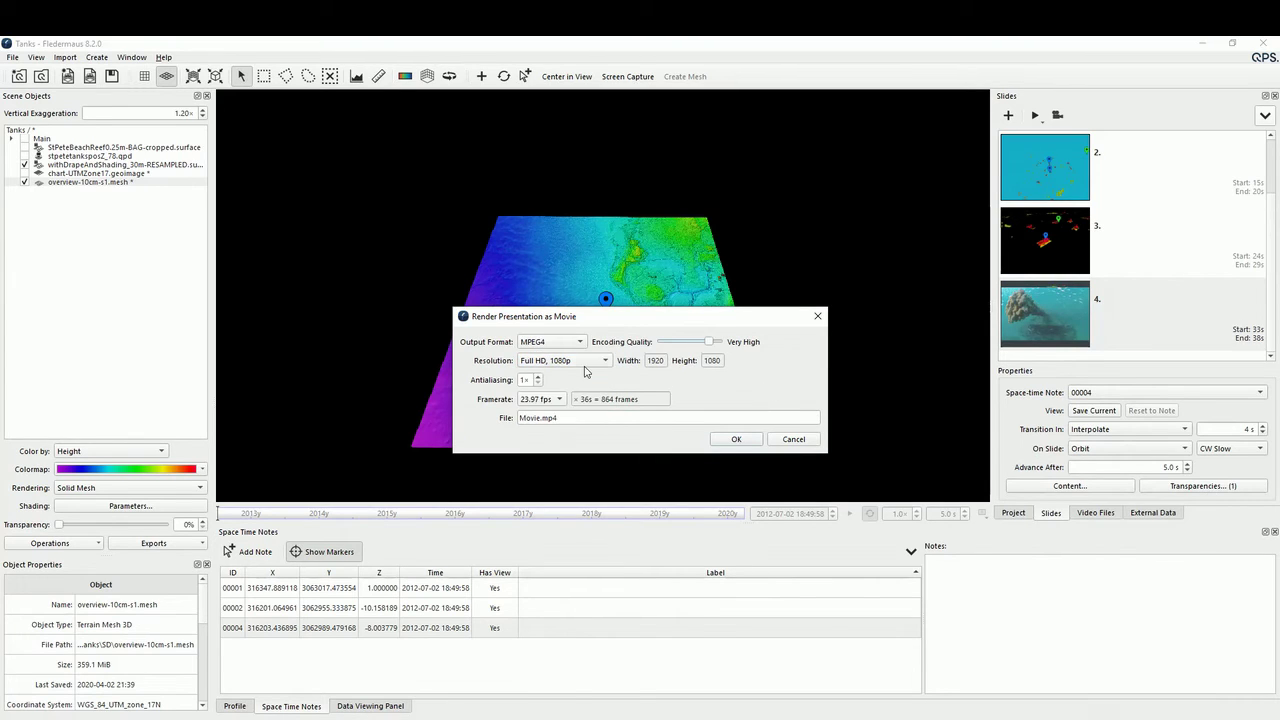
left_click(559, 400)
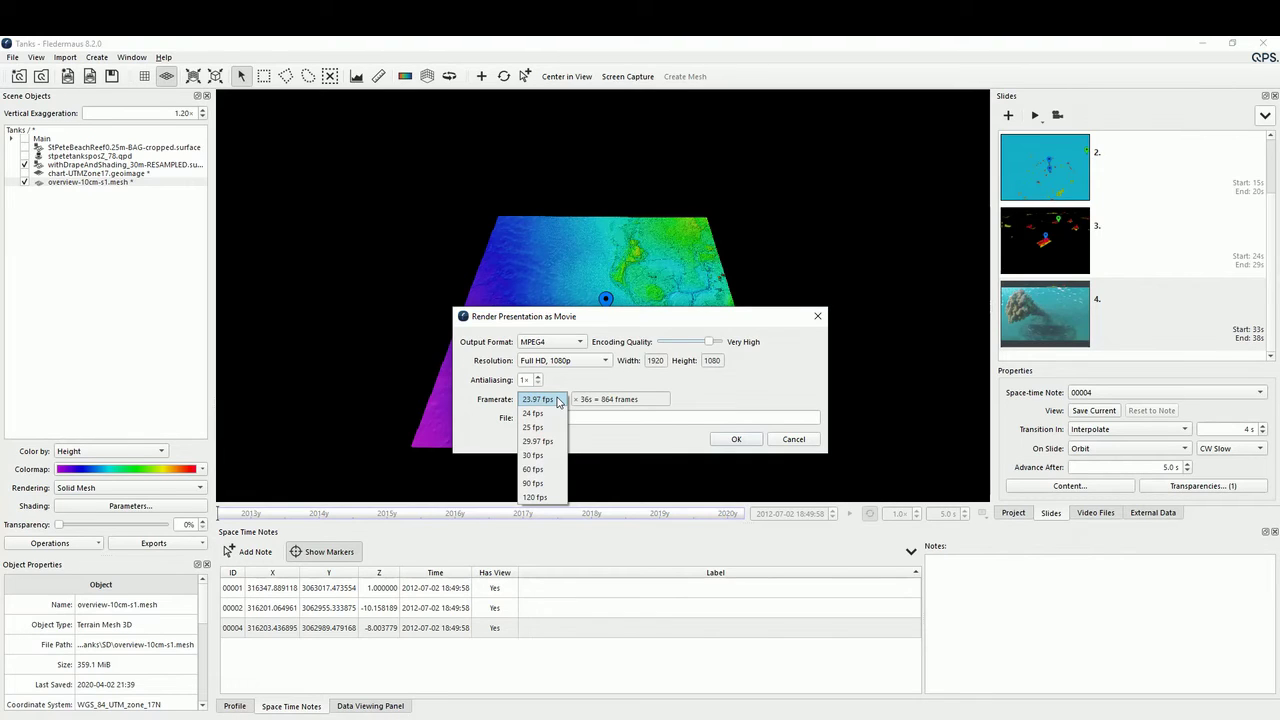
left_click(755, 393)
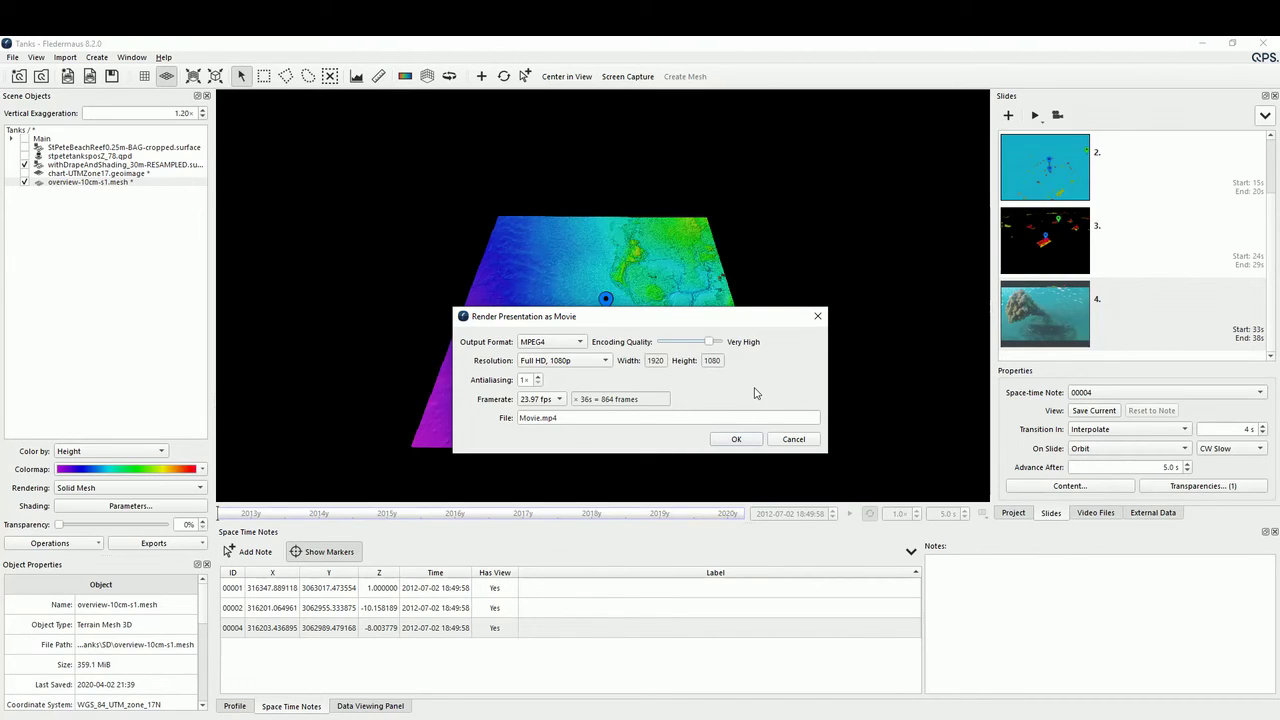
left_click(792, 439)
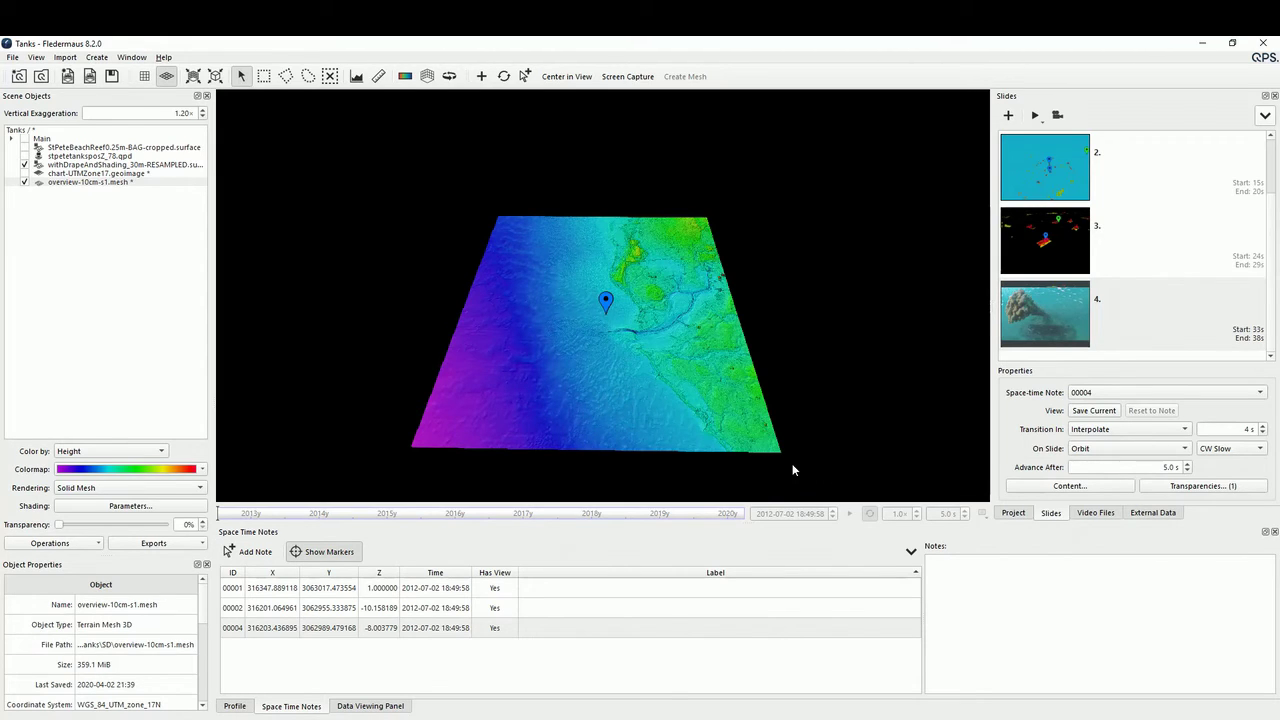
Go to slide 3's view, hide the withDrapeAndShading_30m-RESAMPLED surface and show the stpetetanksposZ_78.qpd points
left_click(1051, 257)
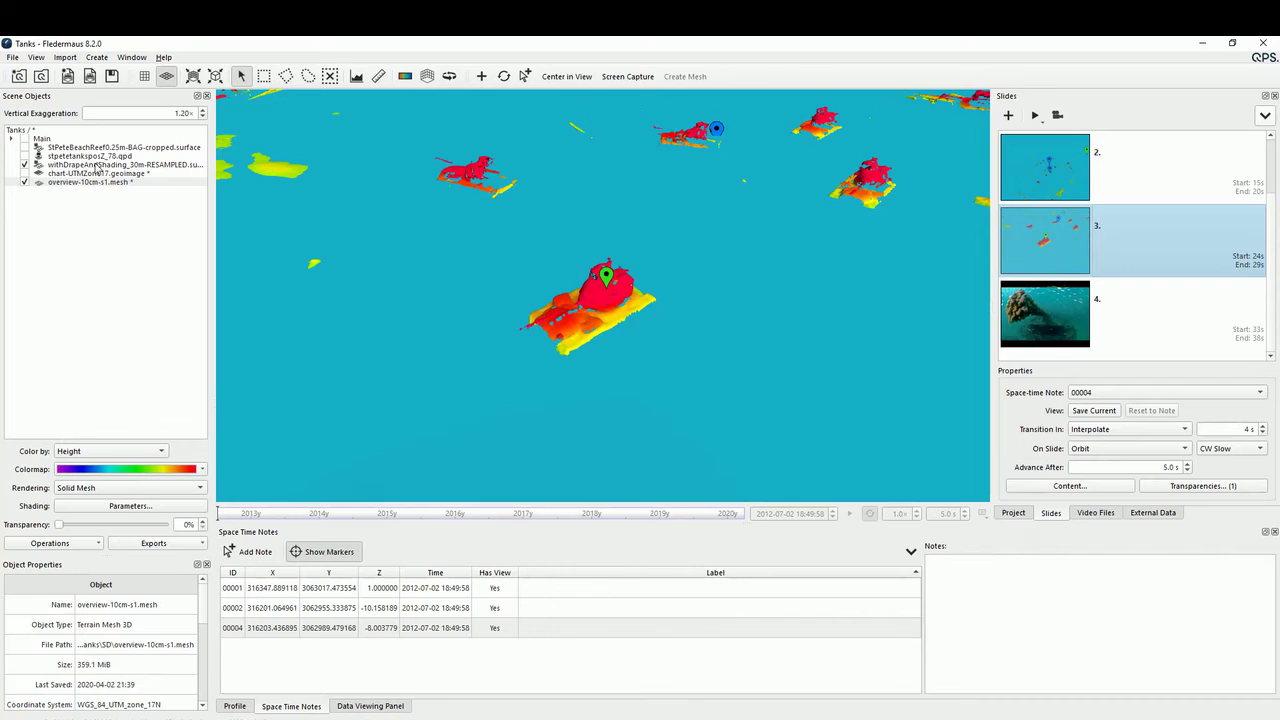
left_click(24, 182)
left_click(24, 182)
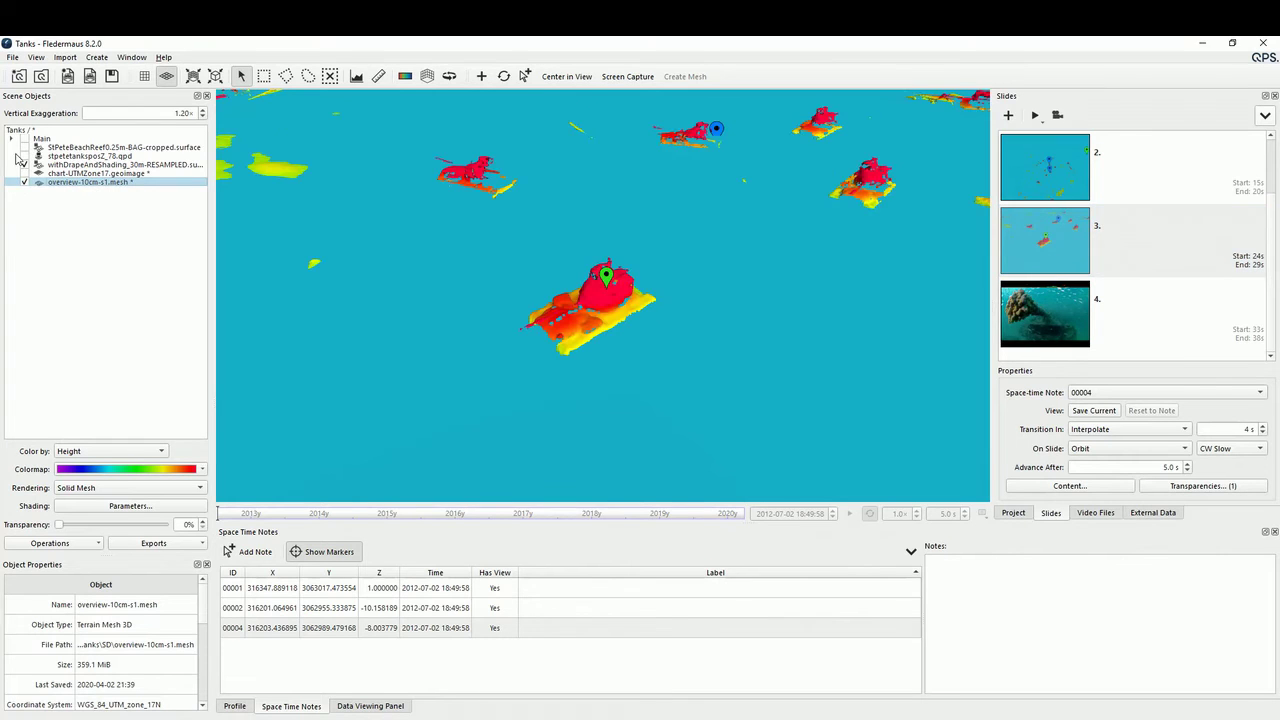
left_click(24, 165)
left_click(24, 156)
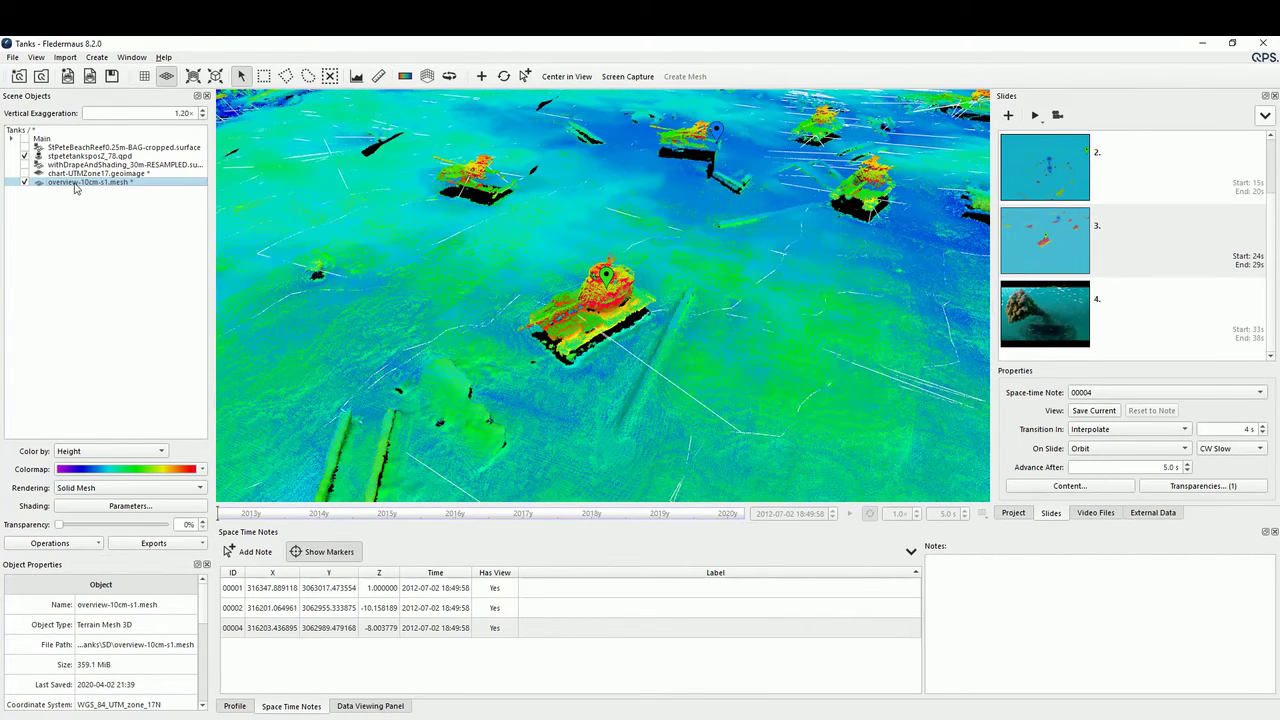
Draw a rectangular selection enclosing the whole centre tank, working from an overhead view
left_click(263, 76)
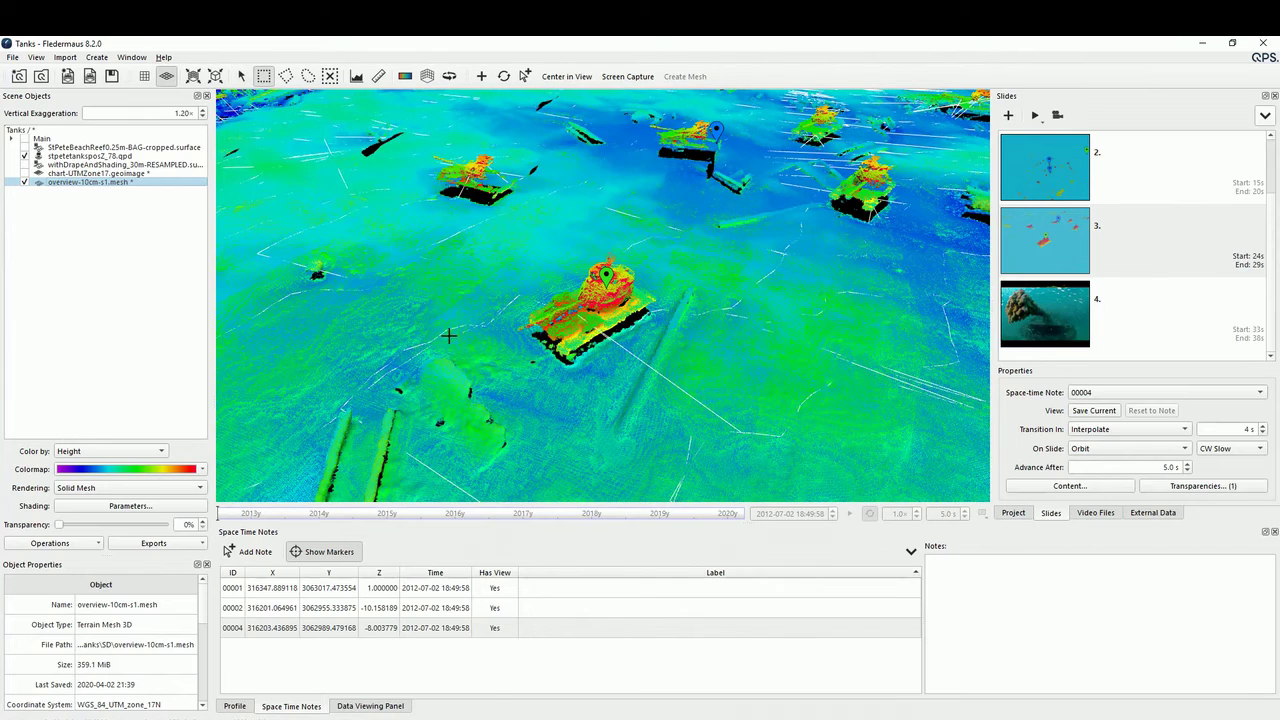
left_click_drag(434, 288, 607, 372)
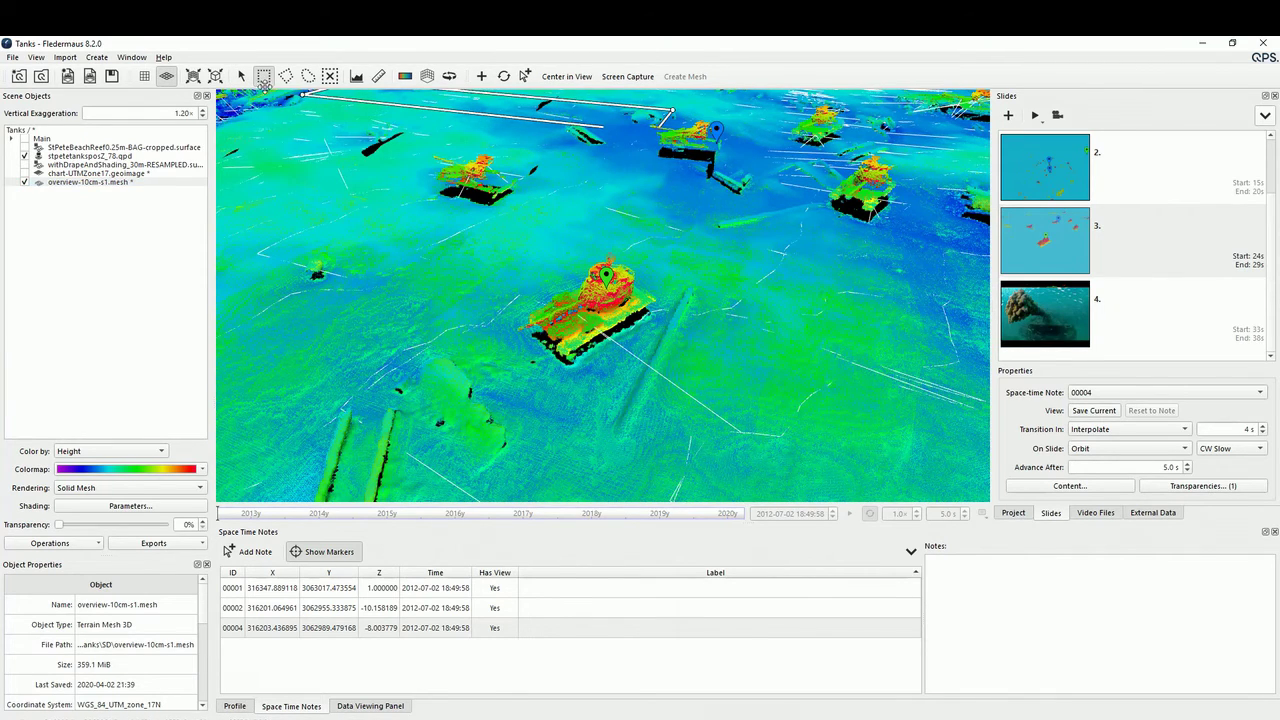
left_click(242, 78)
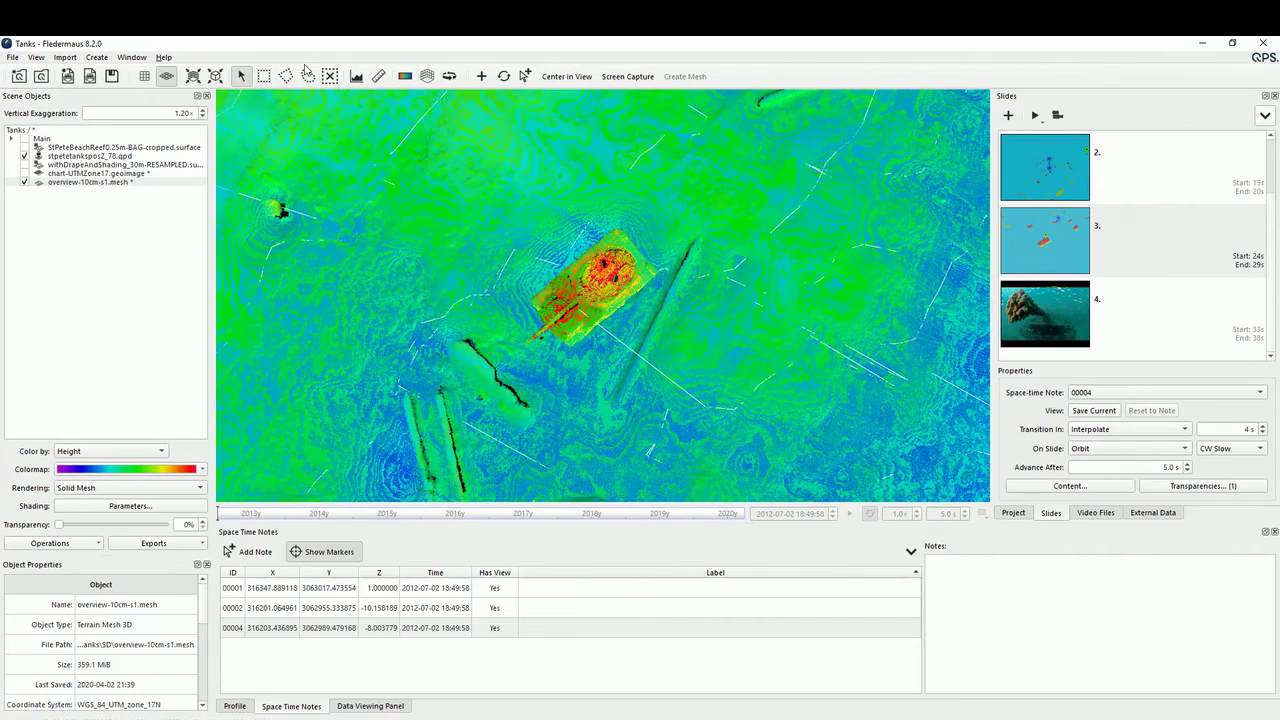
left_click(264, 78)
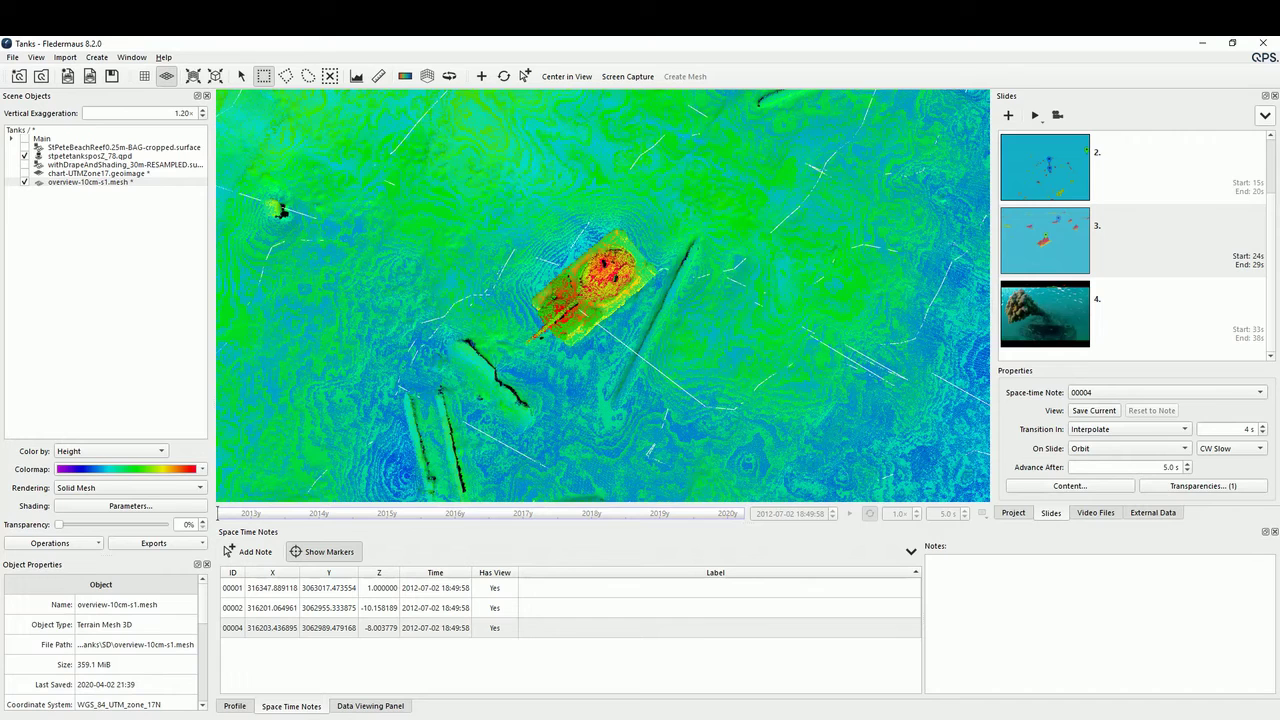
left_click(427, 76)
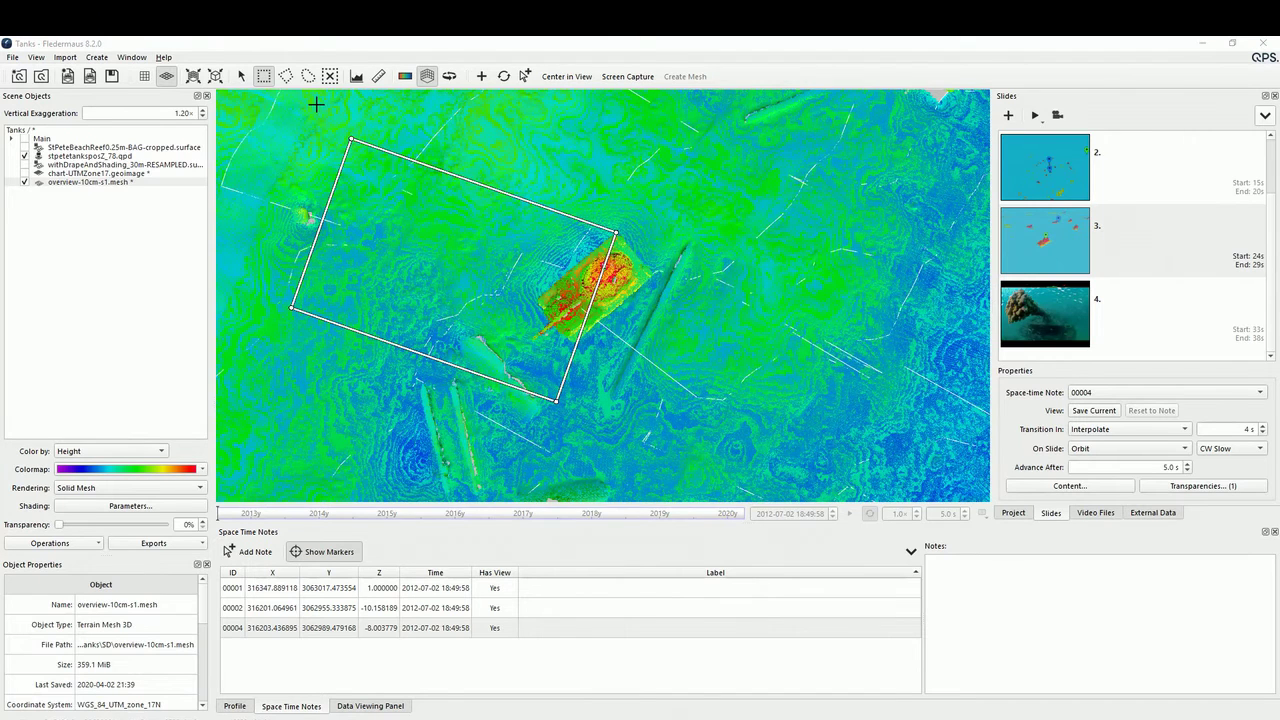
left_click(241, 76)
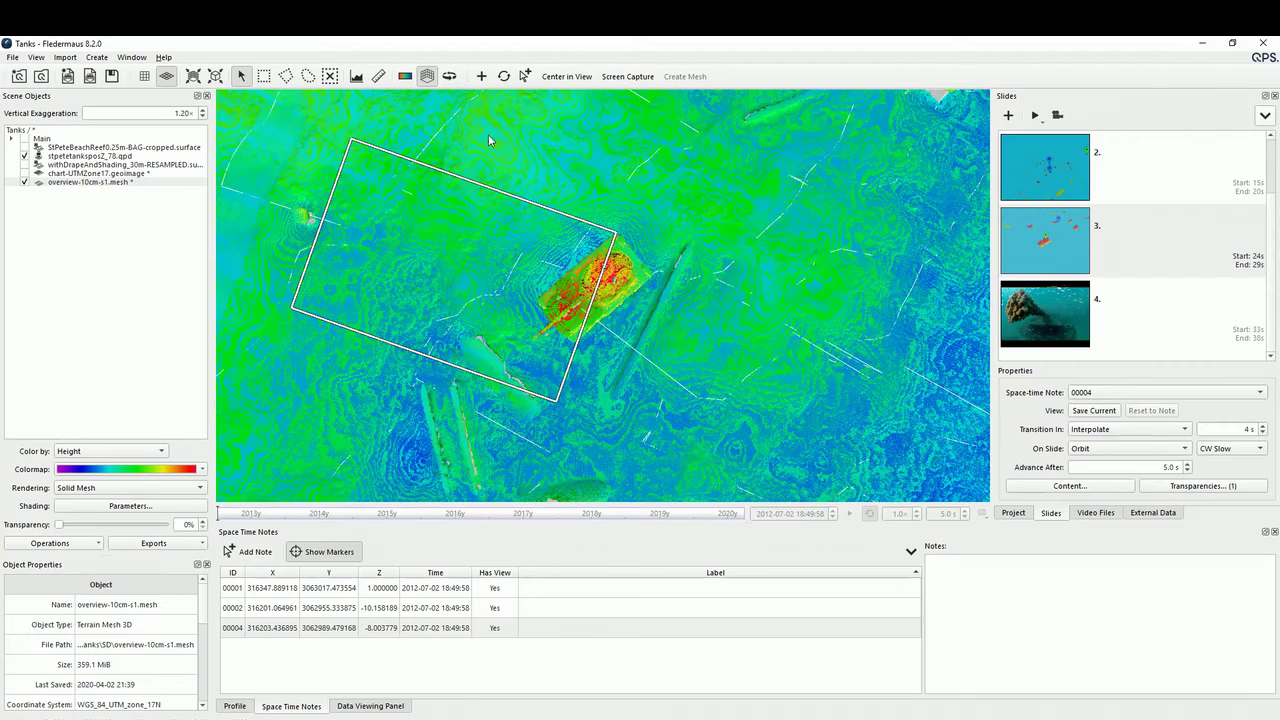
left_click(263, 76)
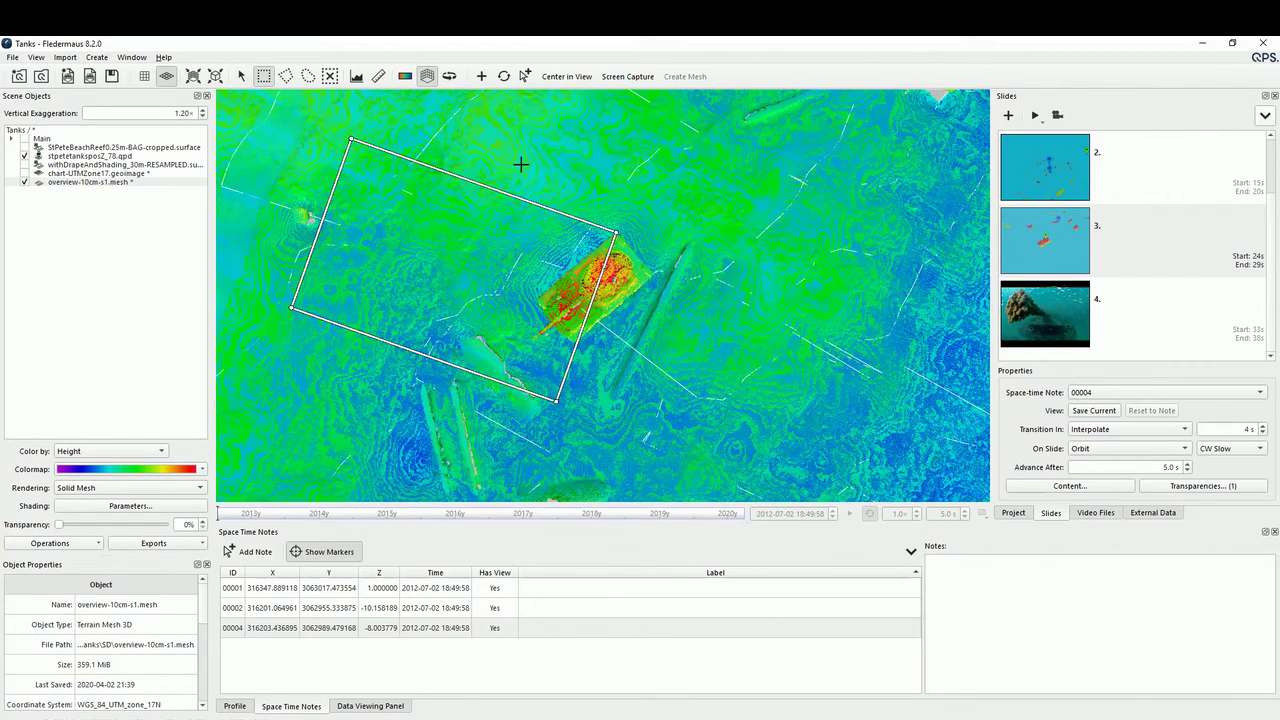
left_click_drag(610, 348, 683, 409)
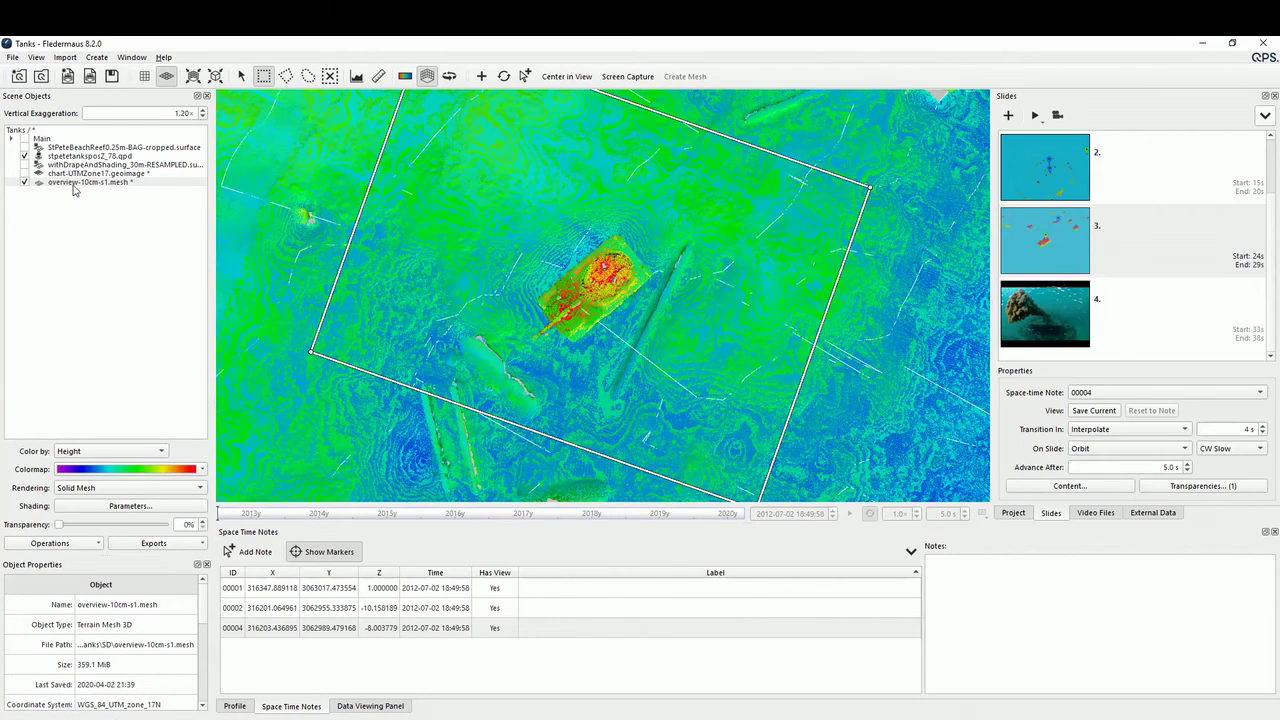
Set up a Poisson mesh from stpetetanksposZ_78.qpd with minimum resolution 0.020, radius search 0.02 and density search radius 0.08
left_click(95, 157)
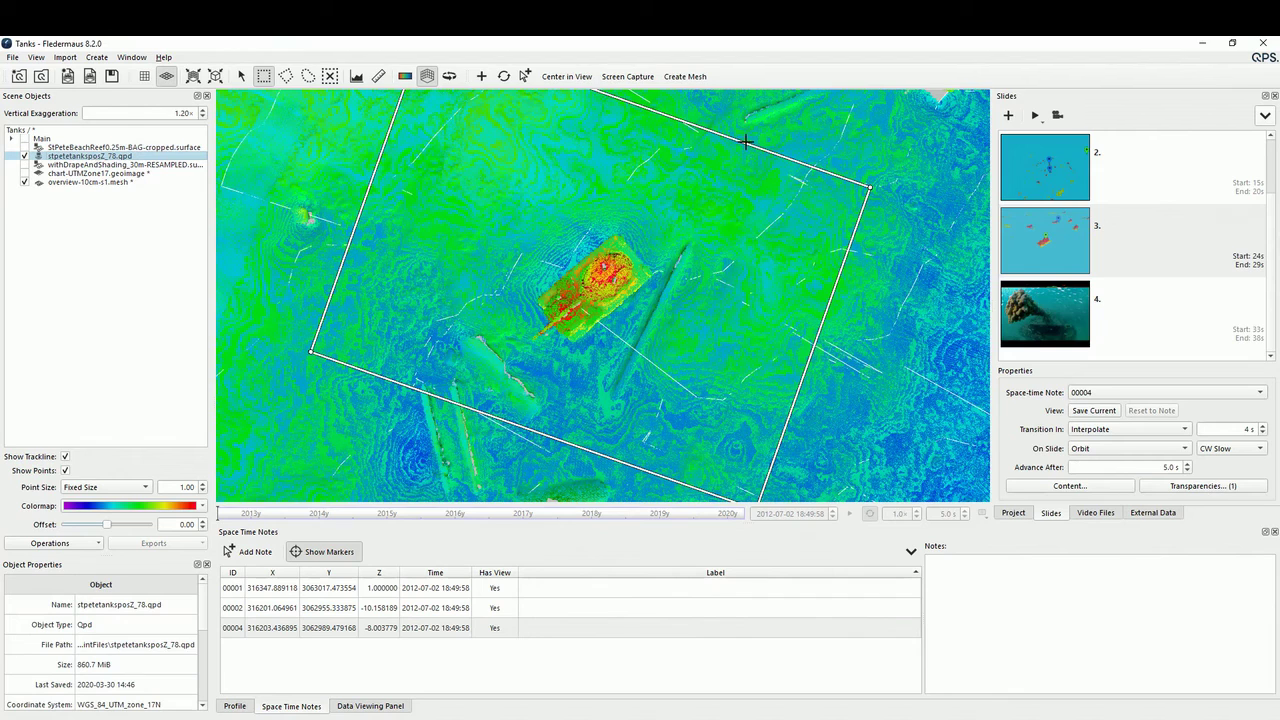
left_click(685, 77)
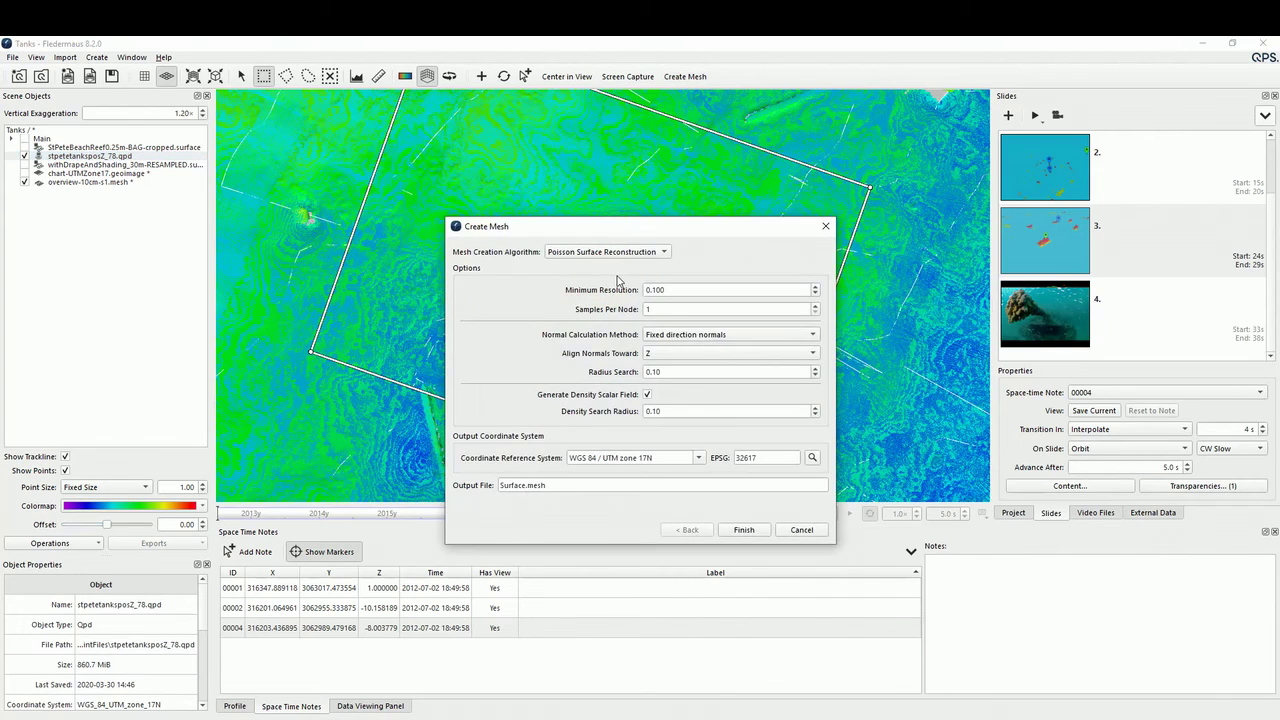
key("alt+Tab")
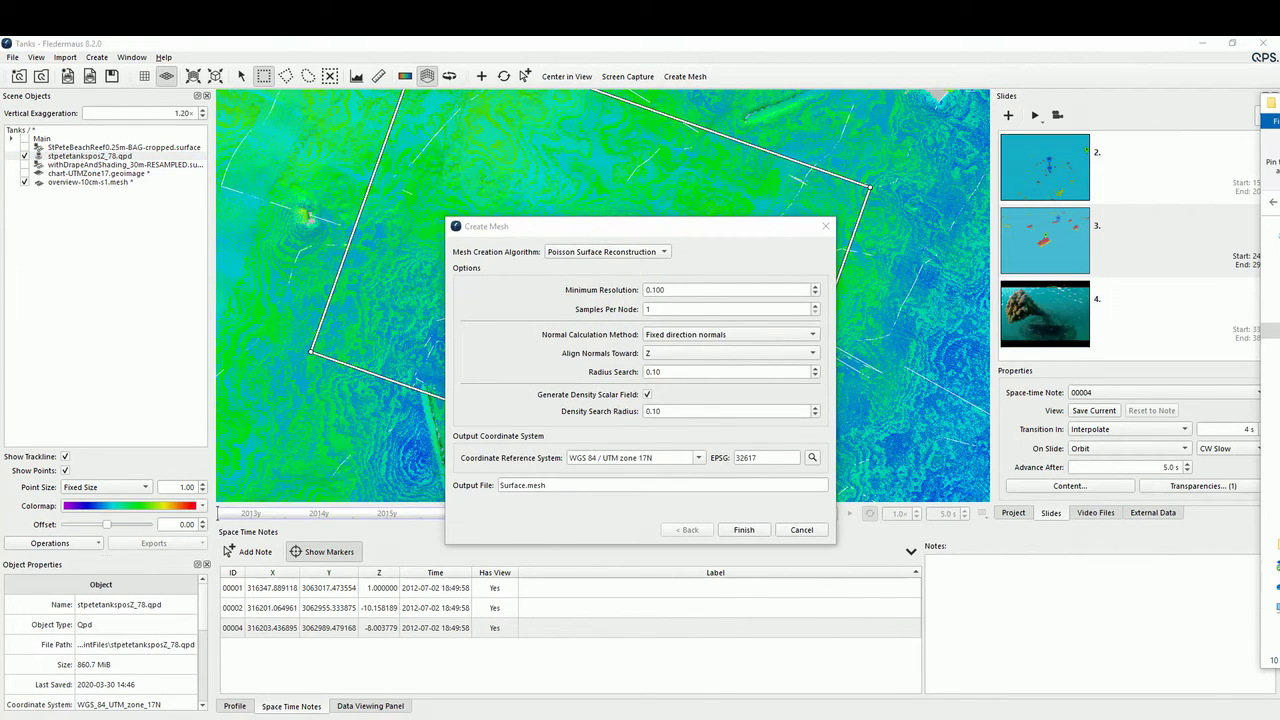
left_click(682, 290)
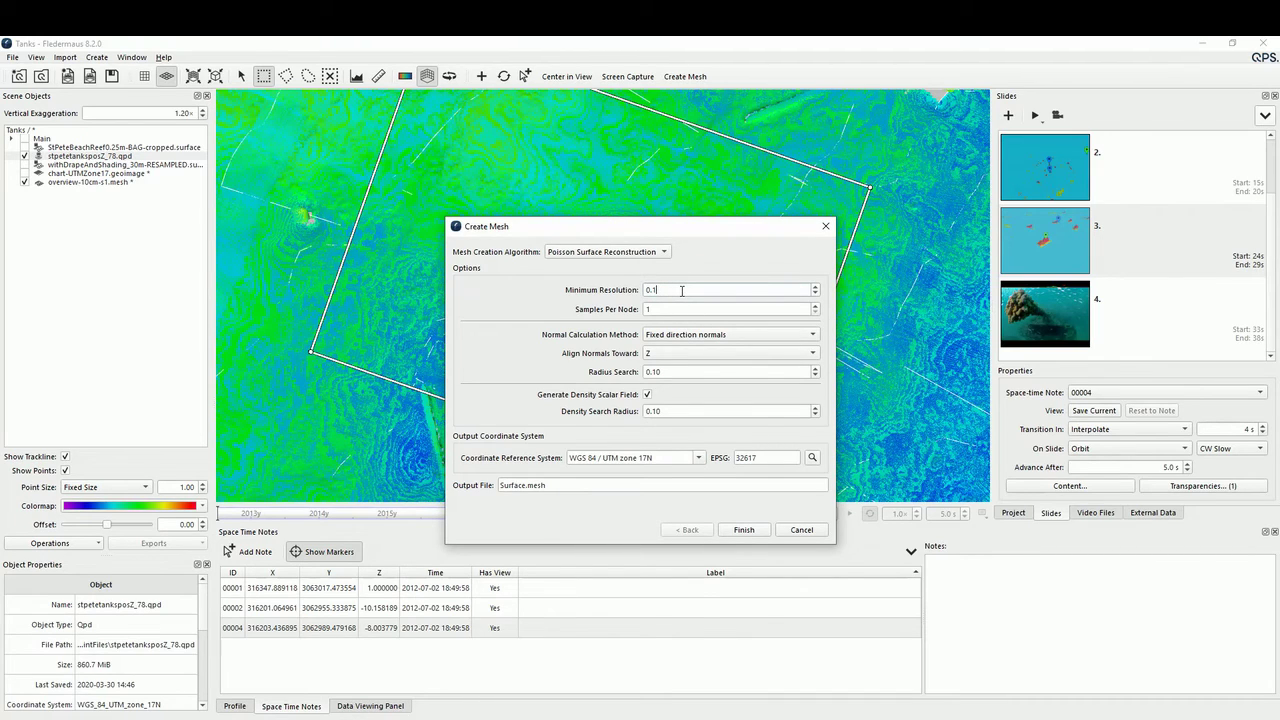
key("BackSpace")
type("02")
type("8")
Name the output file tank3-2cm-s1-dr8.mesh and create the mesh
double_click(513, 485)
type("tank")
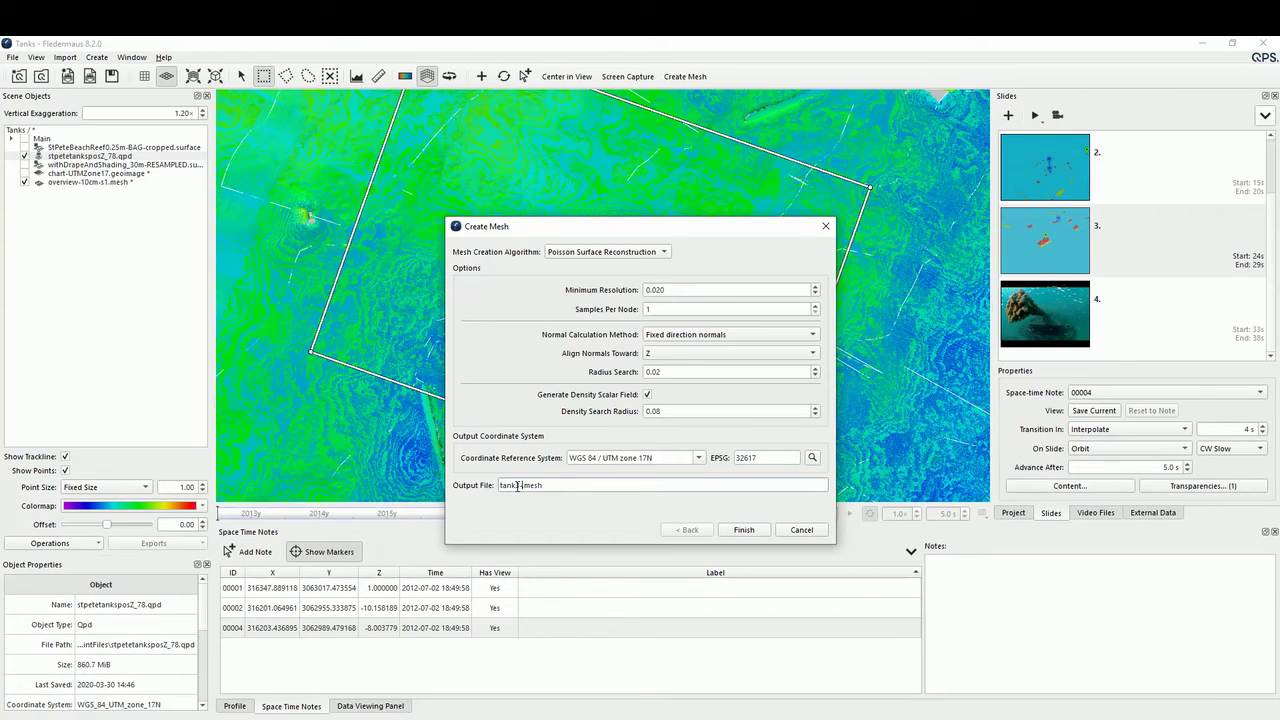
type("3-2cm-s1-dr8")
left_click(744, 530)
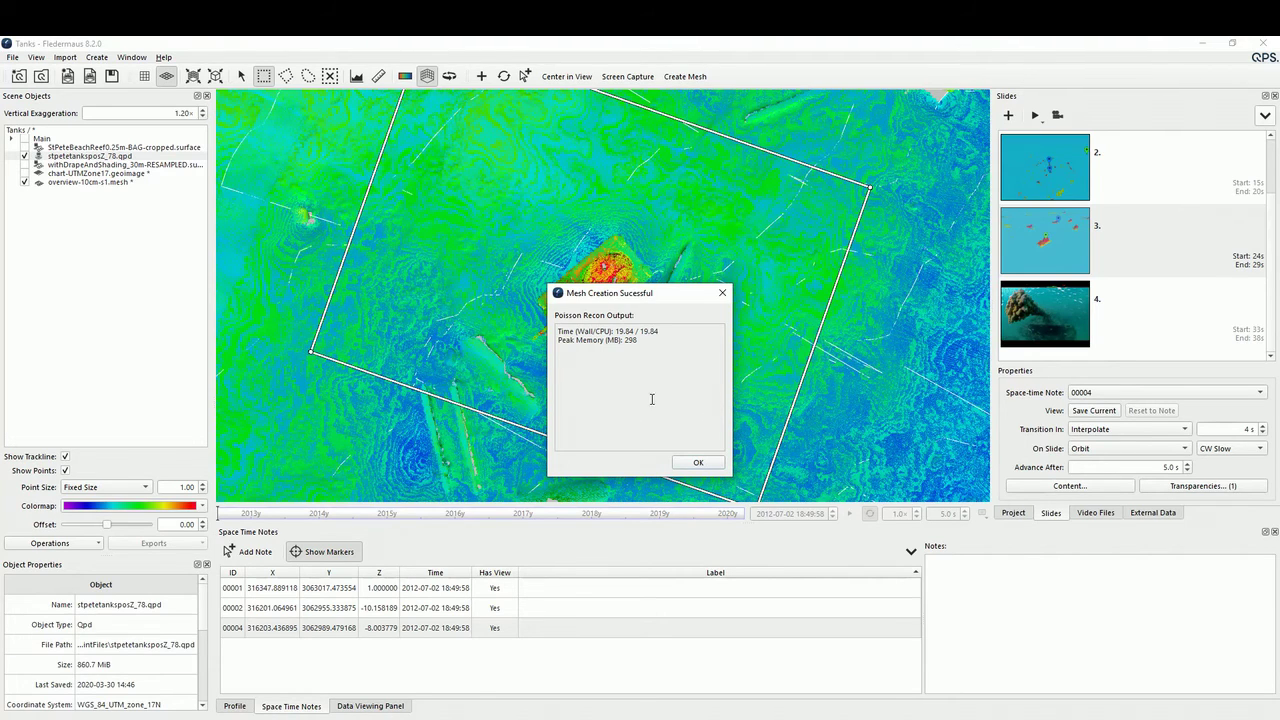
left_click(698, 462)
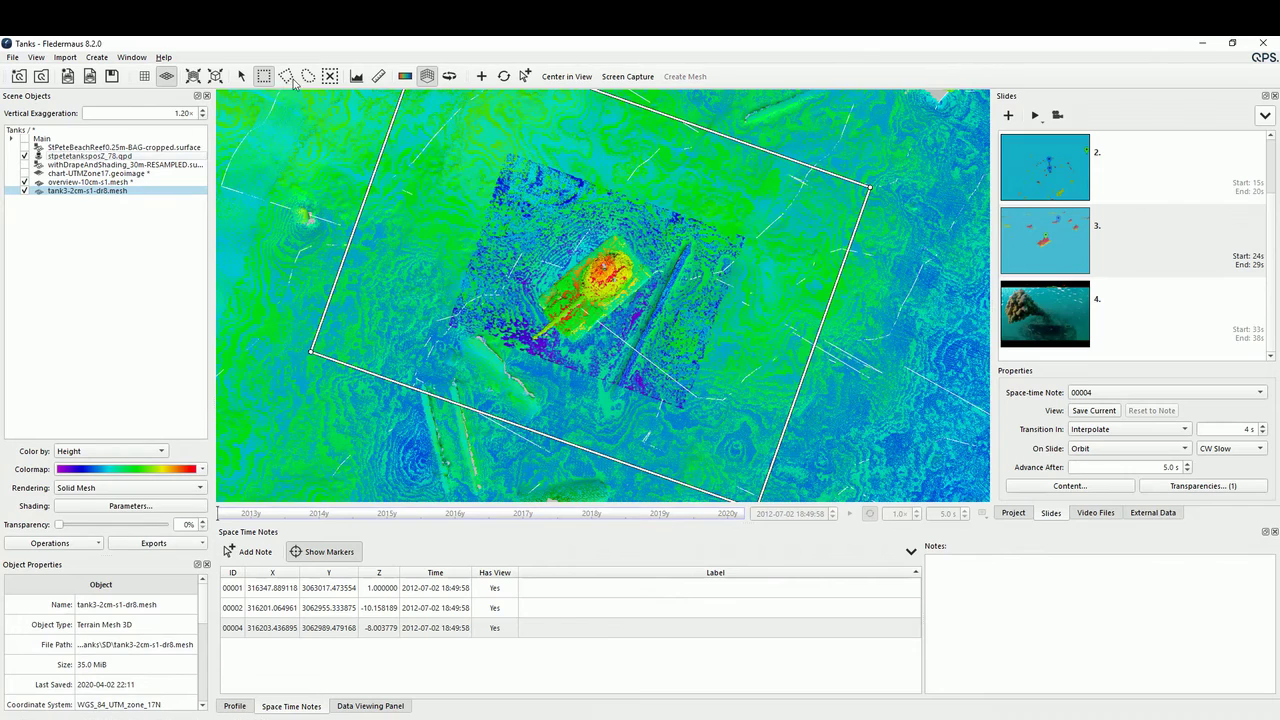
Leave only tank3-2cm-s1-dr8.mesh displayed, hiding the points, the overview mesh, the note markers and the grey plane
left_click(24, 164)
left_click(24, 182)
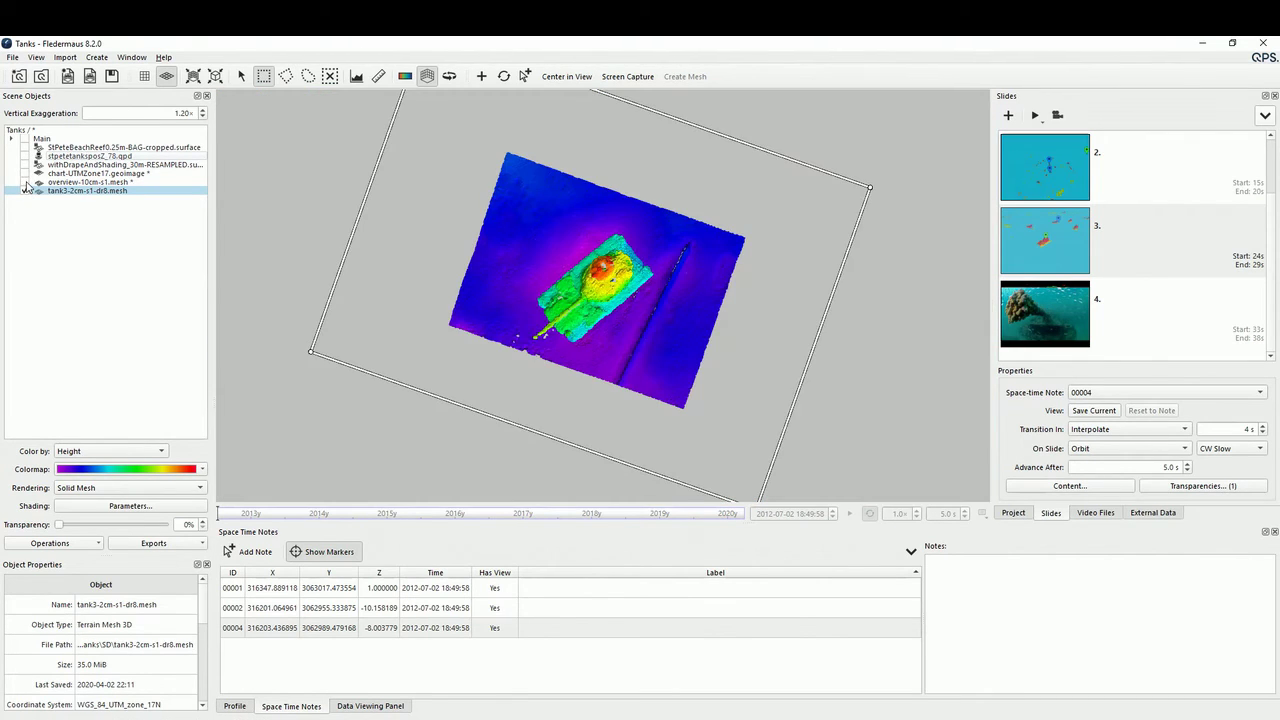
left_click(241, 76)
mouse_move(374, 197)
left_mouse_down()
mouse_move(534, 234)
mouse_move(522, 385)
mouse_move(498, 409)
left_mouse_up()
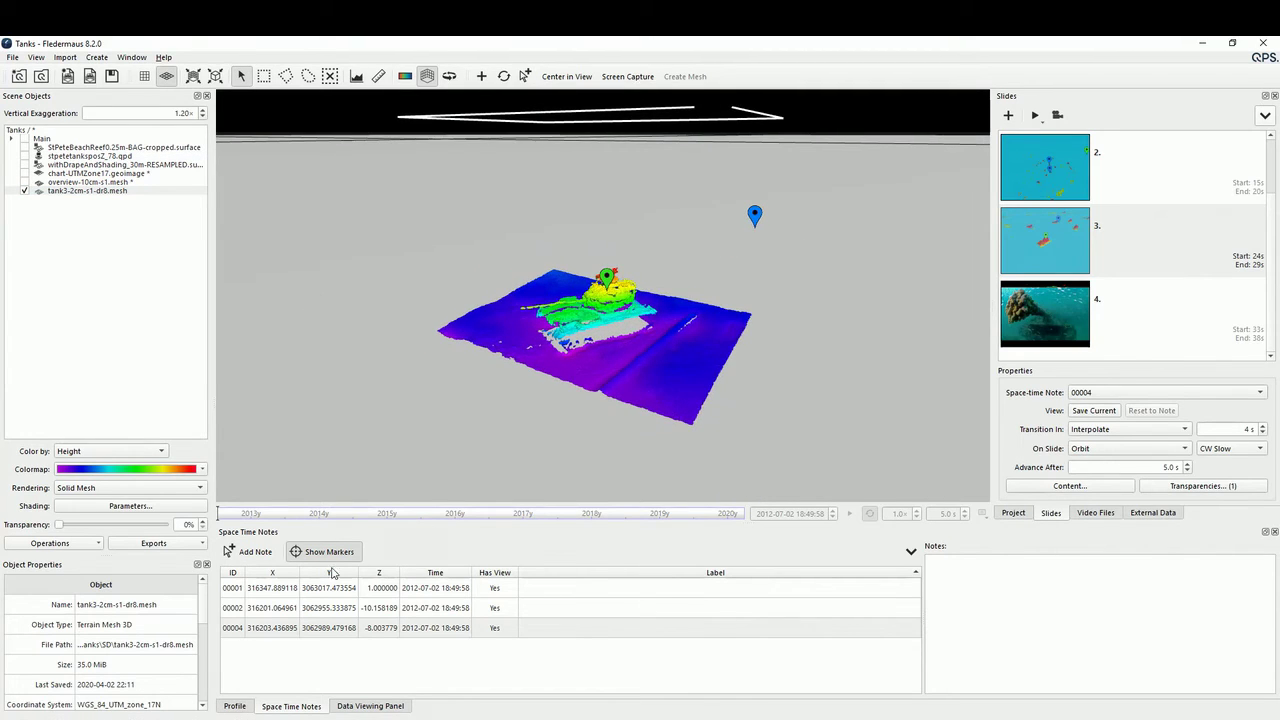
left_click(325, 557)
left_click_drag(666, 343, 553, 117)
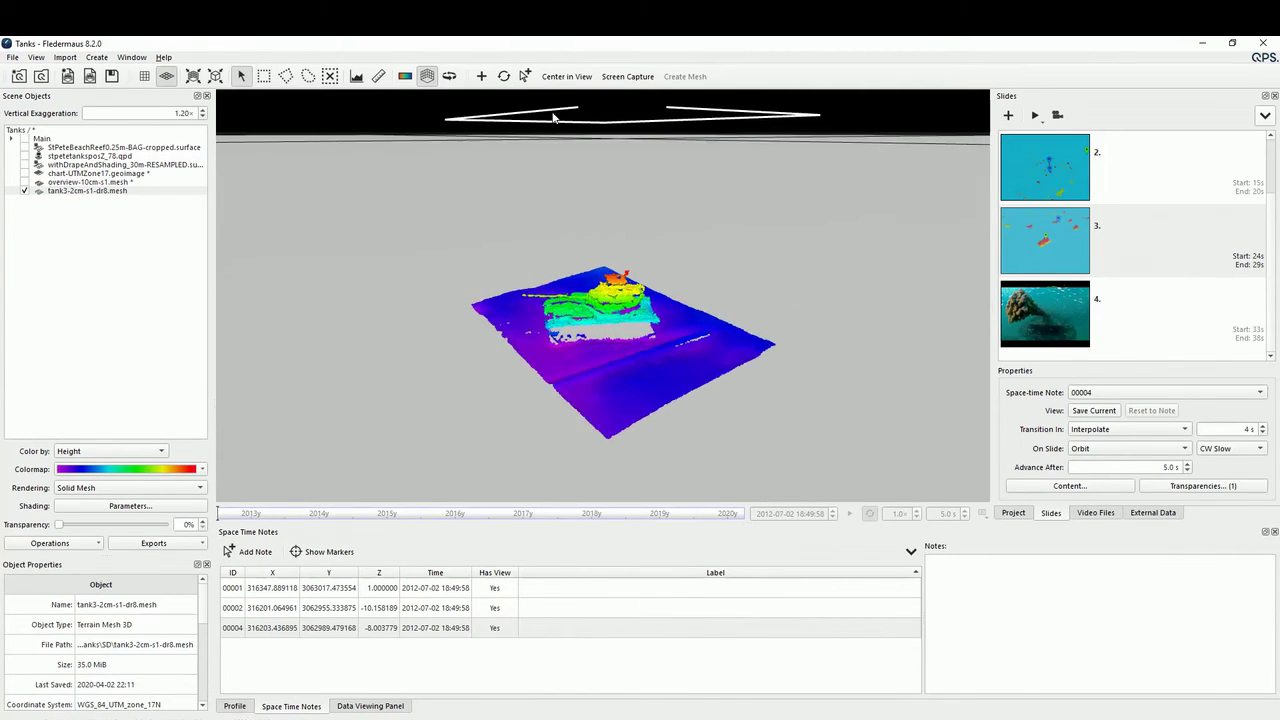
left_click(427, 76)
left_click_drag(750, 361, 615, 353)
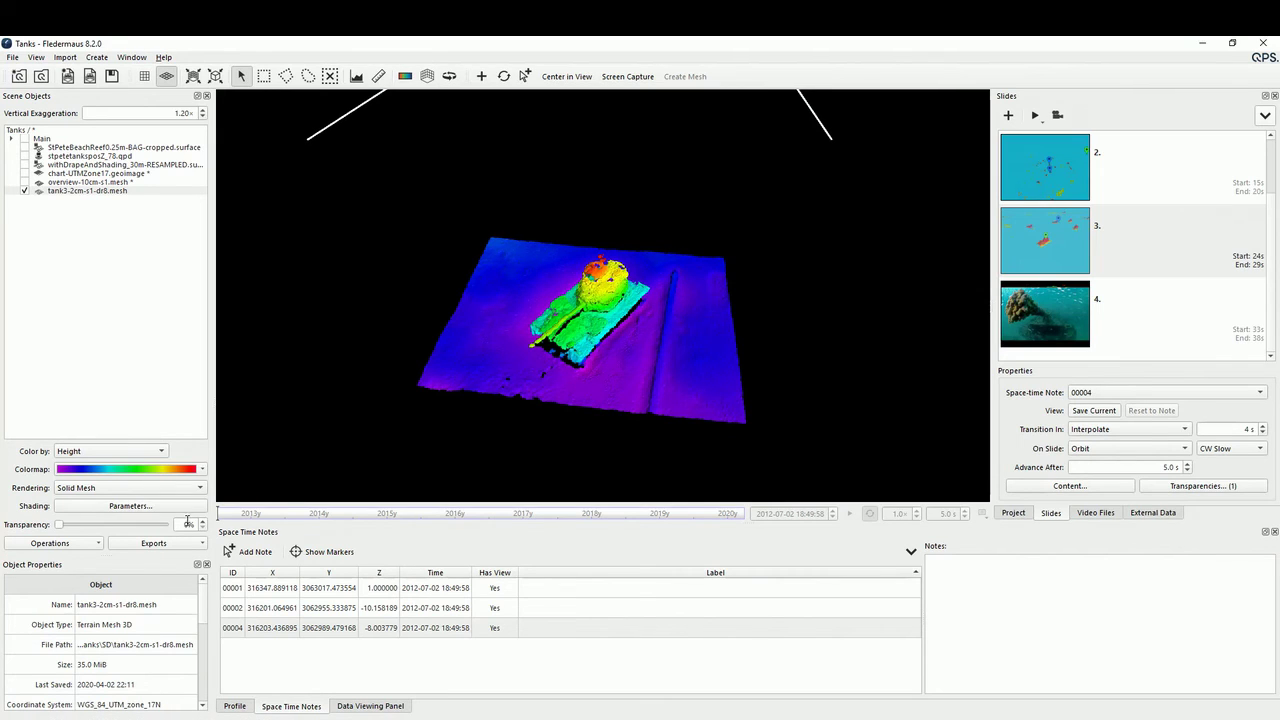
Try slicing tank3-2cm-s1-dr8.mesh with the Terrain Mesh Slicer by raising its minimum Y limit
left_click(89, 549)
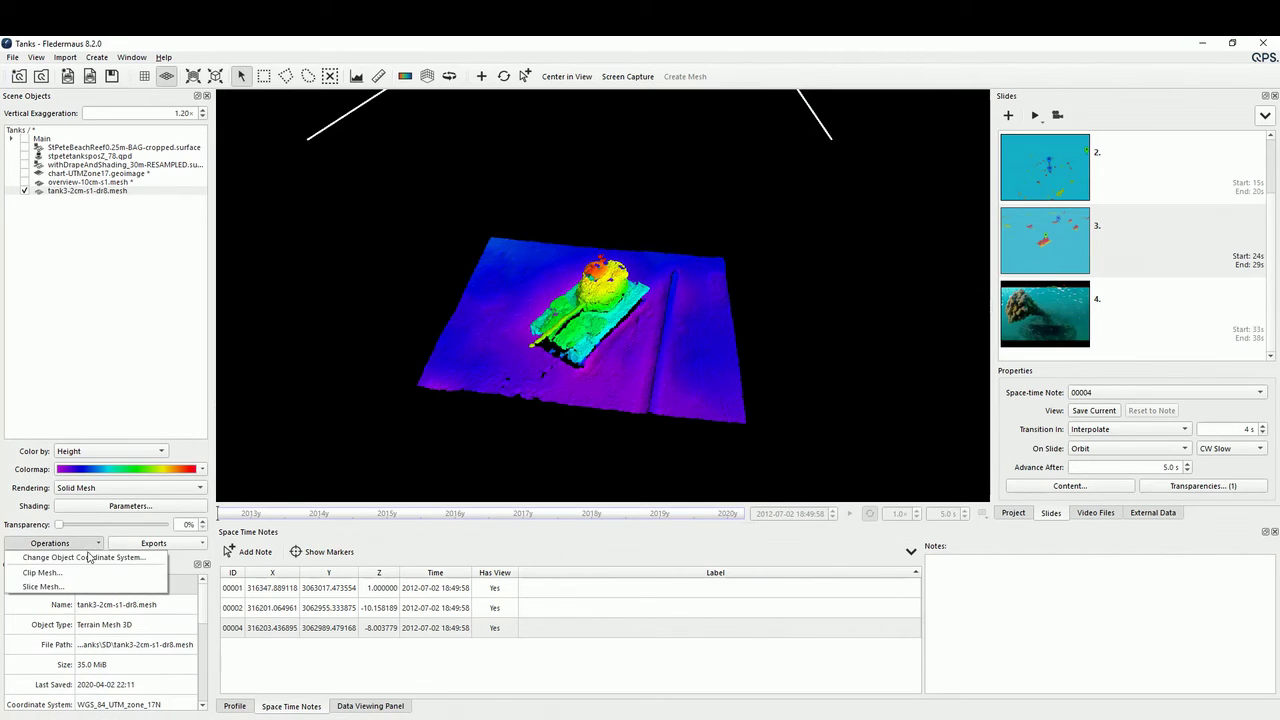
left_click(86, 586)
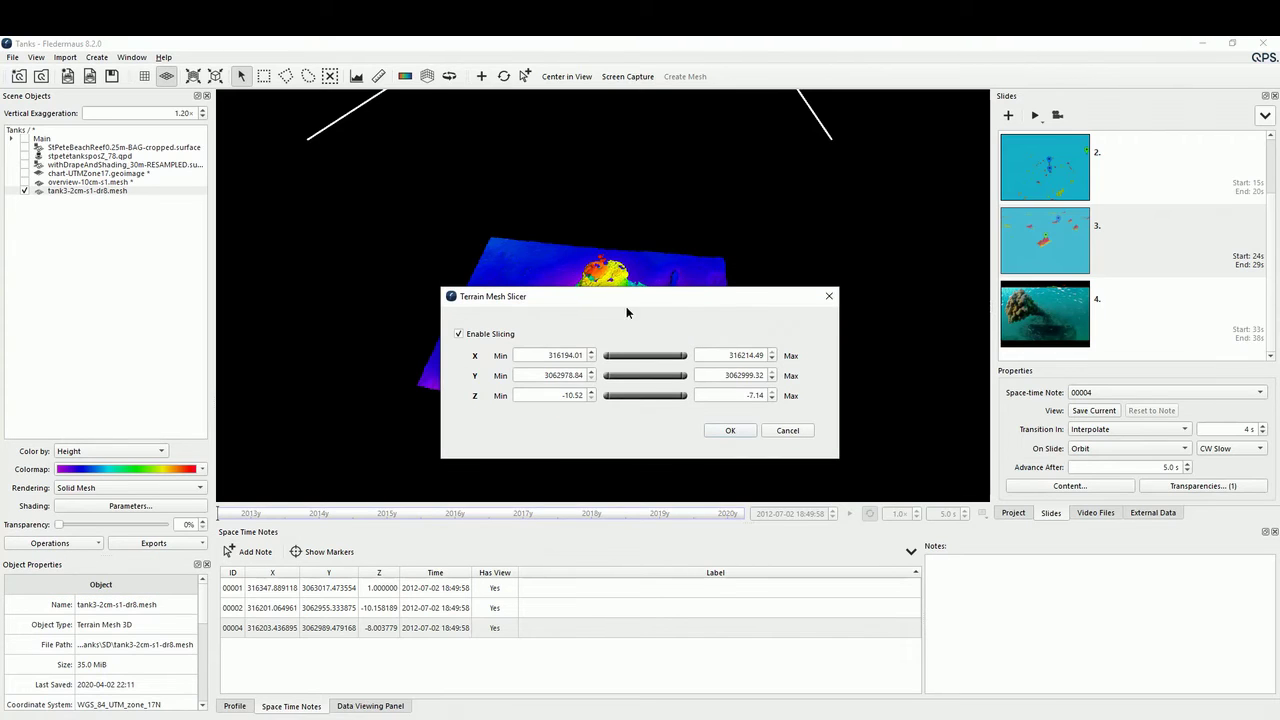
left_click_drag(626, 305, 822, 502)
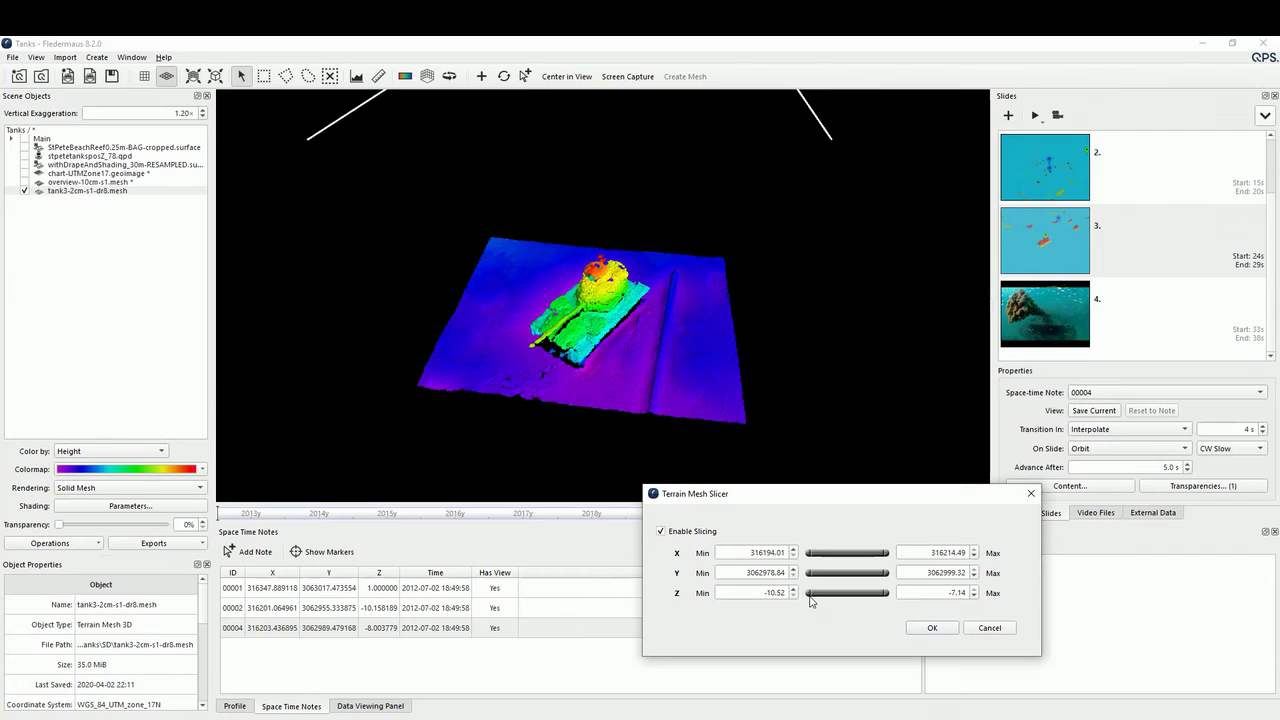
mouse_move(809, 593)
left_mouse_down()
mouse_move(824, 597)
mouse_move(808, 597)
left_mouse_up()
left_click_drag(808, 576, 846, 579)
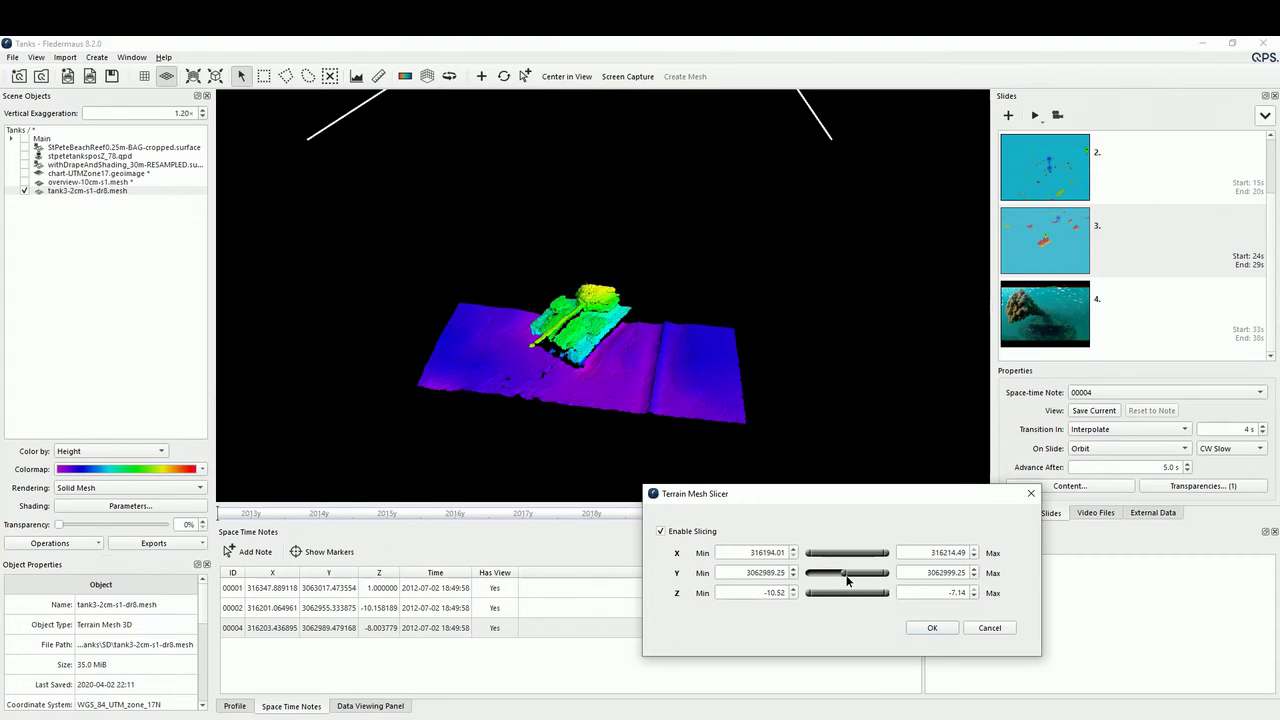
left_click(1032, 493)
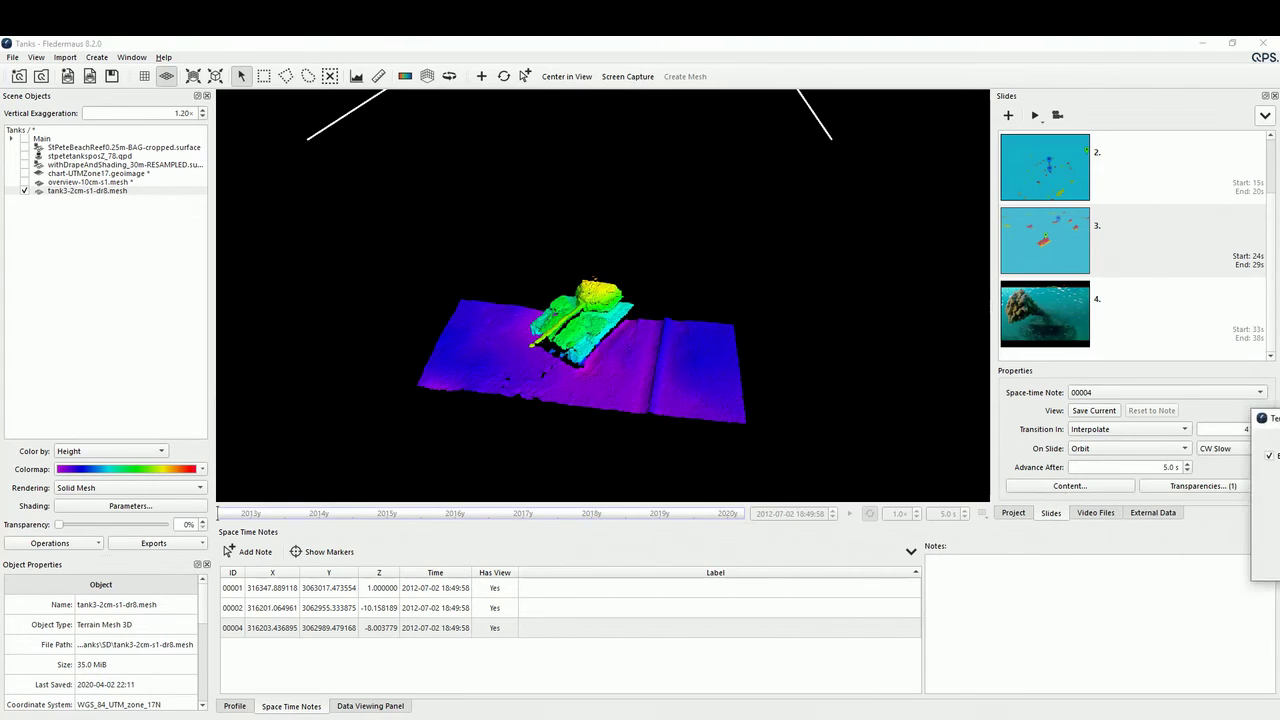
left_click_drag(657, 382, 672, 318)
left_click_drag(562, 332, 664, 420)
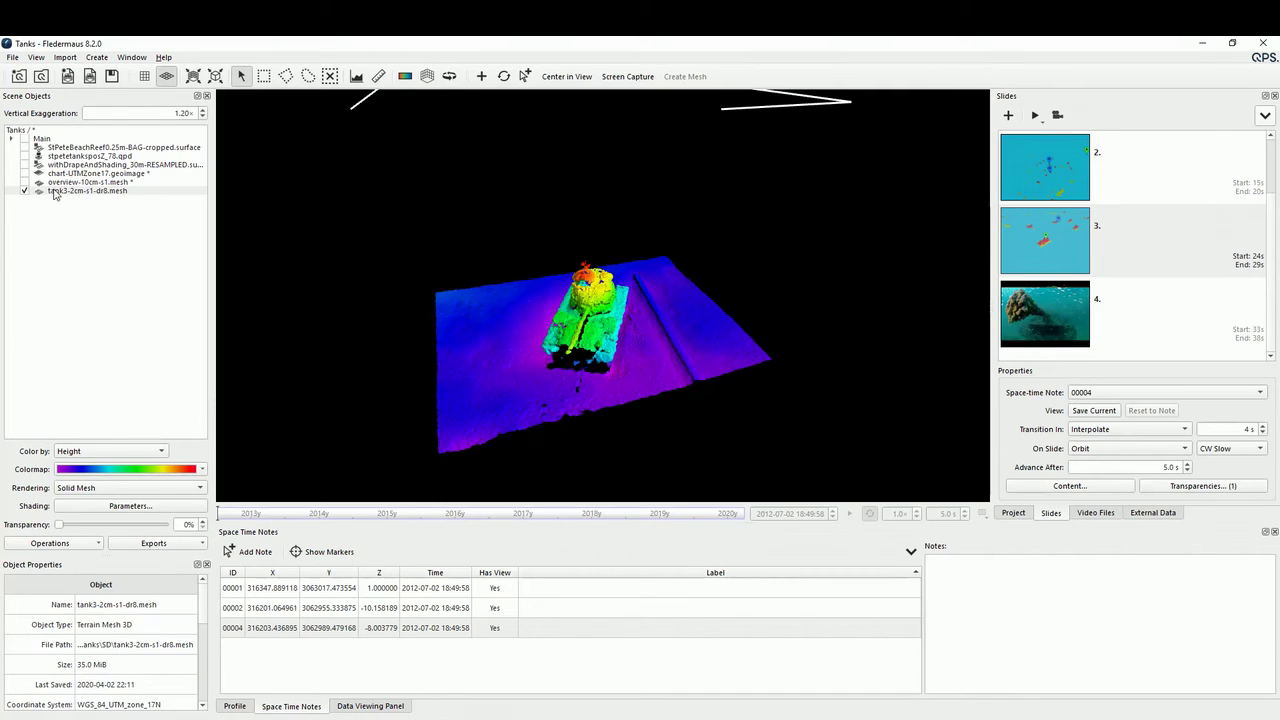
left_click(25, 174)
left_click(25, 174)
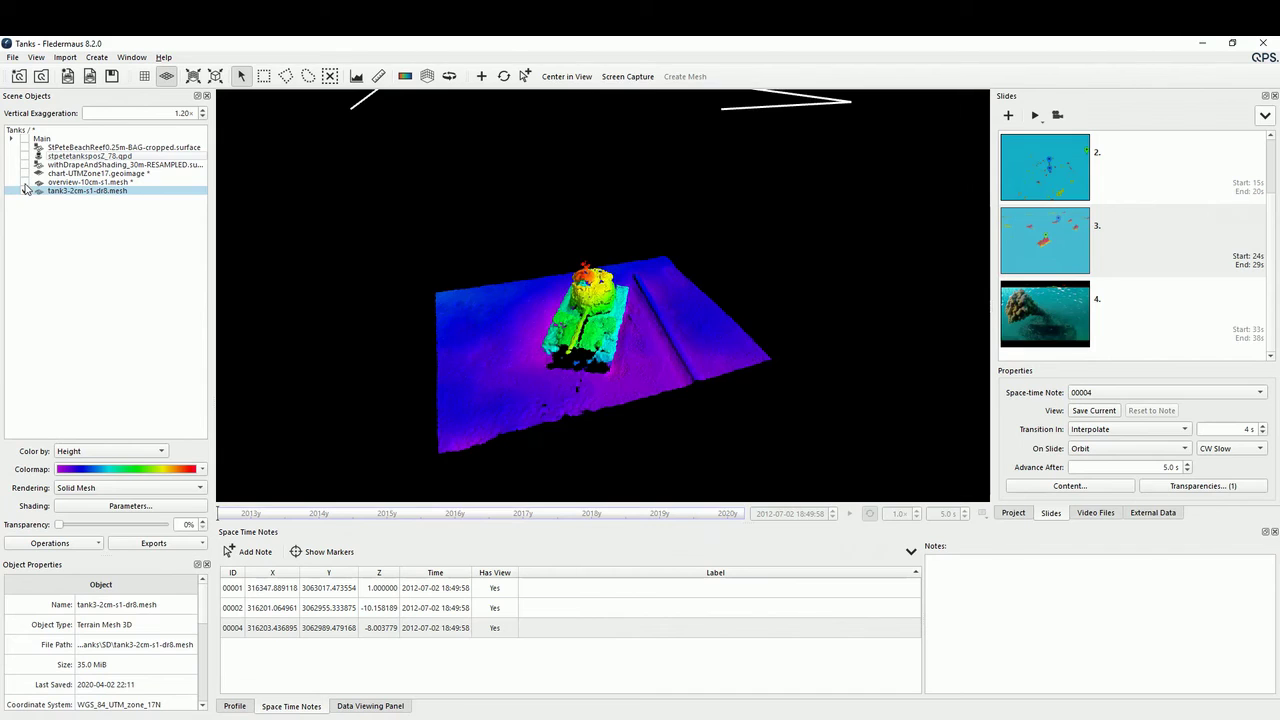
Display overview-10cm-s1.mesh together with the tank mesh, start the slide presentation from the beginning and exit it at the title slide
left_click(25, 182)
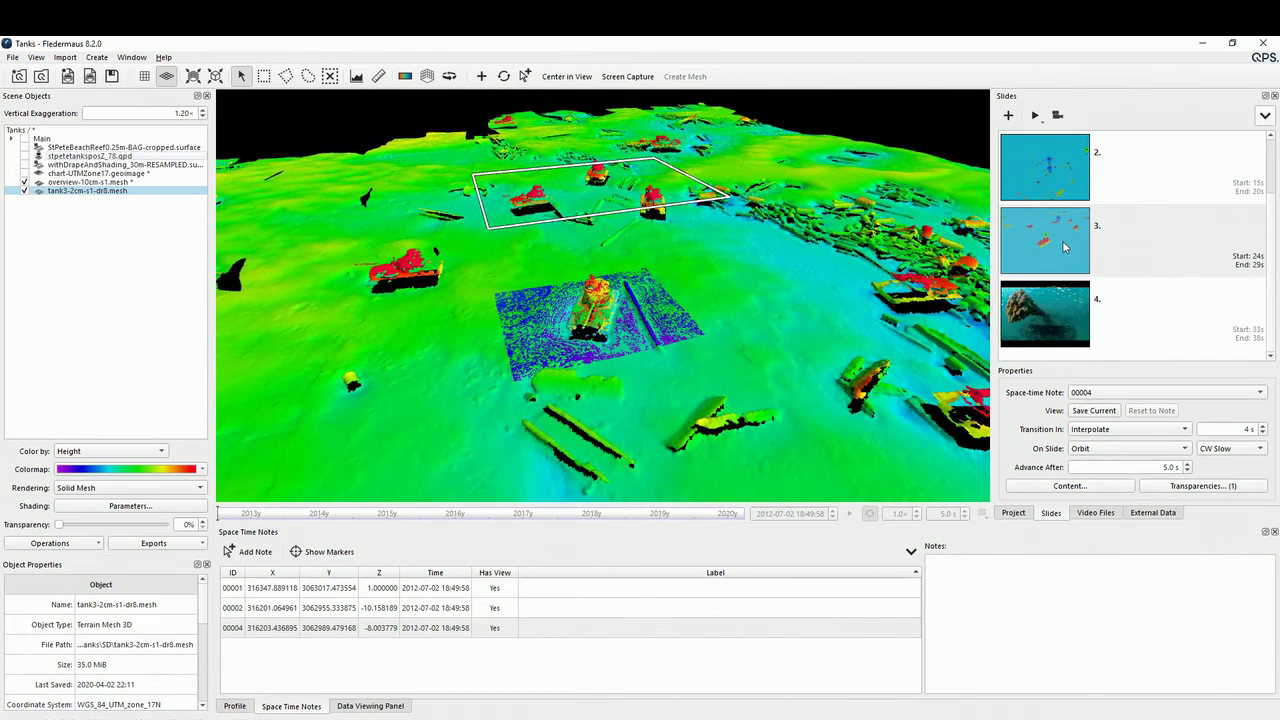
left_click(1045, 167)
left_click(1035, 115)
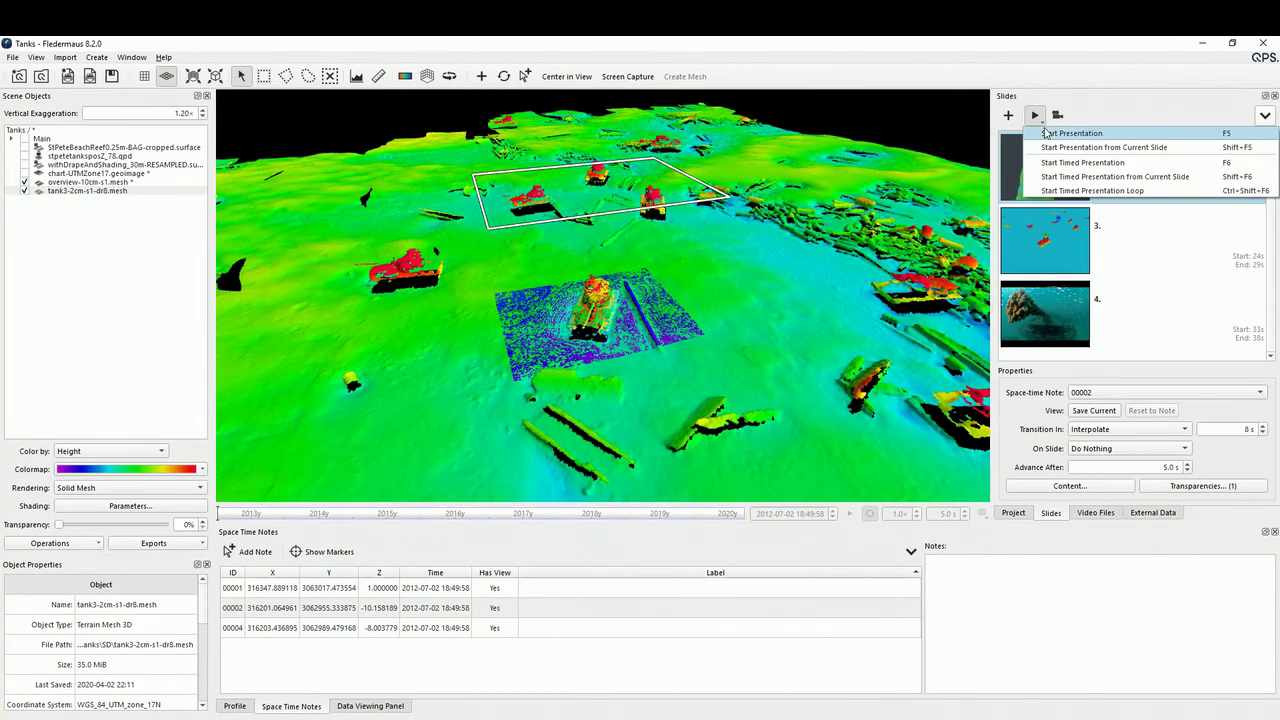
left_click(1046, 133)
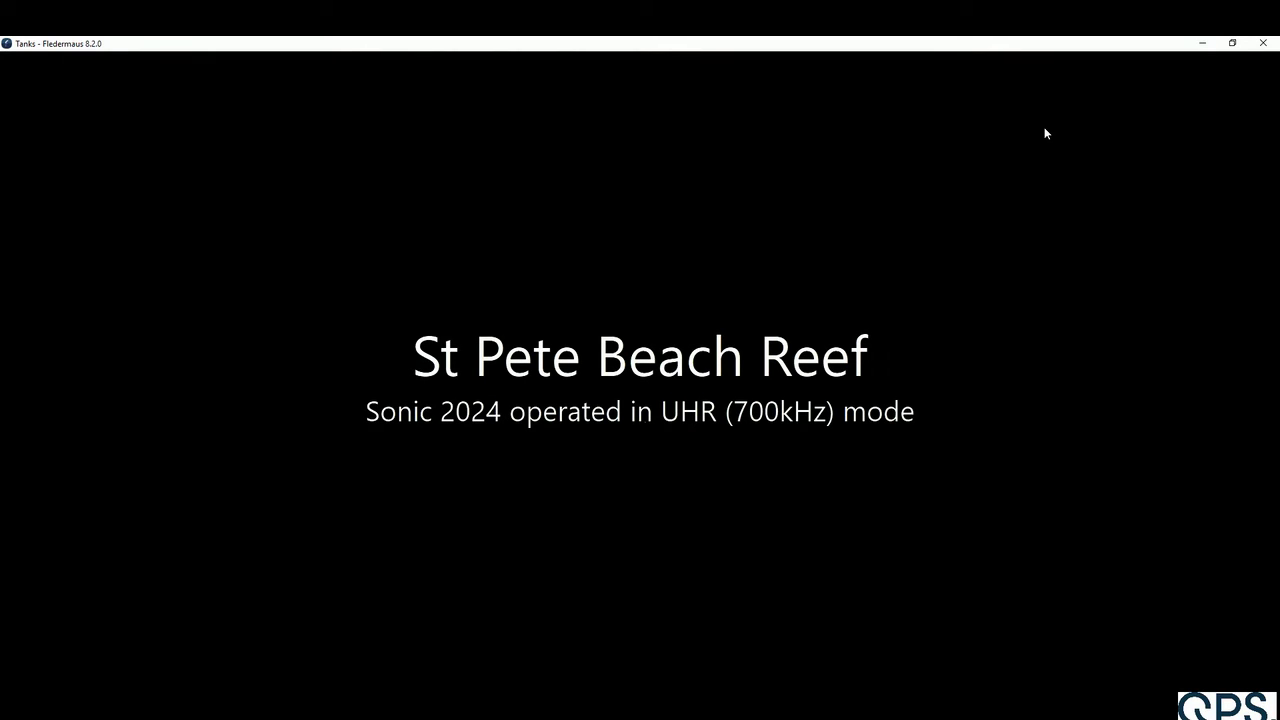
key("Escape")
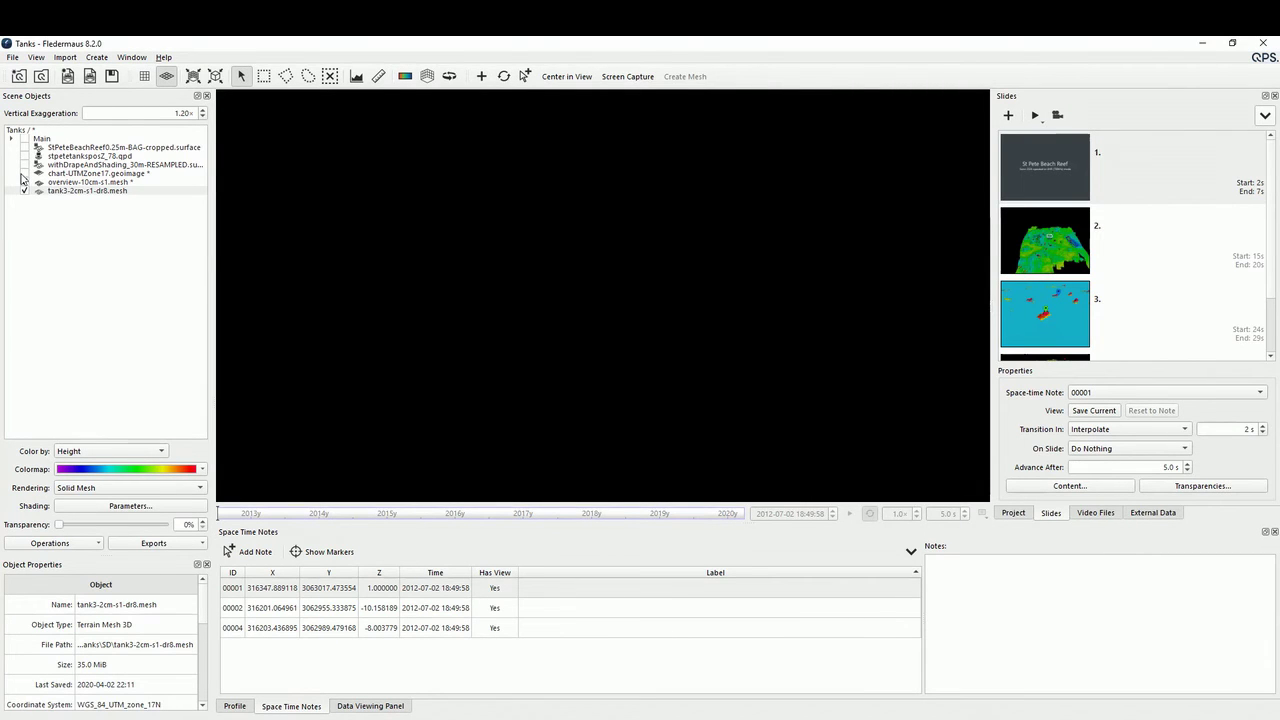
Display the withDrapeAndShading_30m-RESAMPLED surface along with the overview and tank meshes and play the slide presentation from the beginning
left_click(24, 190)
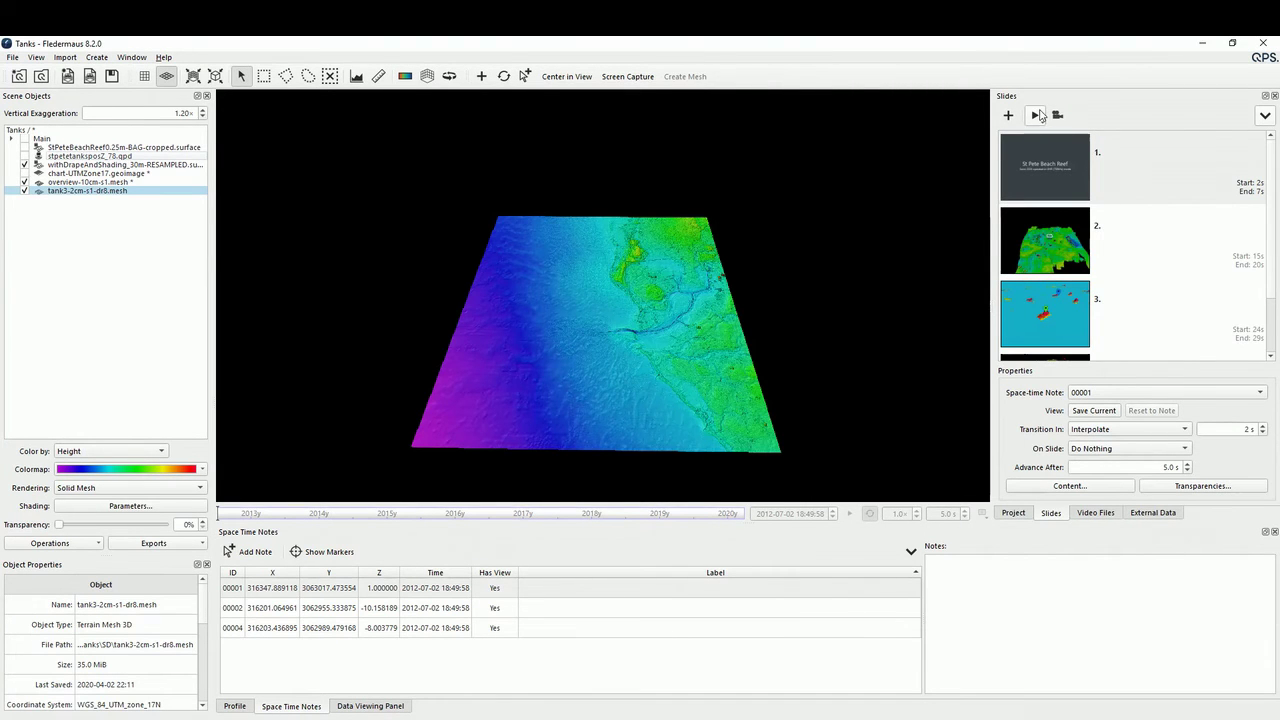
left_click(1036, 116)
left_click(1048, 133)
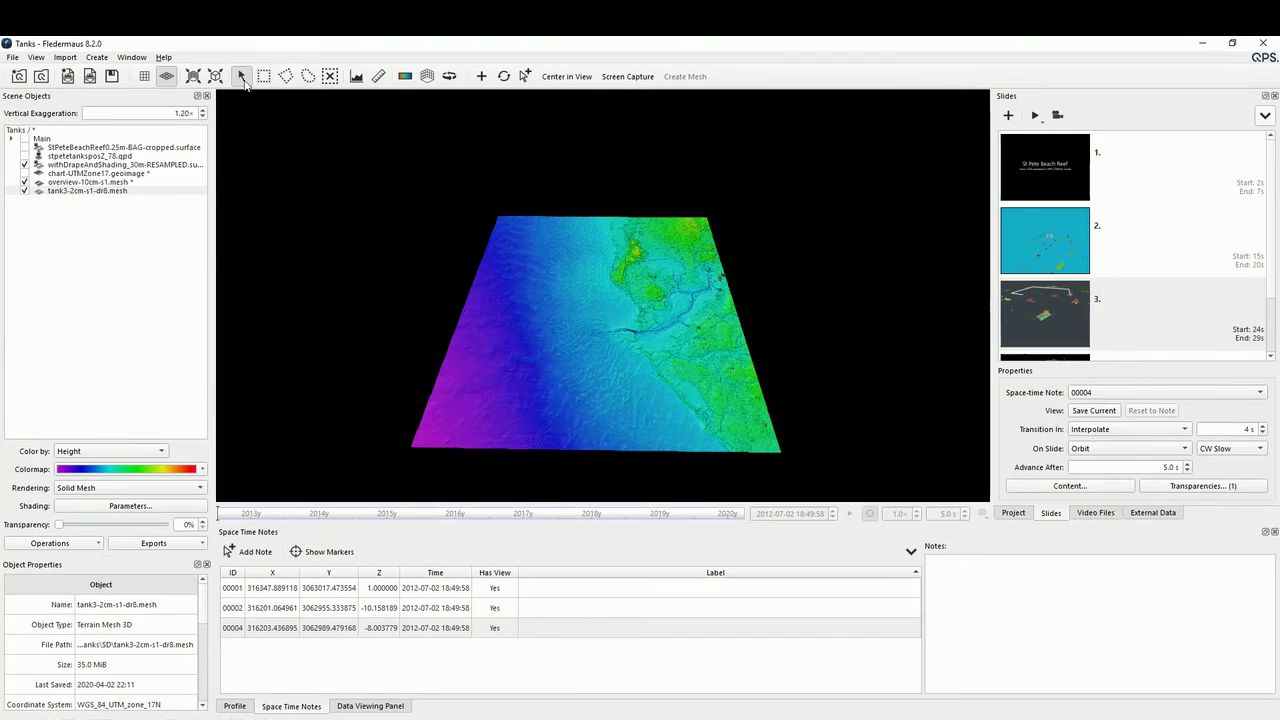
Zoom the scene to tank3-2cm-s1-dr8.mesh and clear the rectangular selection outline beside the tank
left_click(99, 165)
left_click(93, 182)
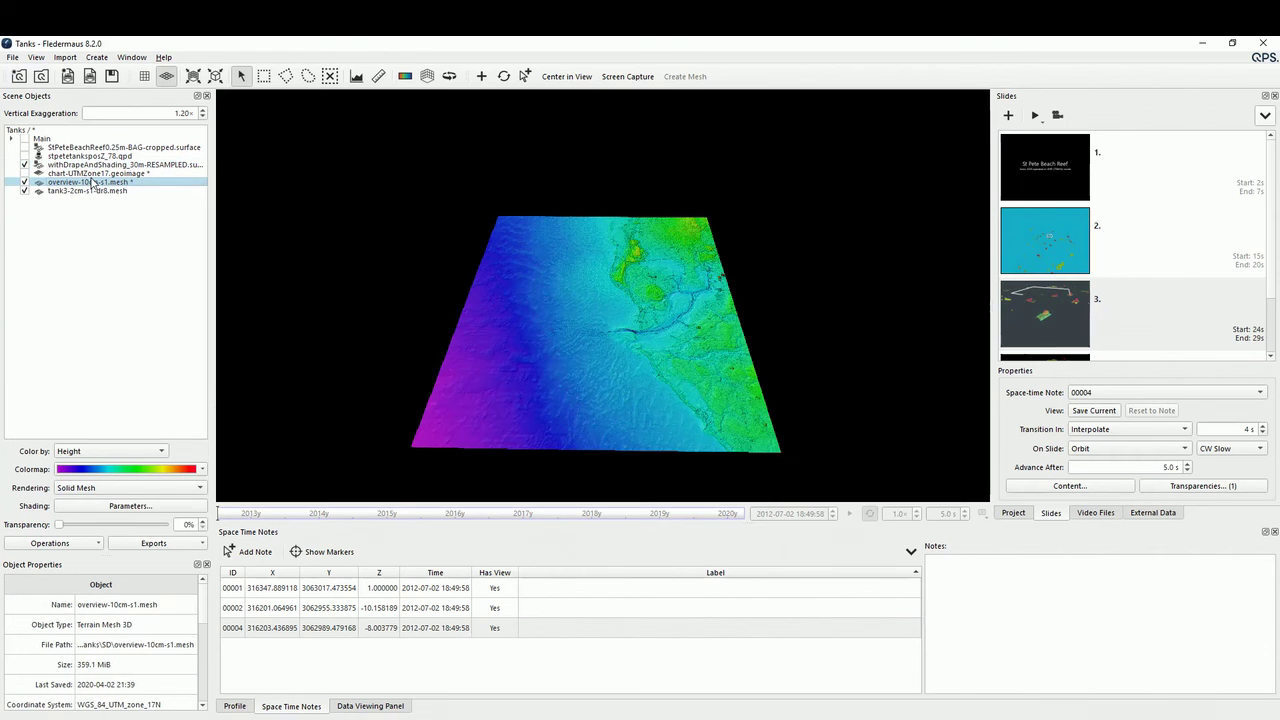
double_click(88, 190)
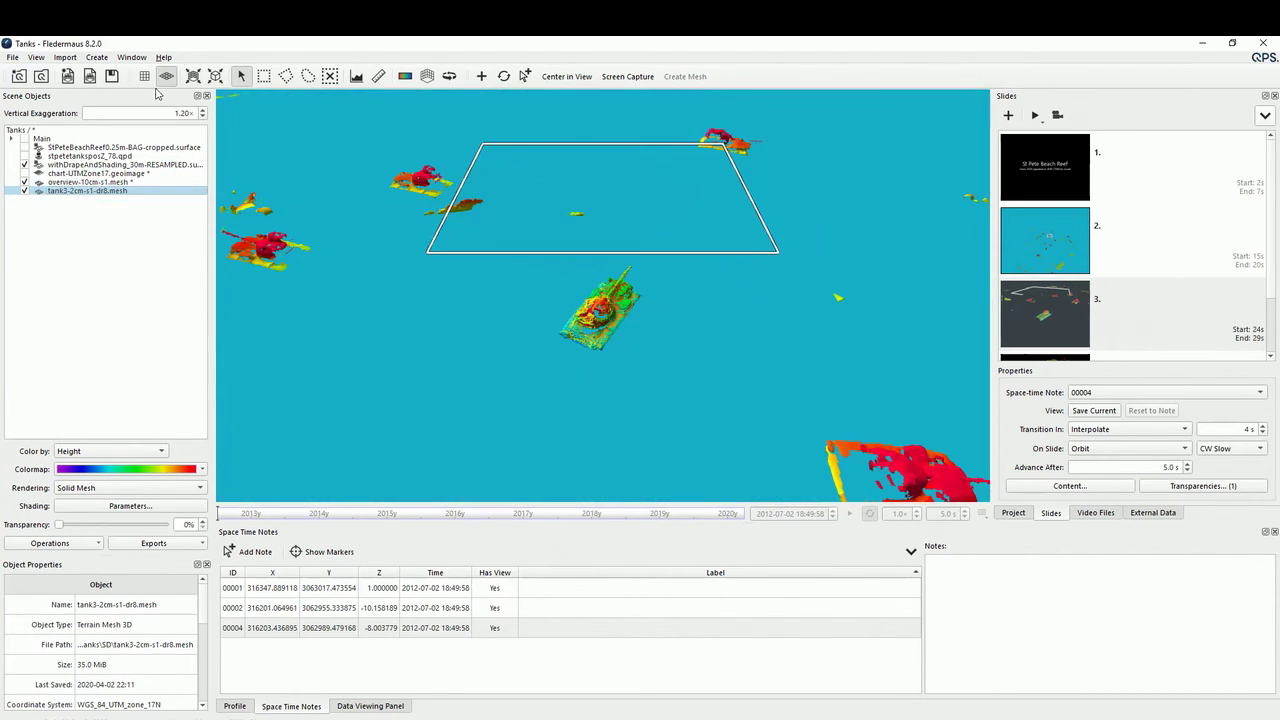
left_click(263, 76)
left_click(285, 175)
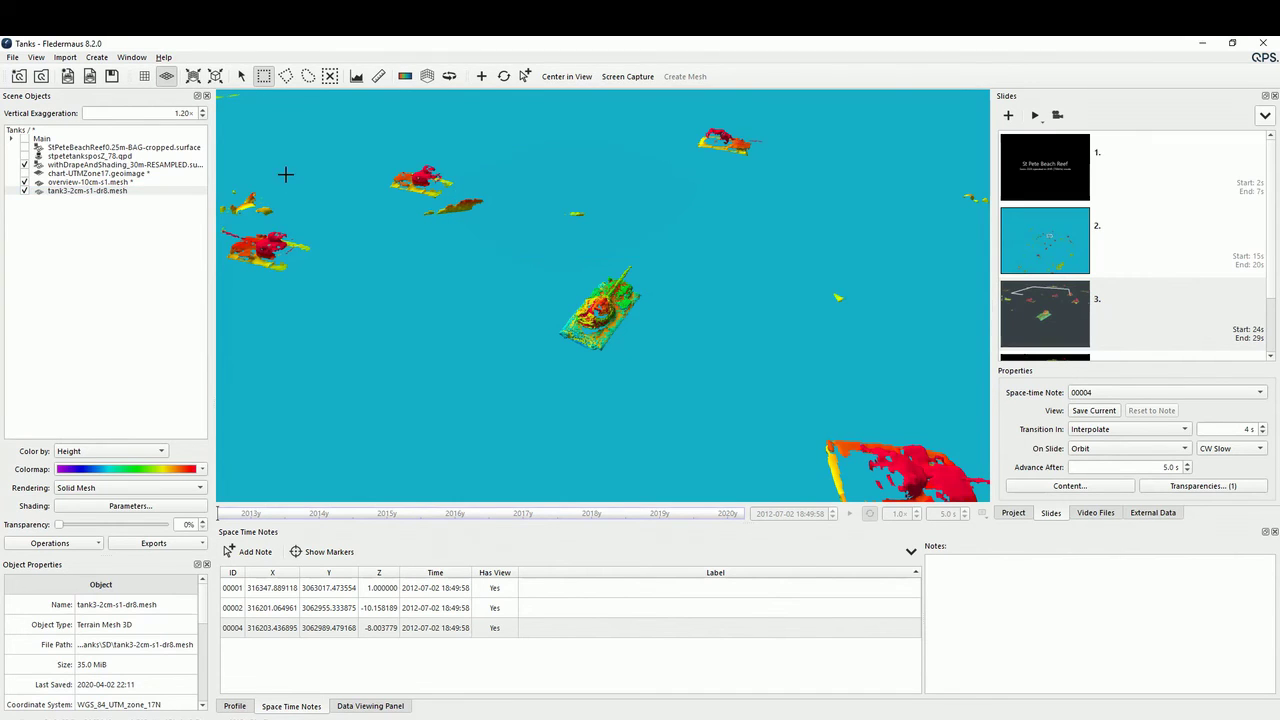
left_click(121, 191)
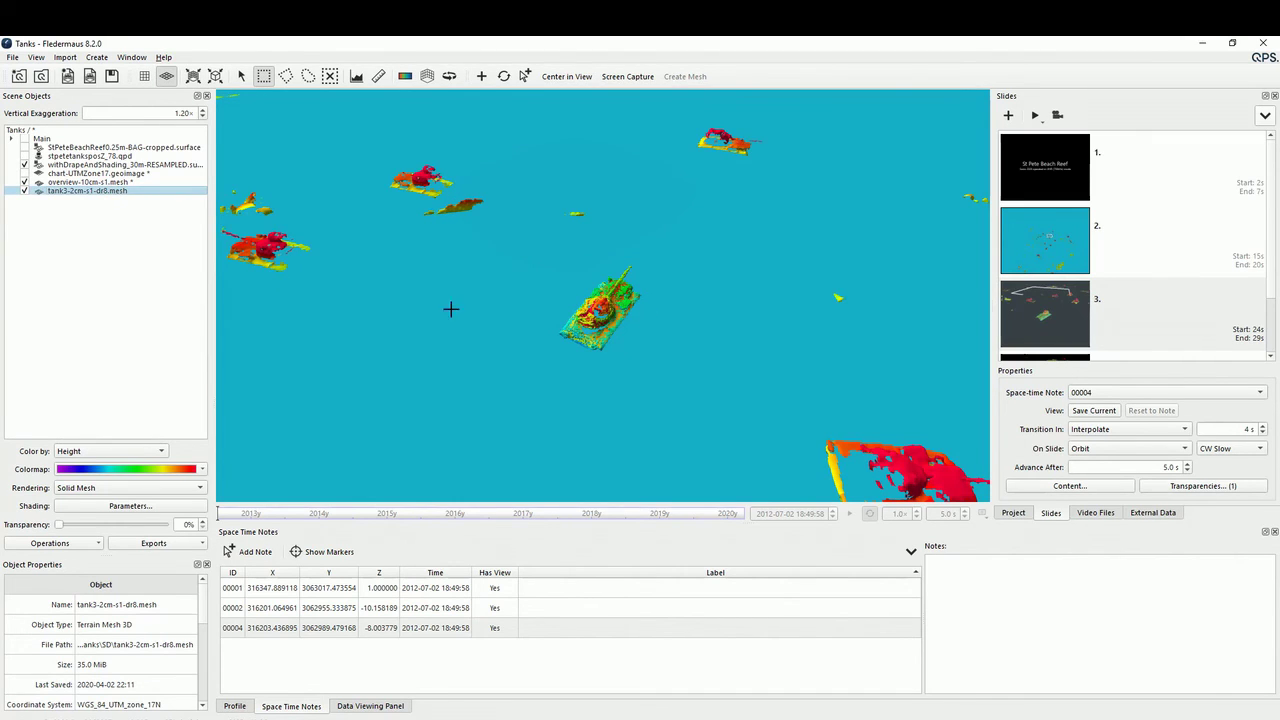
Add overview-10cm-s1.mesh to slide 3's transparency overrides at 100%
scroll(1190, 286, "down", 1)
left_click(1149, 249)
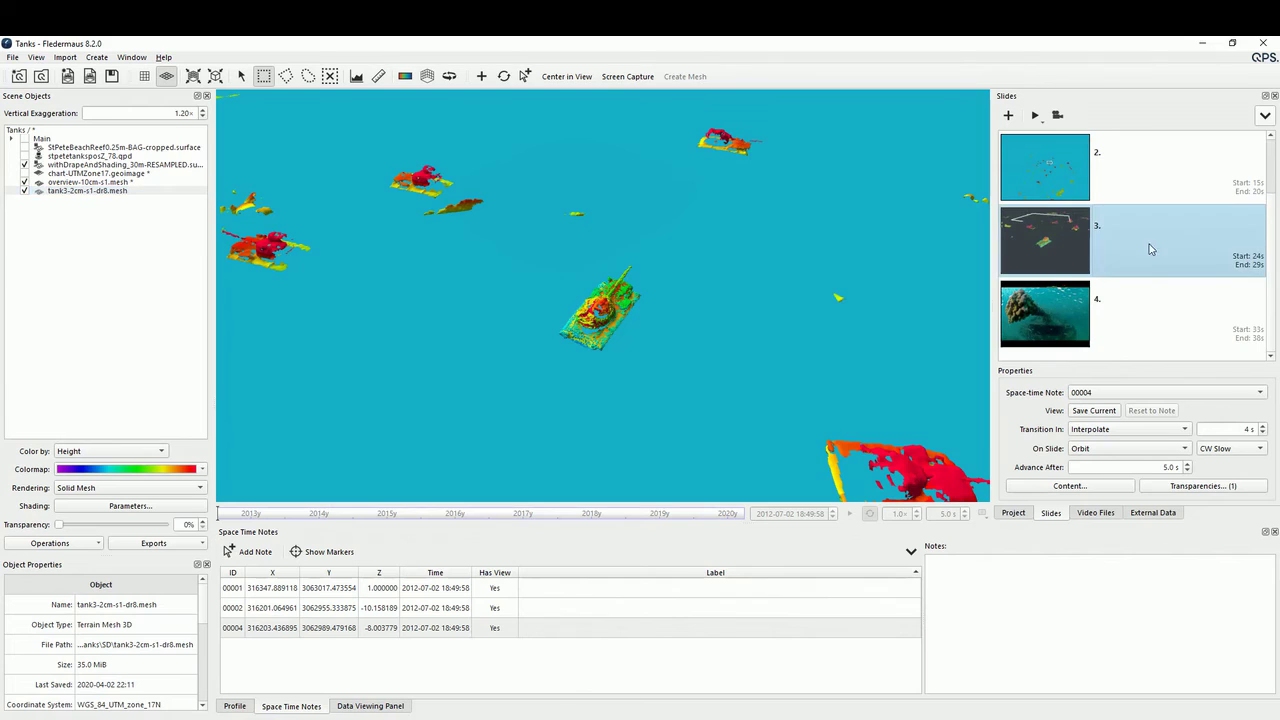
left_click(1222, 488)
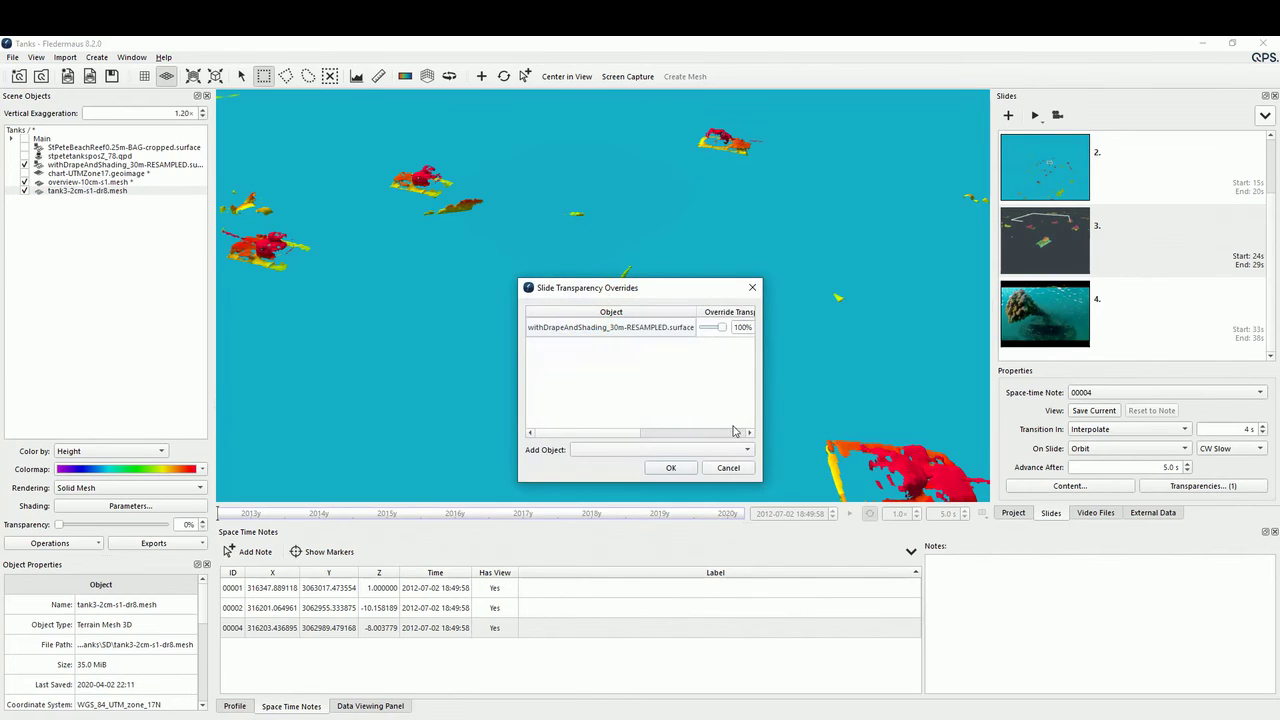
left_click(614, 449)
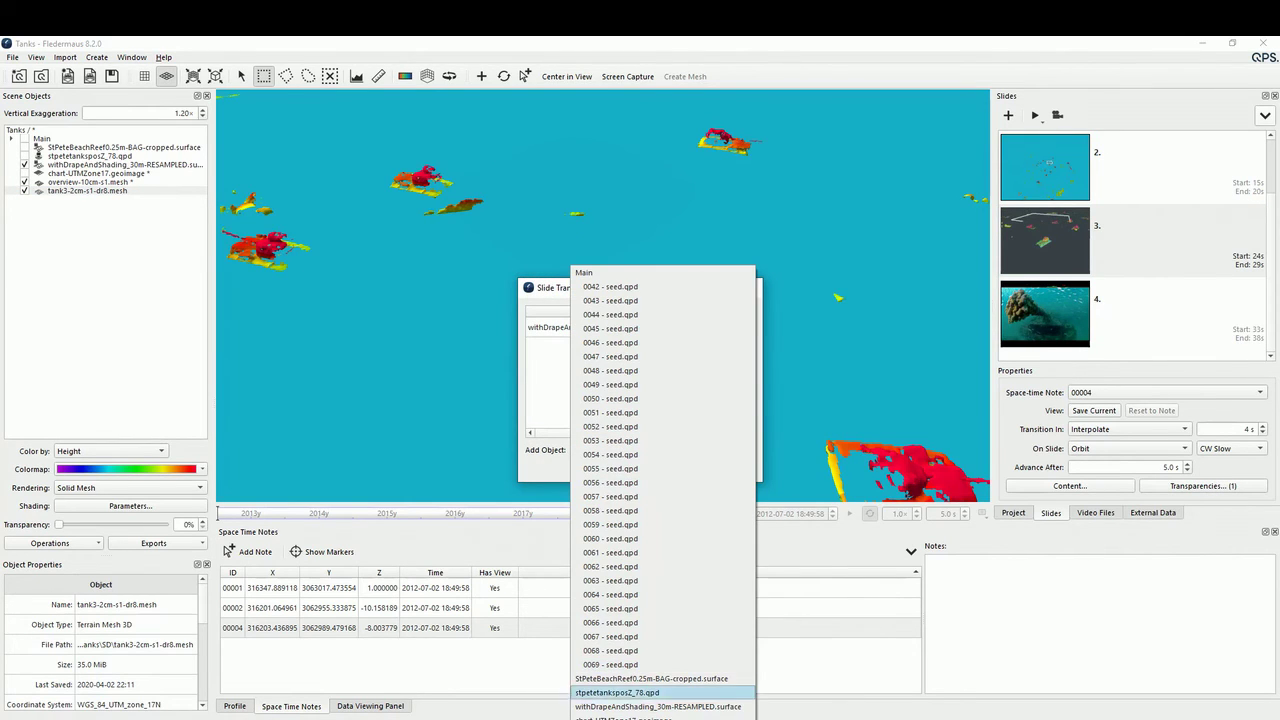
key("Escape")
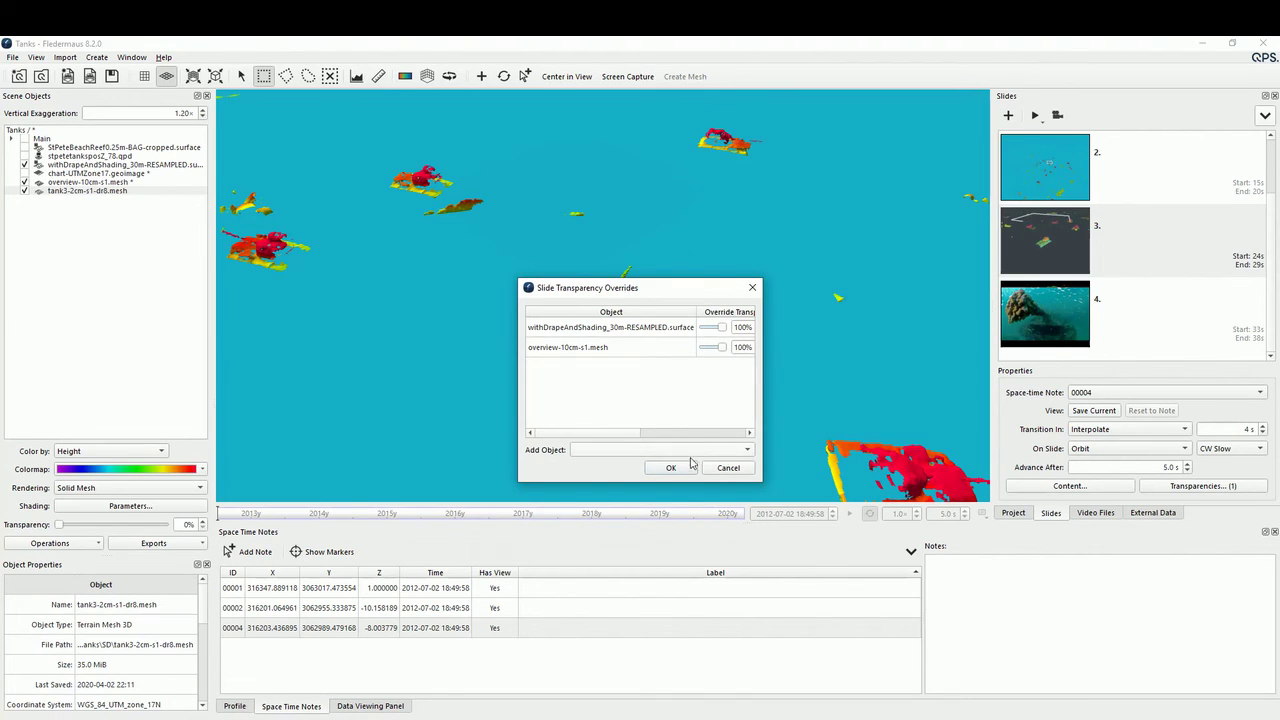
left_click(688, 465)
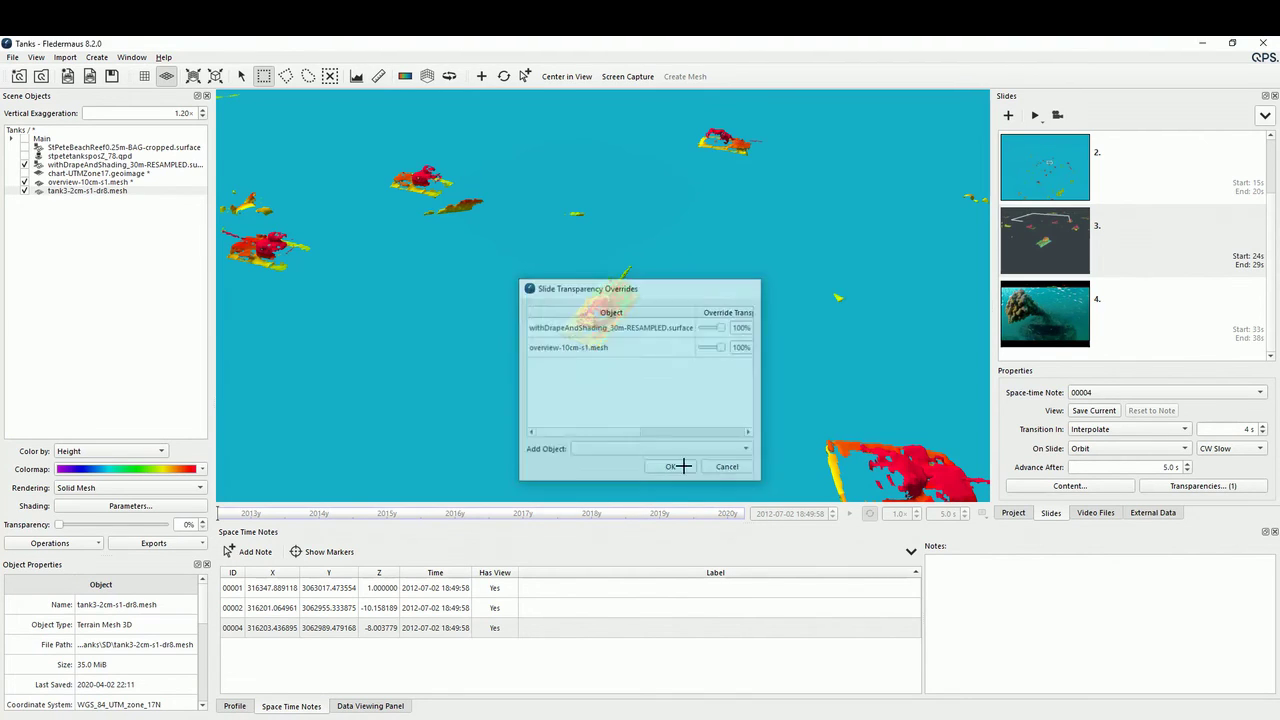
Play the slide presentation from the beginning to review the transition to the detailed tank mesh, and exit it
left_click(1108, 169)
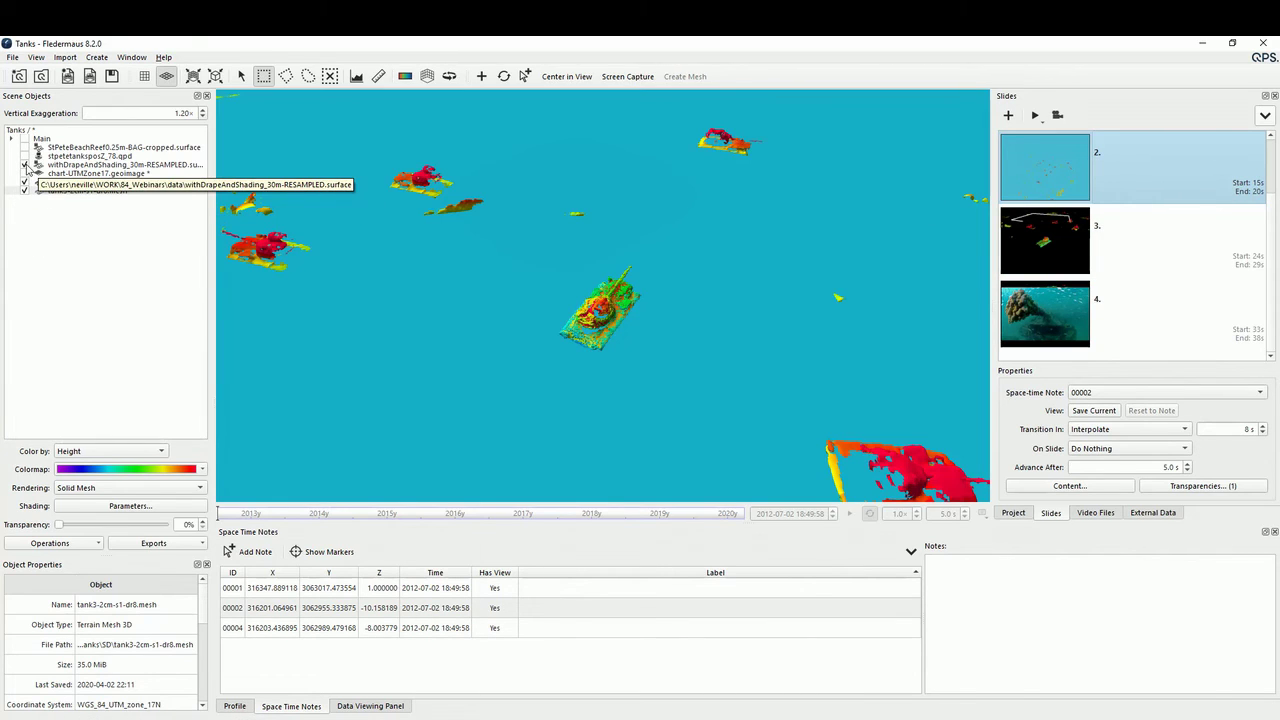
left_click(1035, 115)
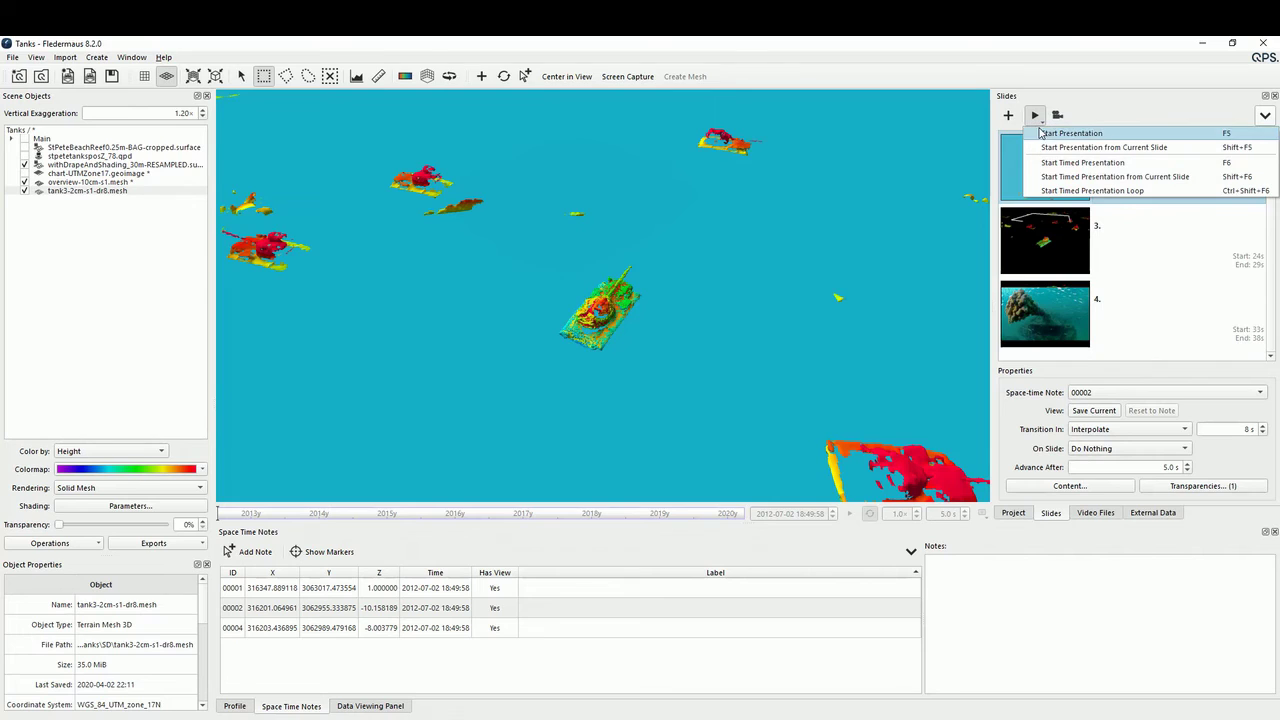
left_click(1040, 133)
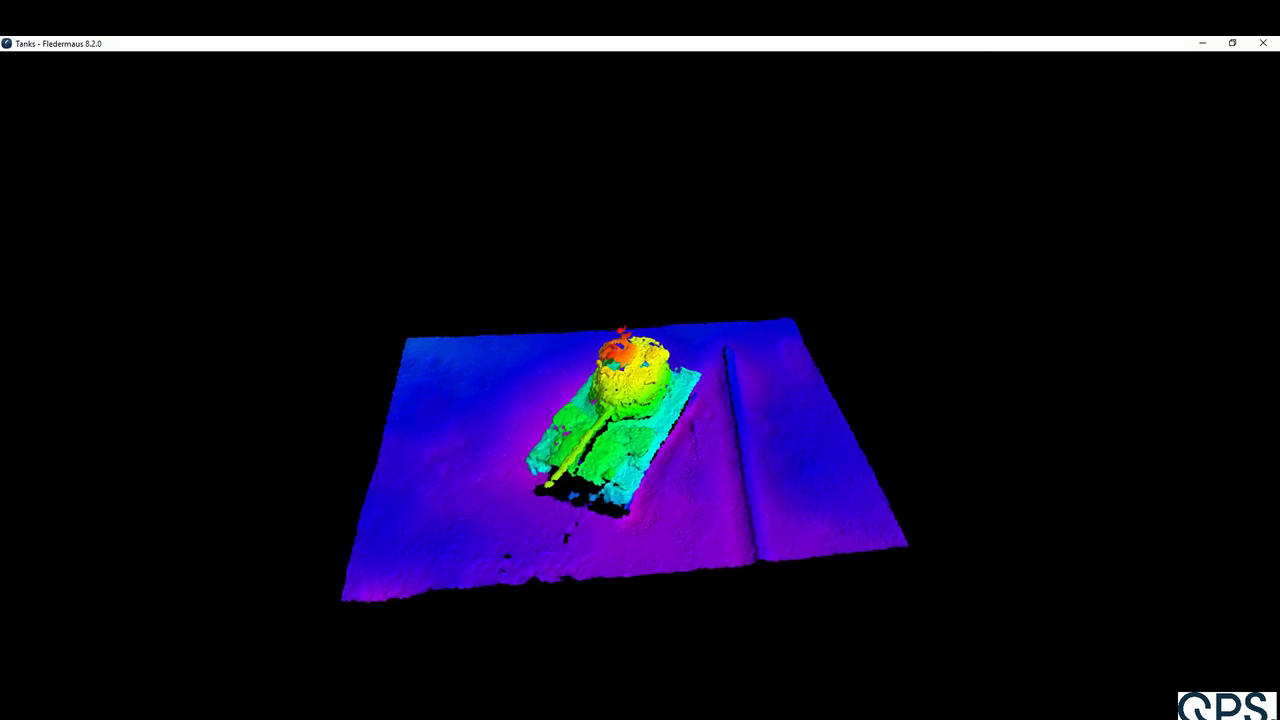
key("Escape")
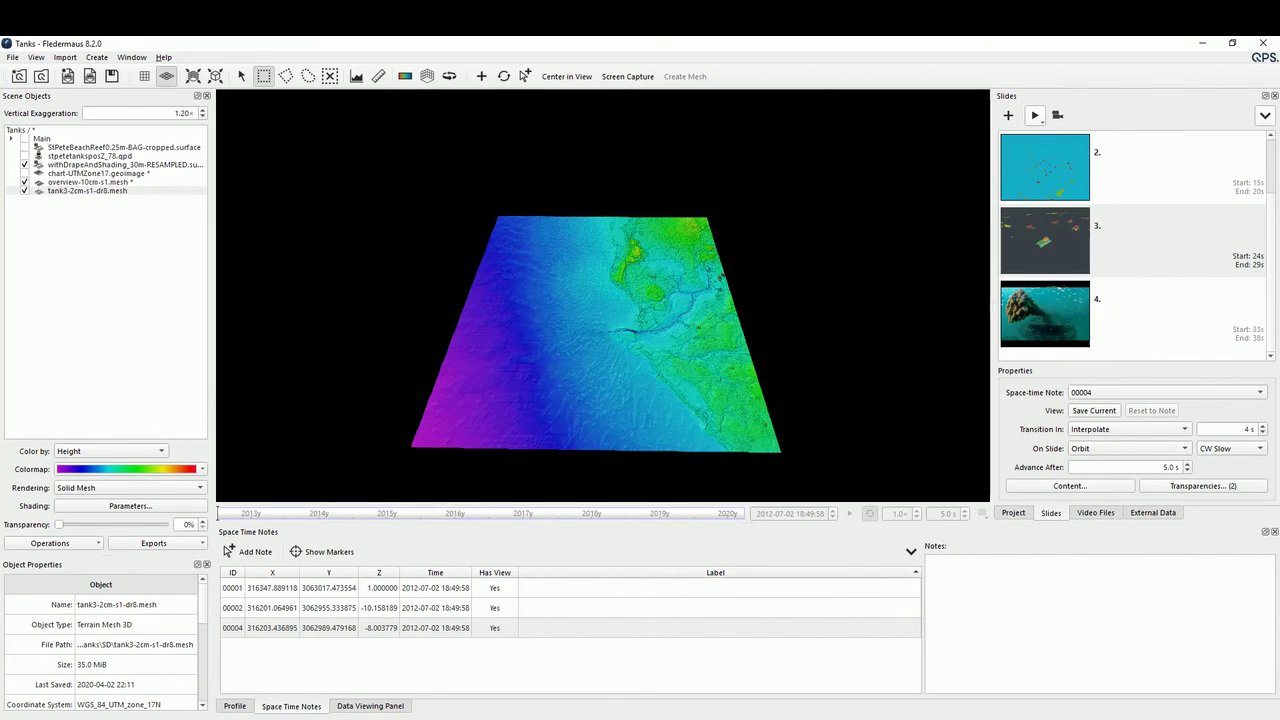
Switch to PowerPoint, start the slide show from the Fledermaus Demo slide and advance to the Data Credits slide
left_click(1201, 43)
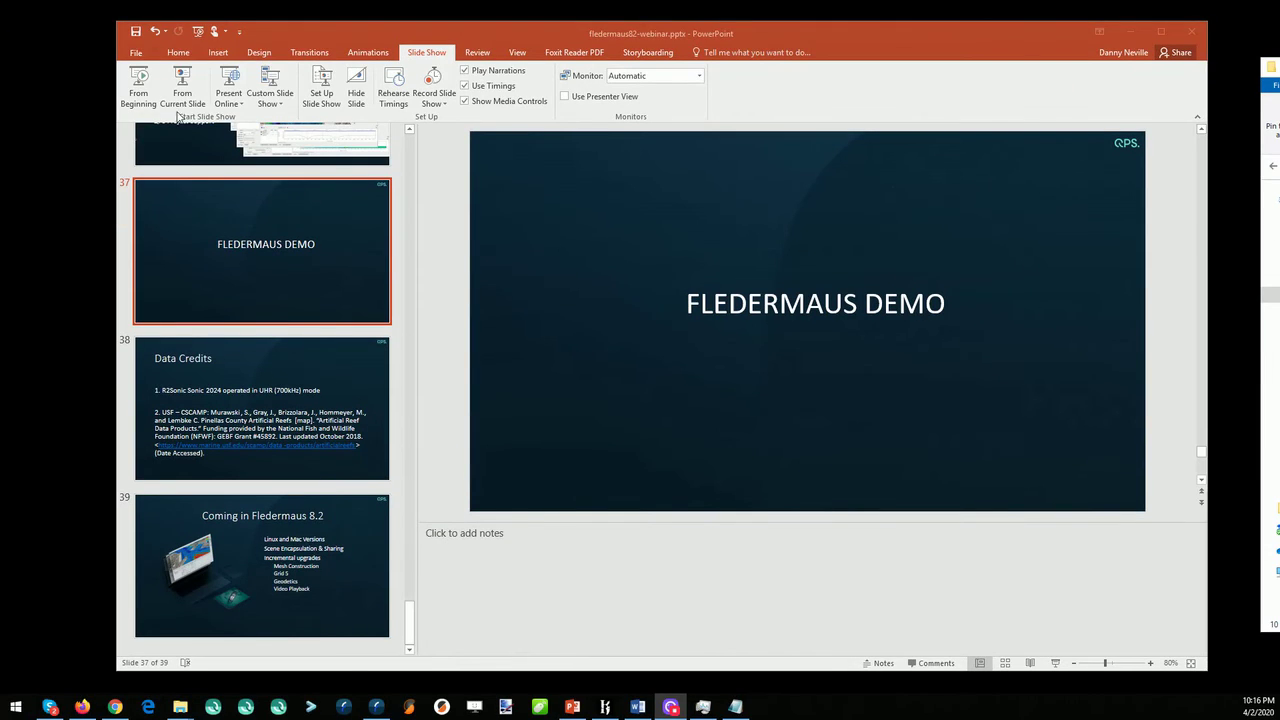
left_click(185, 98)
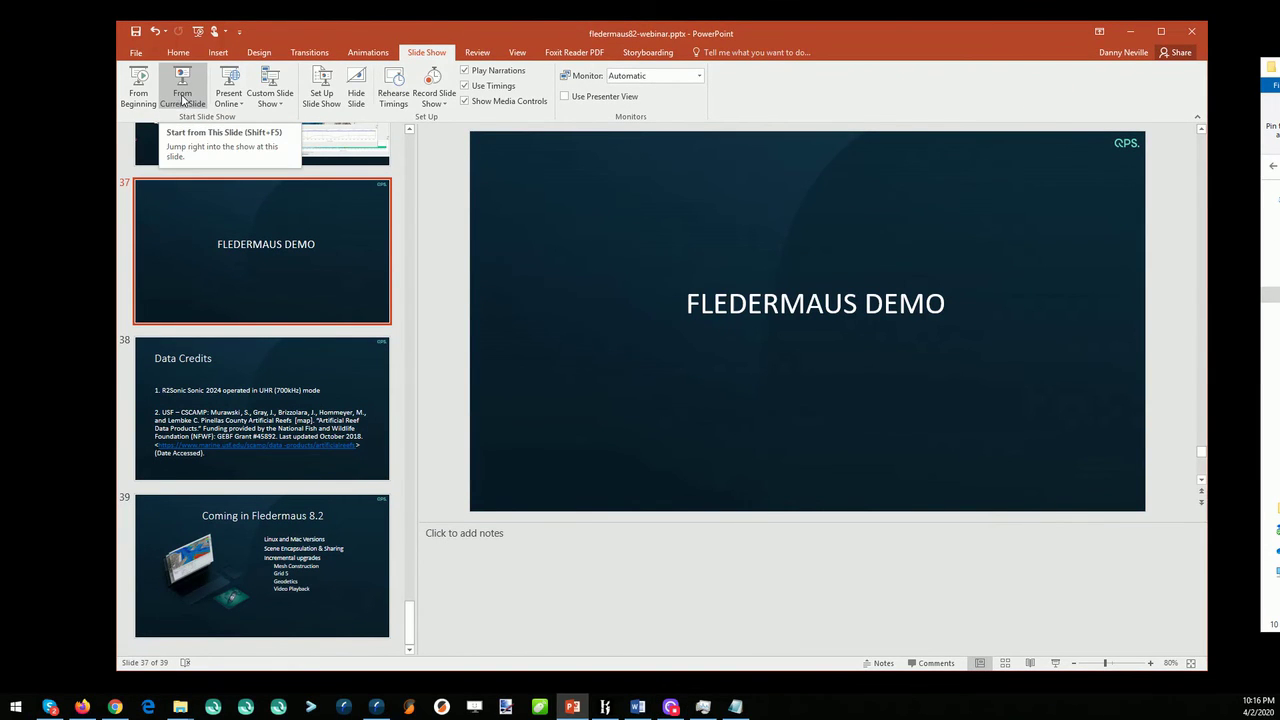
left_click(183, 97)
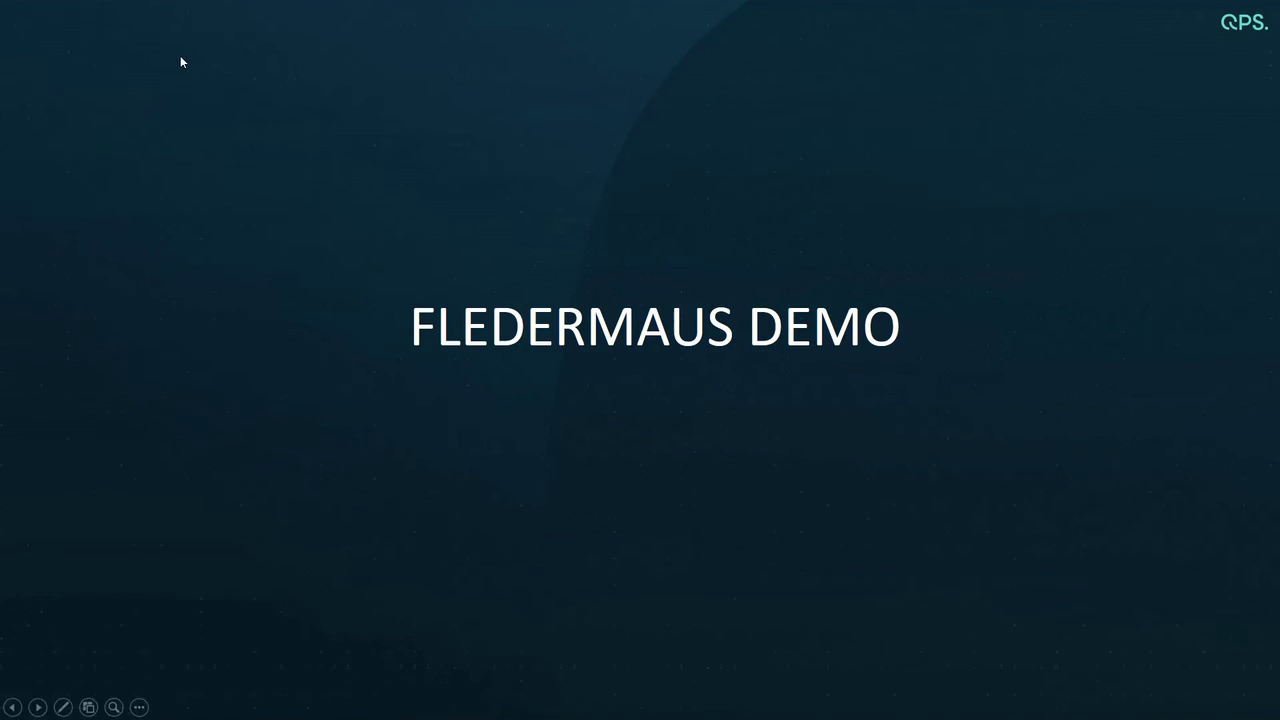
left_click(247, 16)
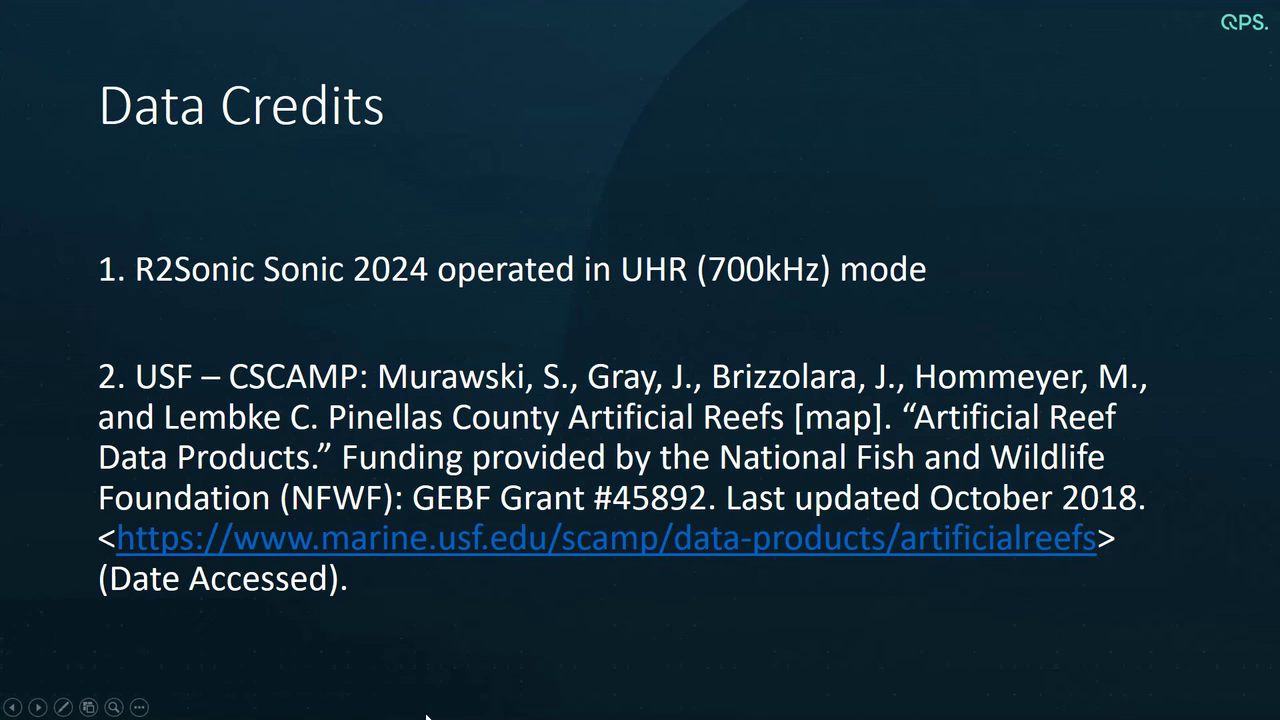